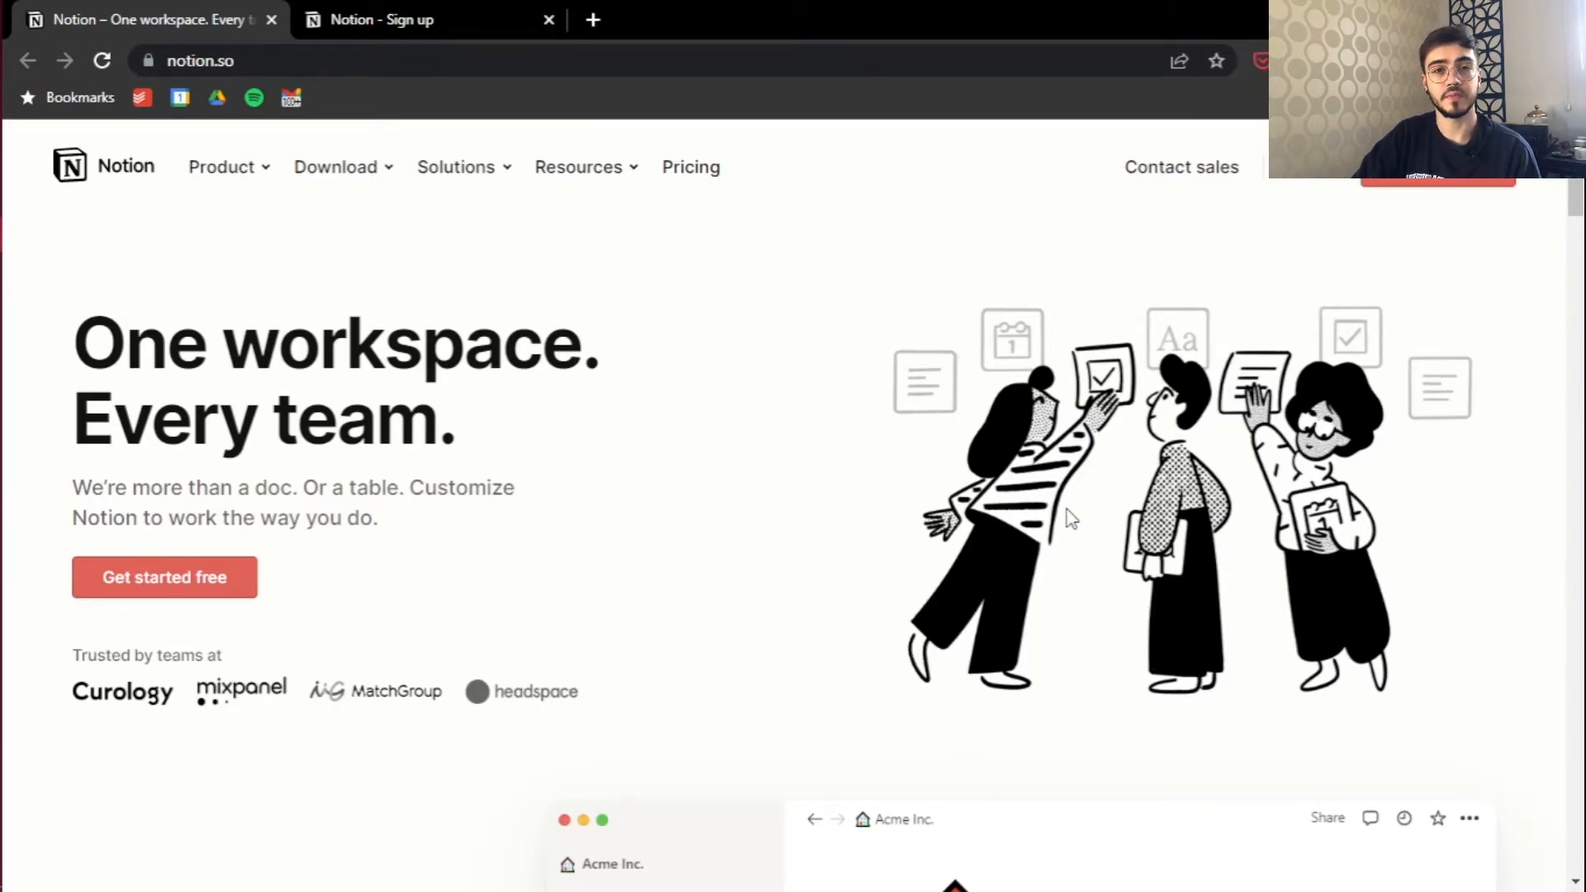
Step: Look through the Notion home page's feature sections and switch to the sign-up page
scroll(1071, 518, "down", 2)
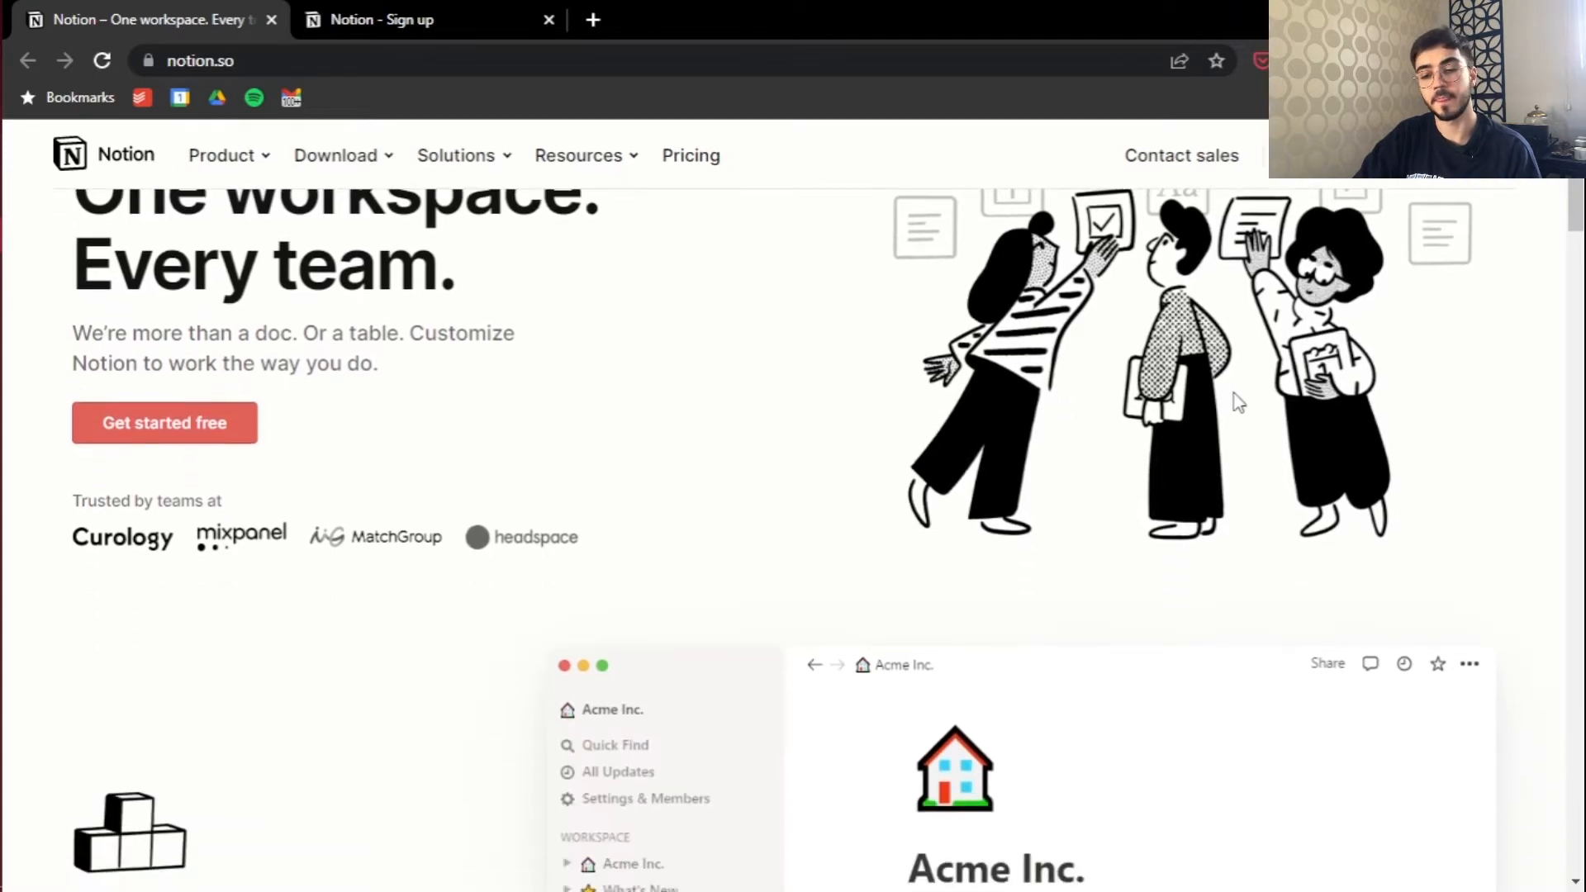
scroll(949, 618, "down", 9)
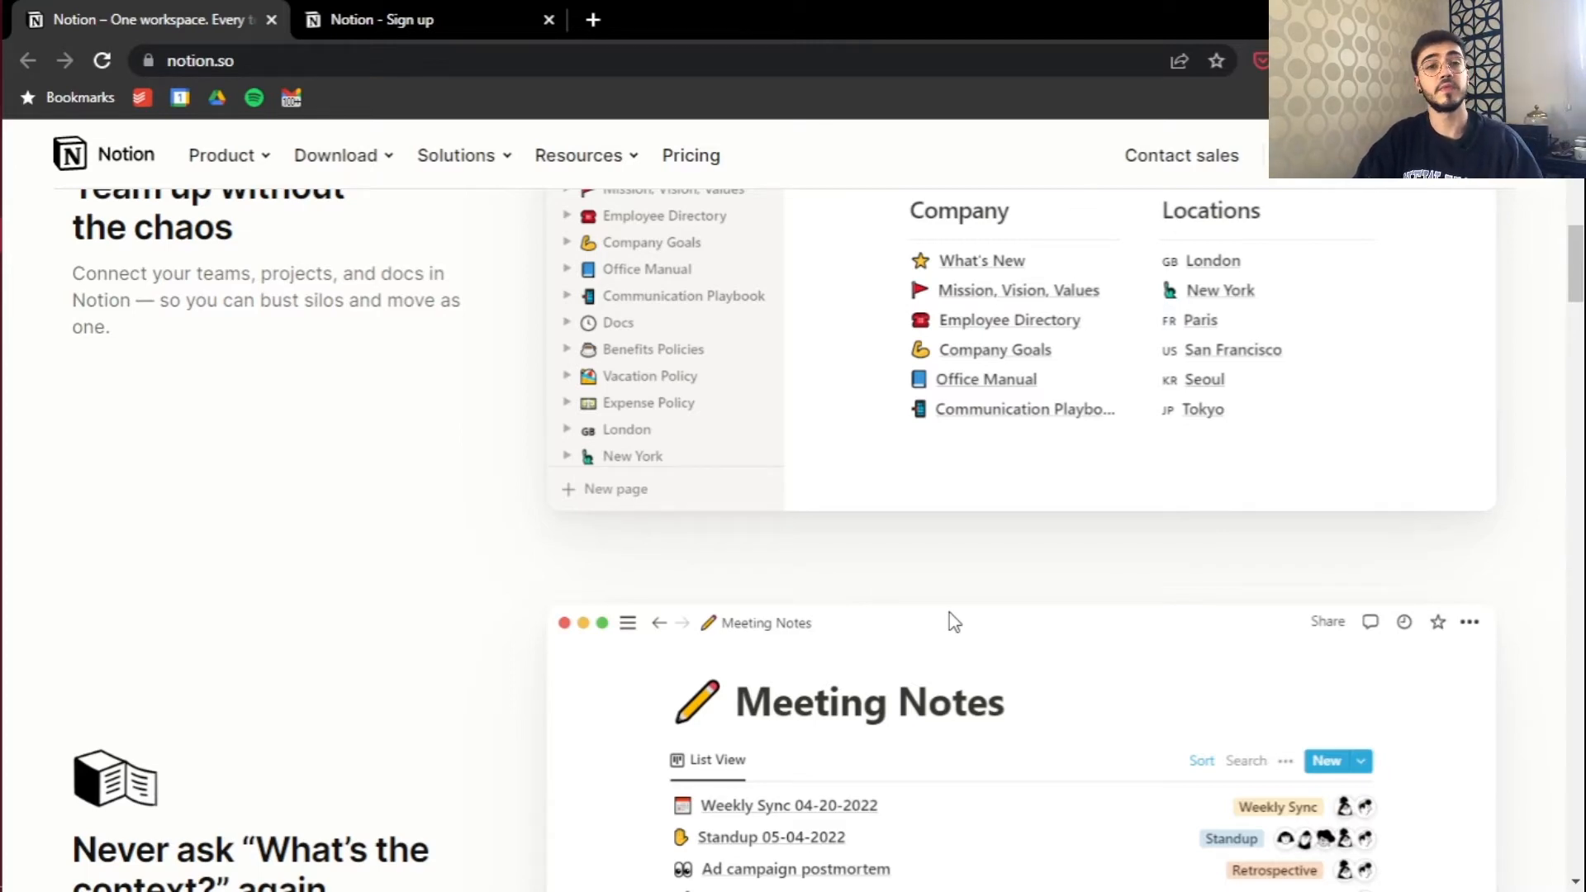
scroll(951, 620, "down", 4)
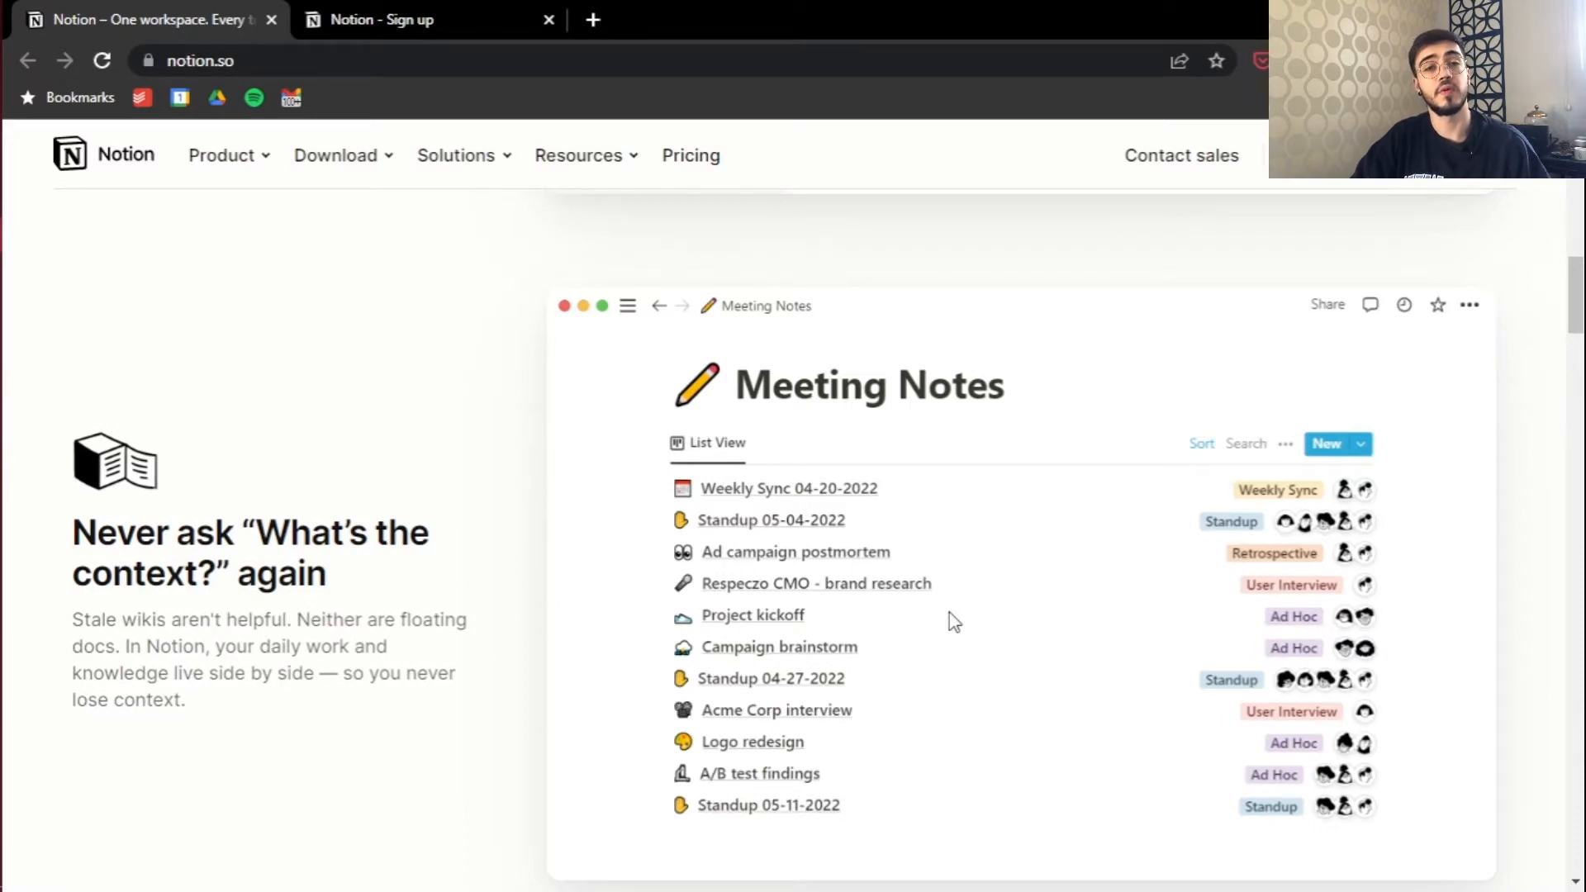
scroll(954, 622, "down", 6)
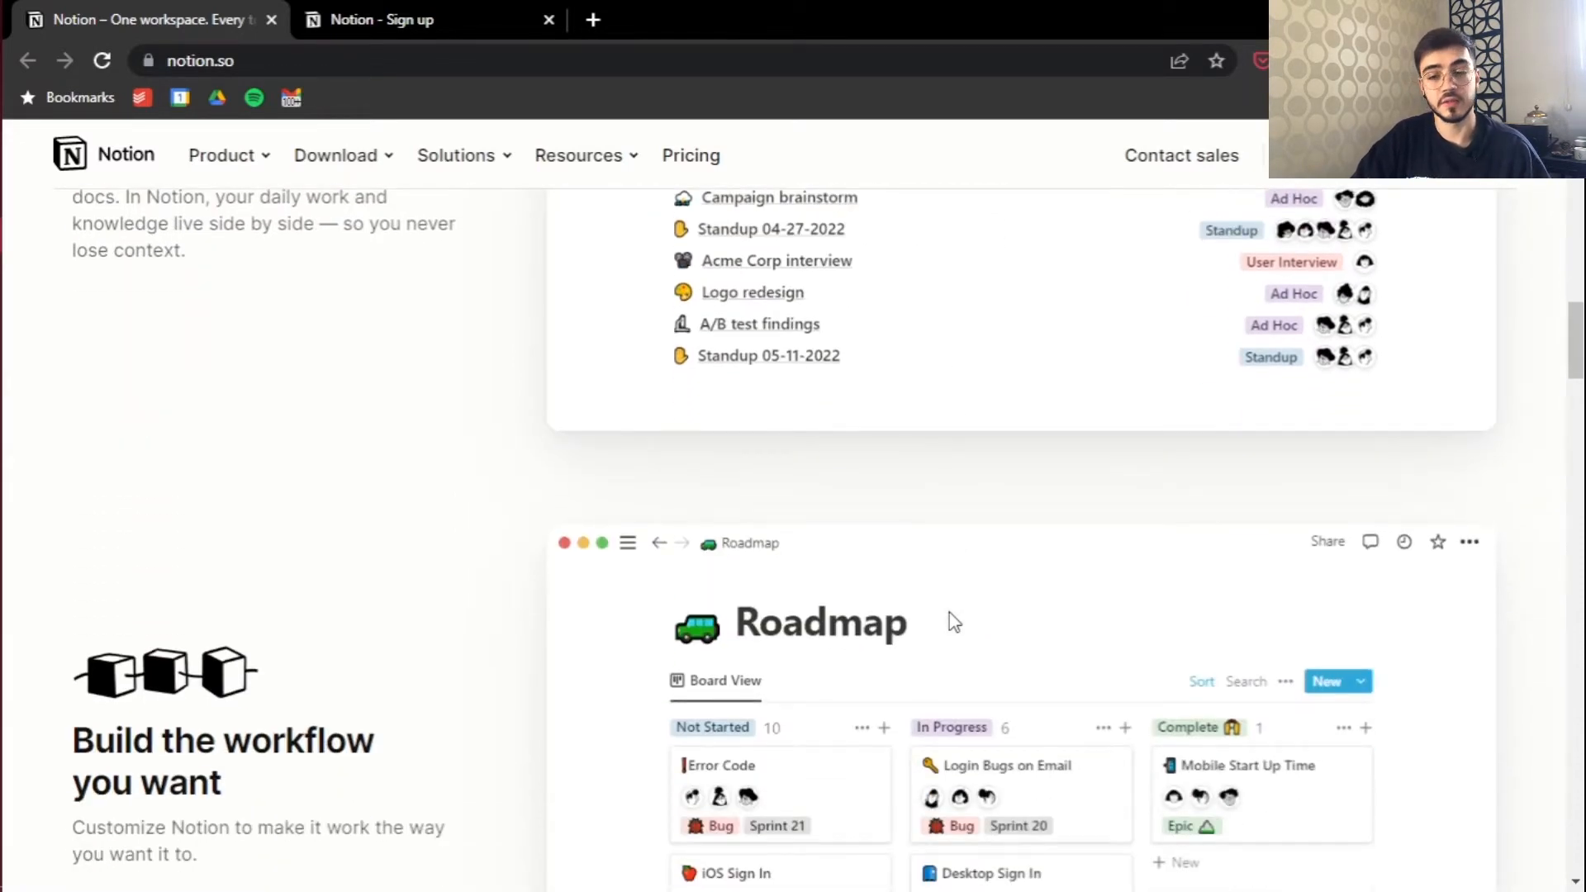
scroll(954, 621, "down", 7)
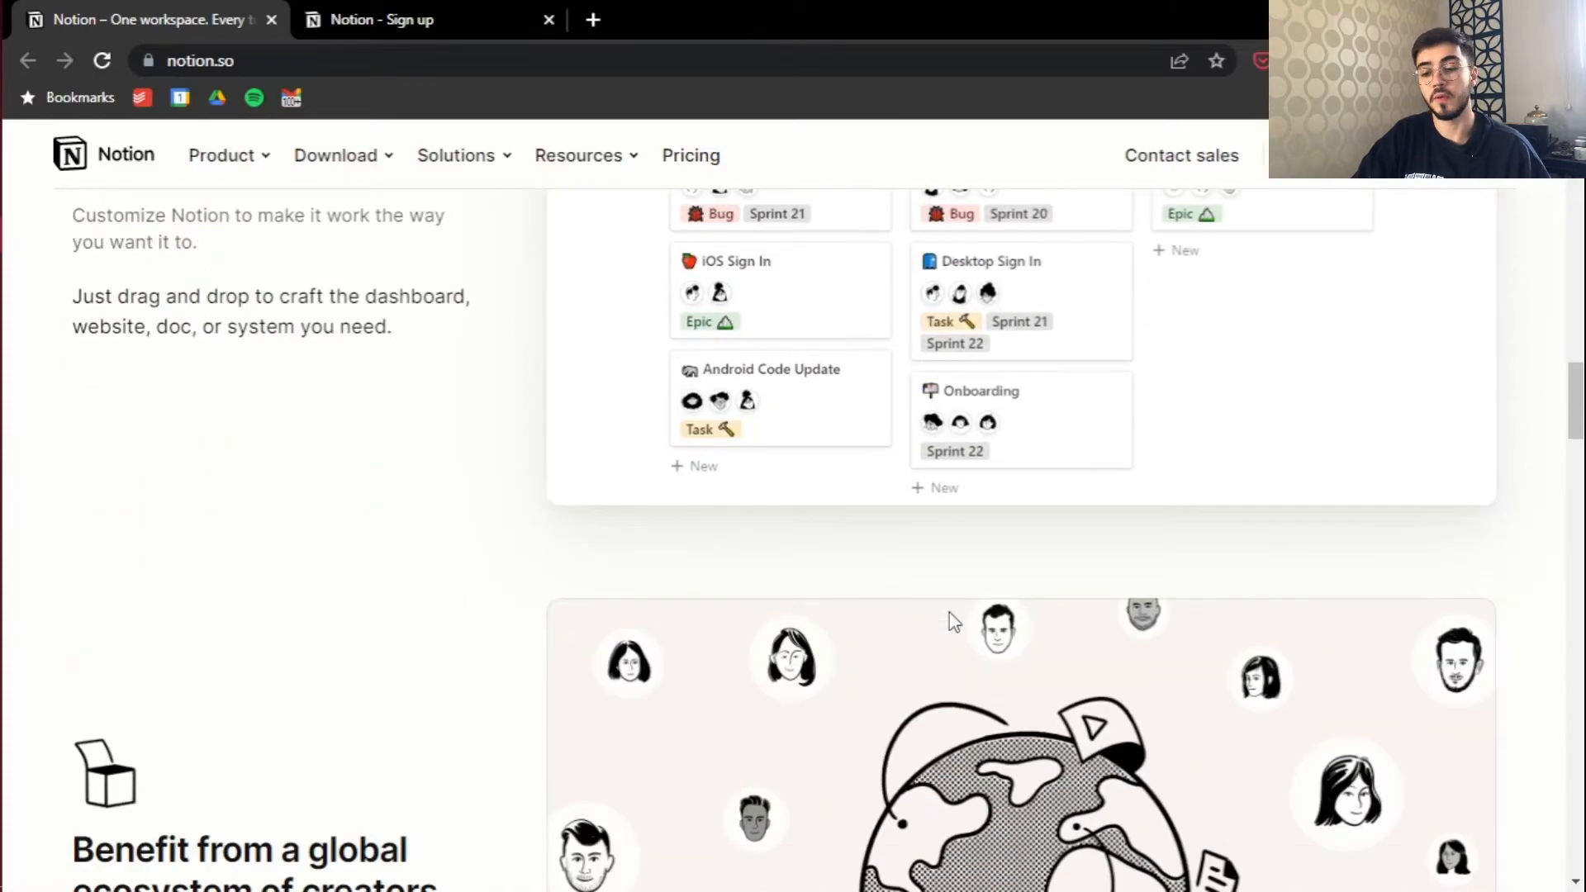
scroll(949, 612, "up", 20)
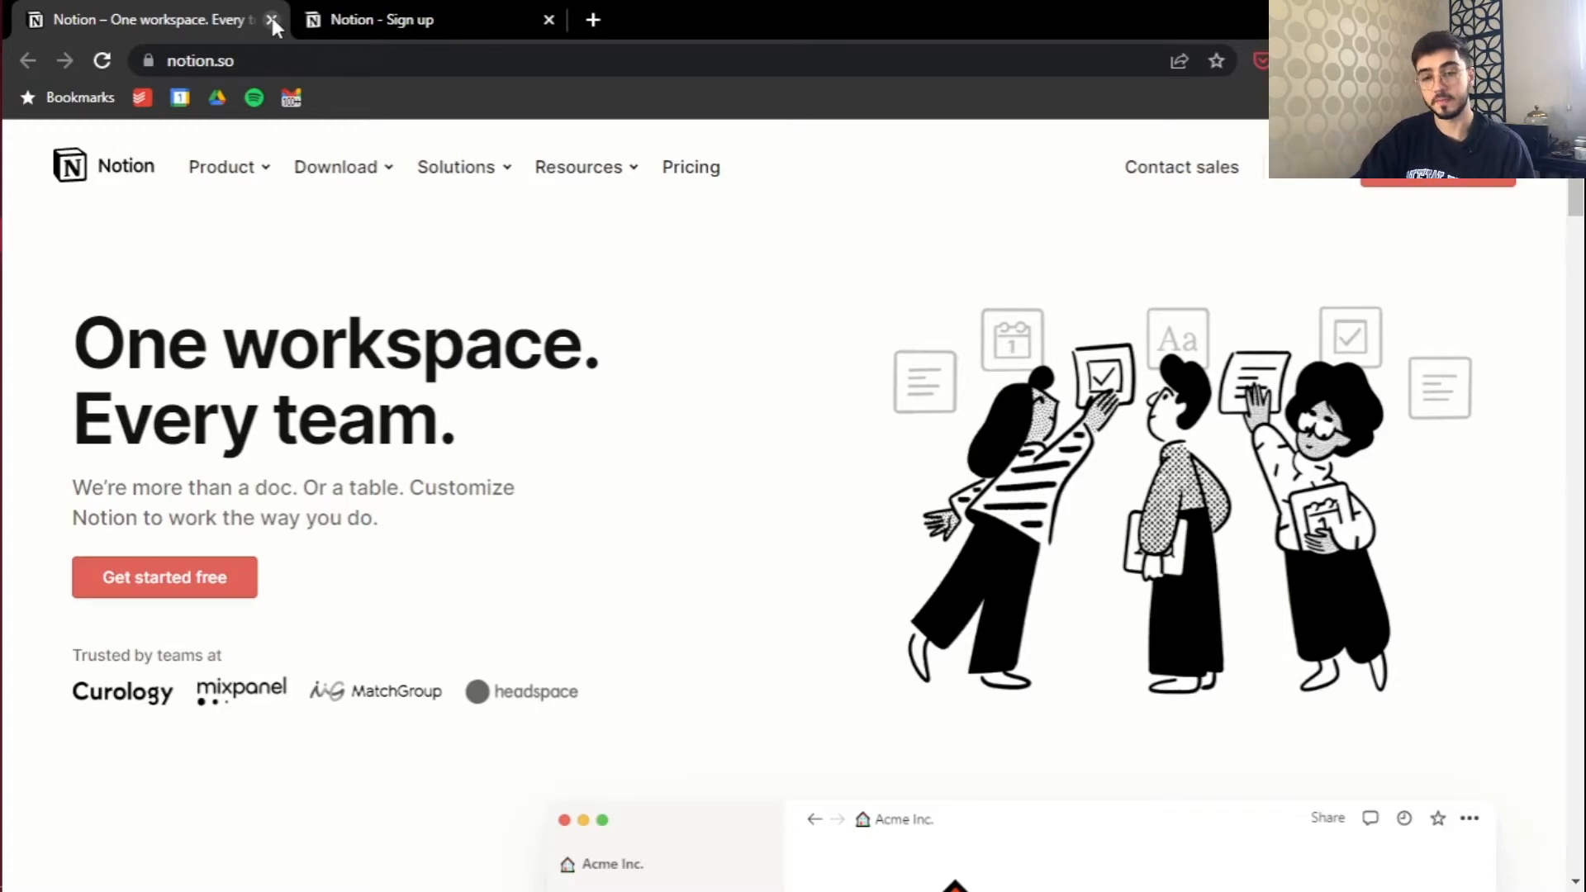
left_click(410, 16)
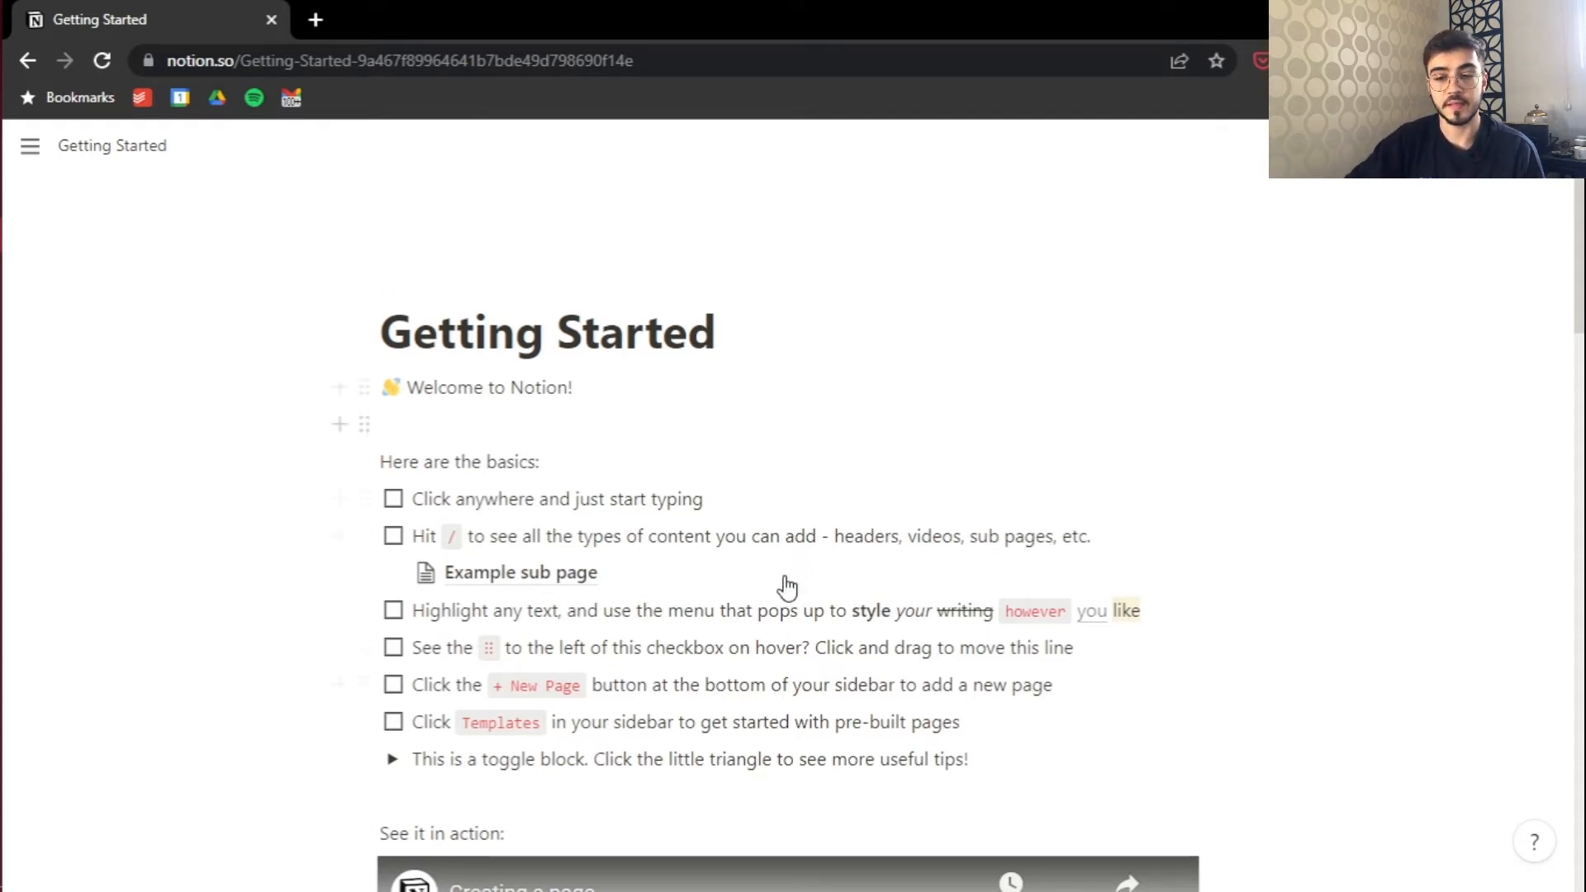
Step: Examine the Getting Started page's basics checklist and its embedded tutorial videos
scroll(820, 575, "down", 3)
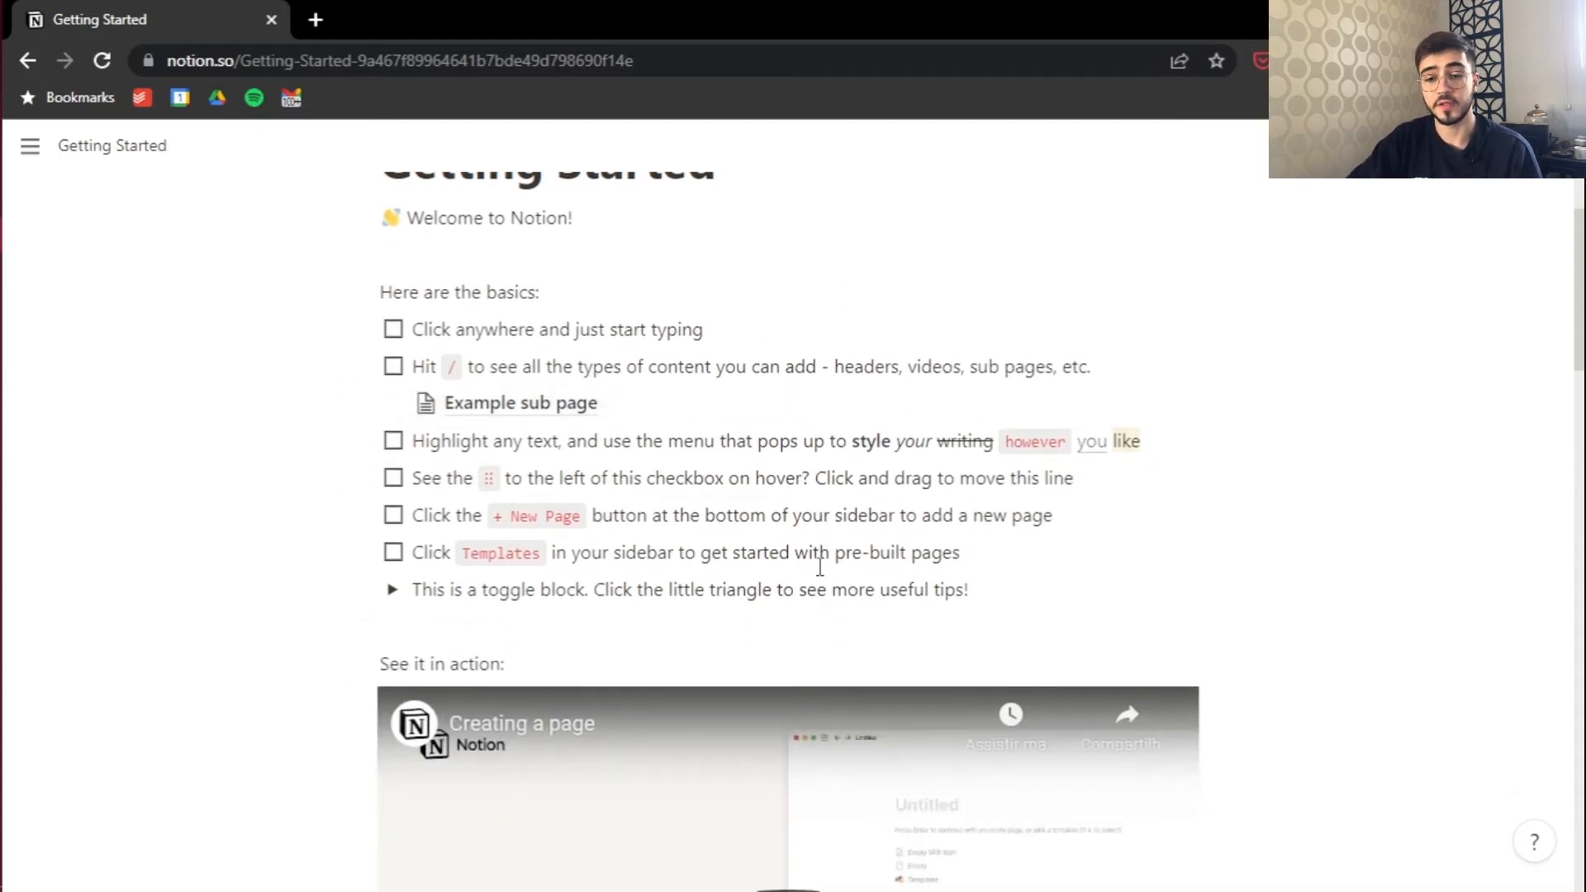
scroll(820, 567, "down", 1)
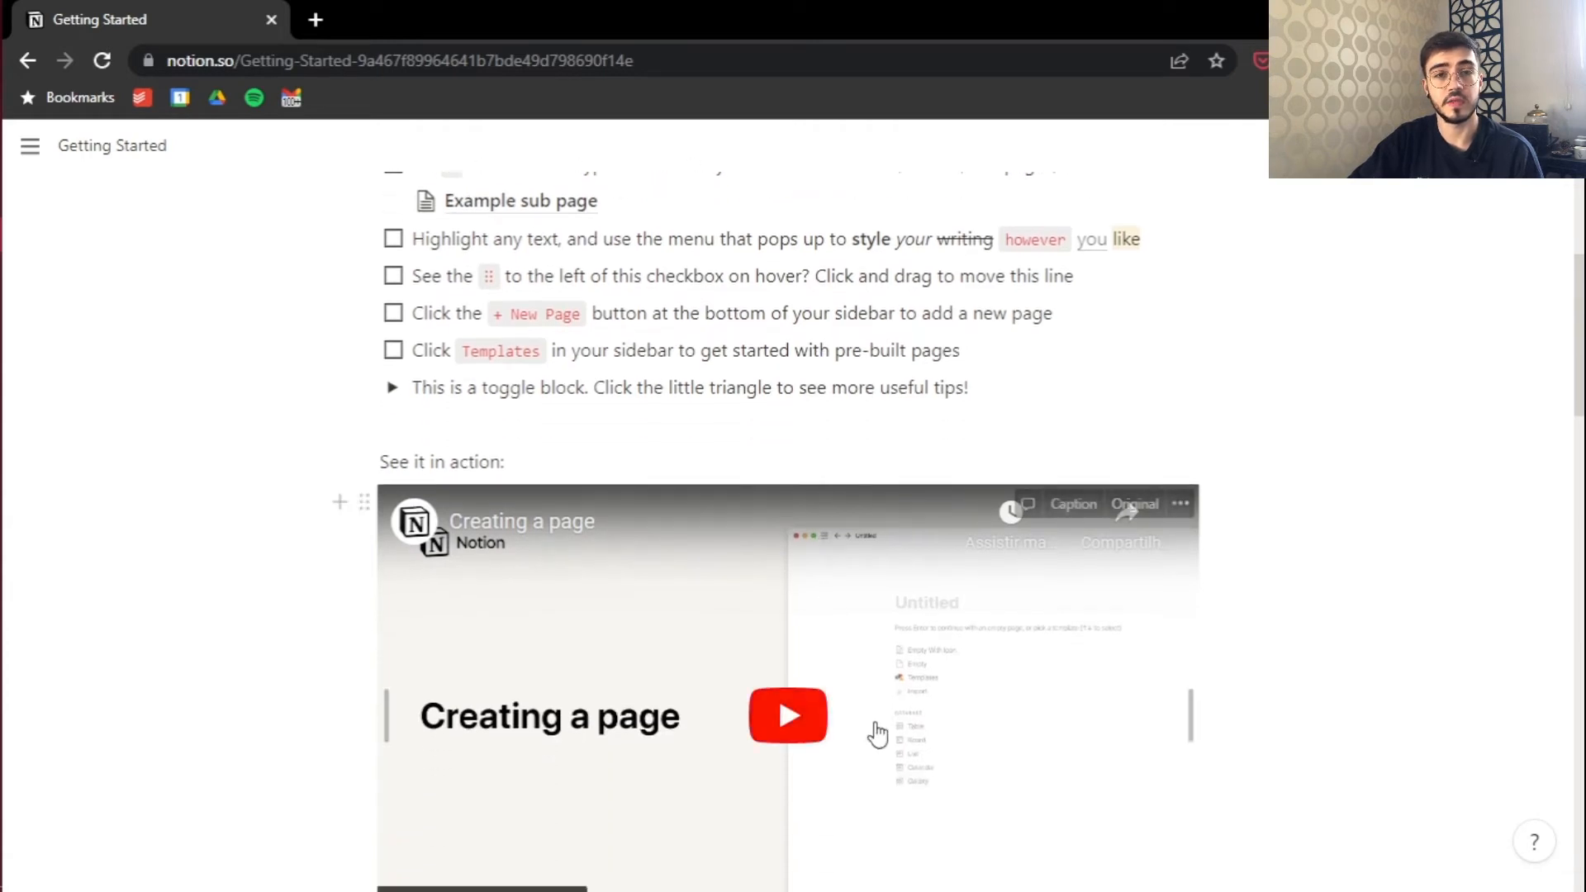
scroll(874, 733, "down", 2)
scroll(1055, 591, "down", 4)
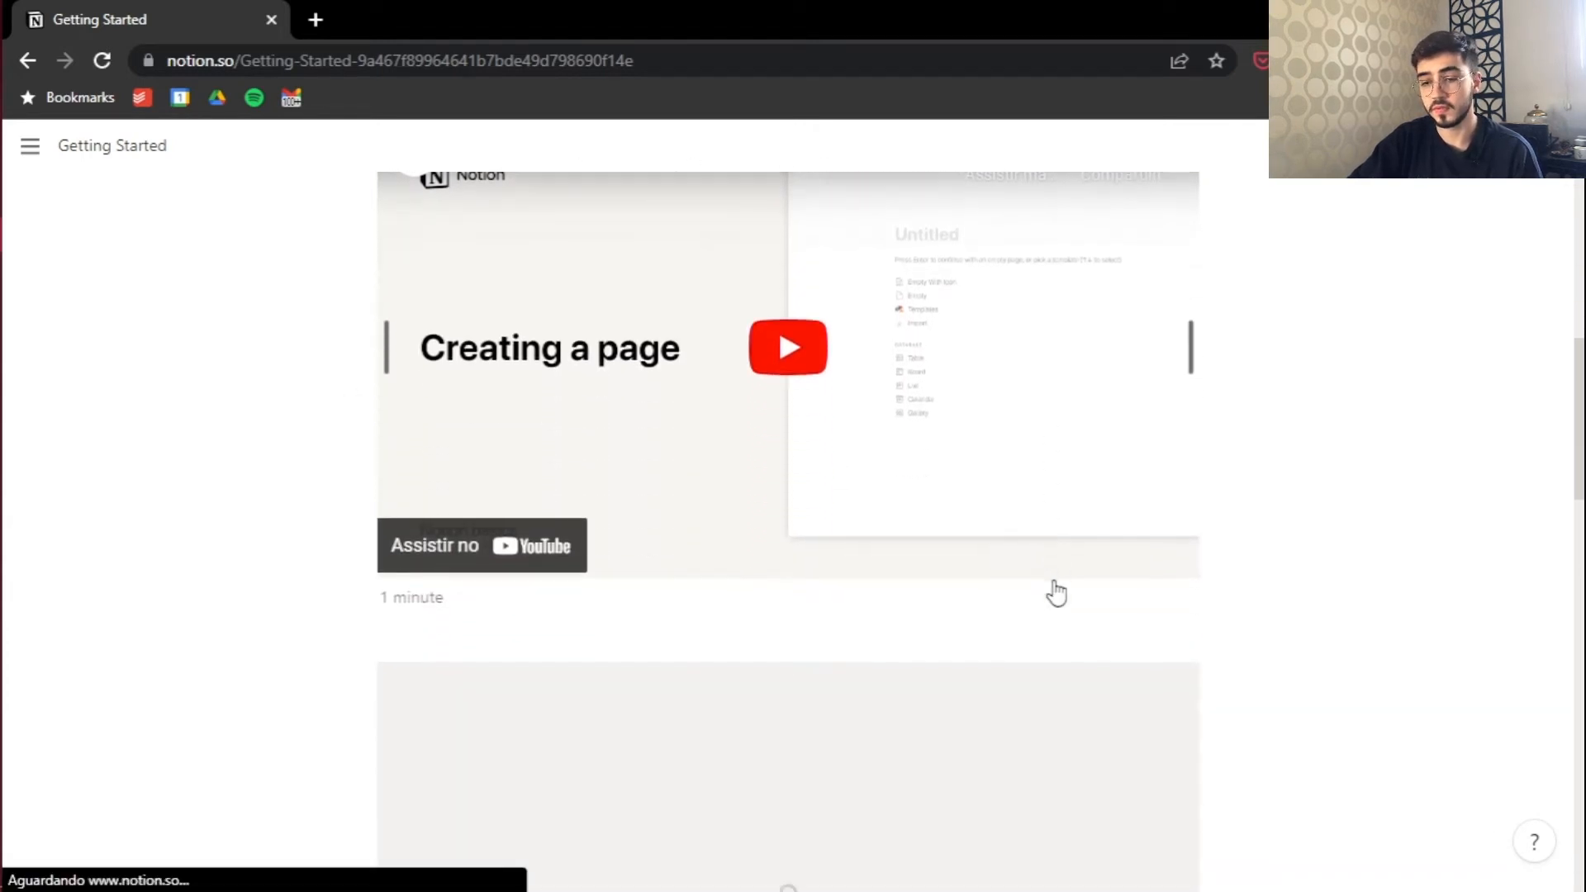
scroll(807, 815, "down", 2)
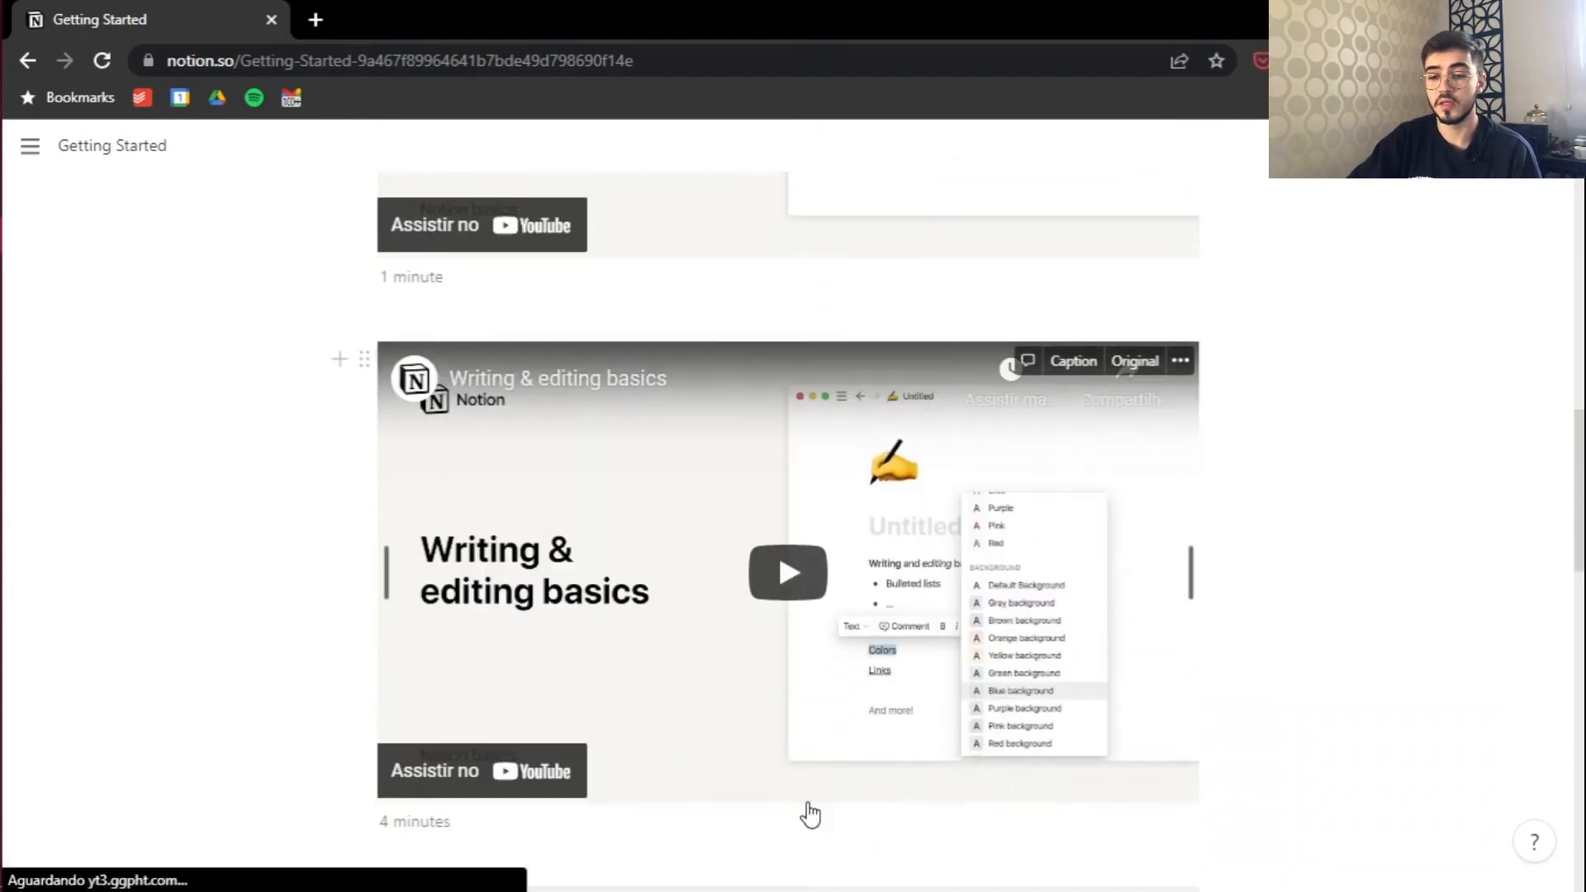
scroll(898, 720, "down", 4)
scroll(898, 720, "down", 10)
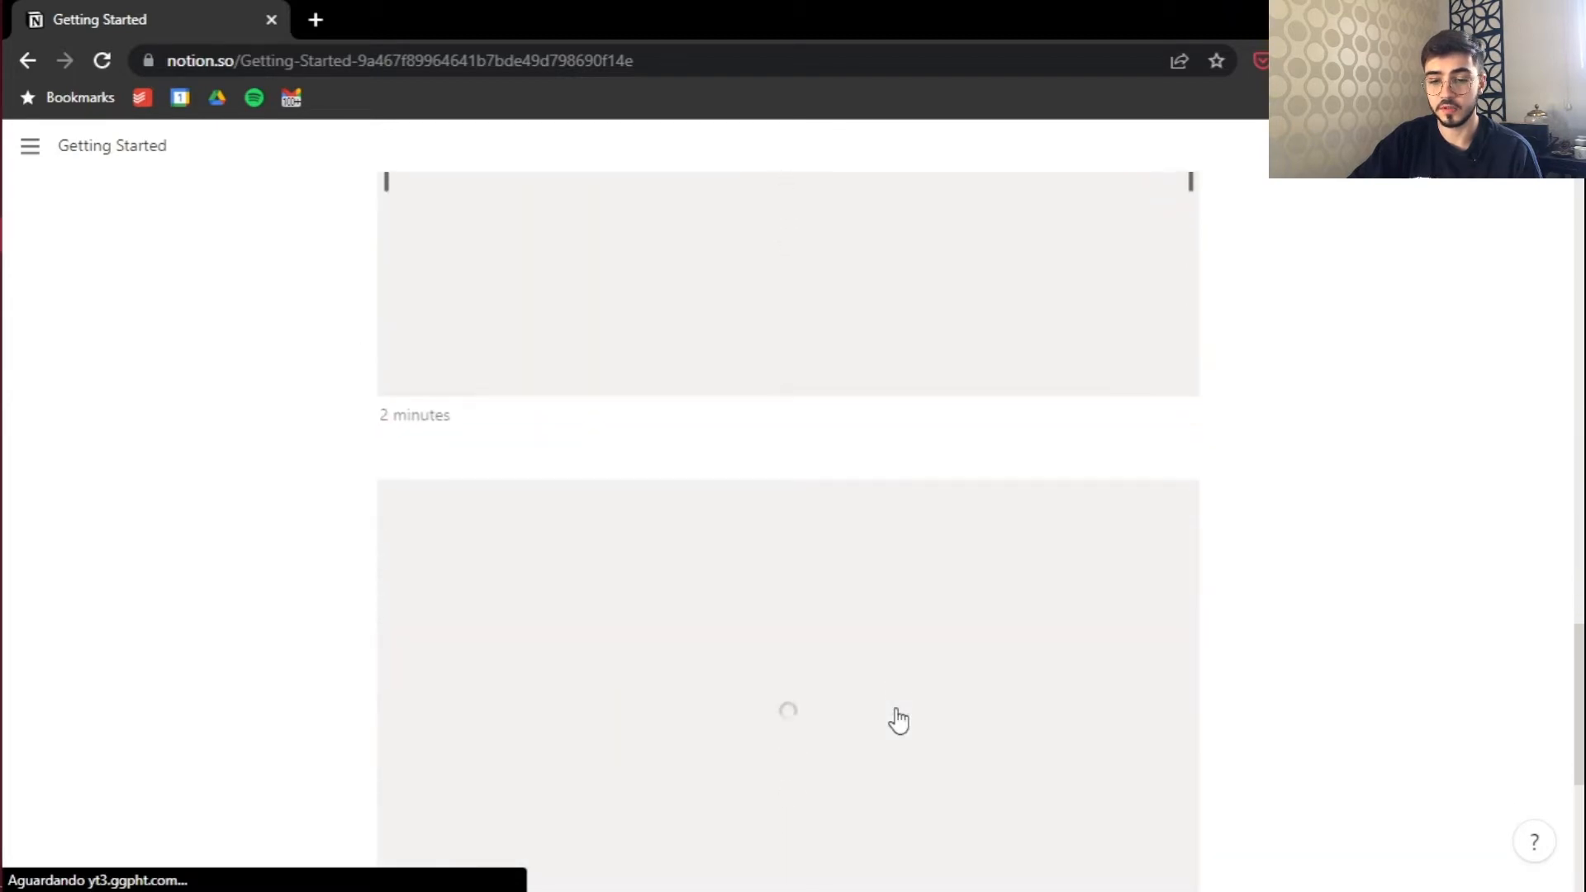
scroll(898, 720, "up", 8)
scroll(898, 720, "up", 20)
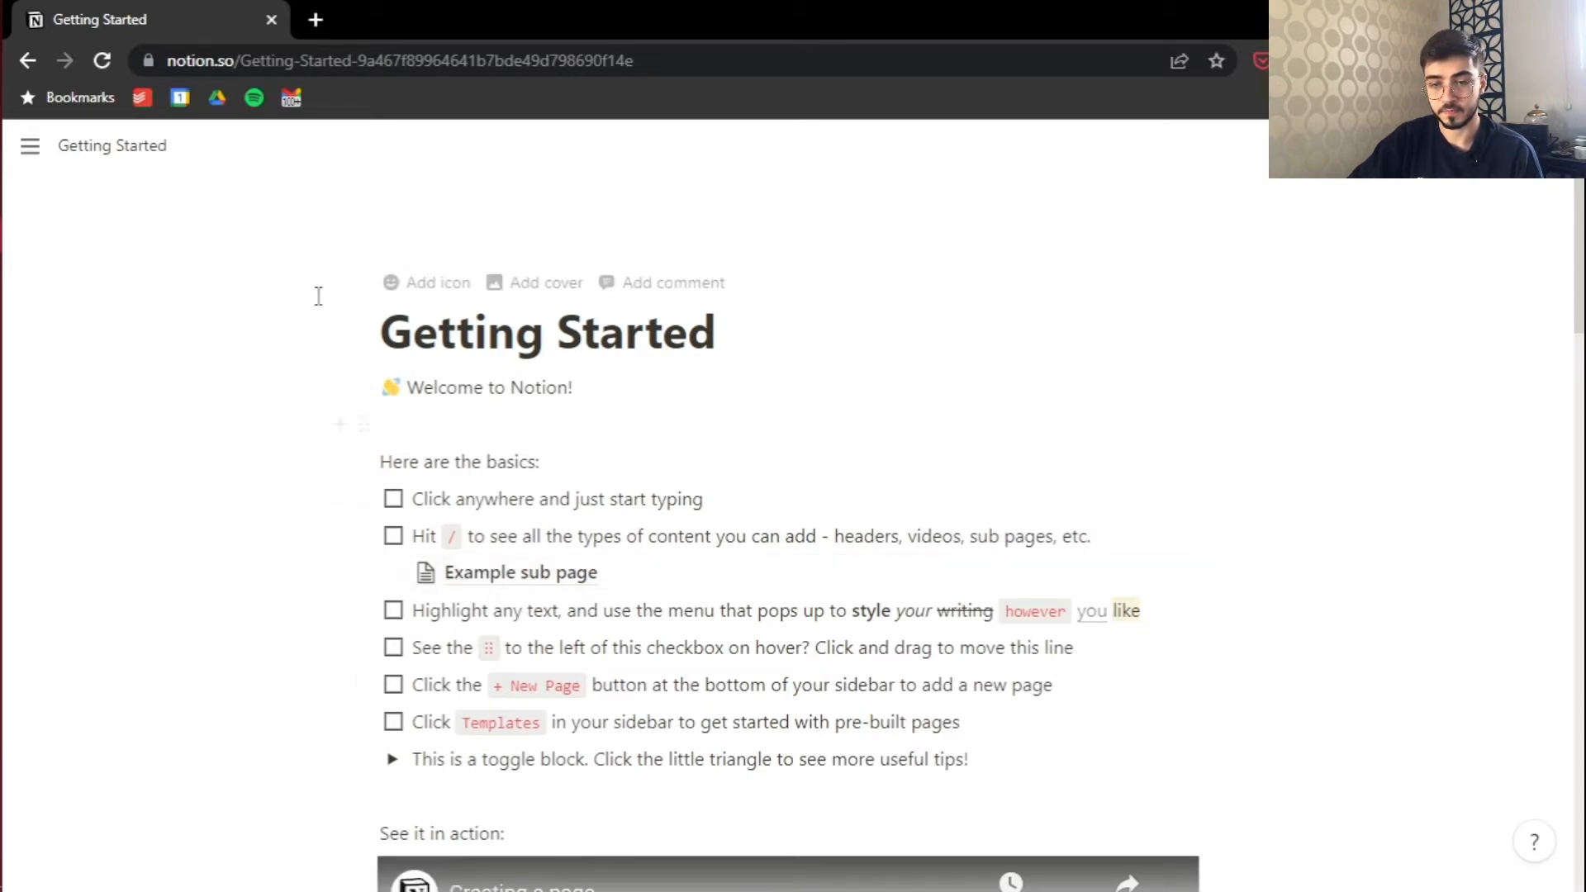
Step: Show the workspace's page list and view the Quick Note and Personal Home sample pages
left_click(31, 147)
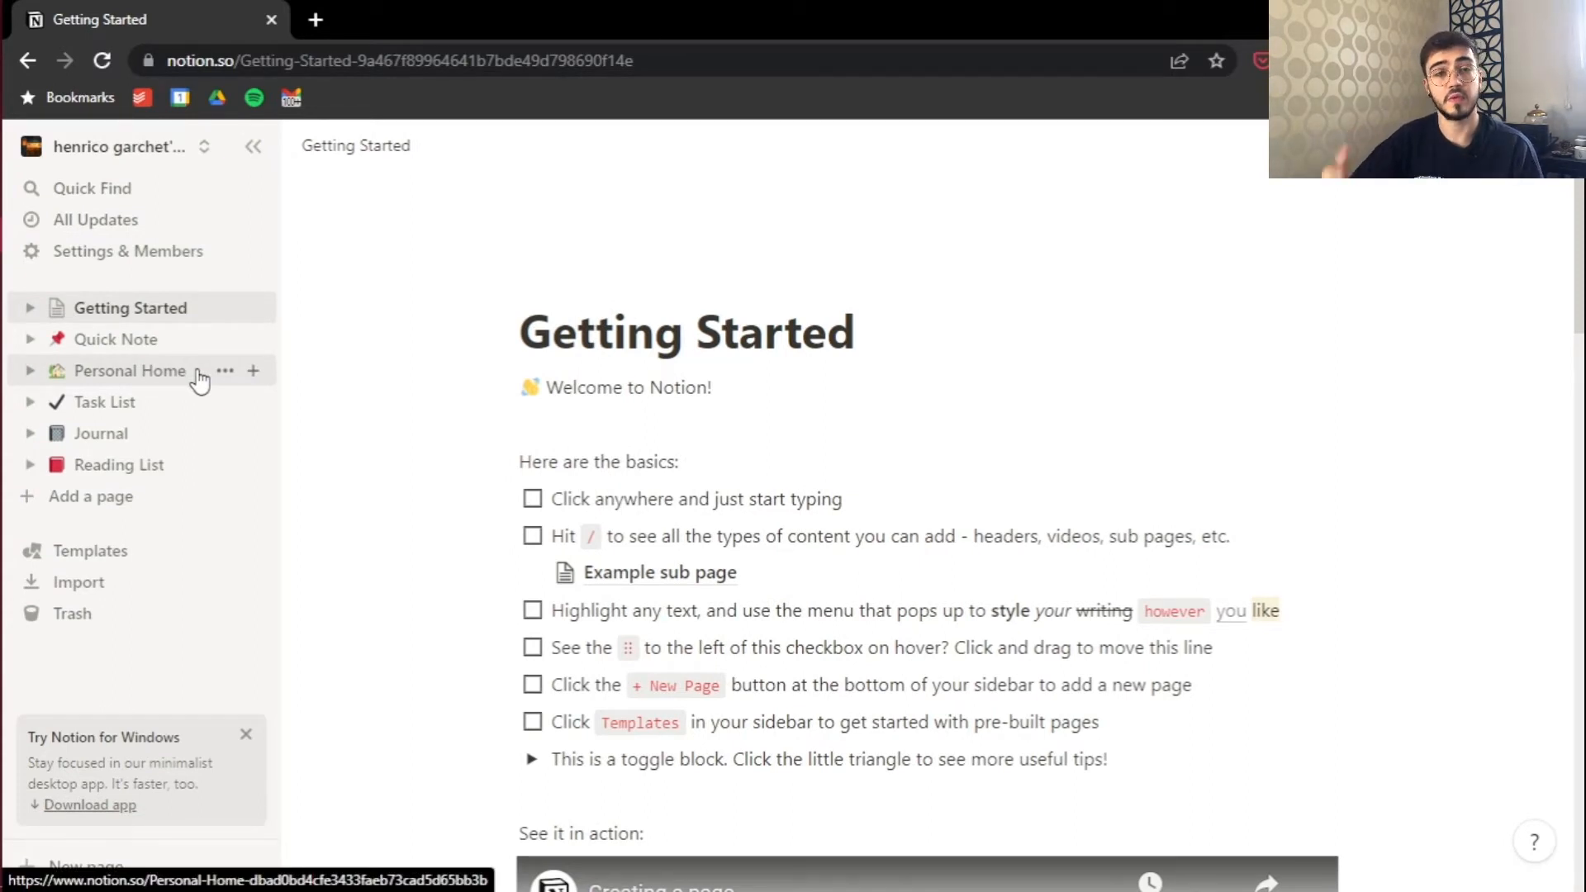
left_click(116, 343)
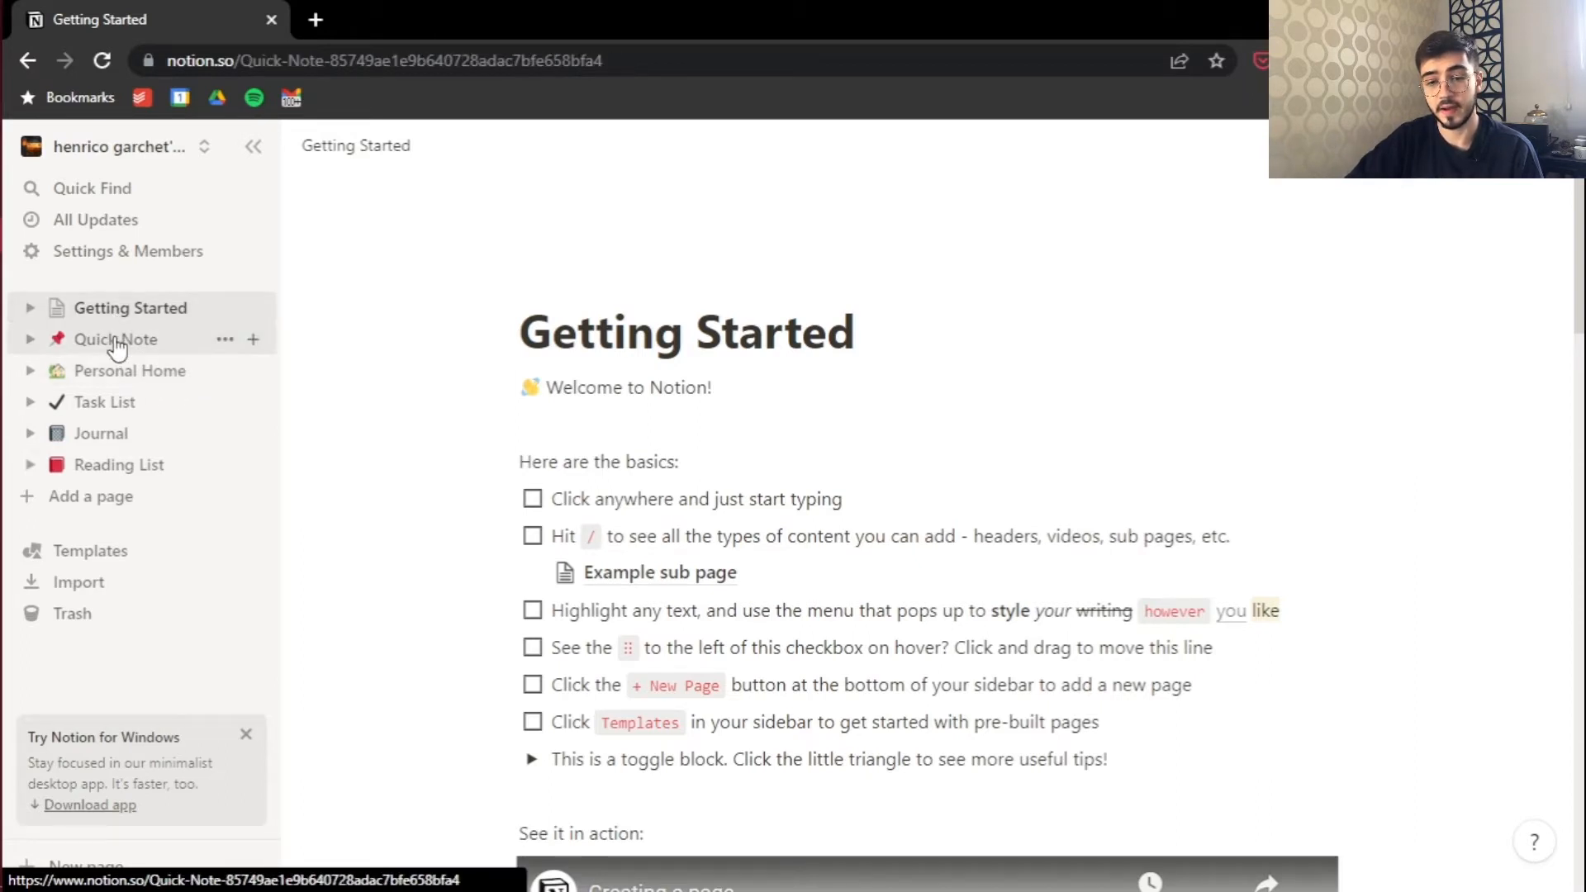
scroll(629, 650, "down", 3)
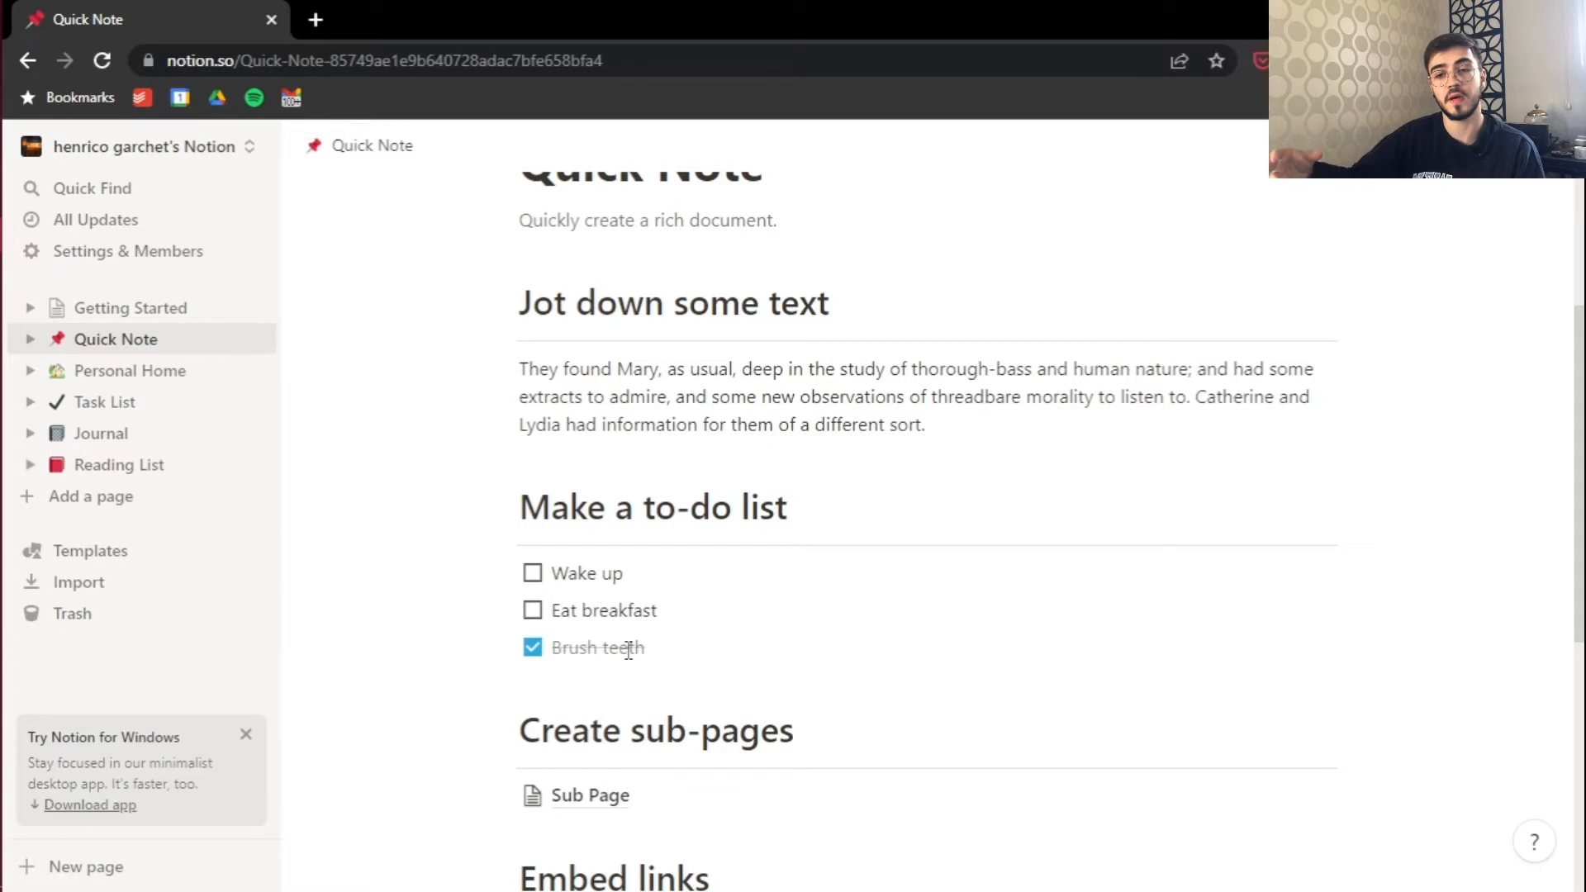
left_click(163, 385)
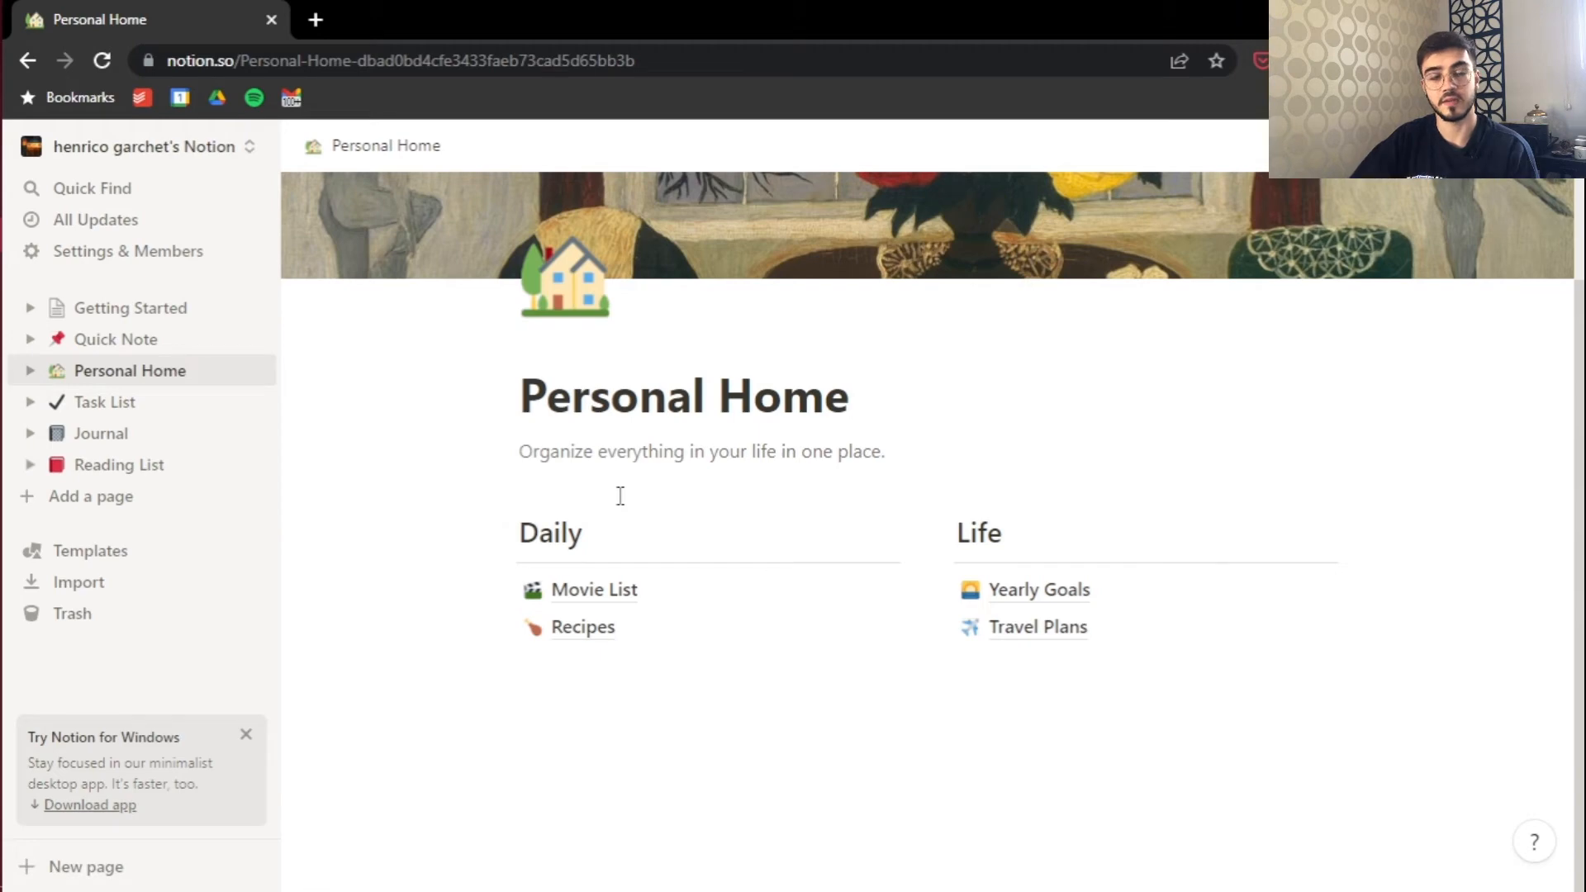
Step: Browse the built-in template categories, open the online template gallery, and return to the Personal Home page
left_click(103, 553)
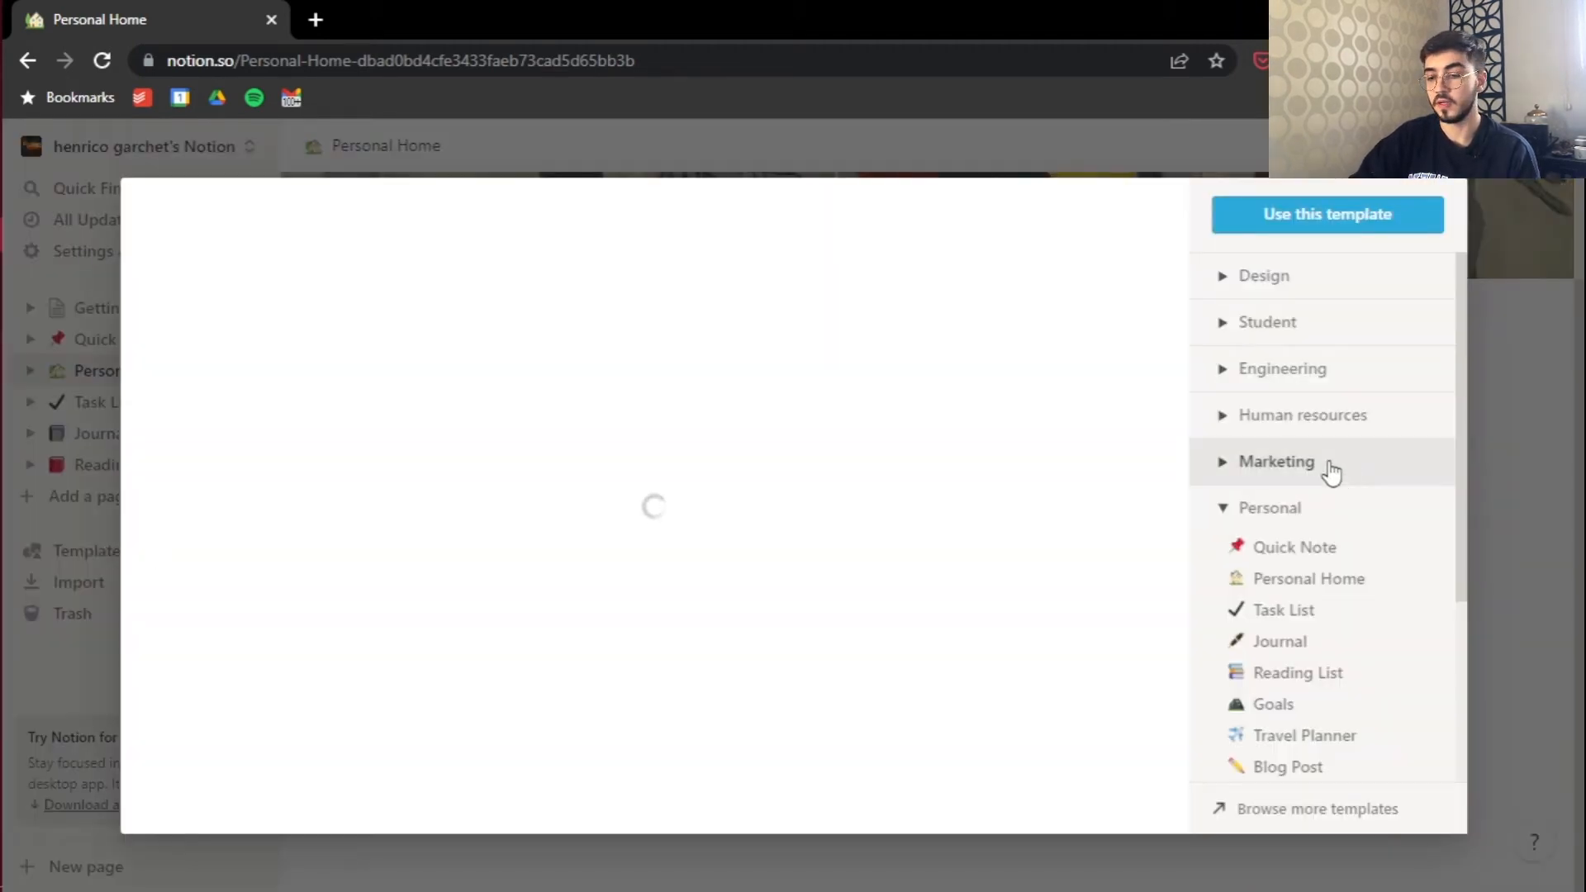
scroll(1410, 488, "down", 3)
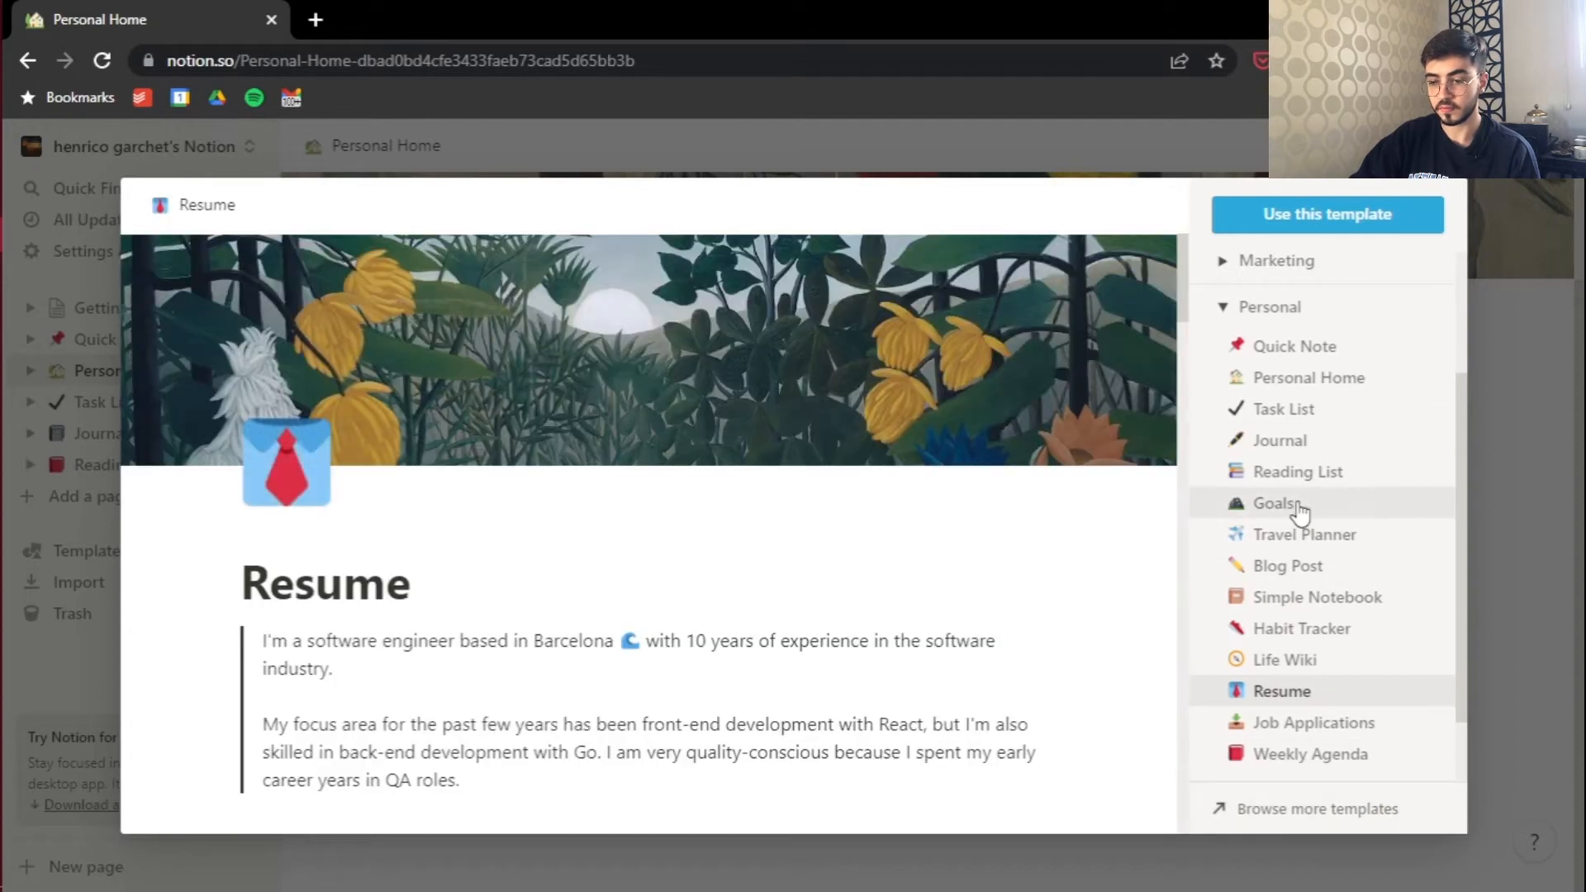
scroll(1299, 508, "down", 2)
scroll(1299, 512, "down", 1)
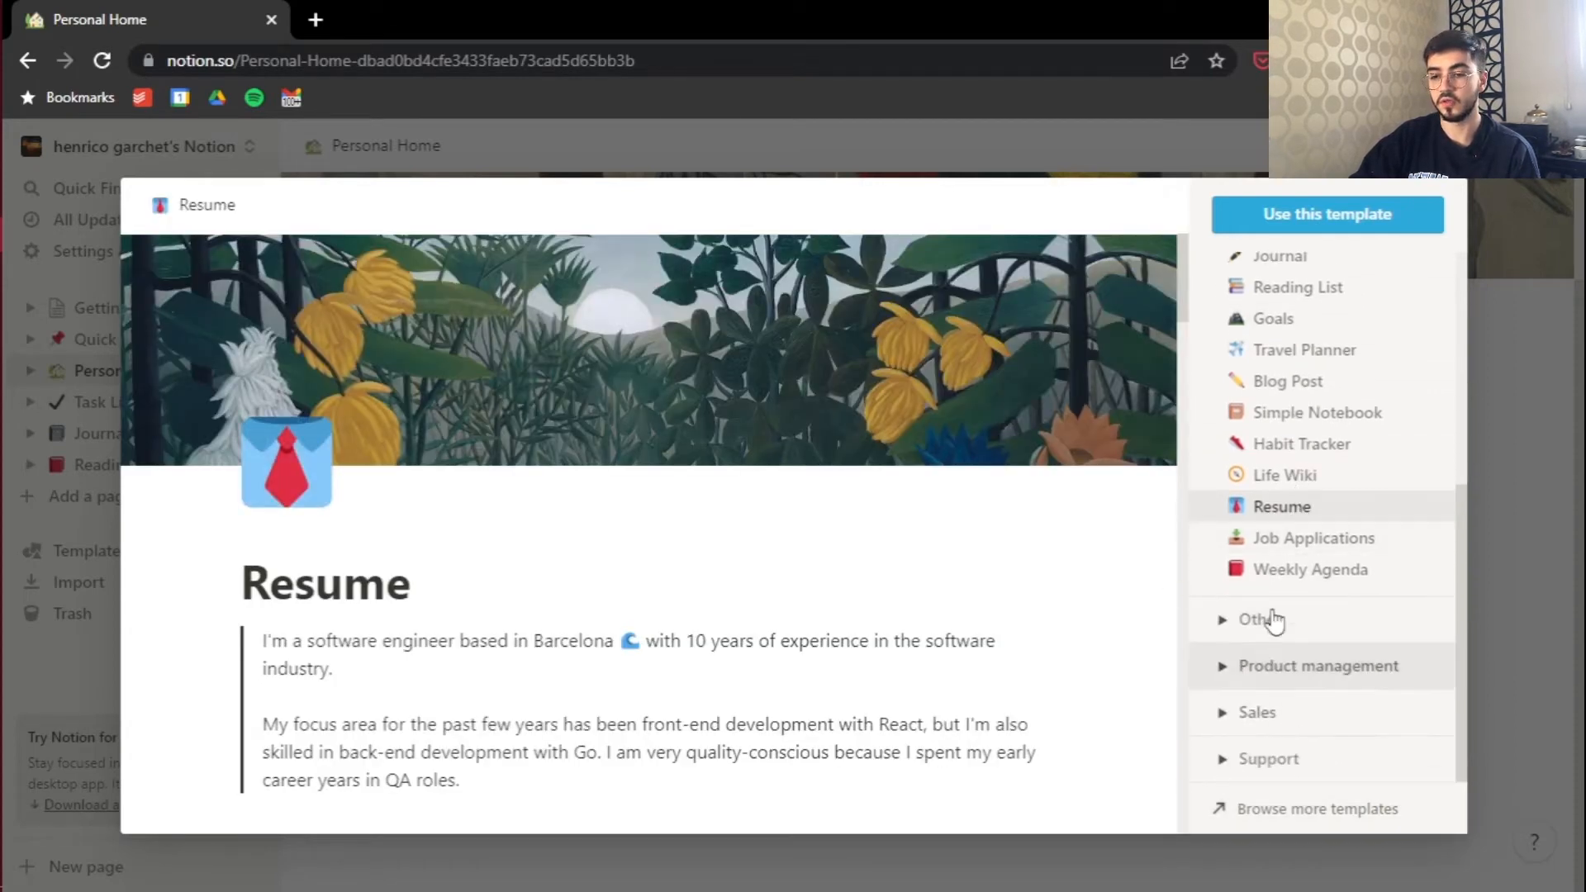
left_click(1281, 816)
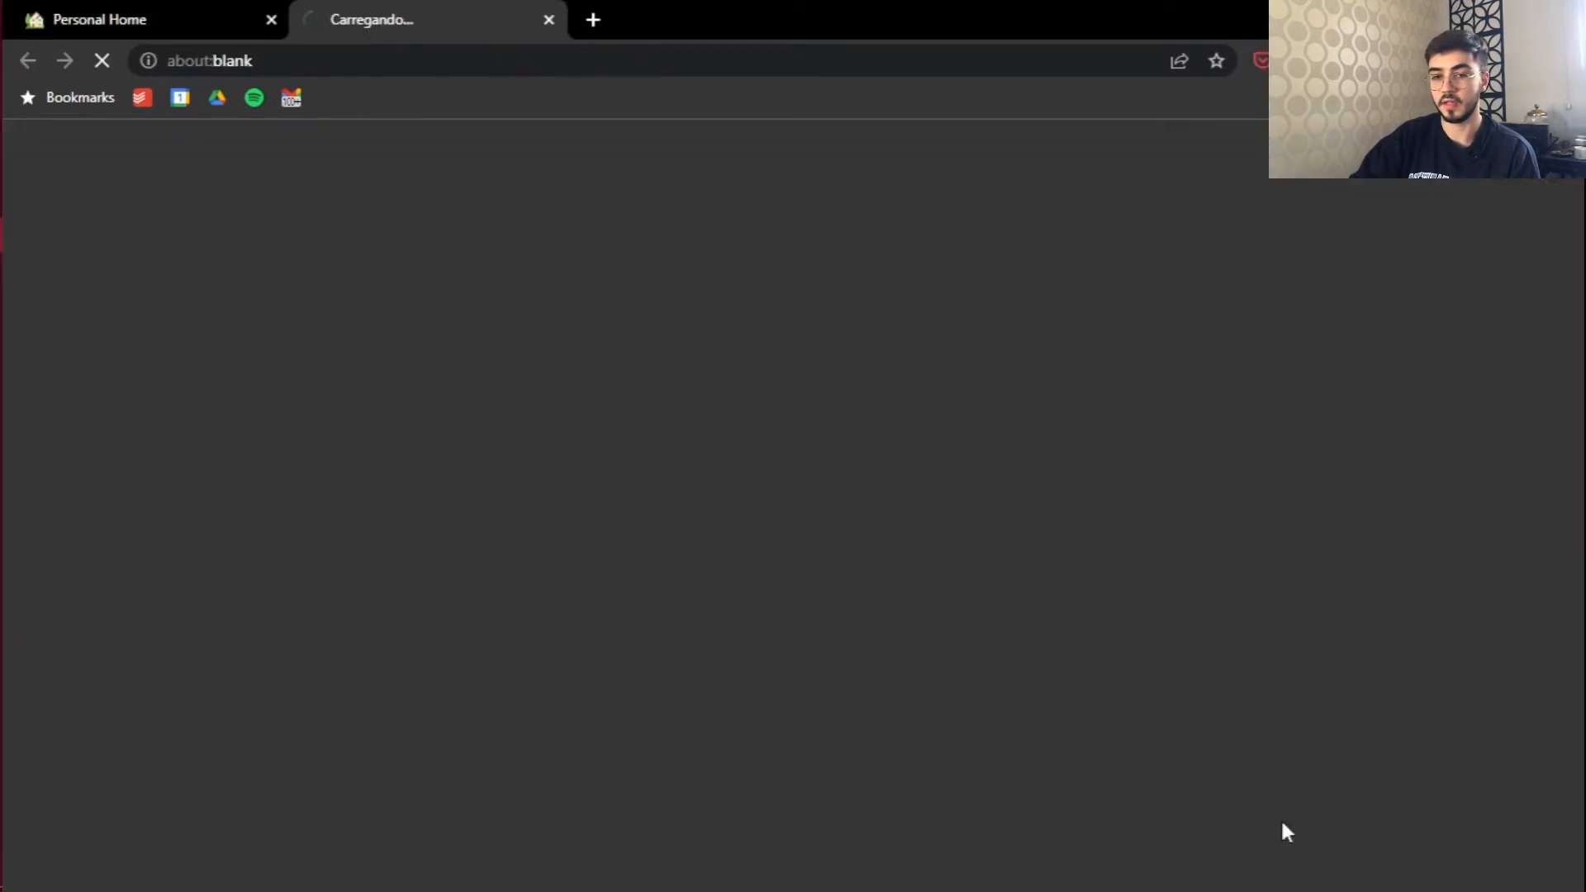
left_click(213, 12)
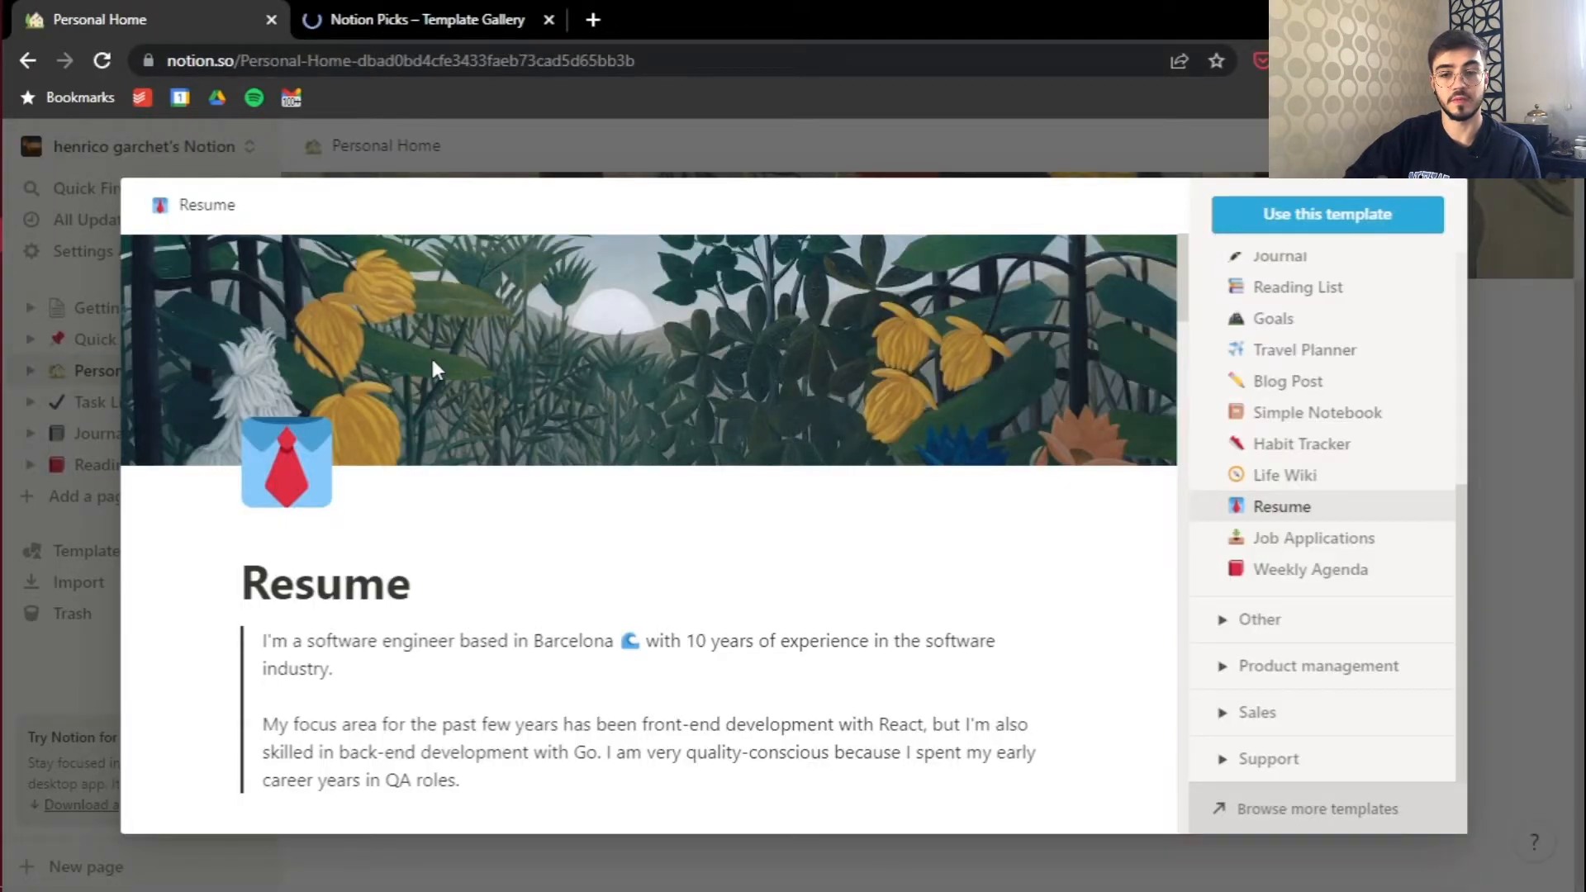
left_click(1538, 380)
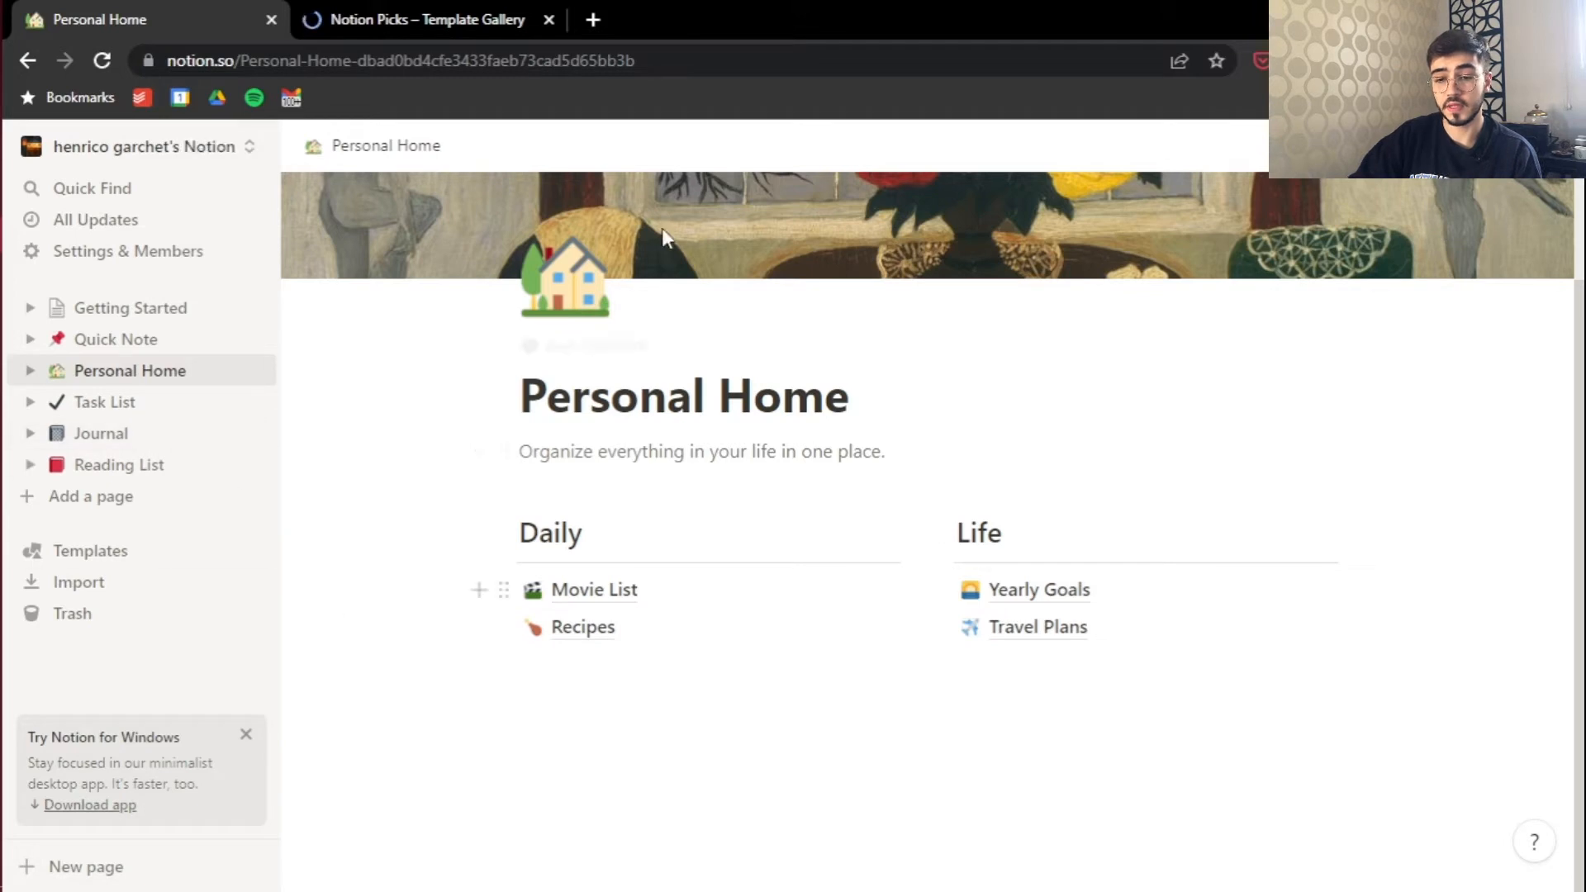
Step: Open the Task List page and return to the Getting Started page to review its basics
left_click(120, 406)
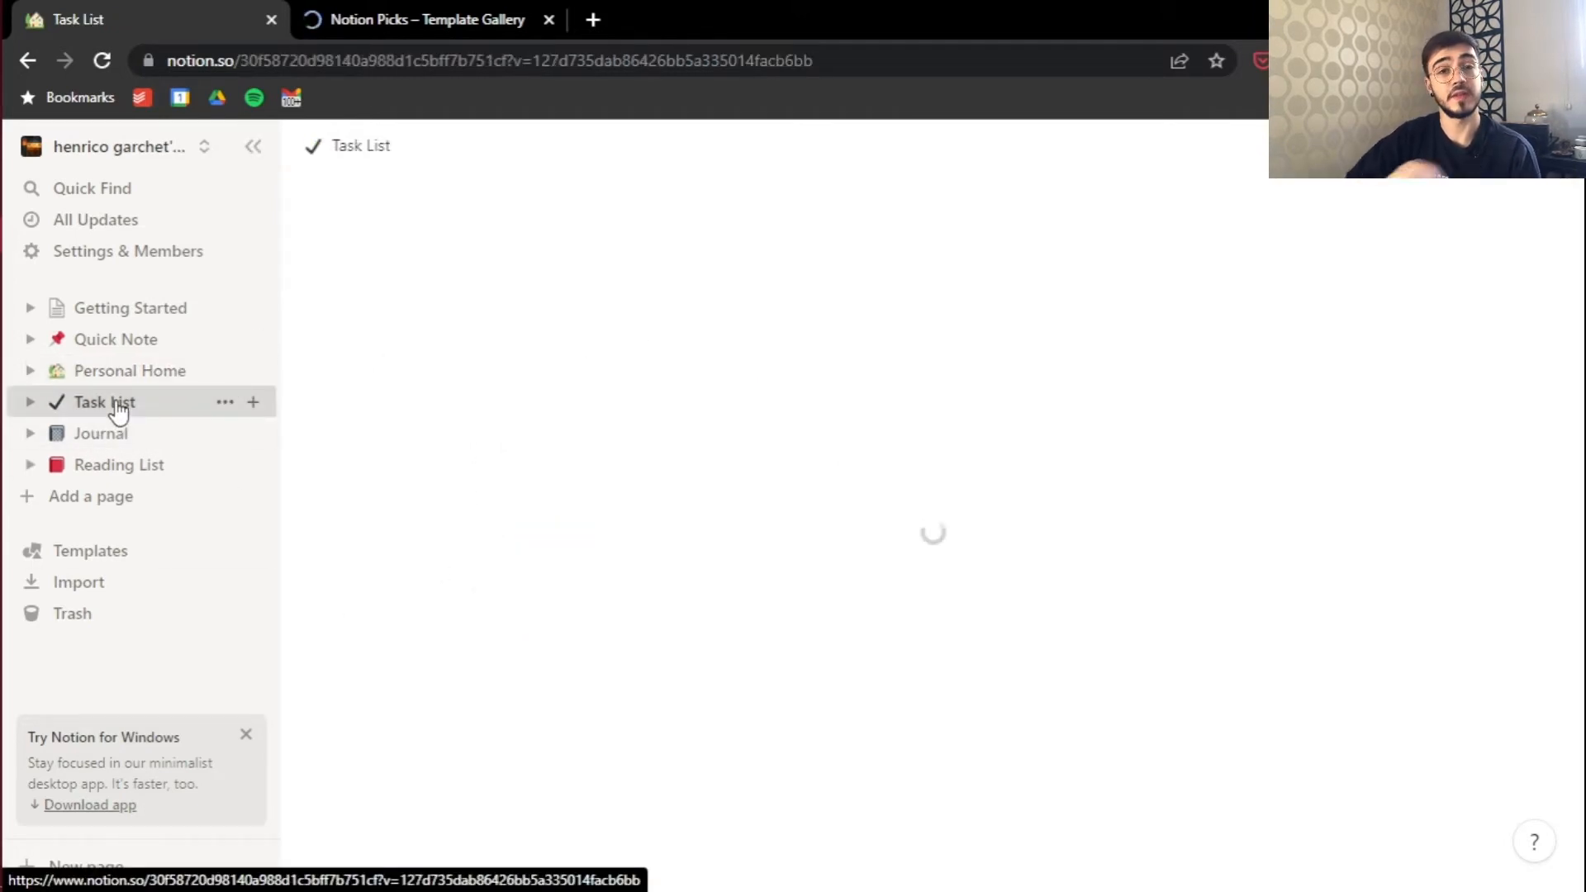
left_click(140, 312)
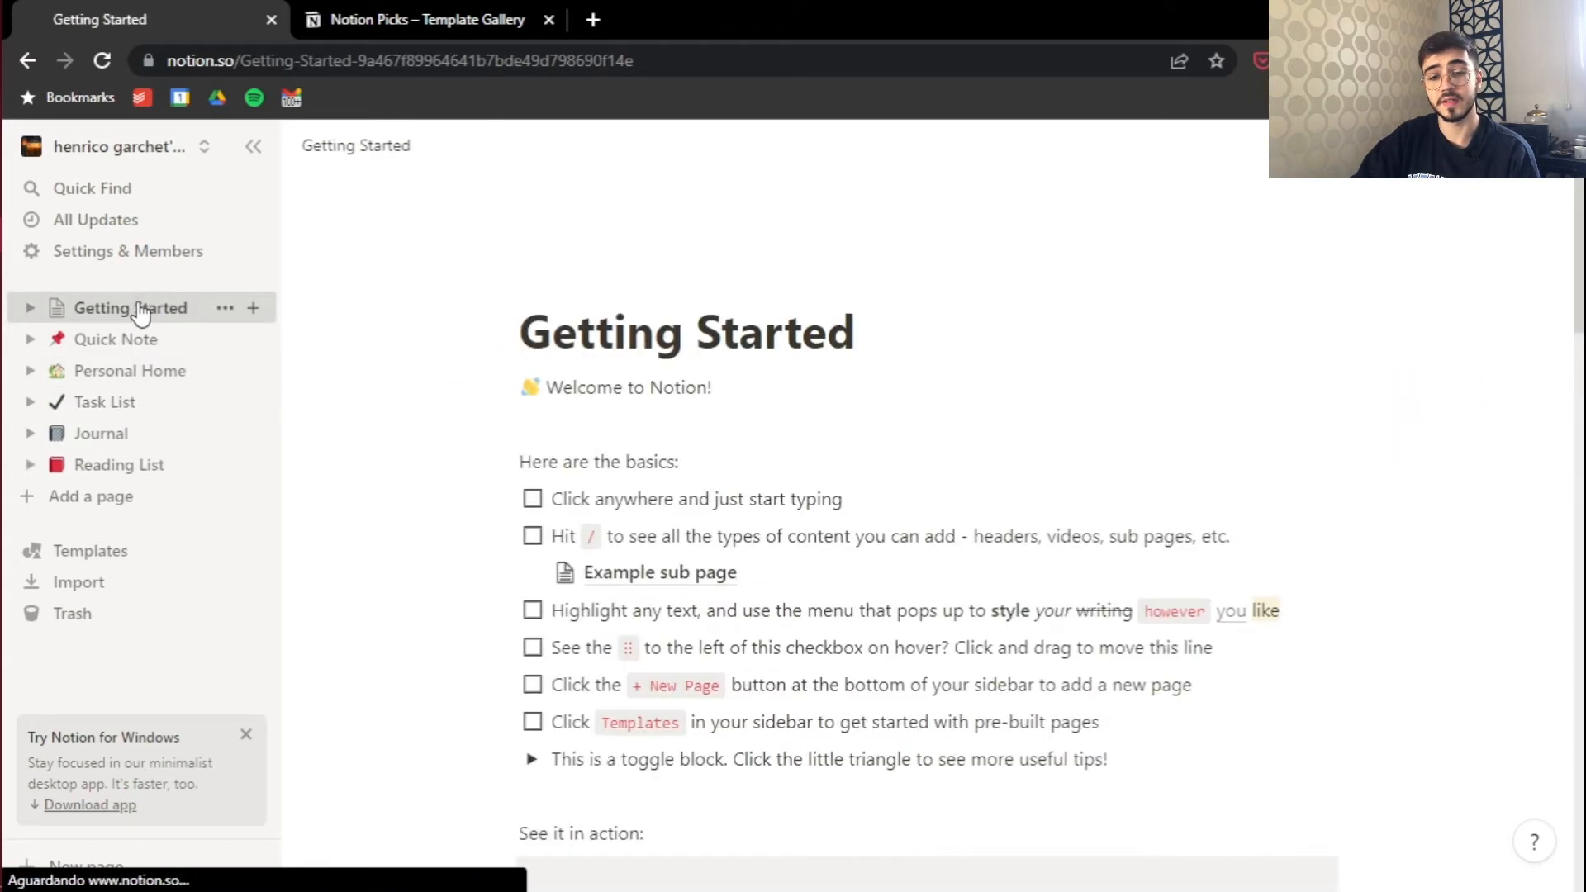
scroll(637, 523, "down", 3)
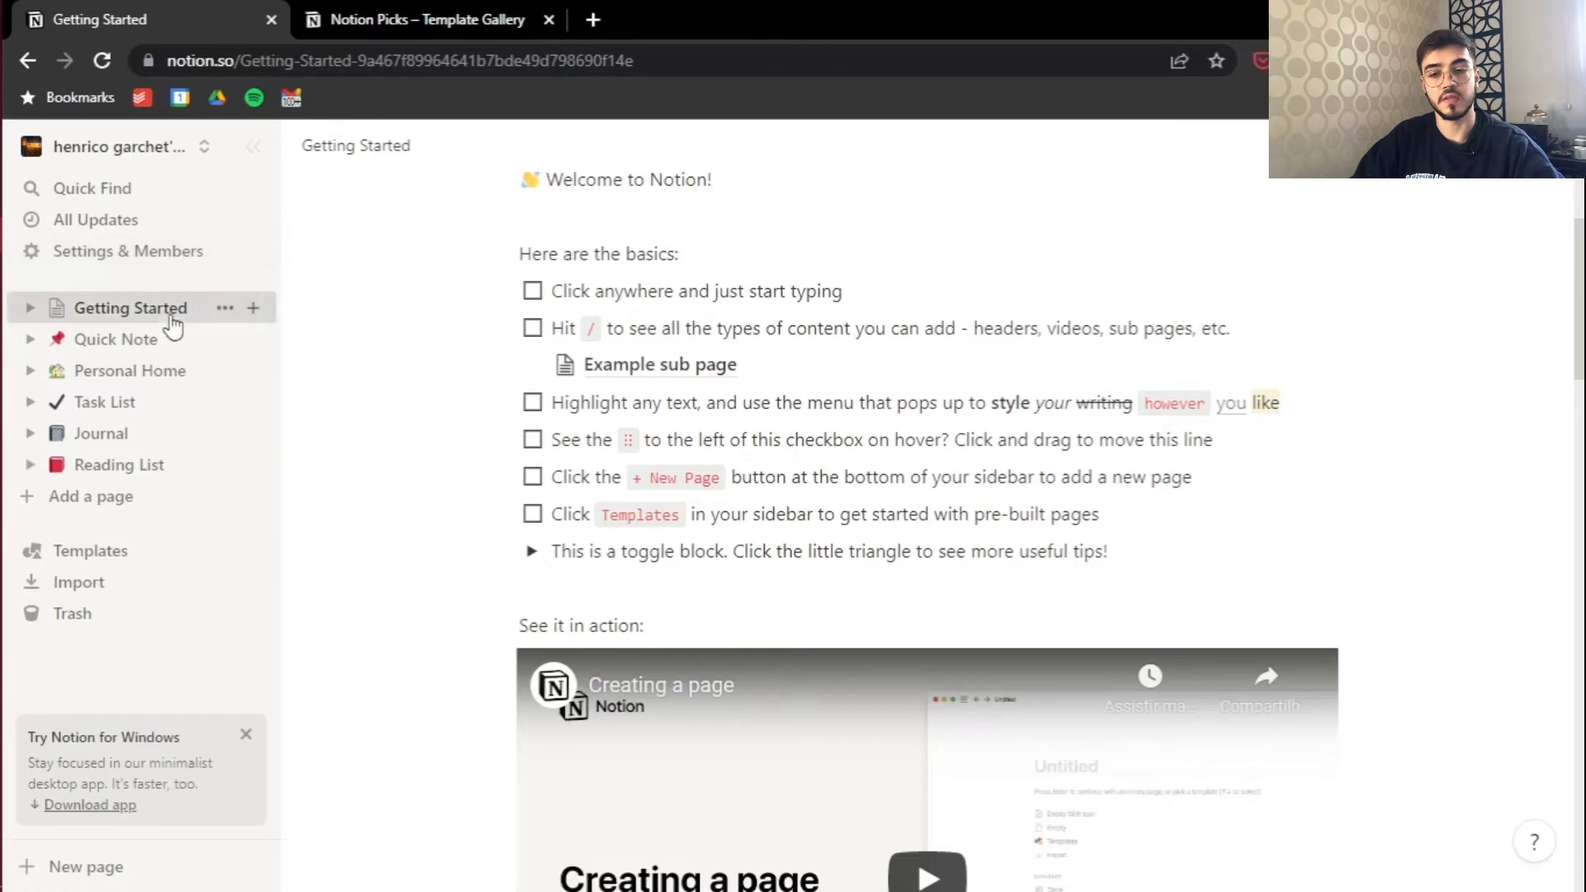
Step: Open the workspace's upgrade settings and compare the Personal, Personal Pro, Team and Enterprise plans by usage, collaboration, features and security
left_click(156, 261)
left_click(249, 535)
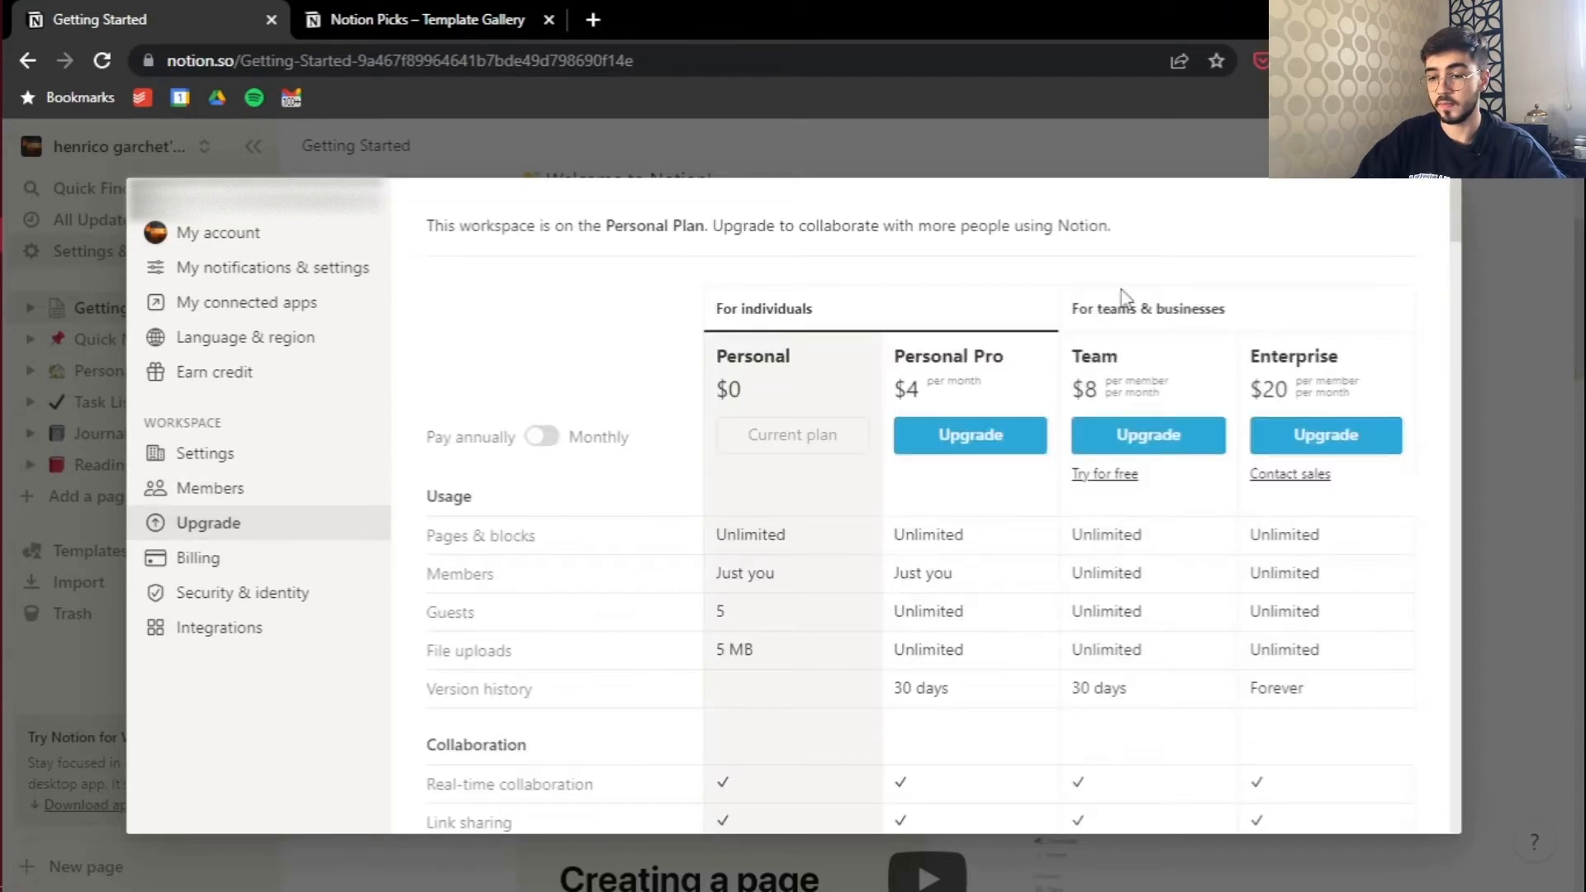
mouse_move(1160, 537)
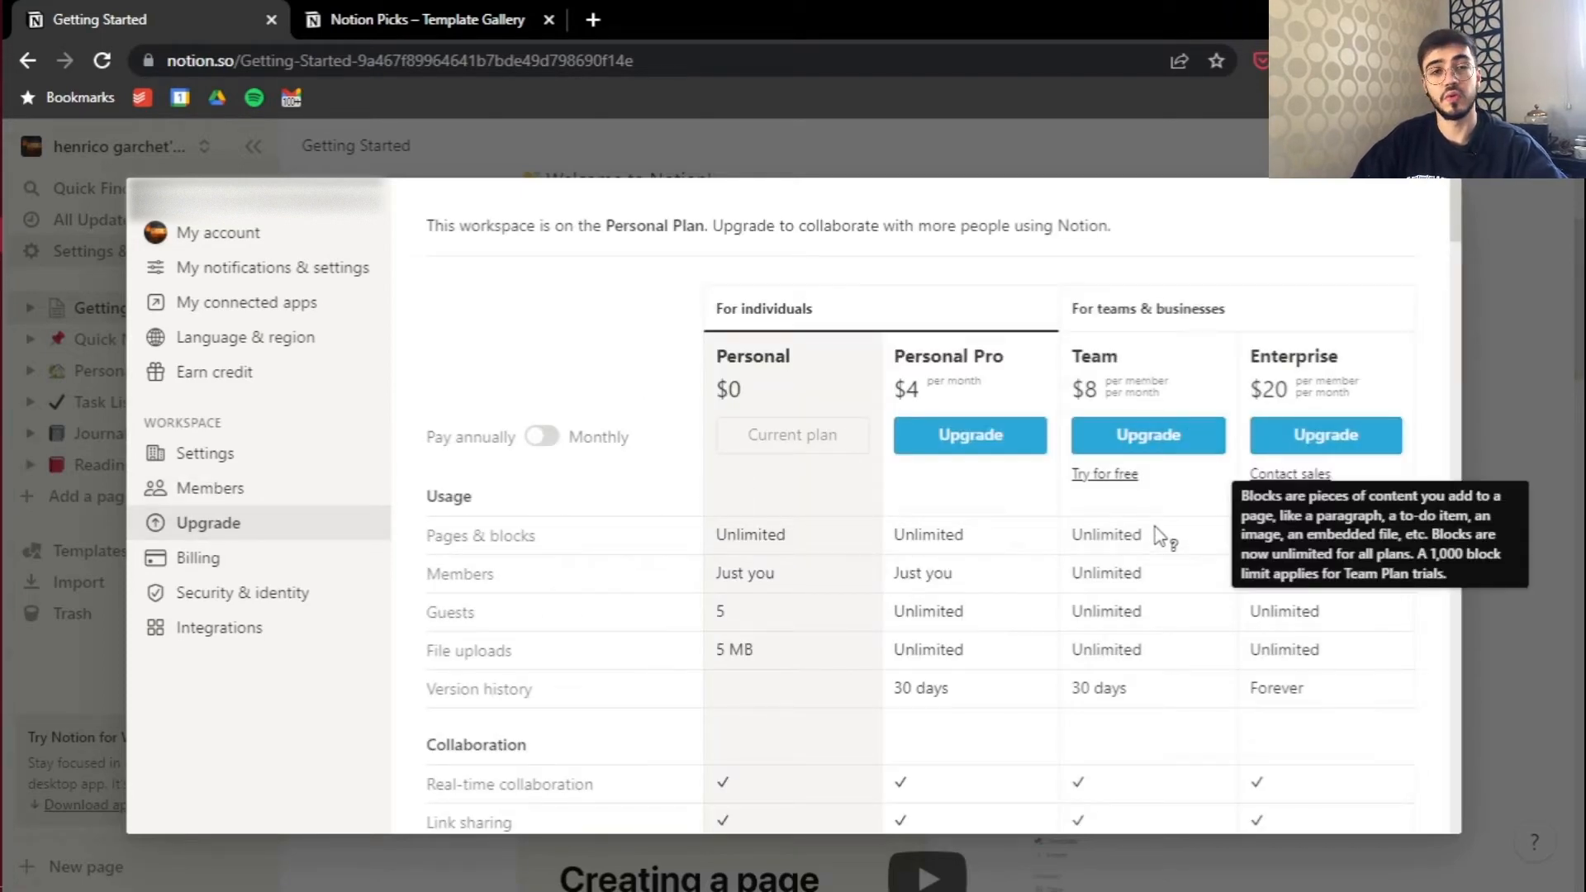
scroll(902, 789, "down", 3)
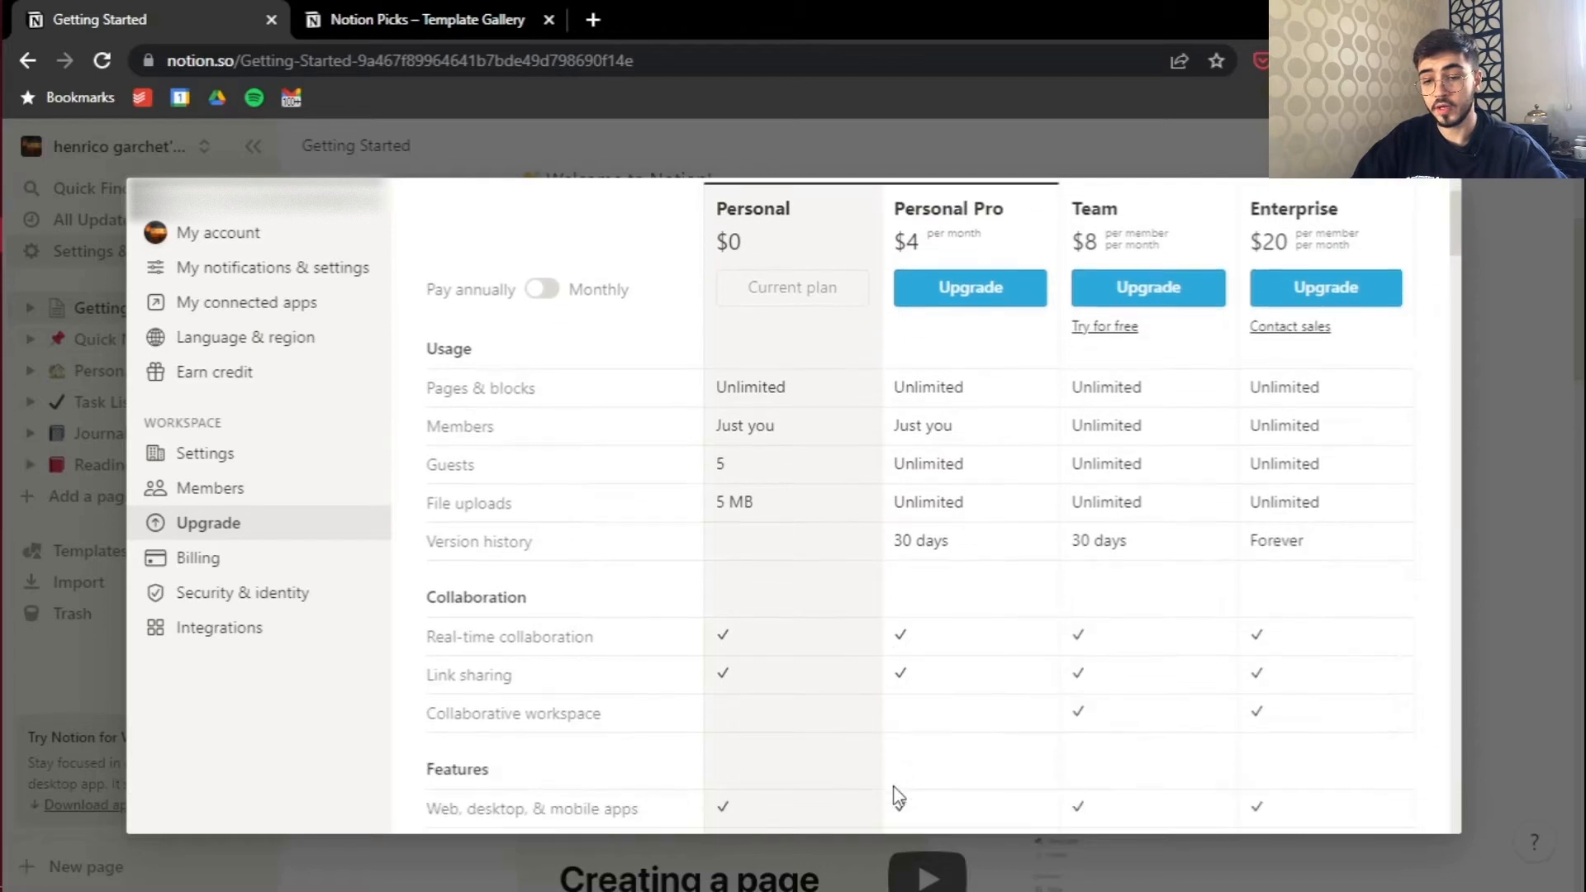
mouse_move(902, 788)
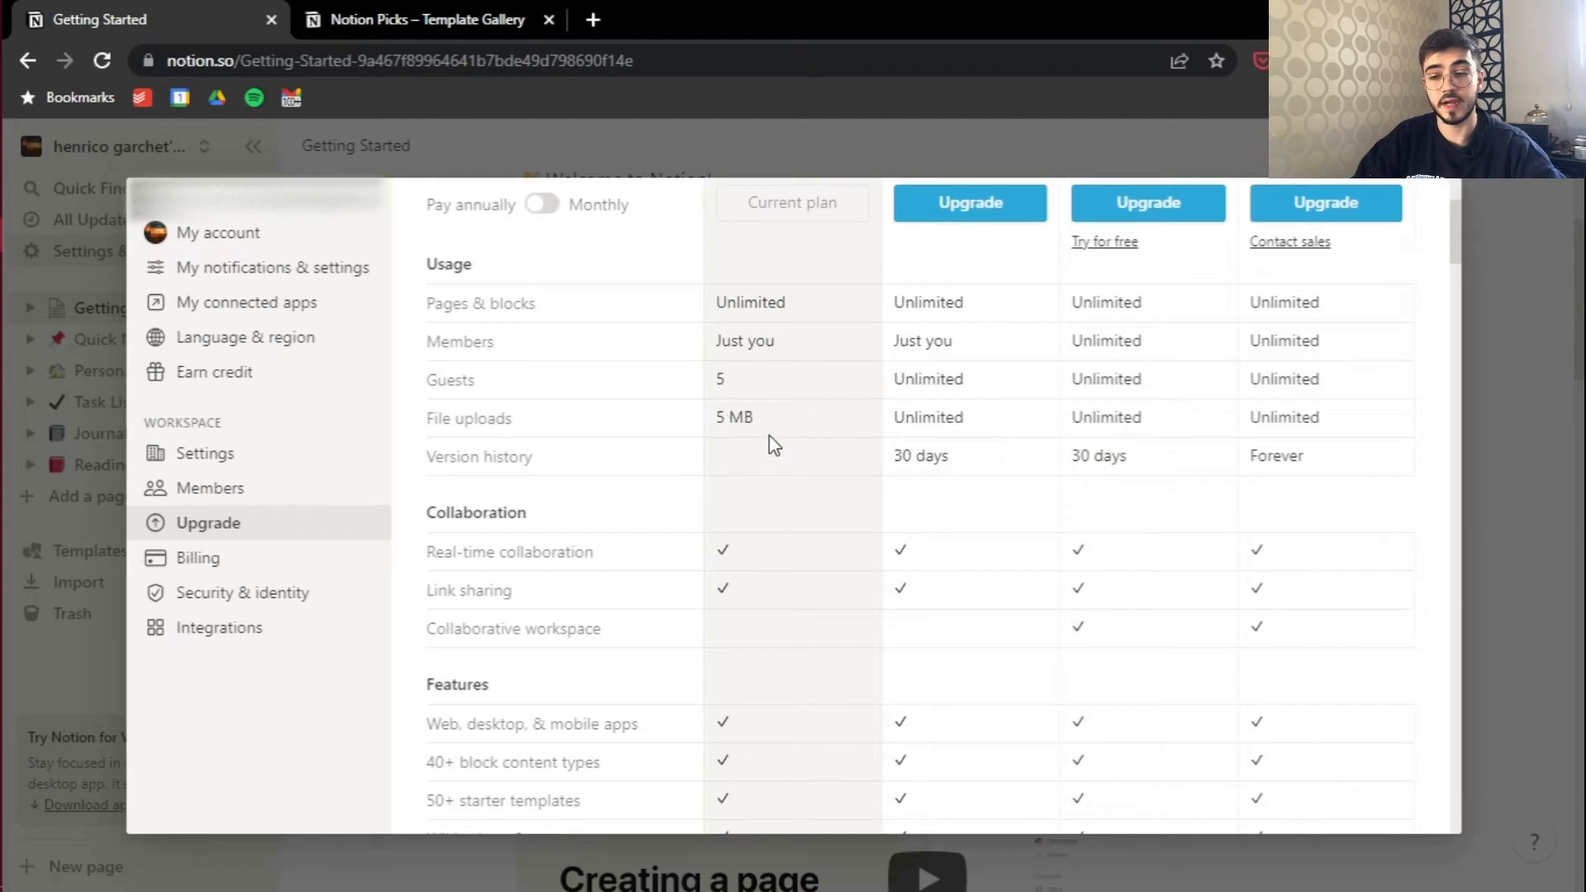
scroll(915, 527, "up", 4)
scroll(915, 527, "down", 3)
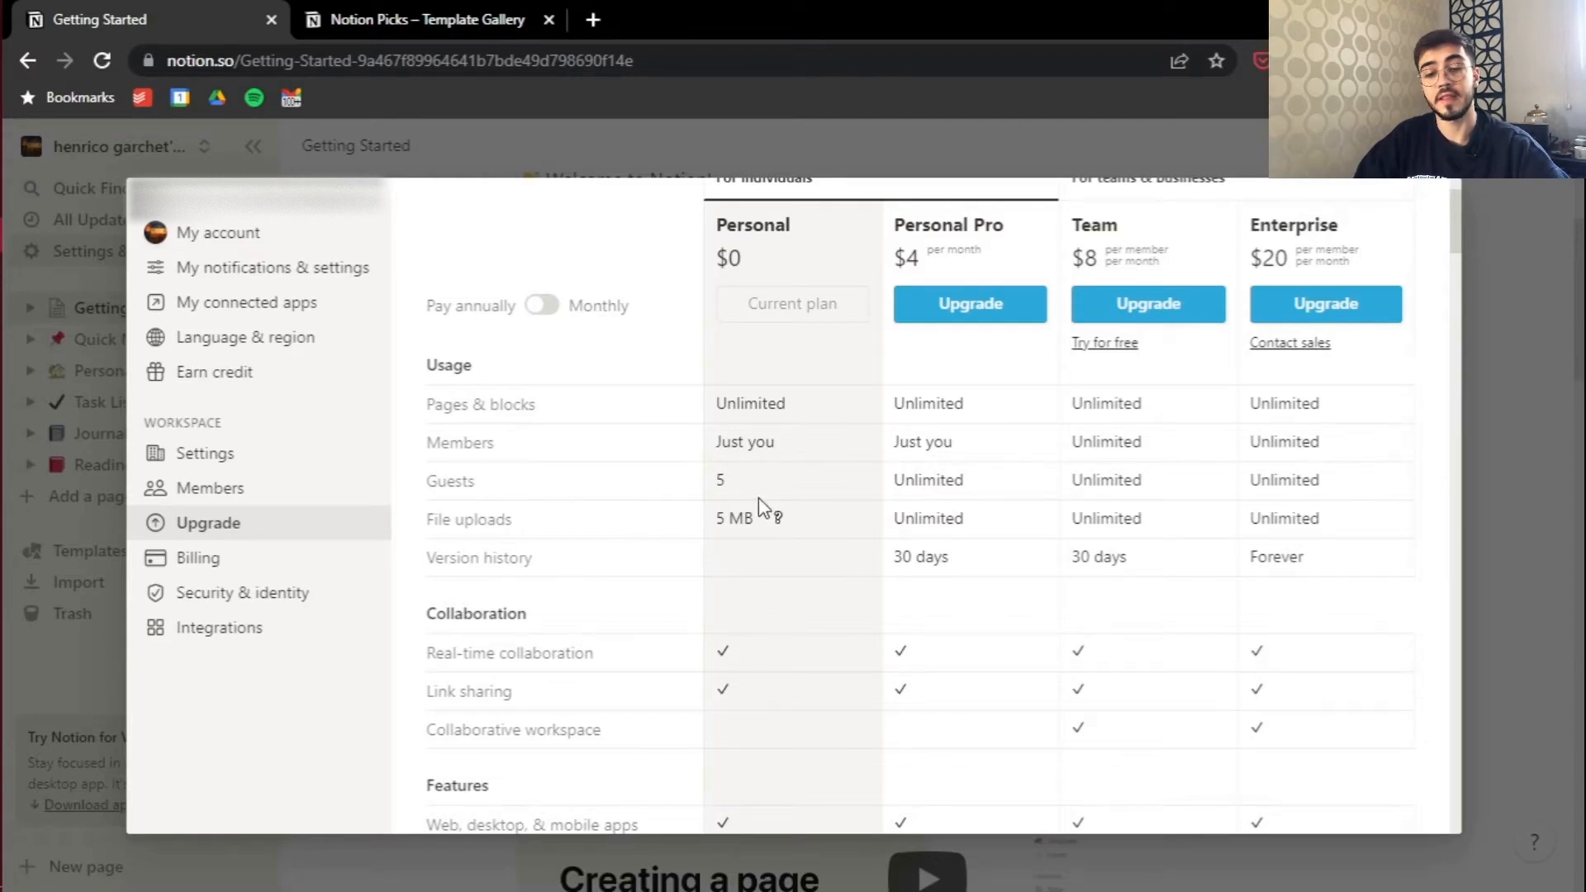
mouse_move(737, 530)
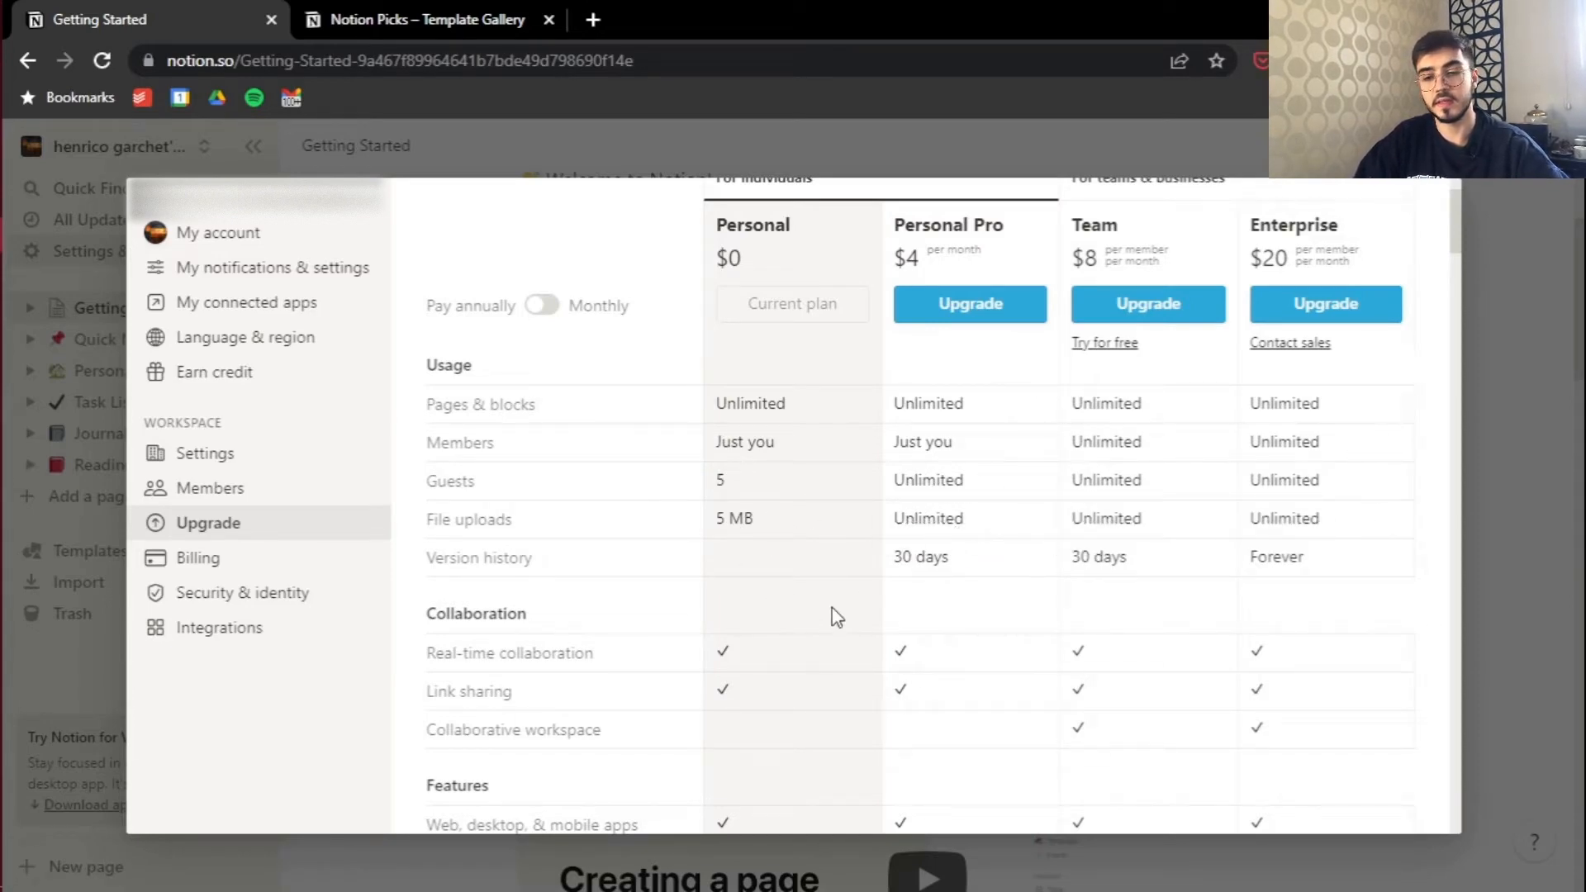
scroll(834, 603, "up", 2)
scroll(736, 609, "down", 2)
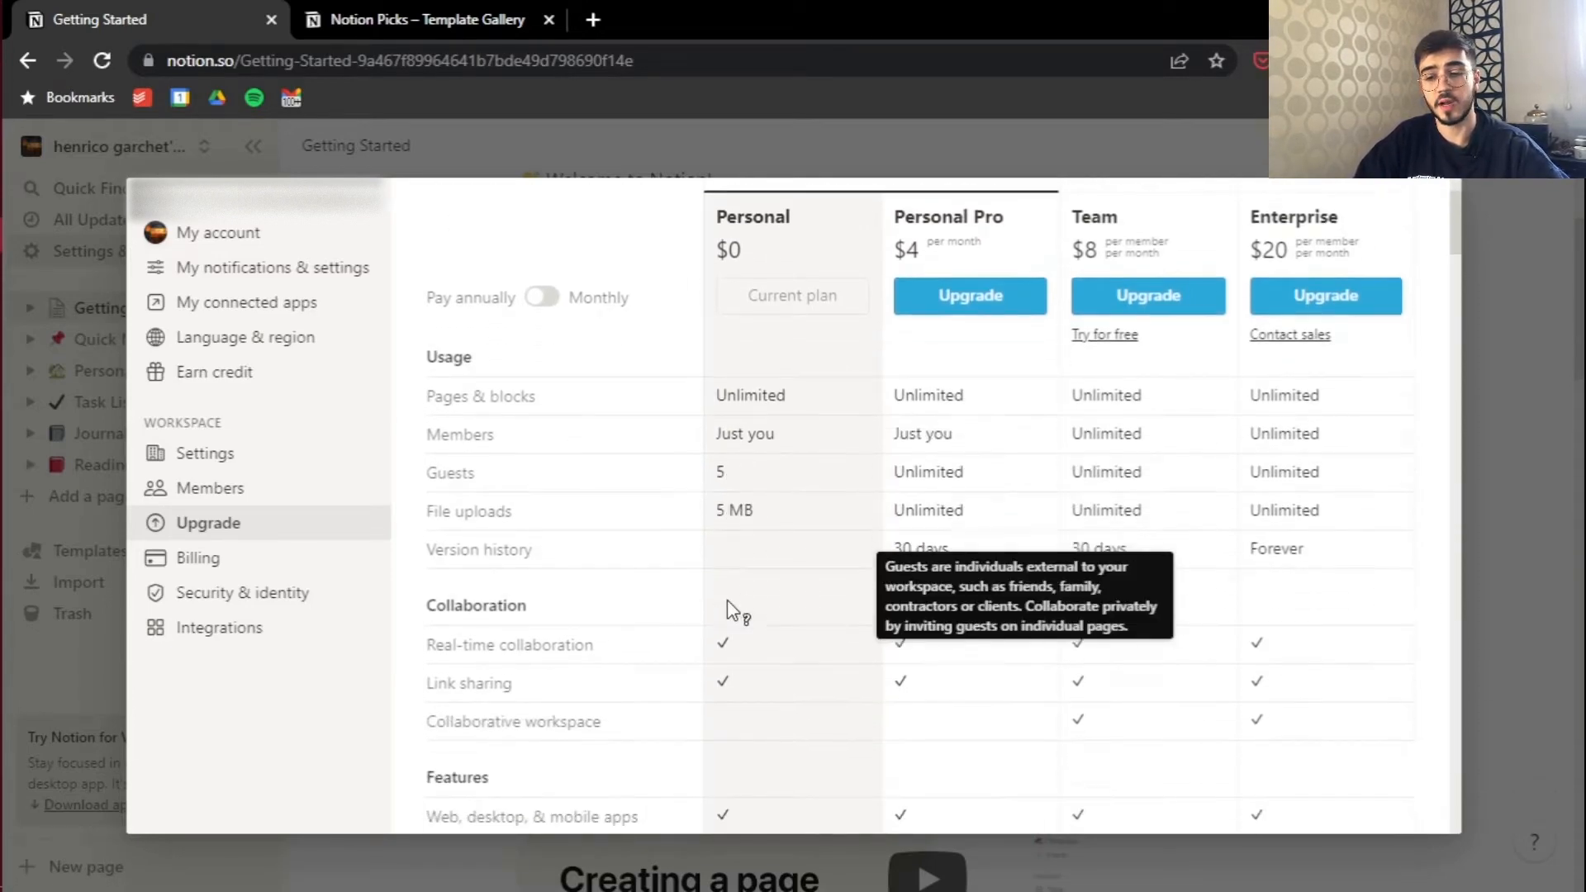
scroll(727, 520, "down", 5)
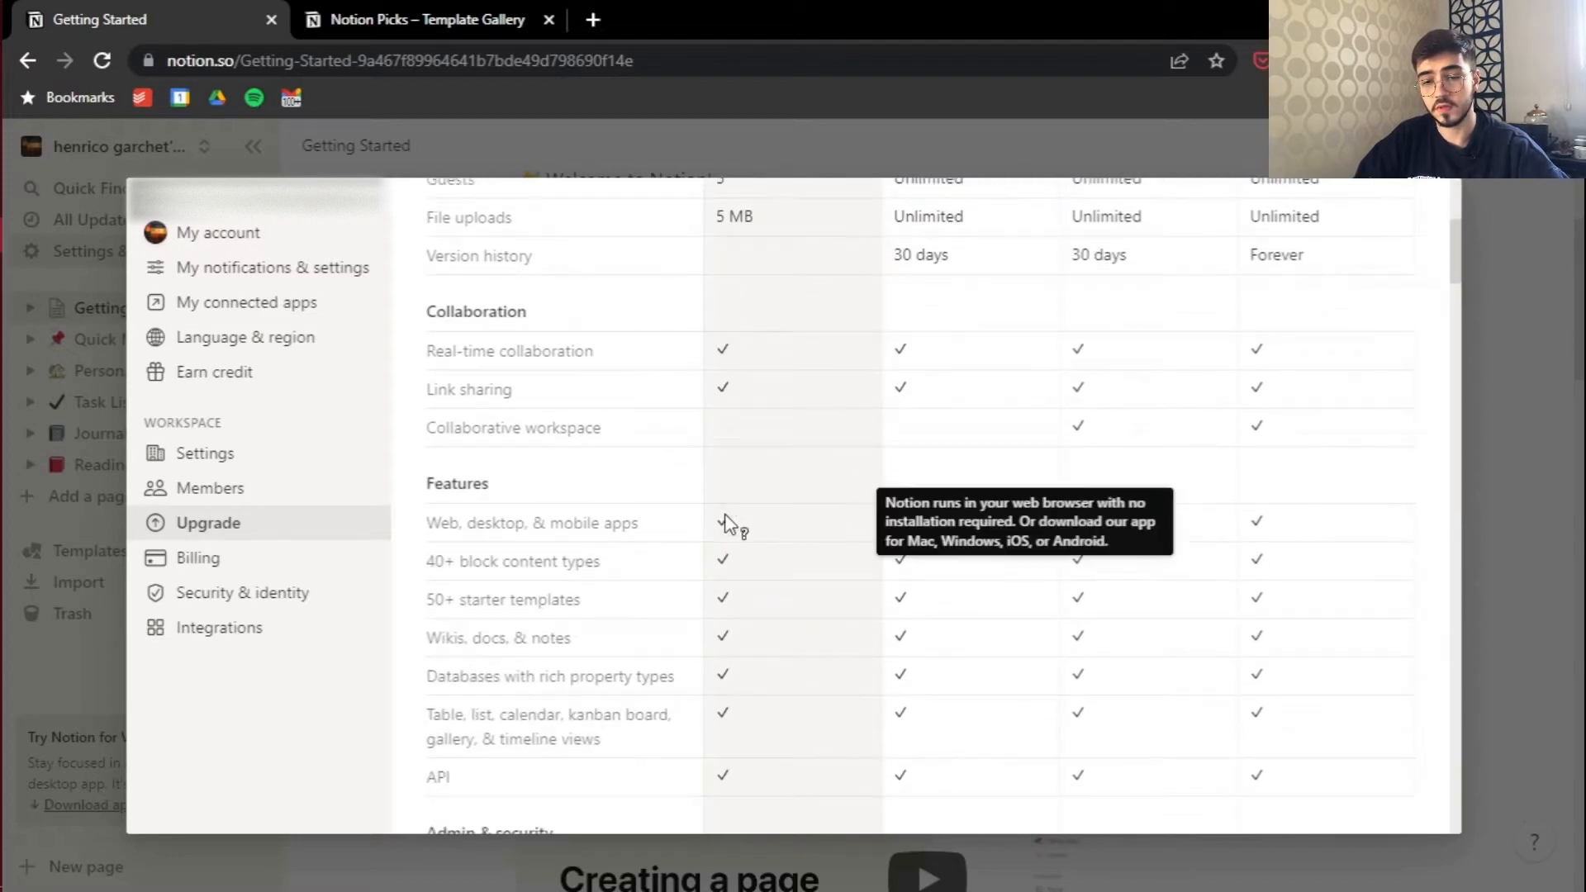
scroll(727, 524, "down", 5)
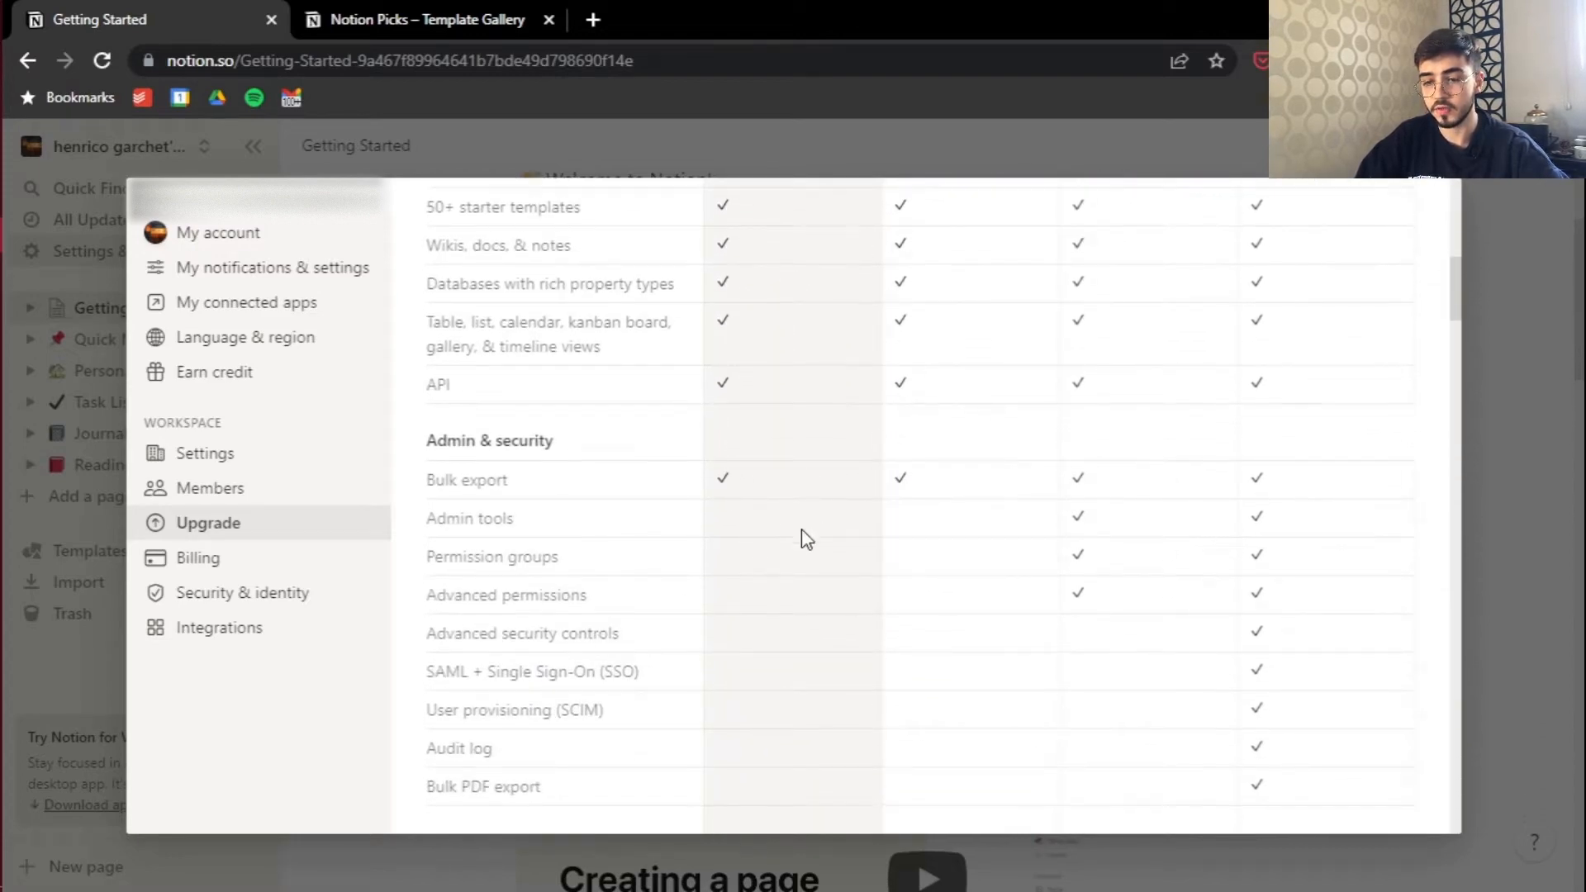
Step: Review the free Education plan offer for students and educators below the plan comparison
scroll(806, 539, "down", 4)
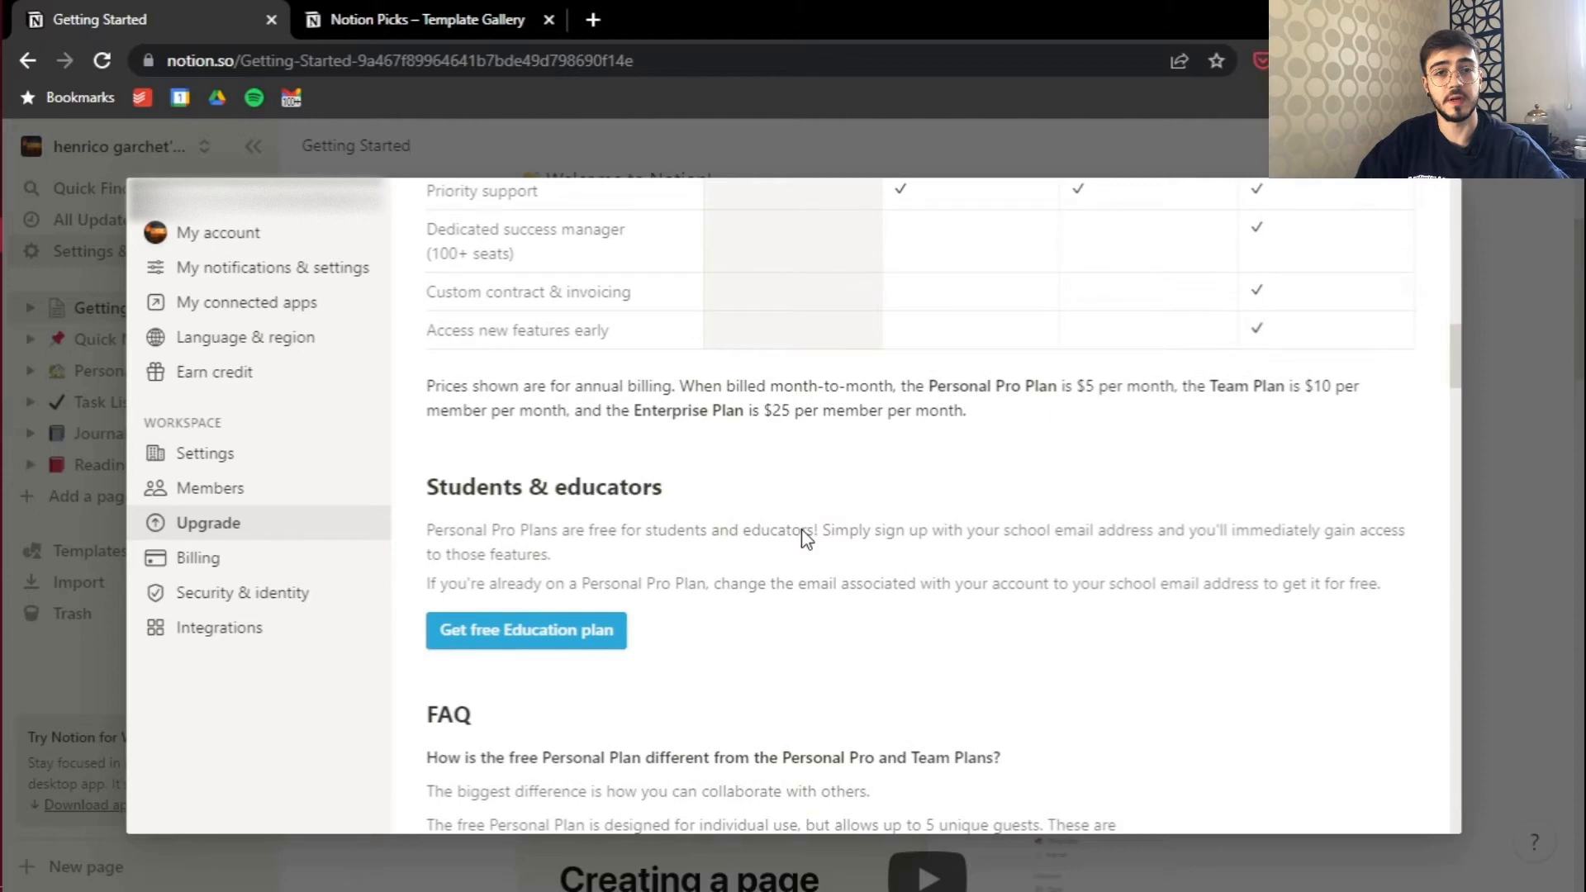
left_click(548, 630)
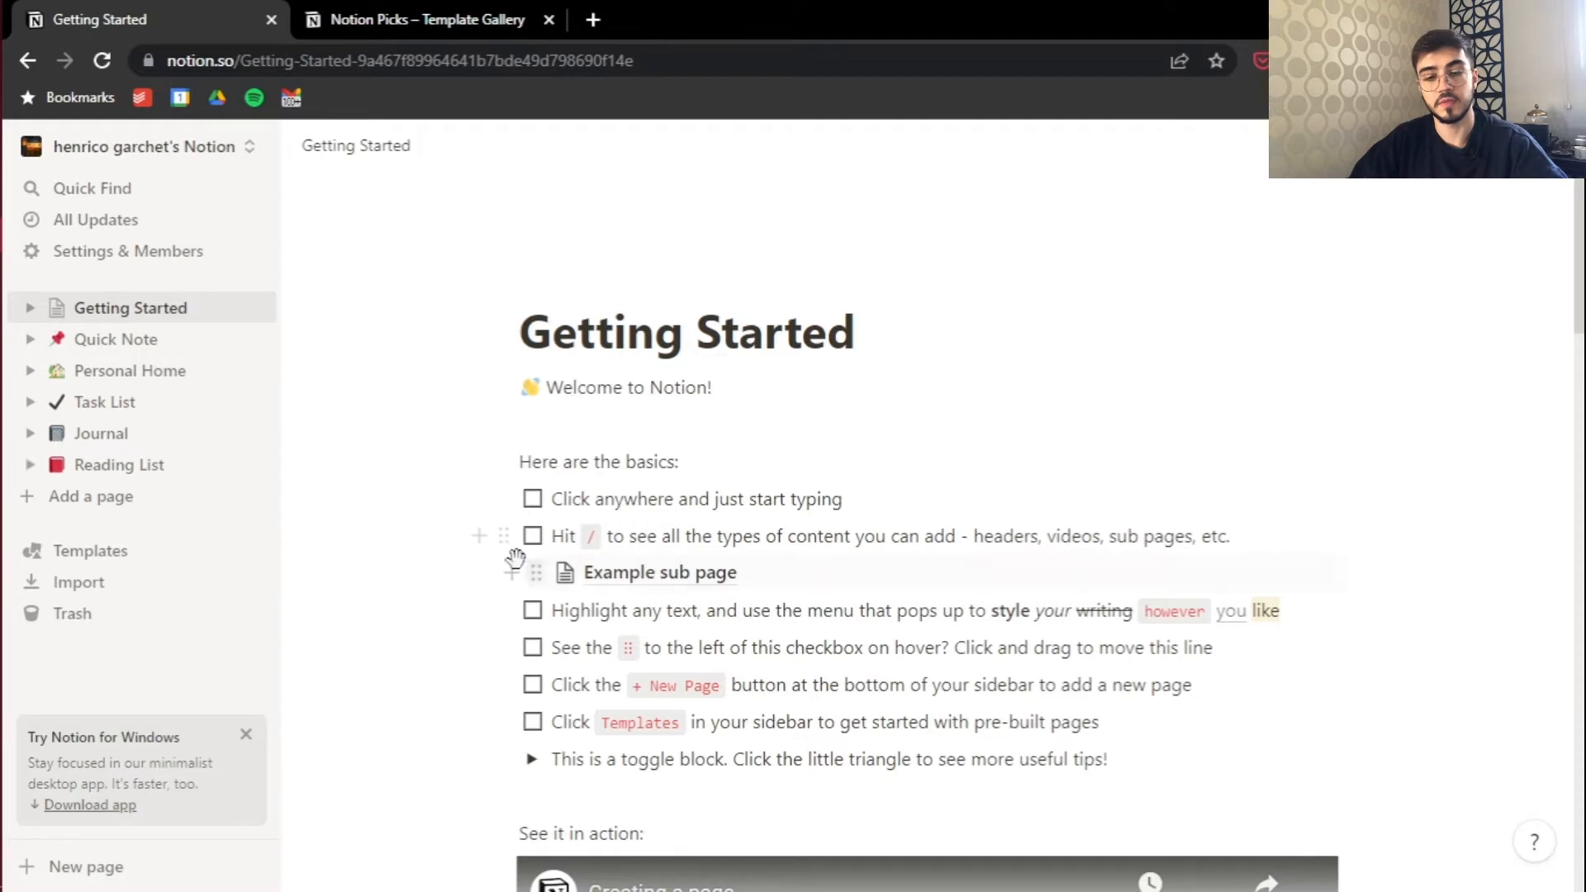
Step: Add a new page titled "Teste" and take a brief look at the templates offered for it
left_click(150, 499)
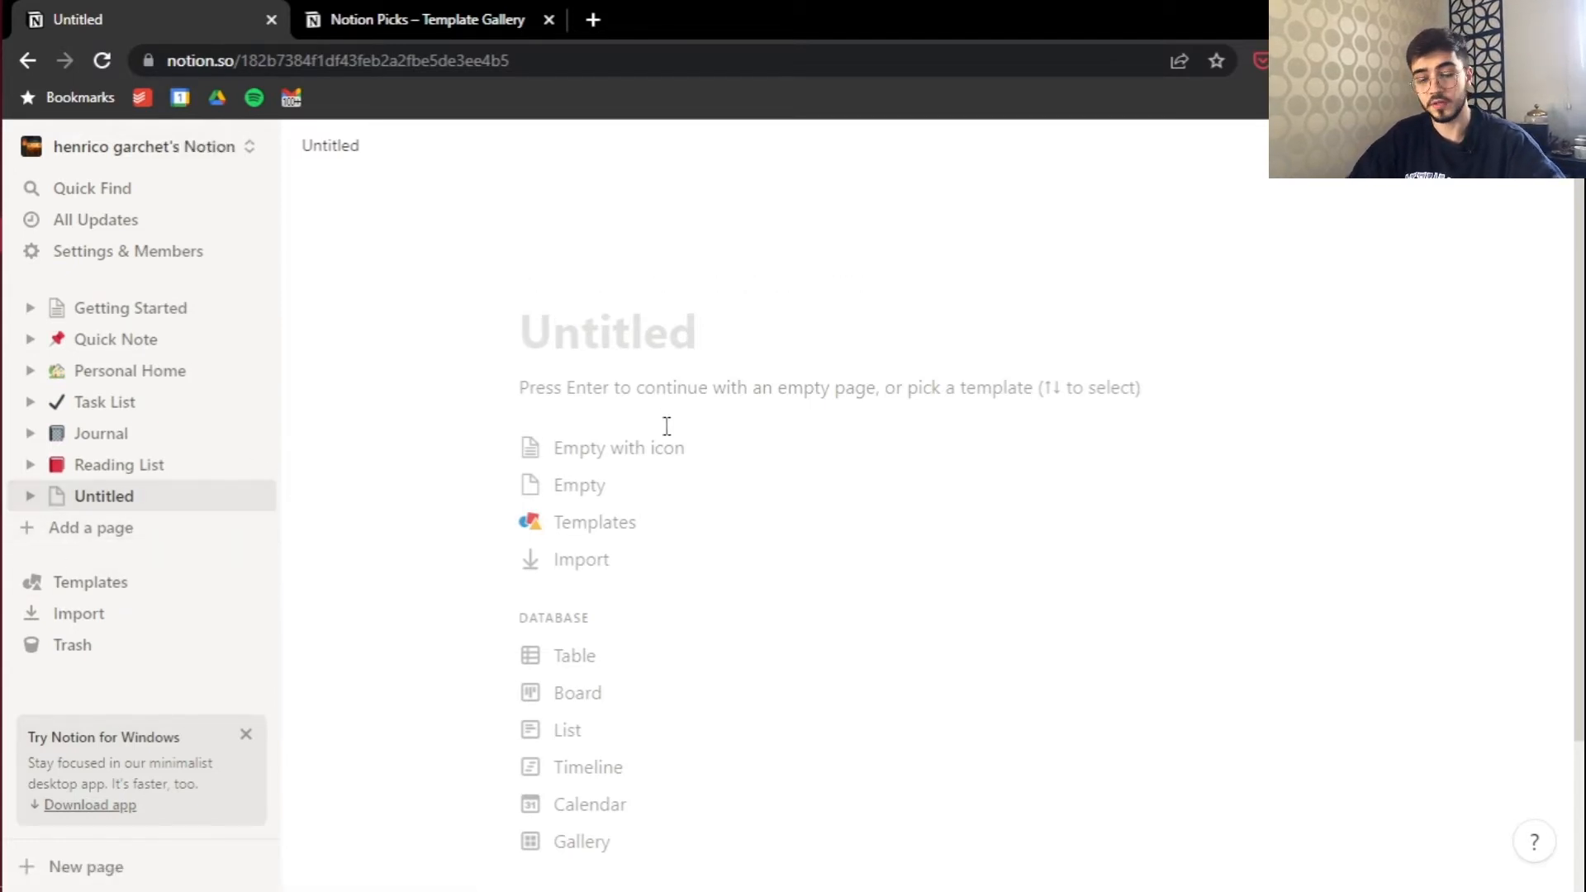
type("Teste")
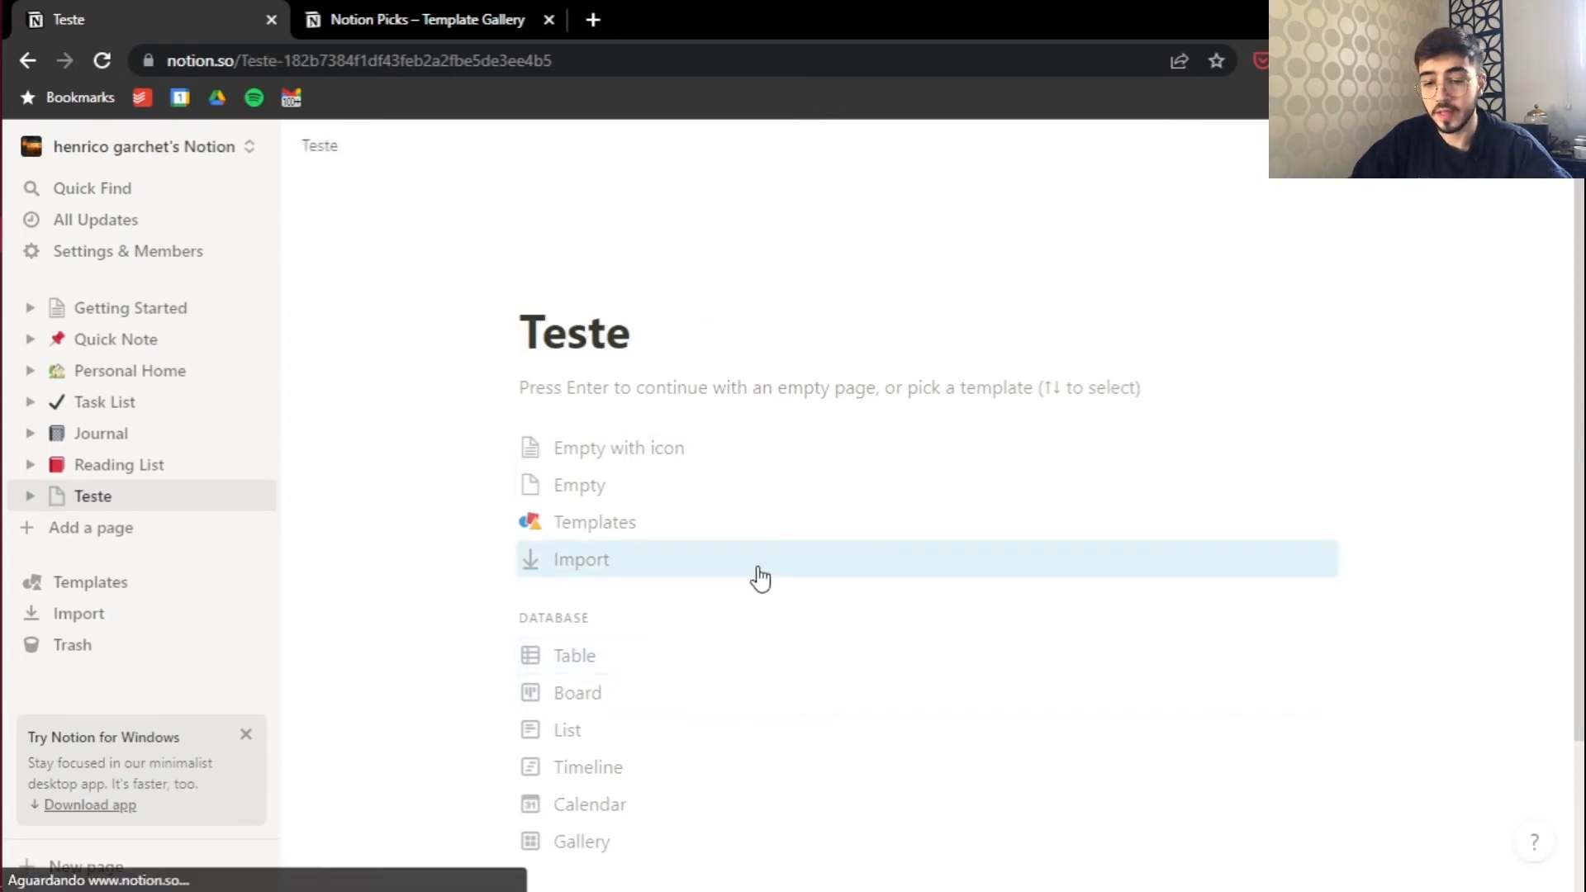
scroll(760, 567, "down", 1)
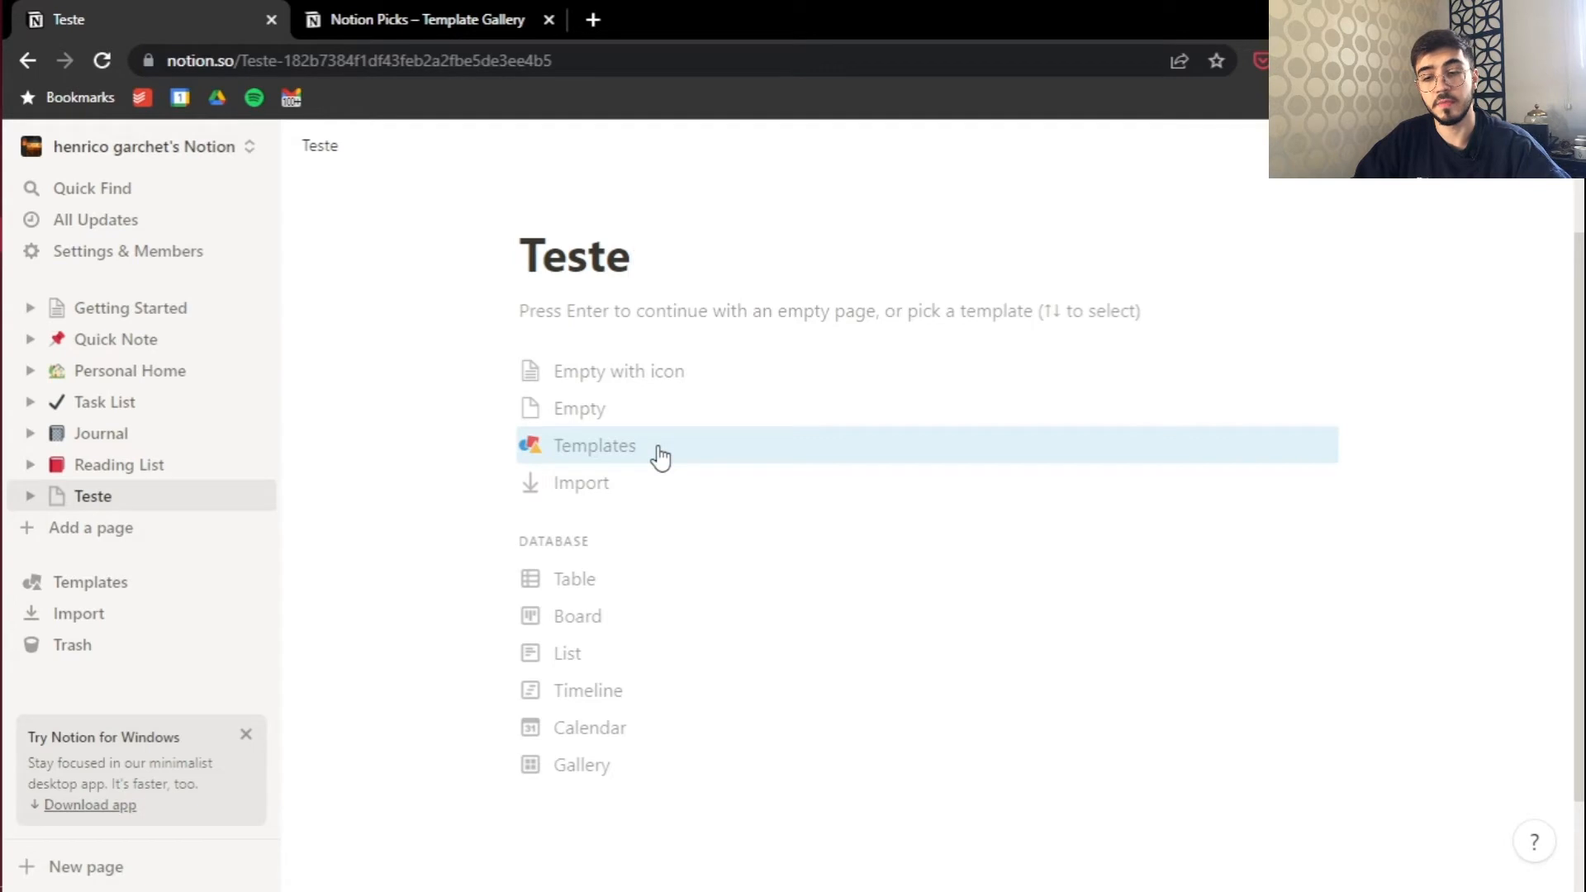
left_click(660, 457)
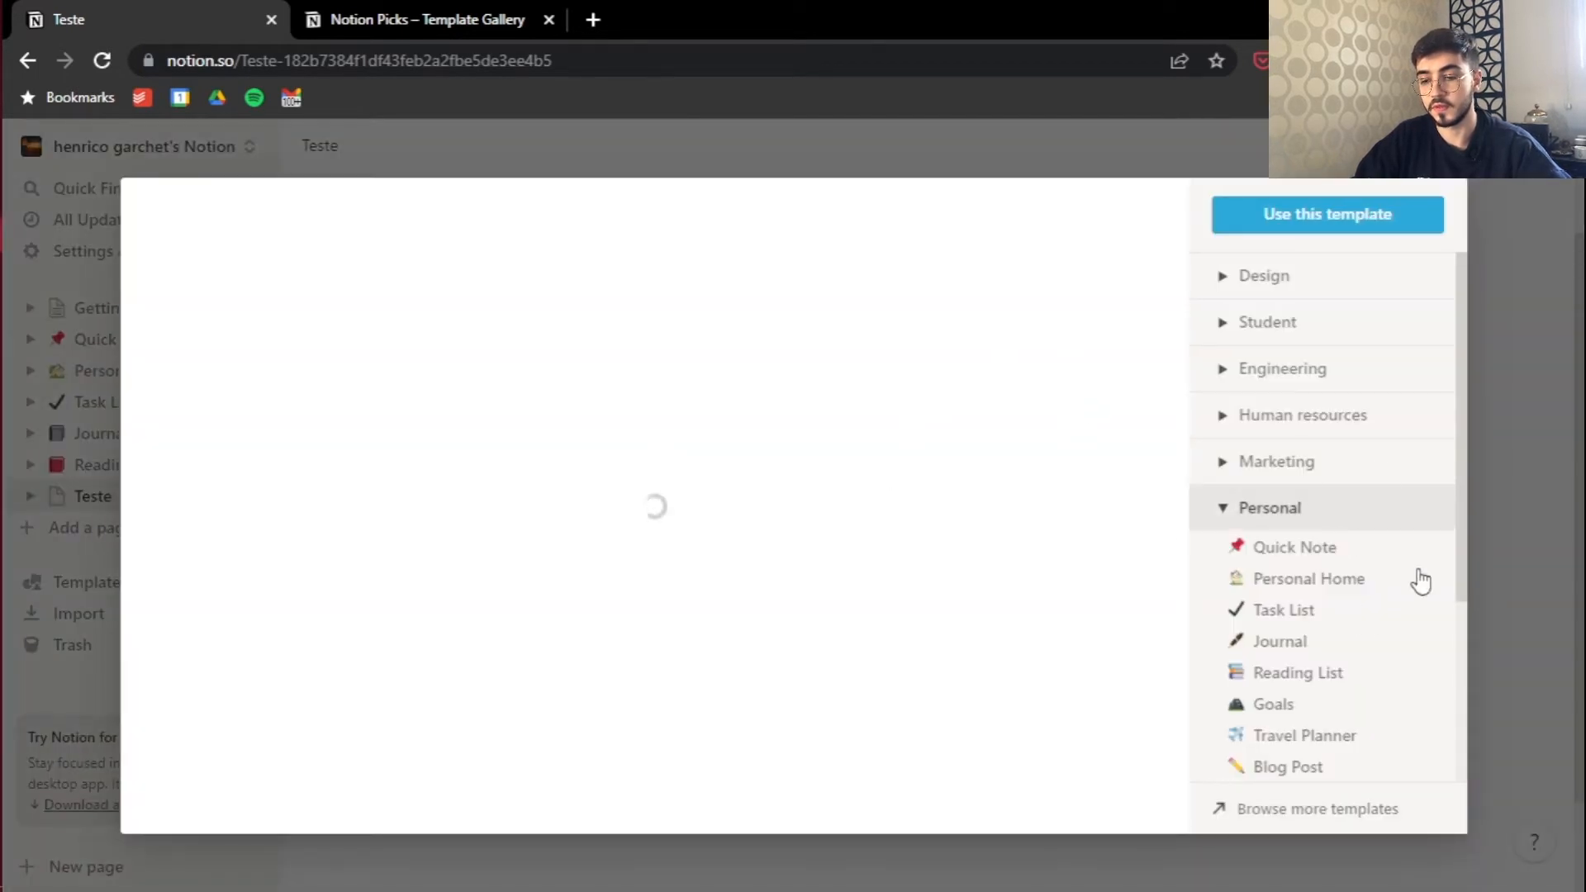
left_click(1497, 503)
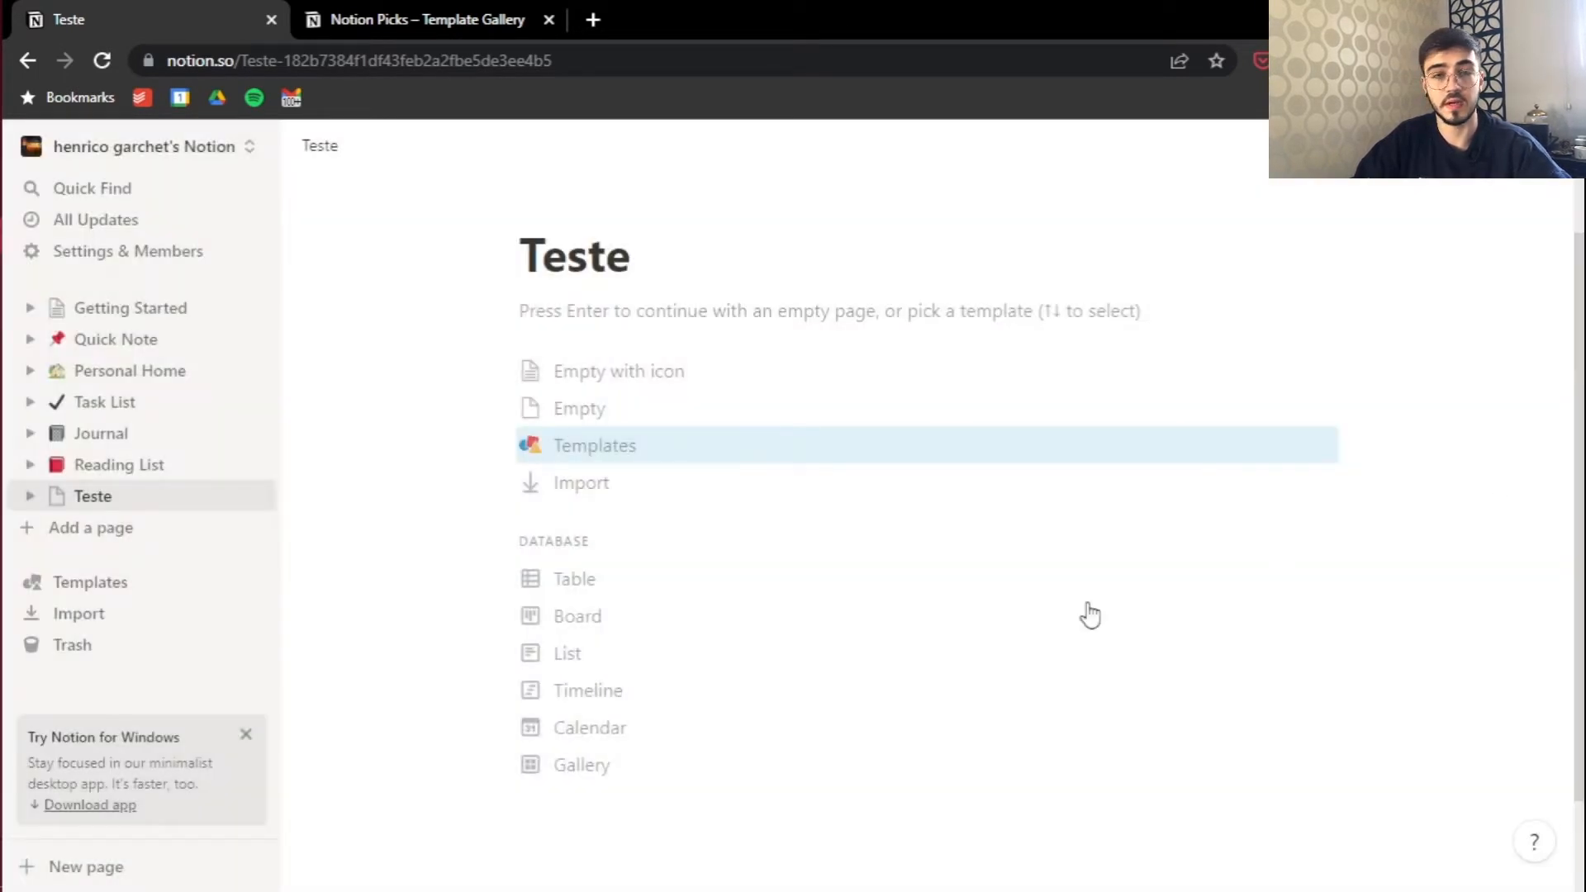
Step: Go through the new page's starting options and hide the sidebar
key("Down")
key("Down")
key("Down")
key("Down")
key("Down")
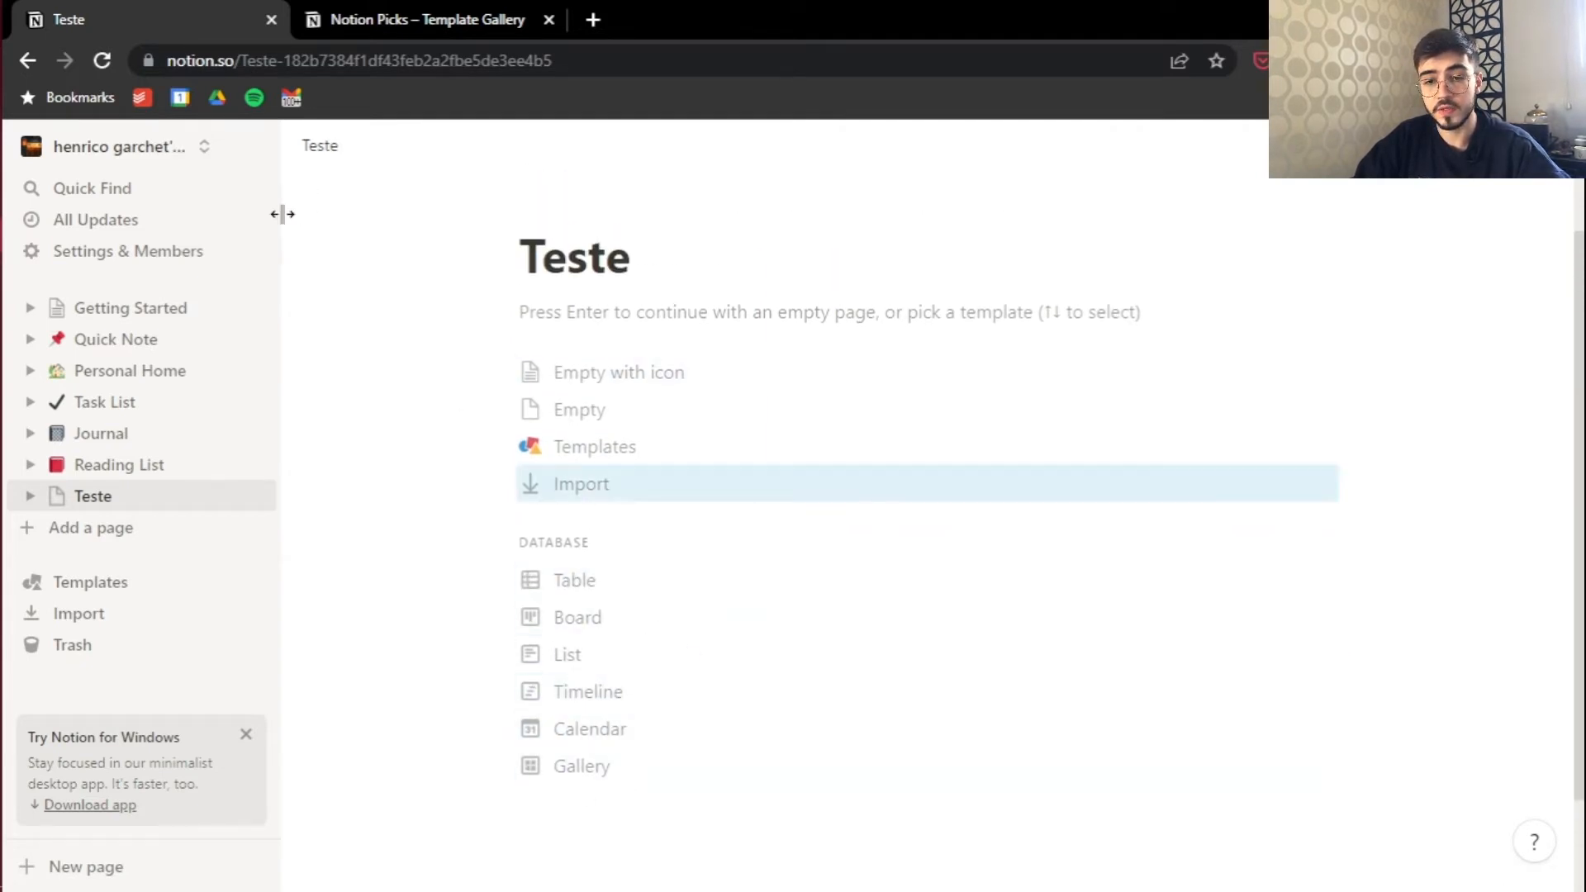
left_click(252, 148)
key("Up")
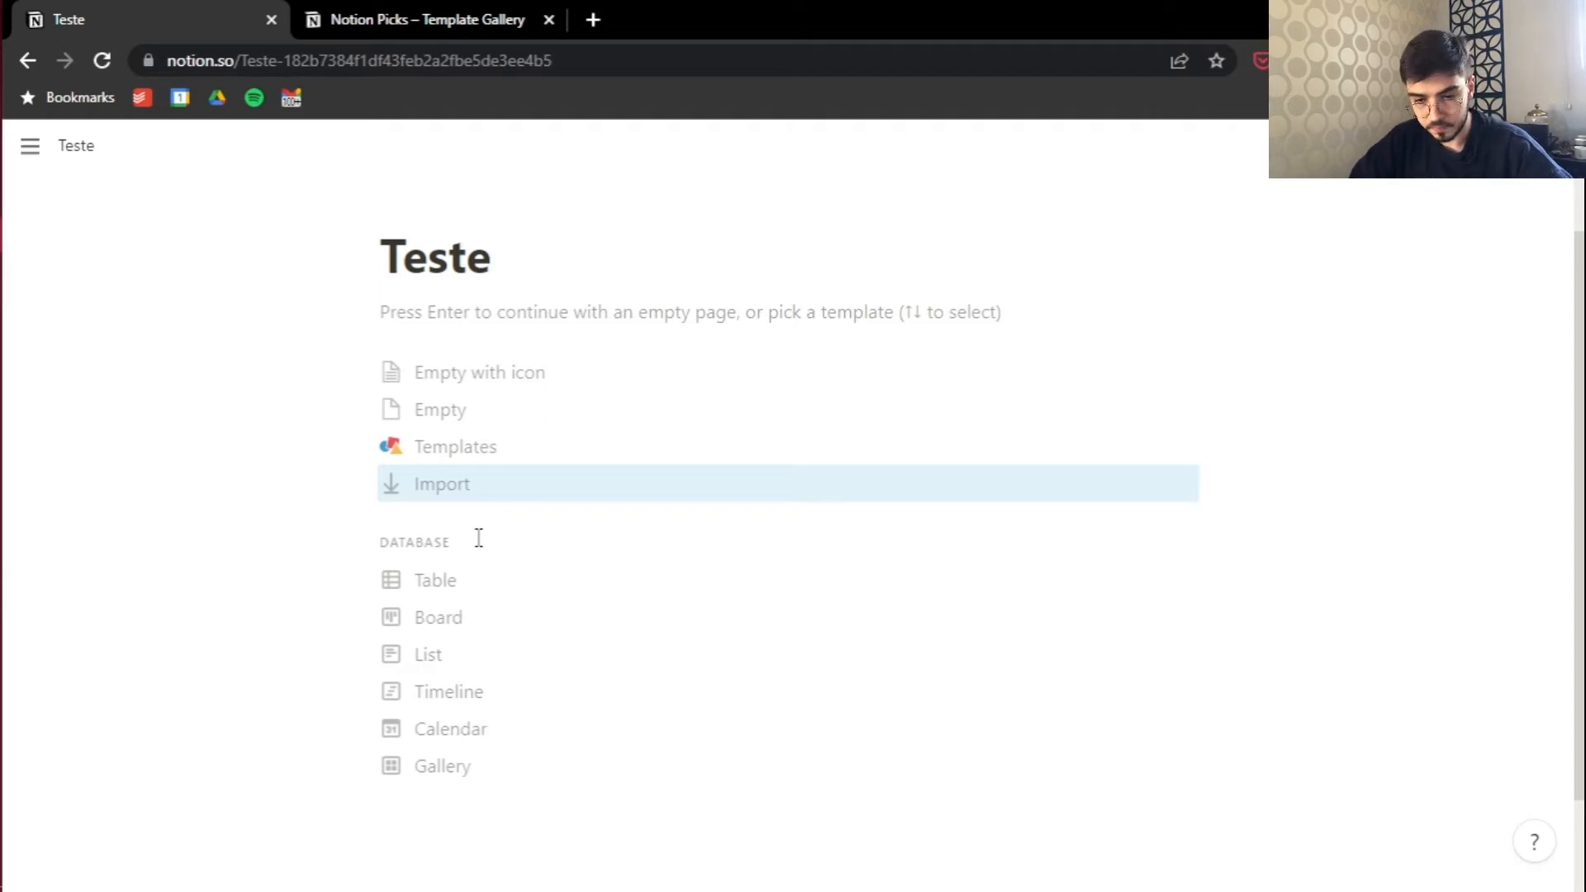
Step: Look over the database types offered and start the Teste page as "Empty with icon"
scroll(568, 691, "down", 1)
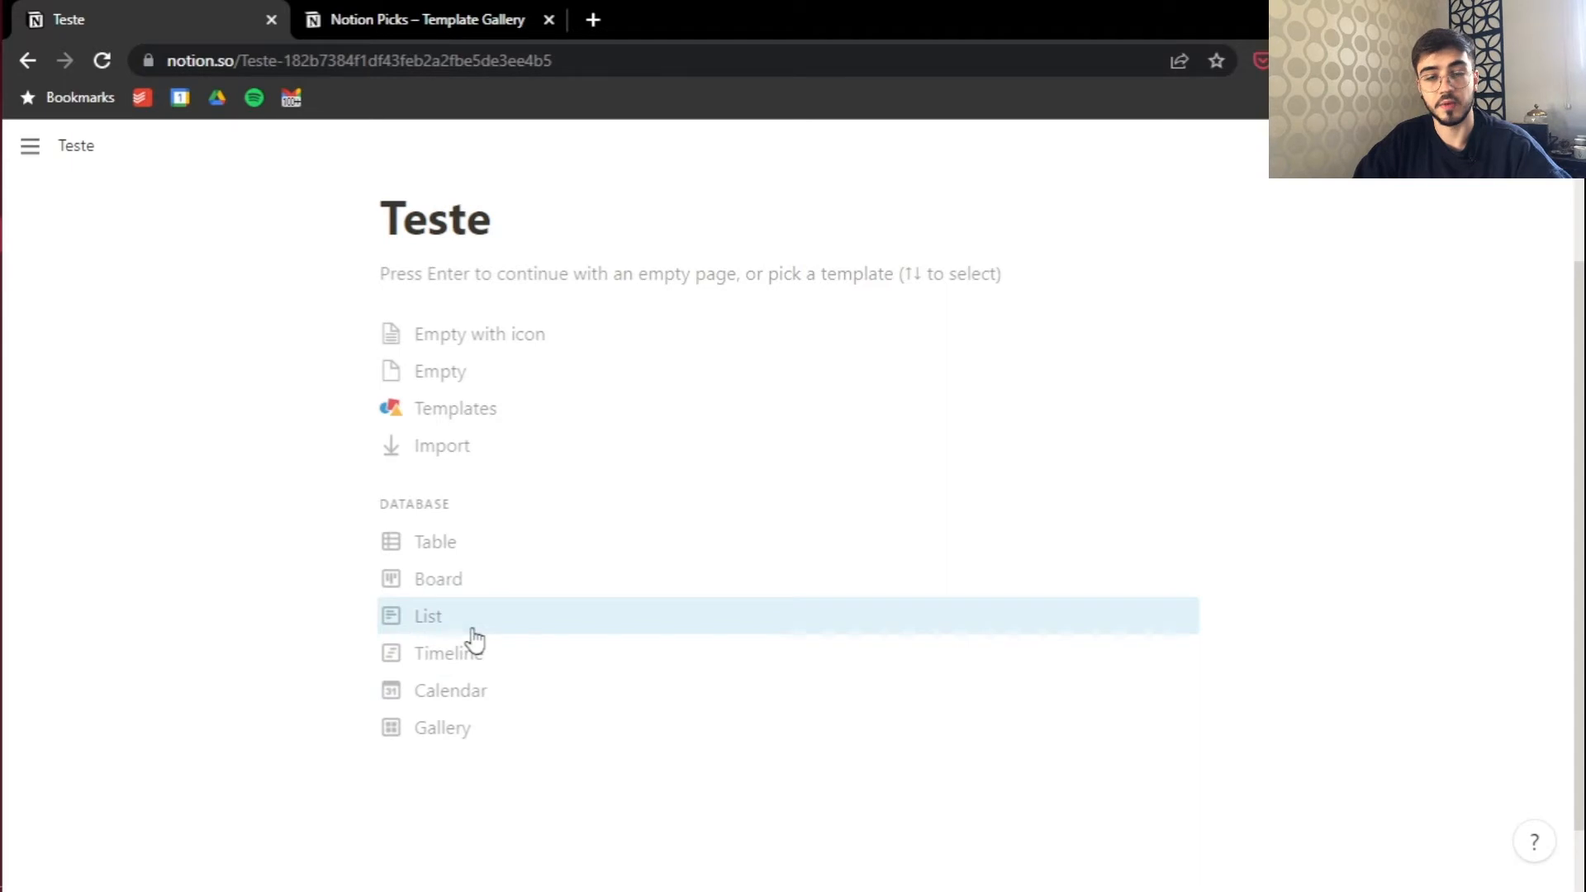
scroll(512, 727, "down", 1)
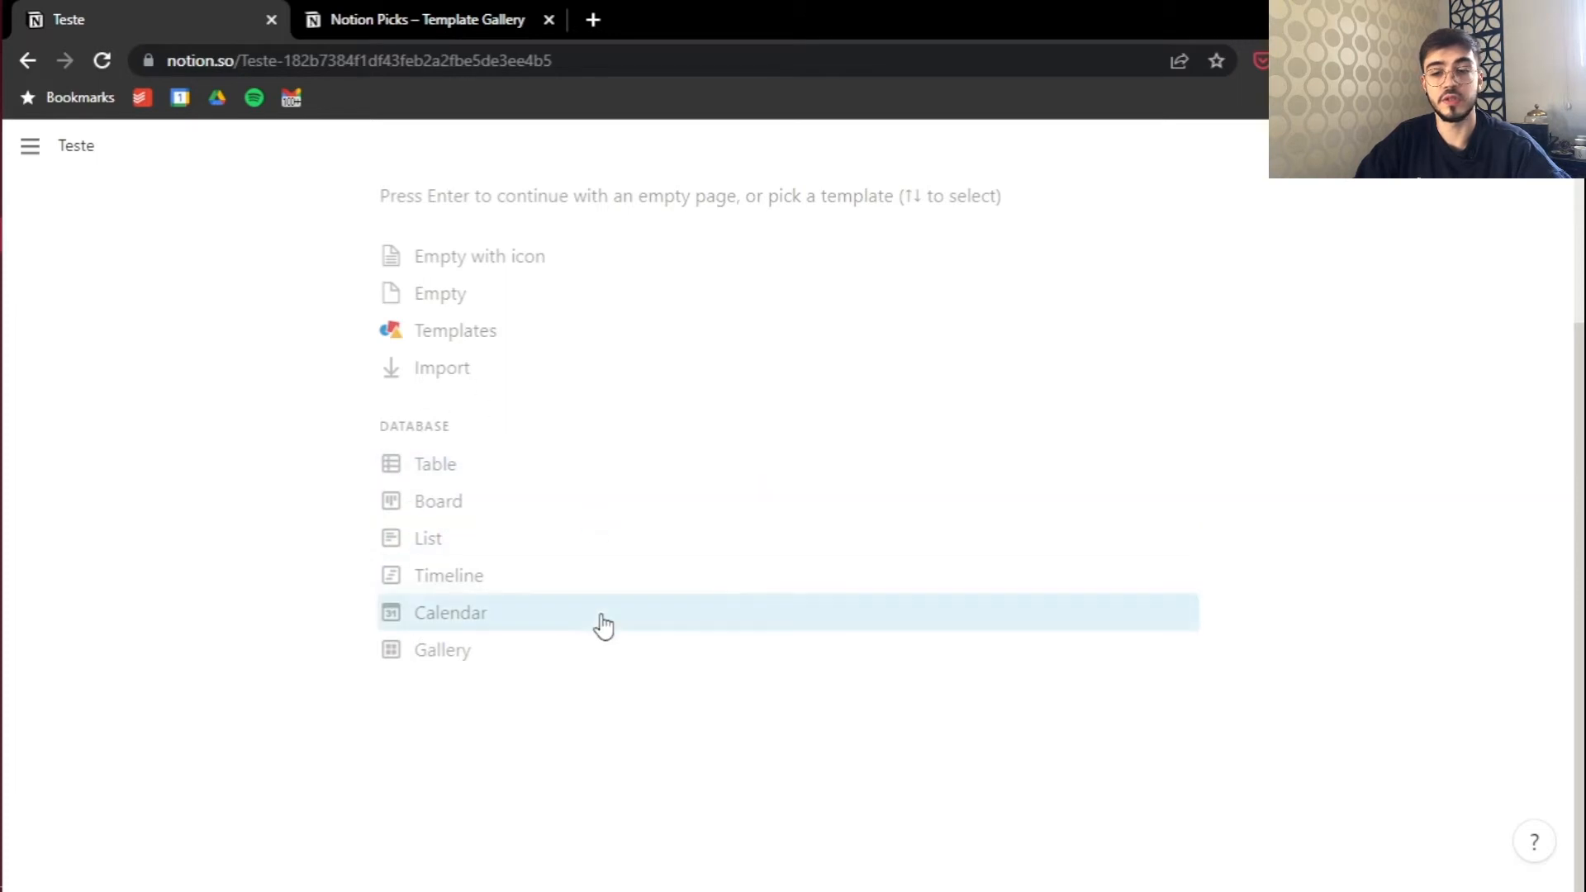
scroll(603, 626, "up", 1)
left_click(467, 426)
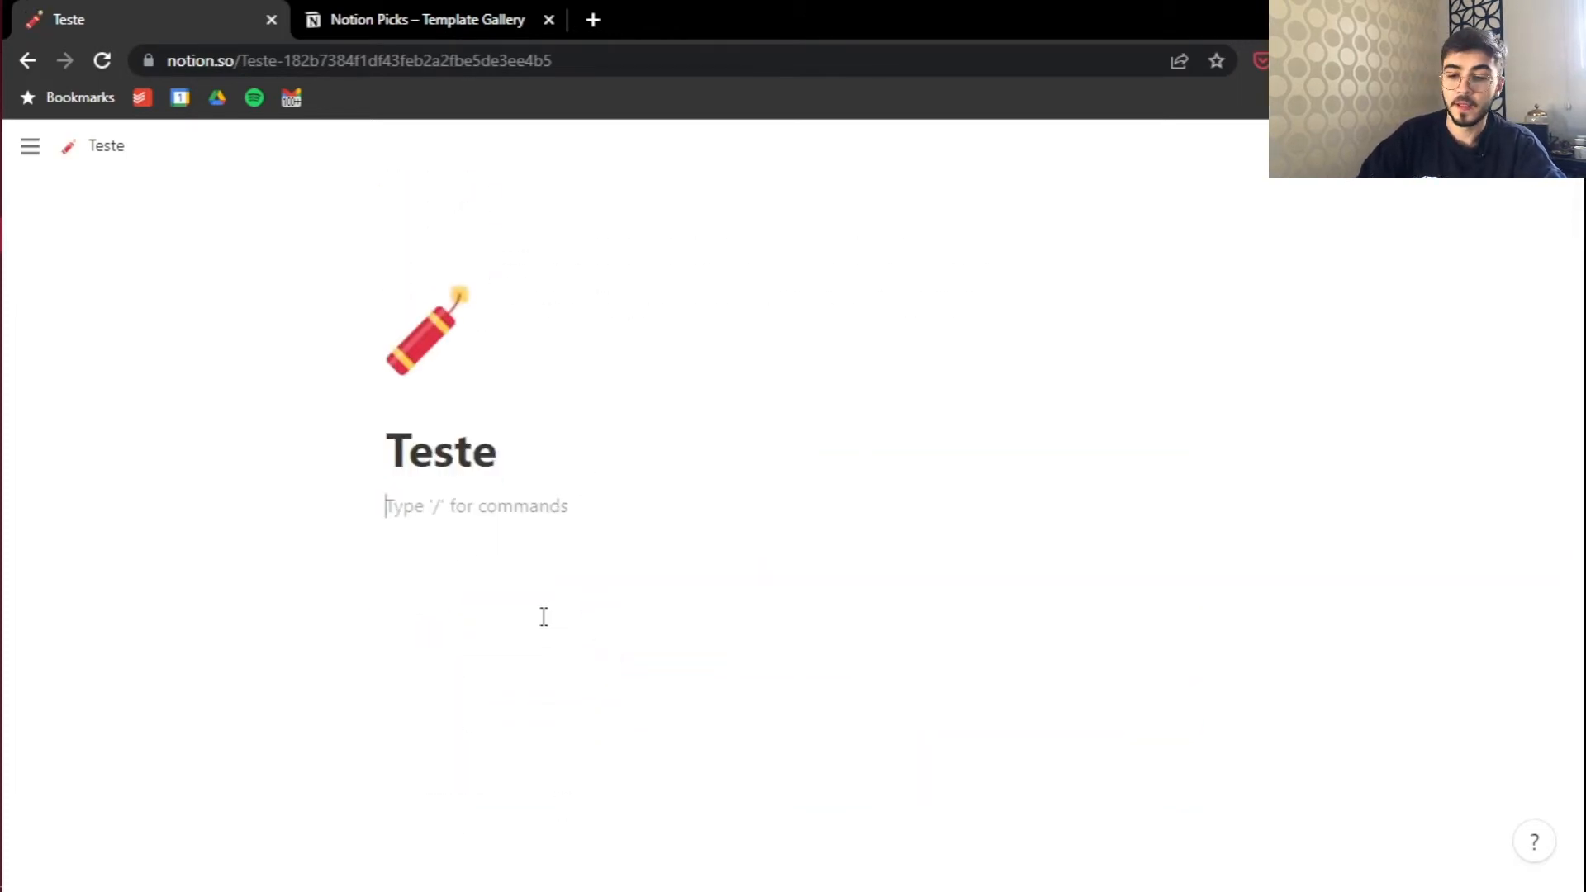
Step: Add a cover image to the Teste page
mouse_move(436, 379)
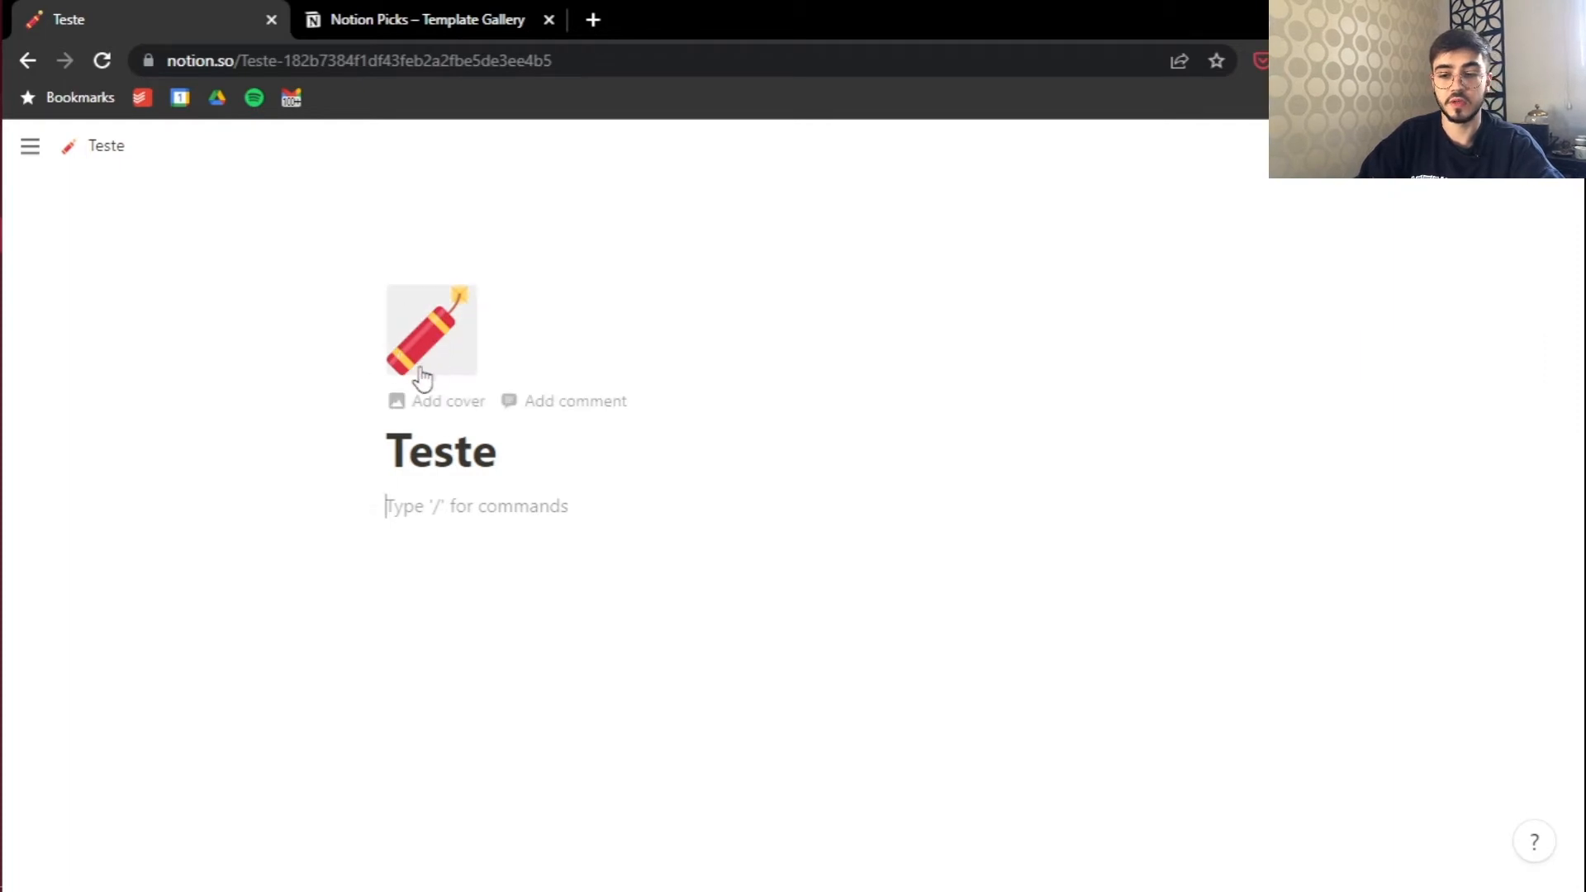
left_click(440, 402)
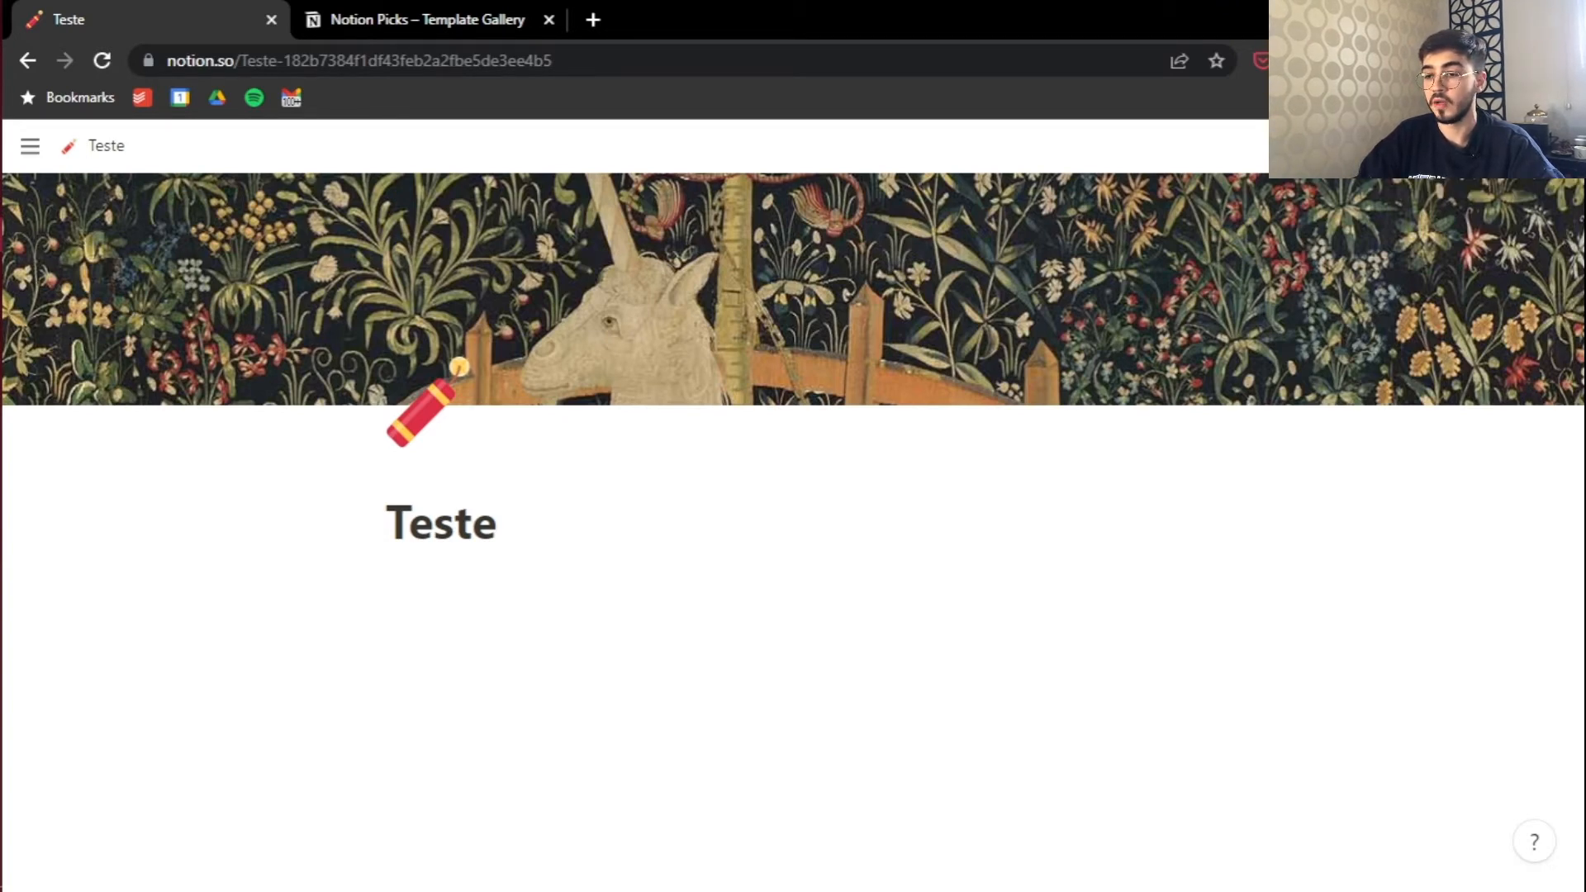
Step: Check the Teste page's entry under Favorites and view the page's sharing options
left_click(31, 147)
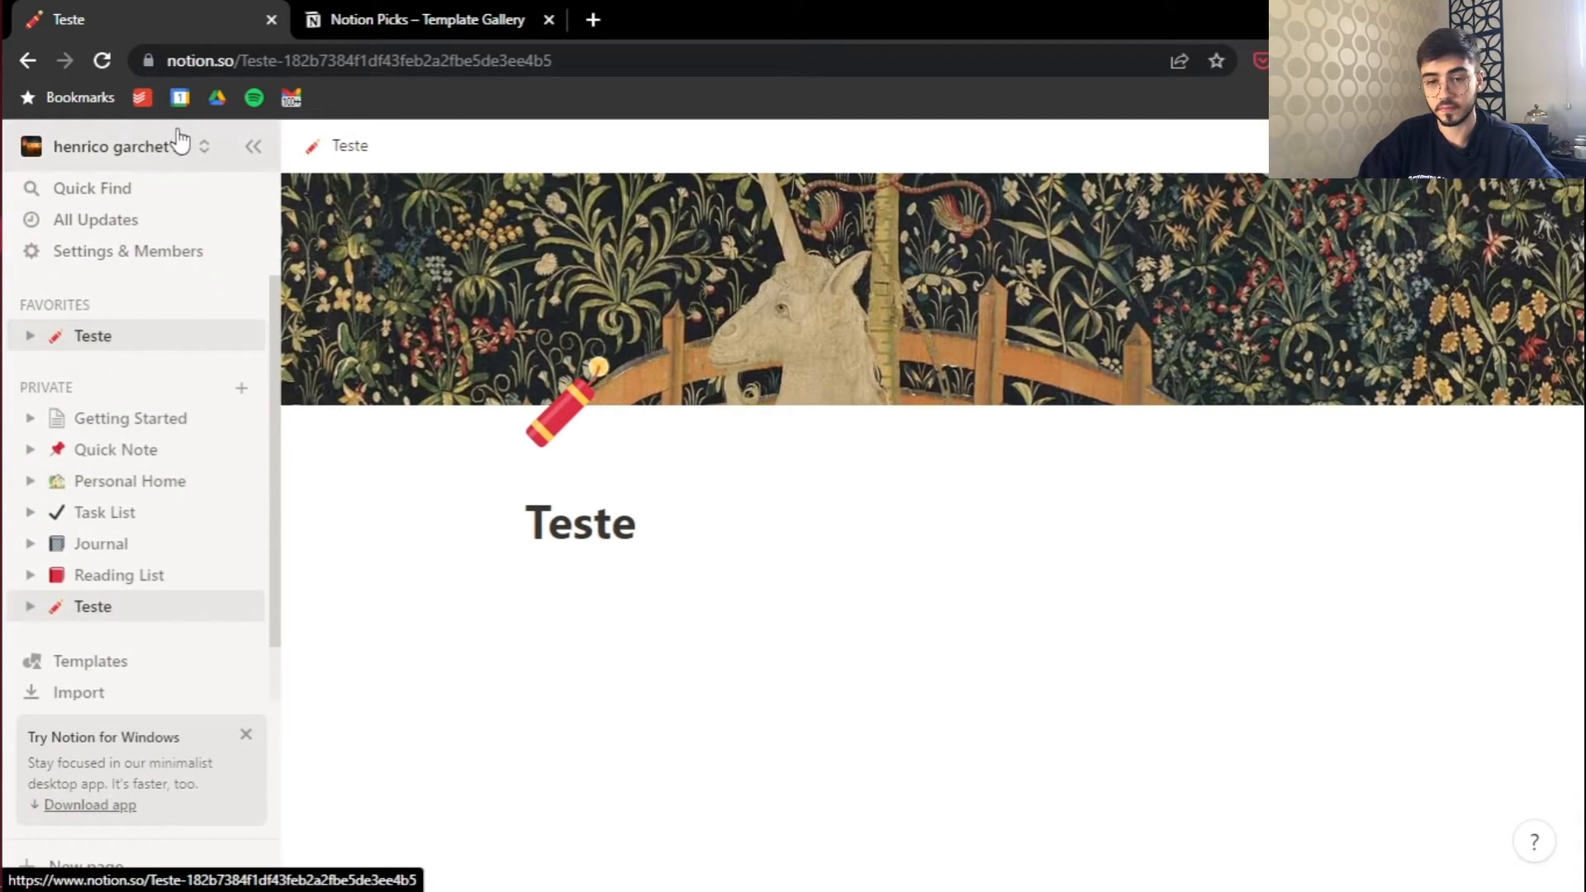
left_click(253, 146)
left_click(1381, 147)
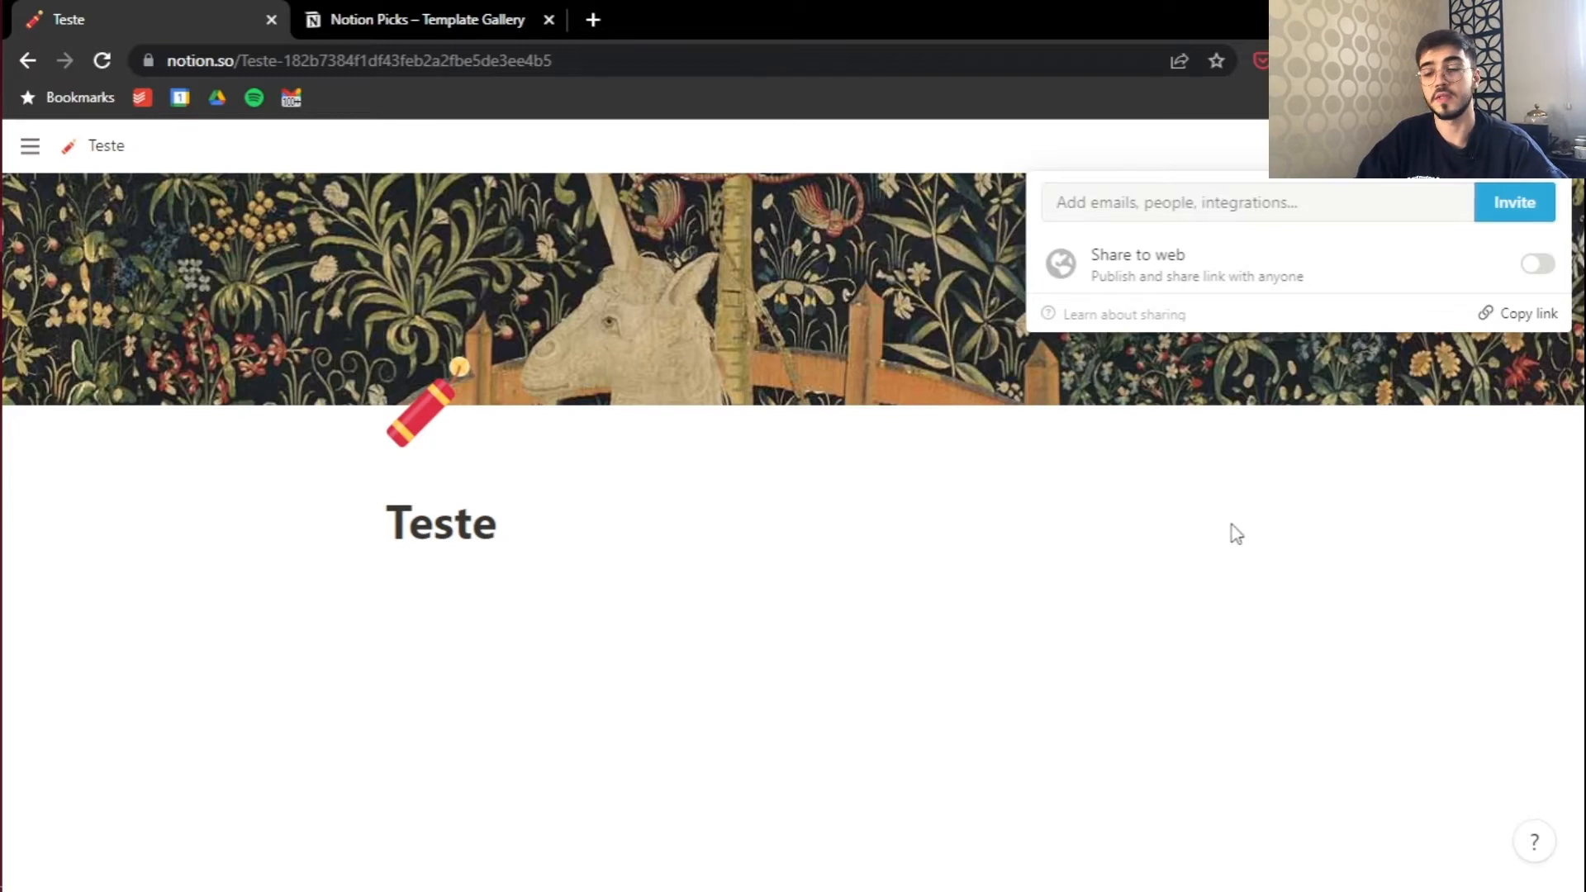
left_click(1274, 450)
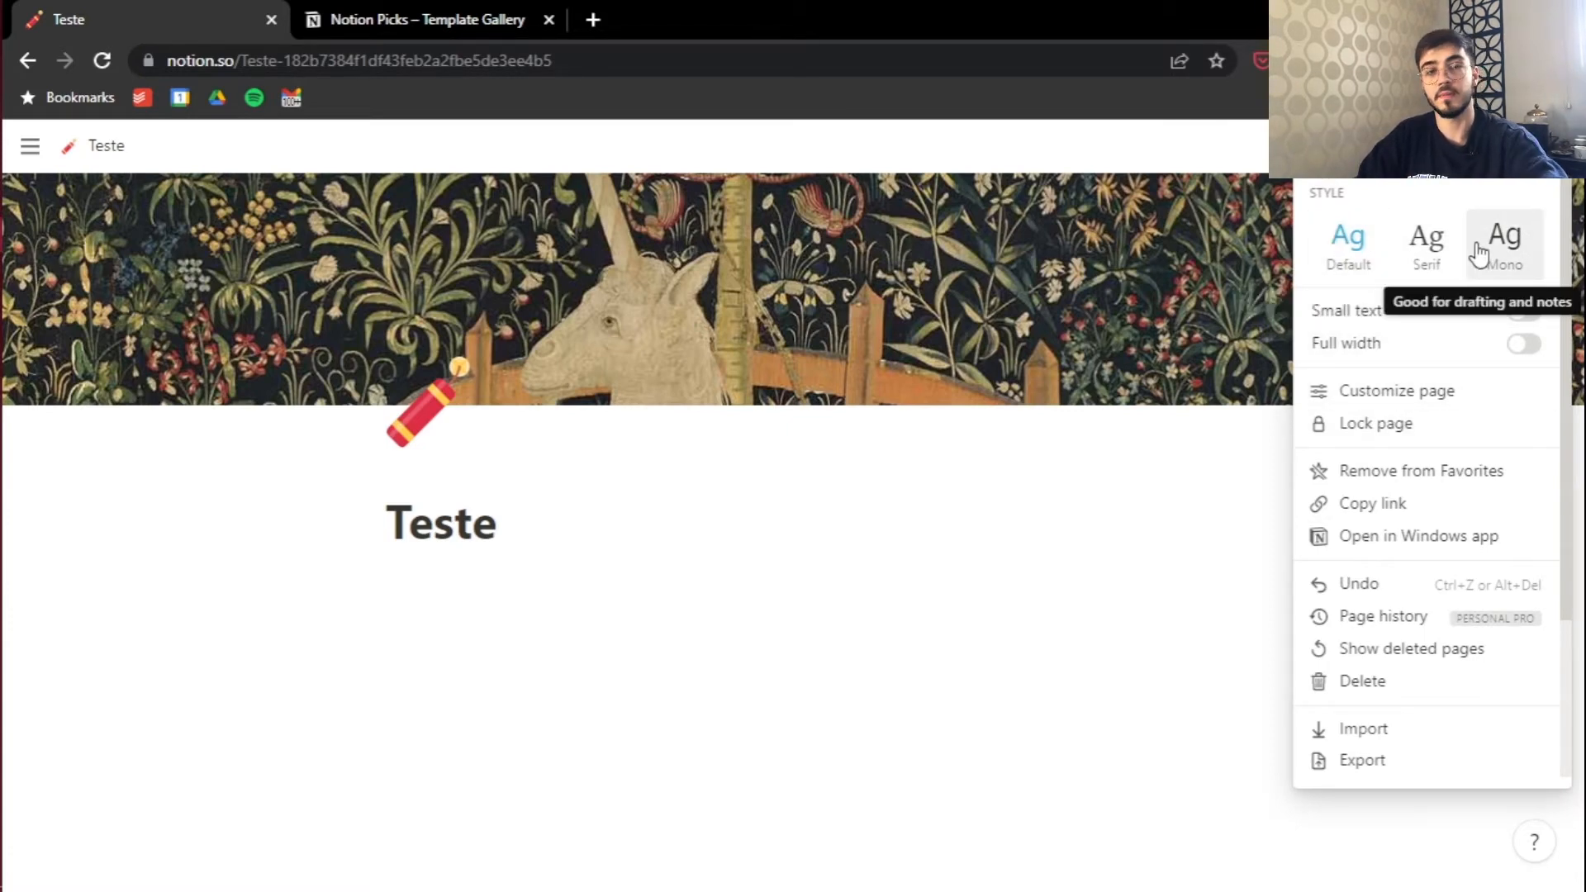
Step: Set the Teste page's font style to Serif and turn on Small text and Full width
left_click(1429, 242)
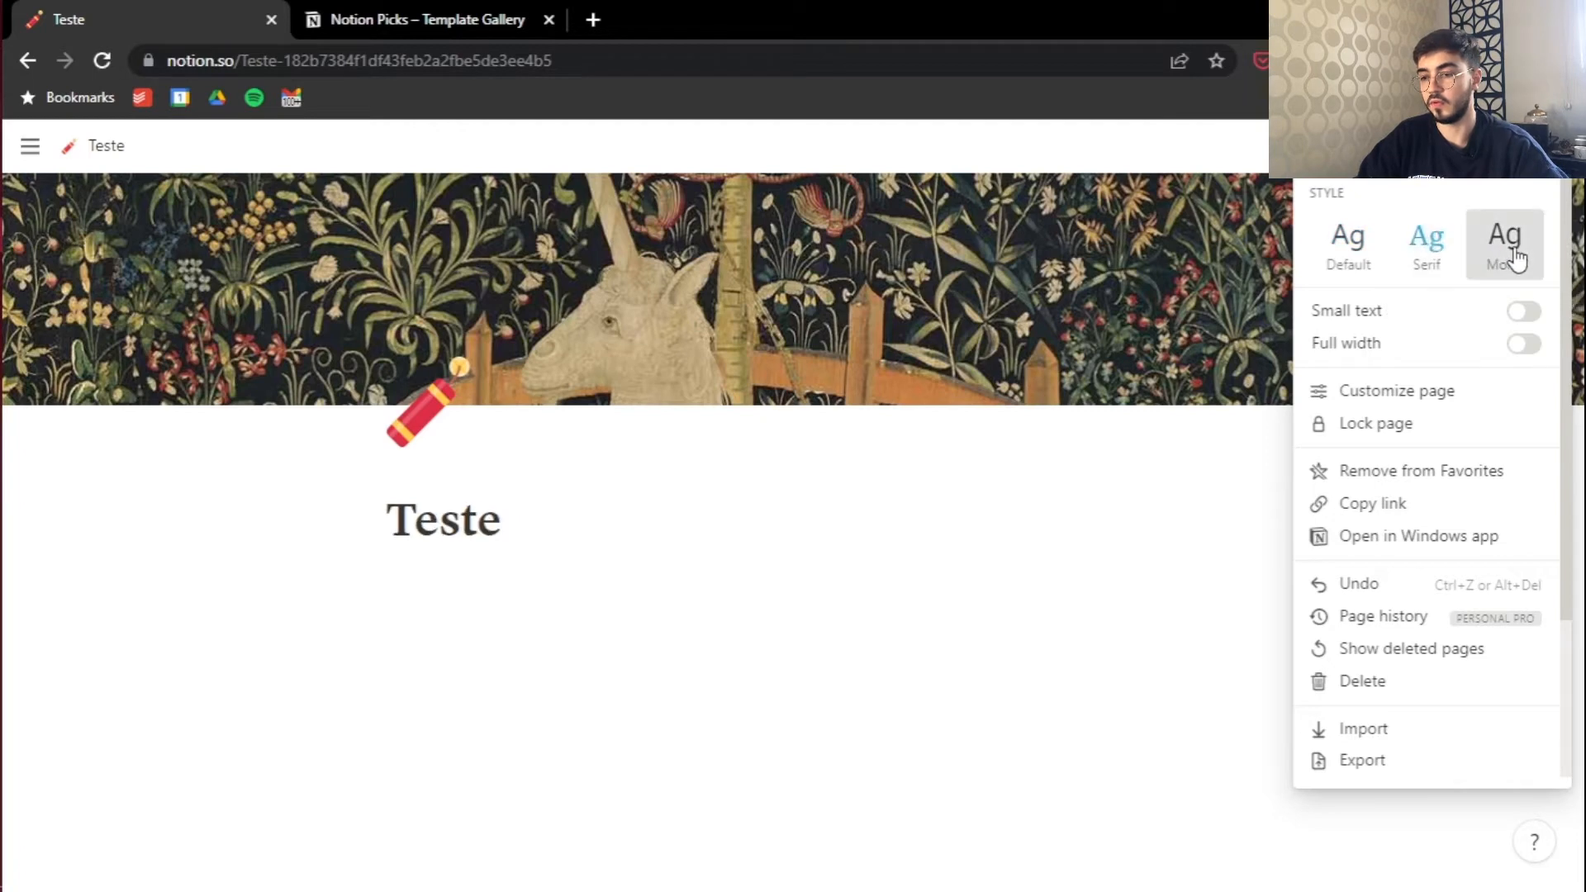
left_click(1349, 244)
left_click(1524, 317)
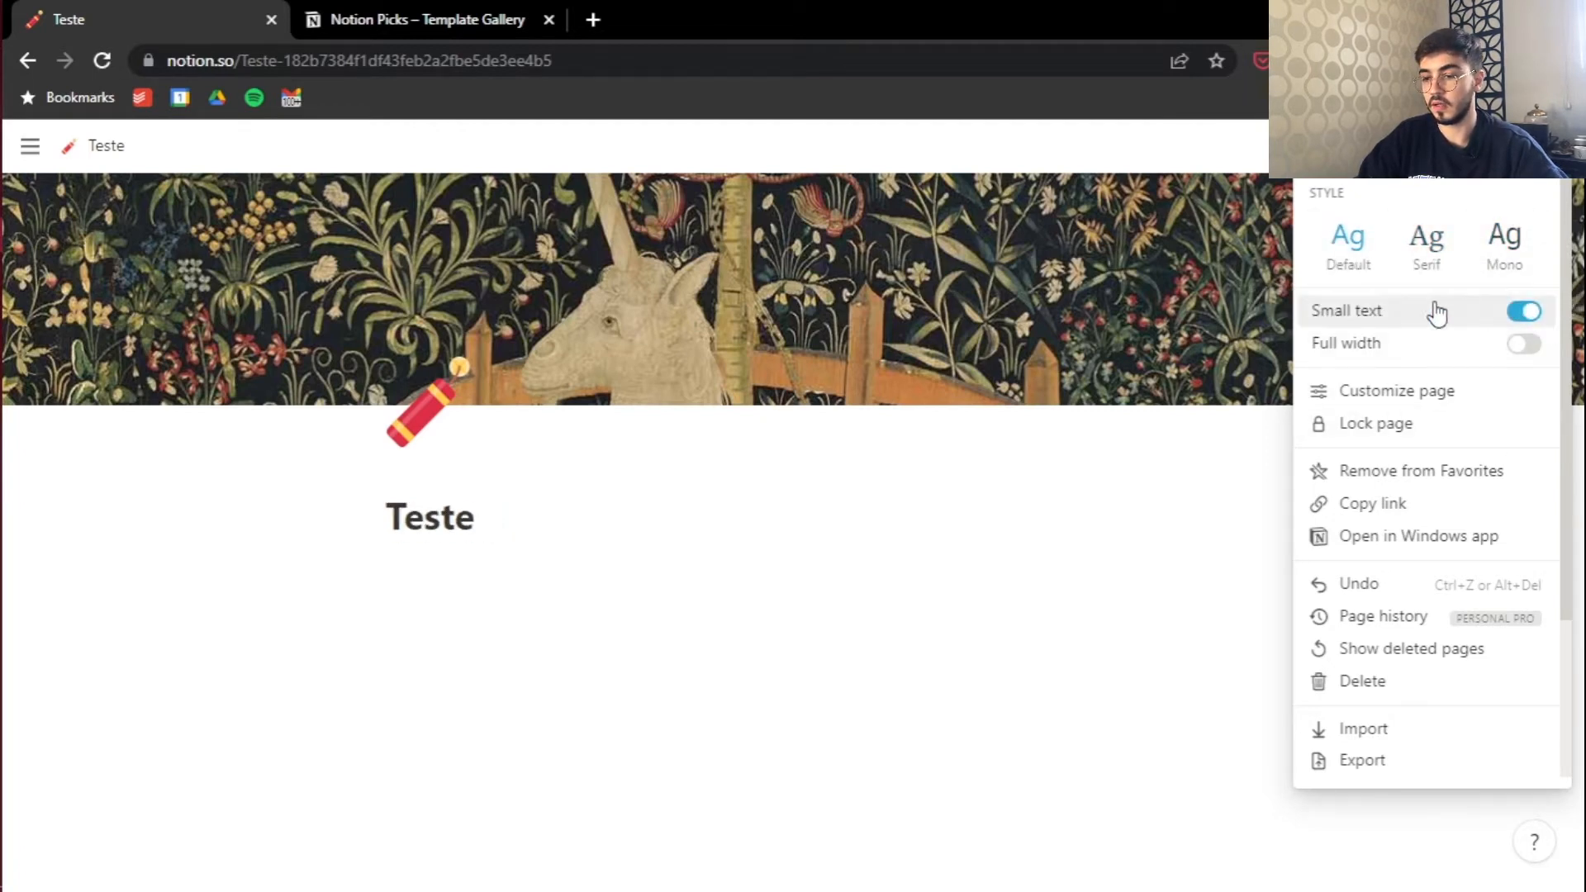
left_click(1528, 348)
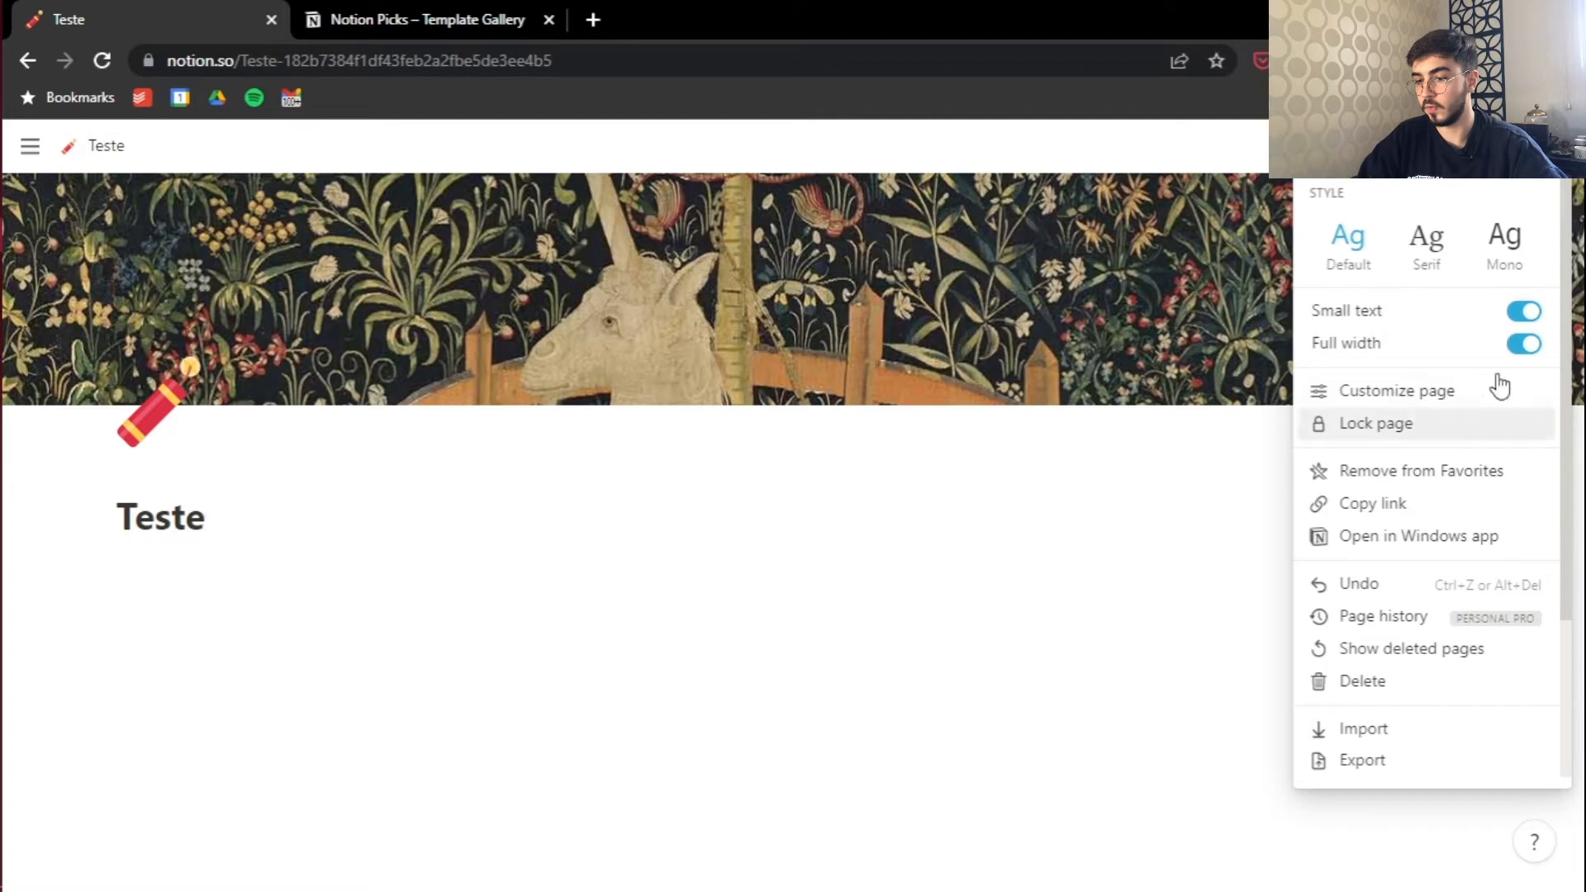
left_click(1427, 246)
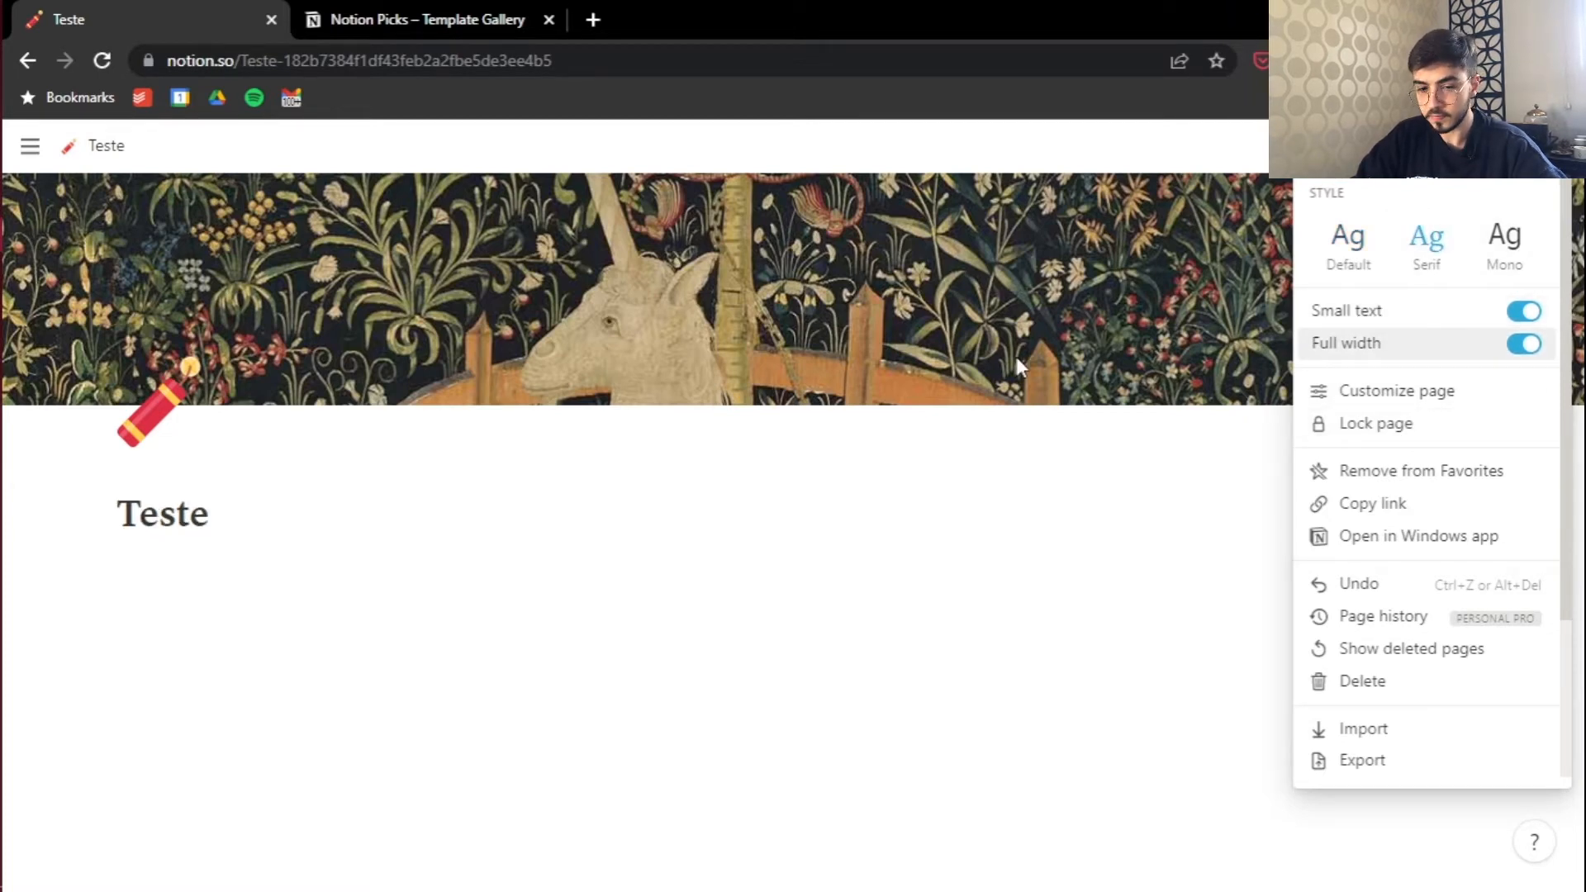
left_click(612, 667)
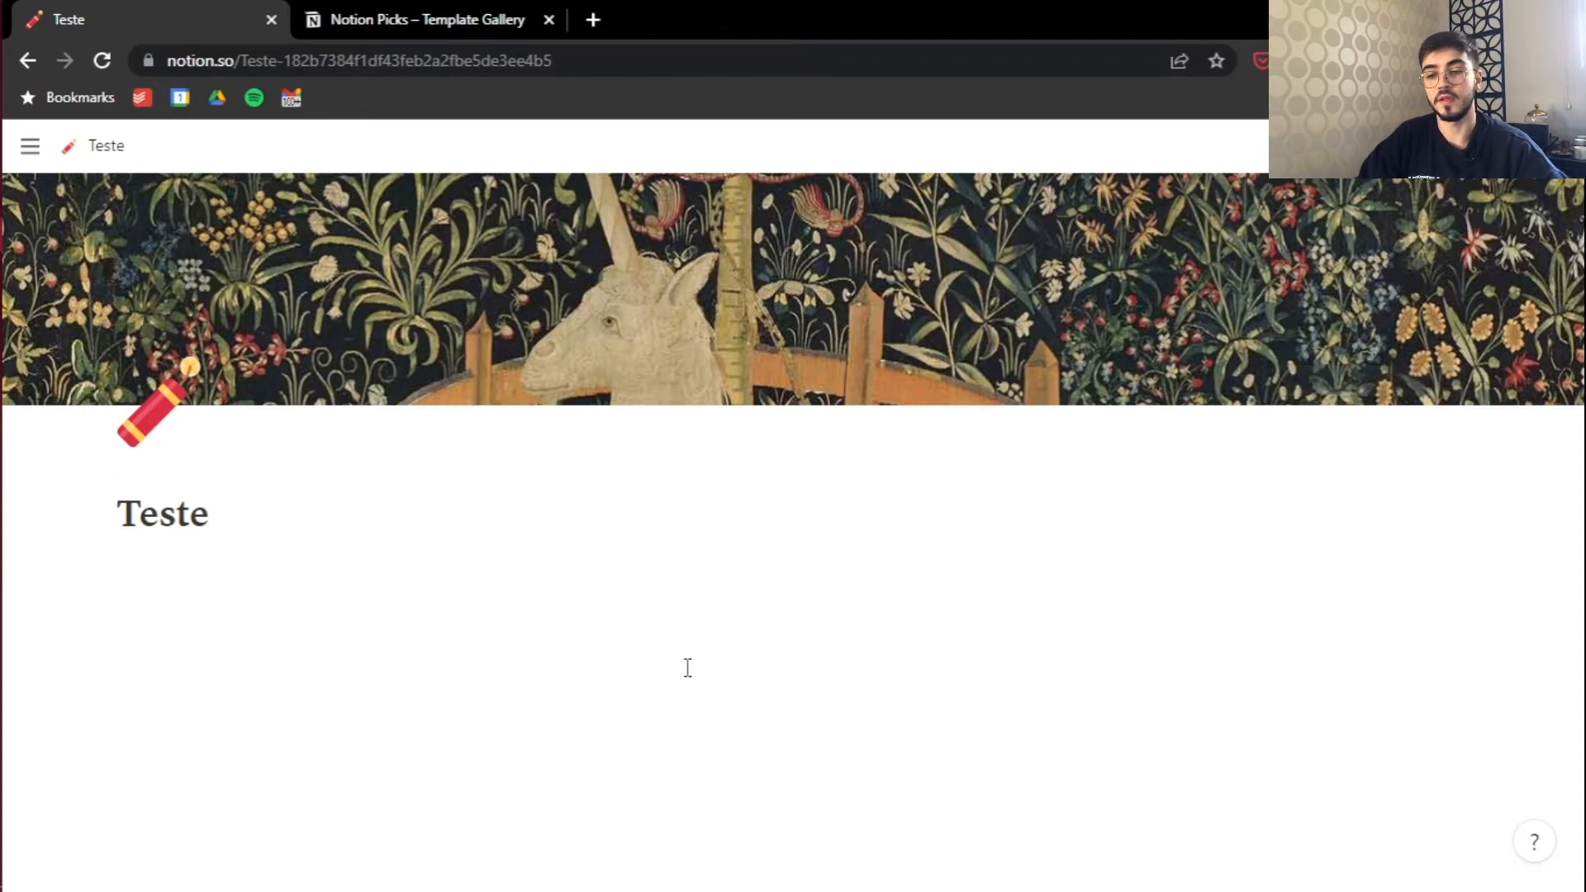
Step: Write two lines of body text on the page: "Niuhoiuhfosaidufhdiiugiudghshdfiusdh" and "Teste"
left_click(246, 618)
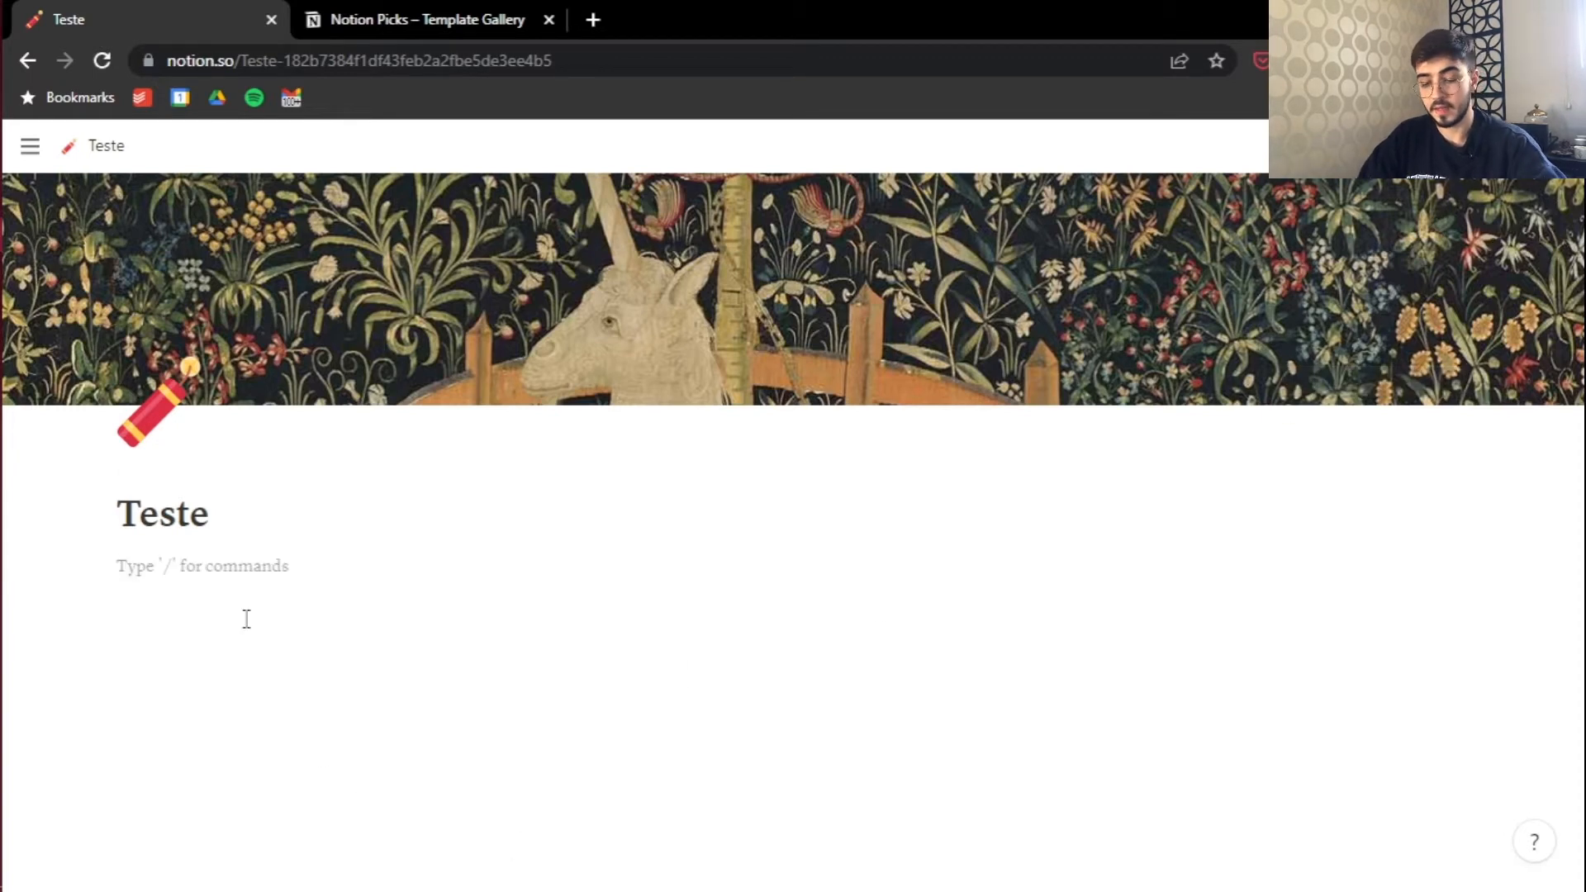
type("Niuhoiuhfosaidufhdiiugiudghshdfiusdh")
key("Return")
type("Te")
key("BackSpace")
type("este")
key("Return")
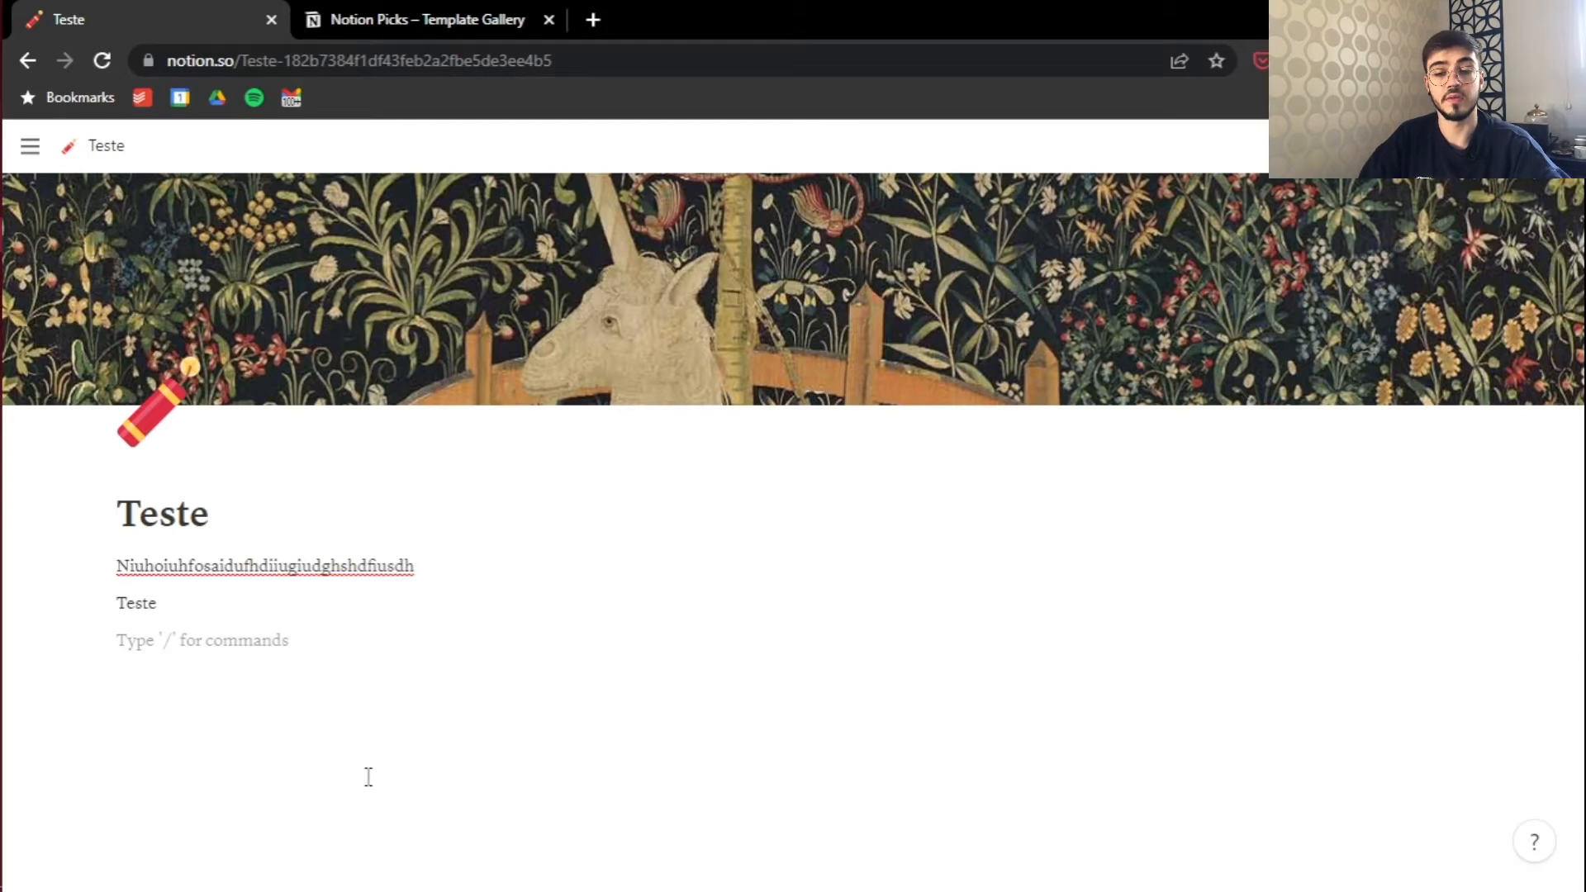
Step: Browse the slash-command list of insertable blocks, from basic blocks through databases, embeds and advanced blocks, and remove the leftover slash
type("/")
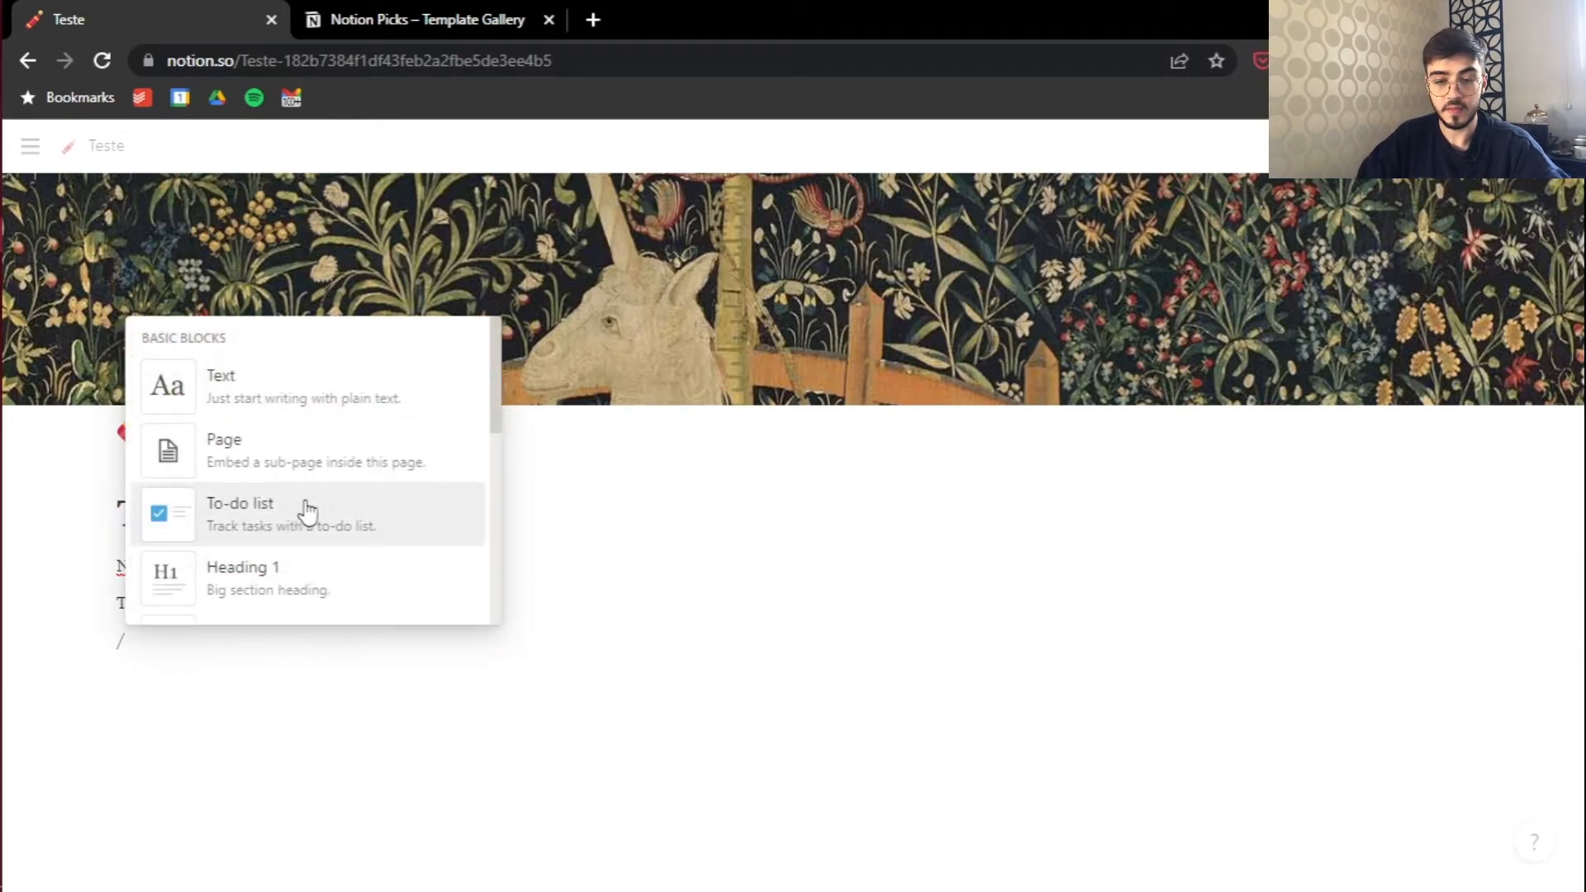
scroll(283, 521, "down", 2)
scroll(283, 520, "down", 6)
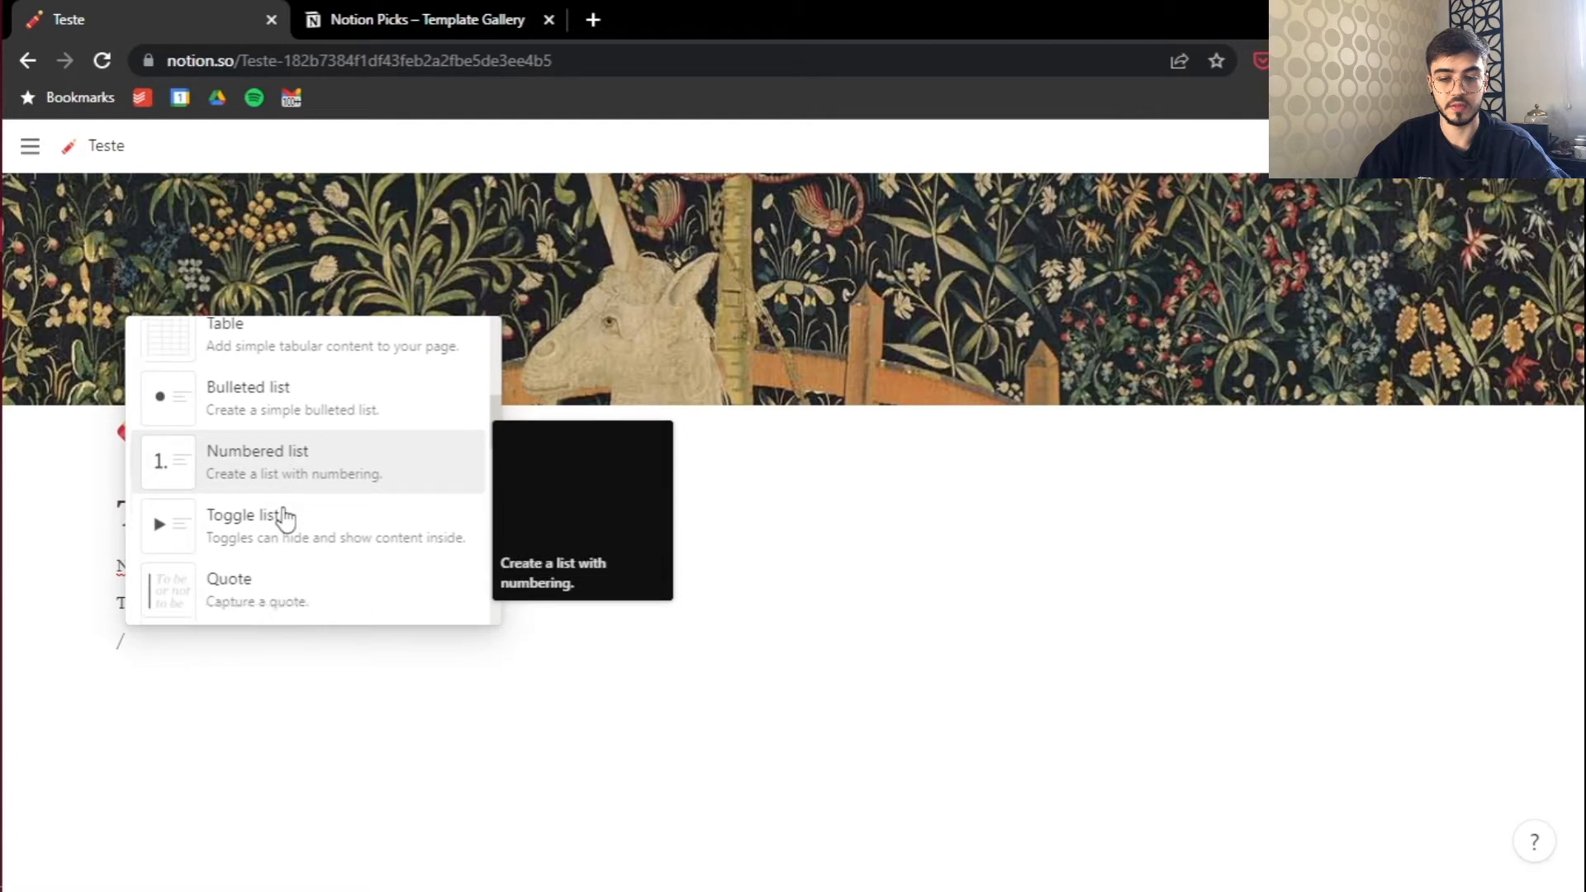
scroll(283, 520, "down", 5)
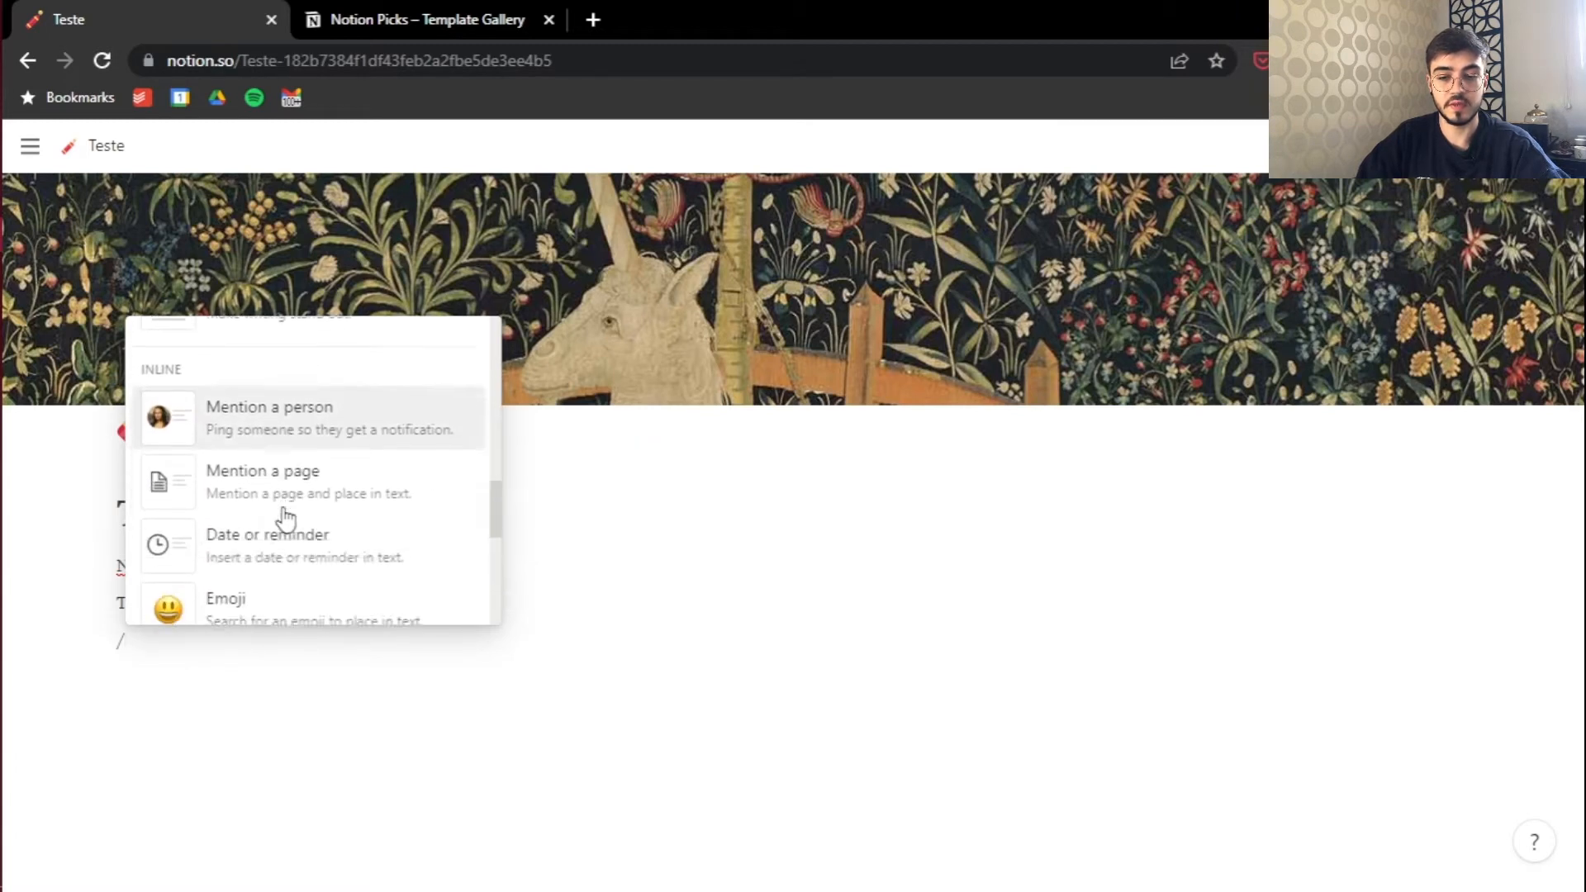
scroll(285, 519, "down", 9)
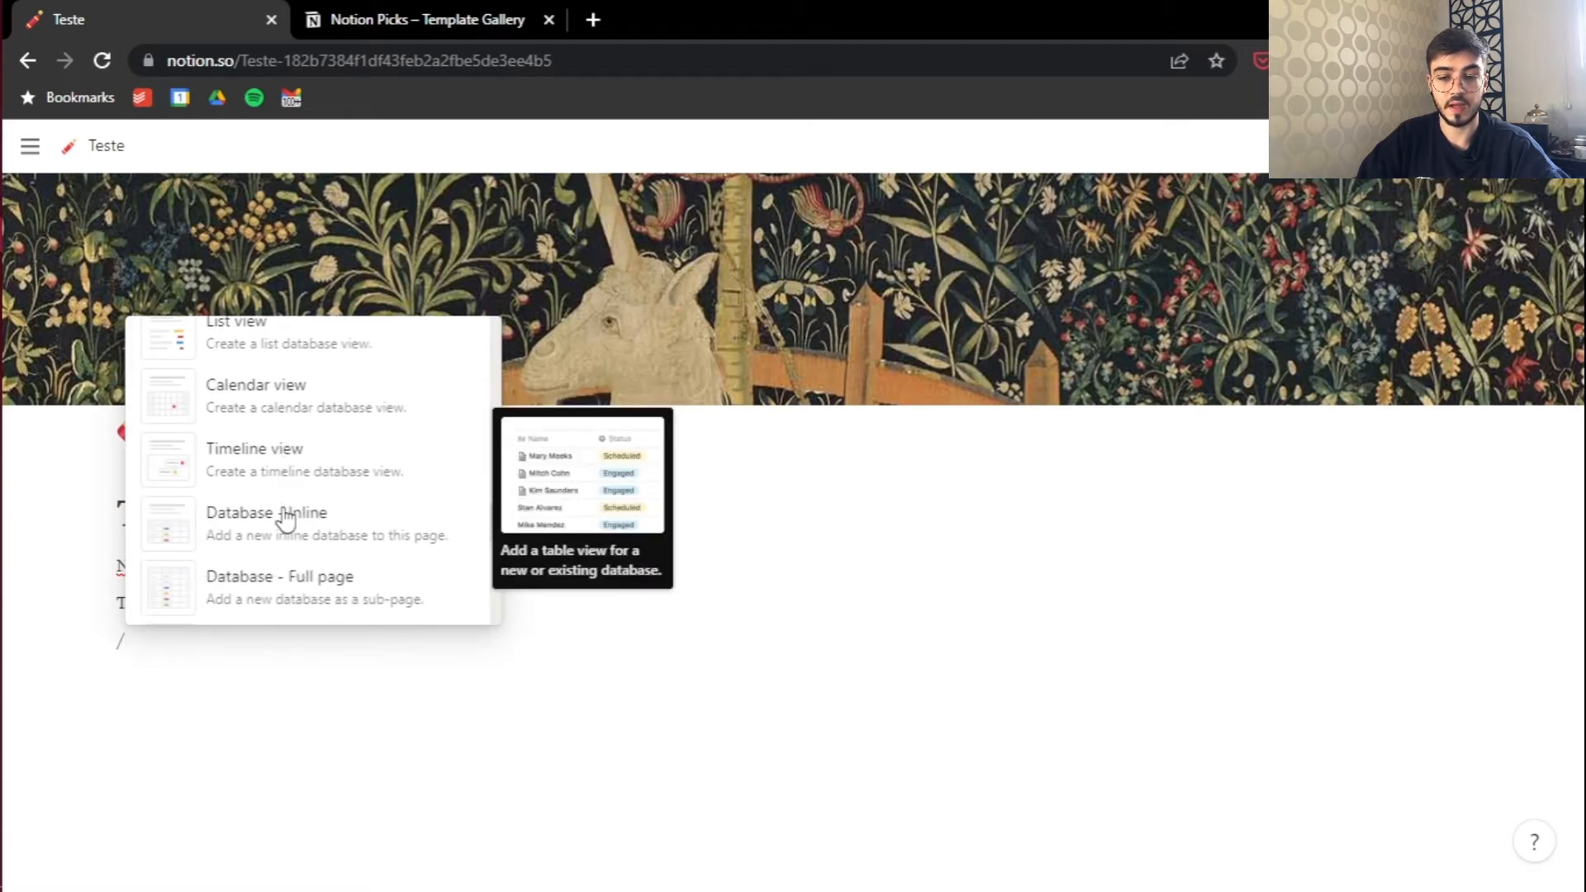
scroll(285, 519, "down", 12)
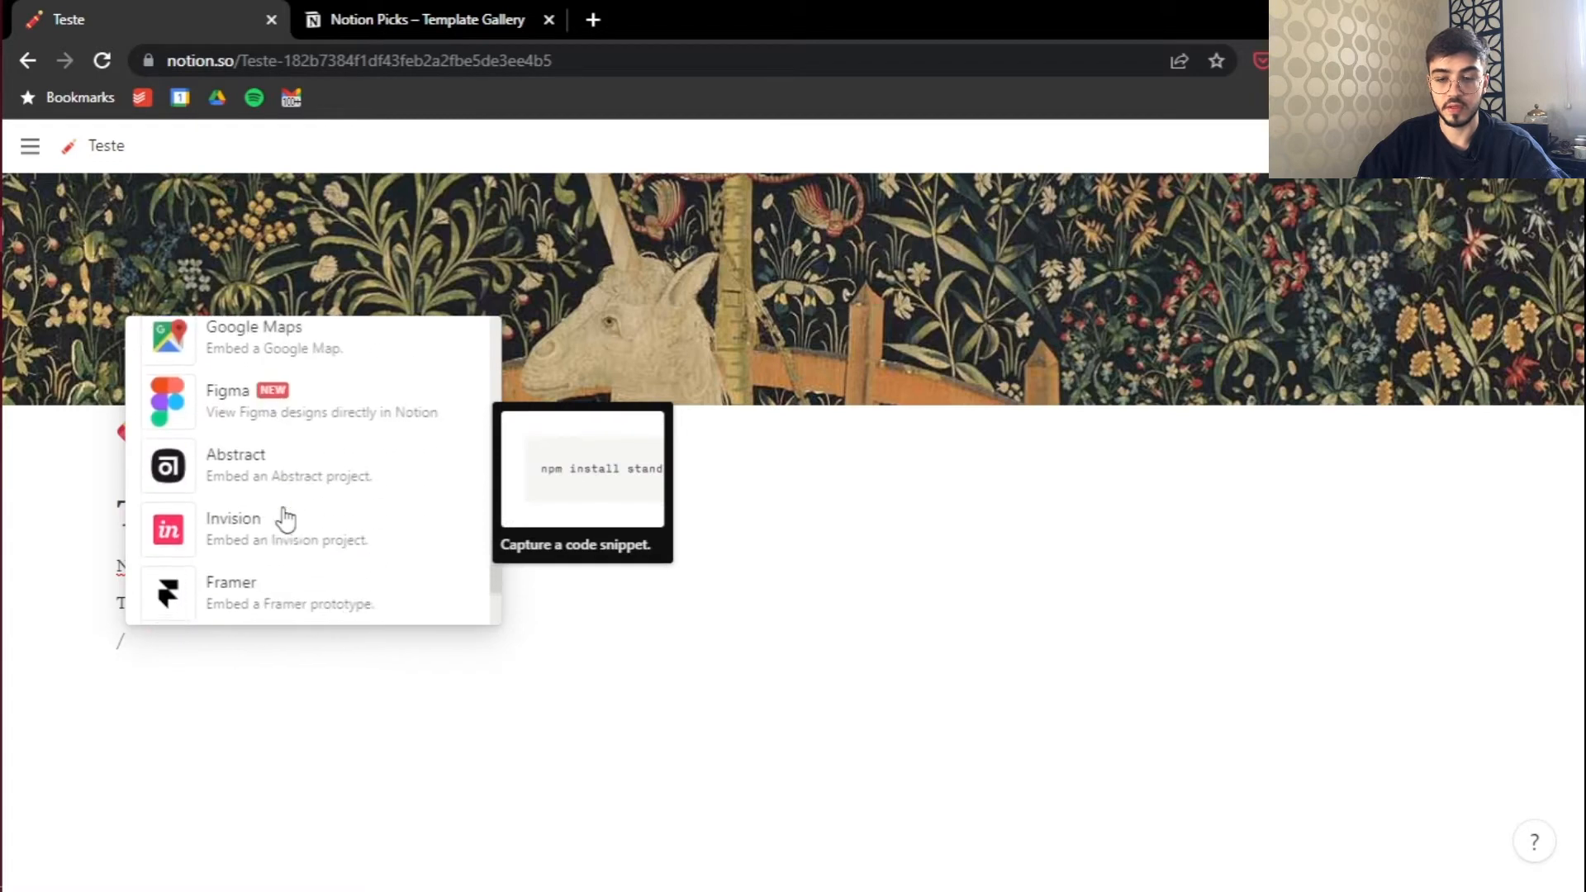
scroll(285, 518, "down", 8)
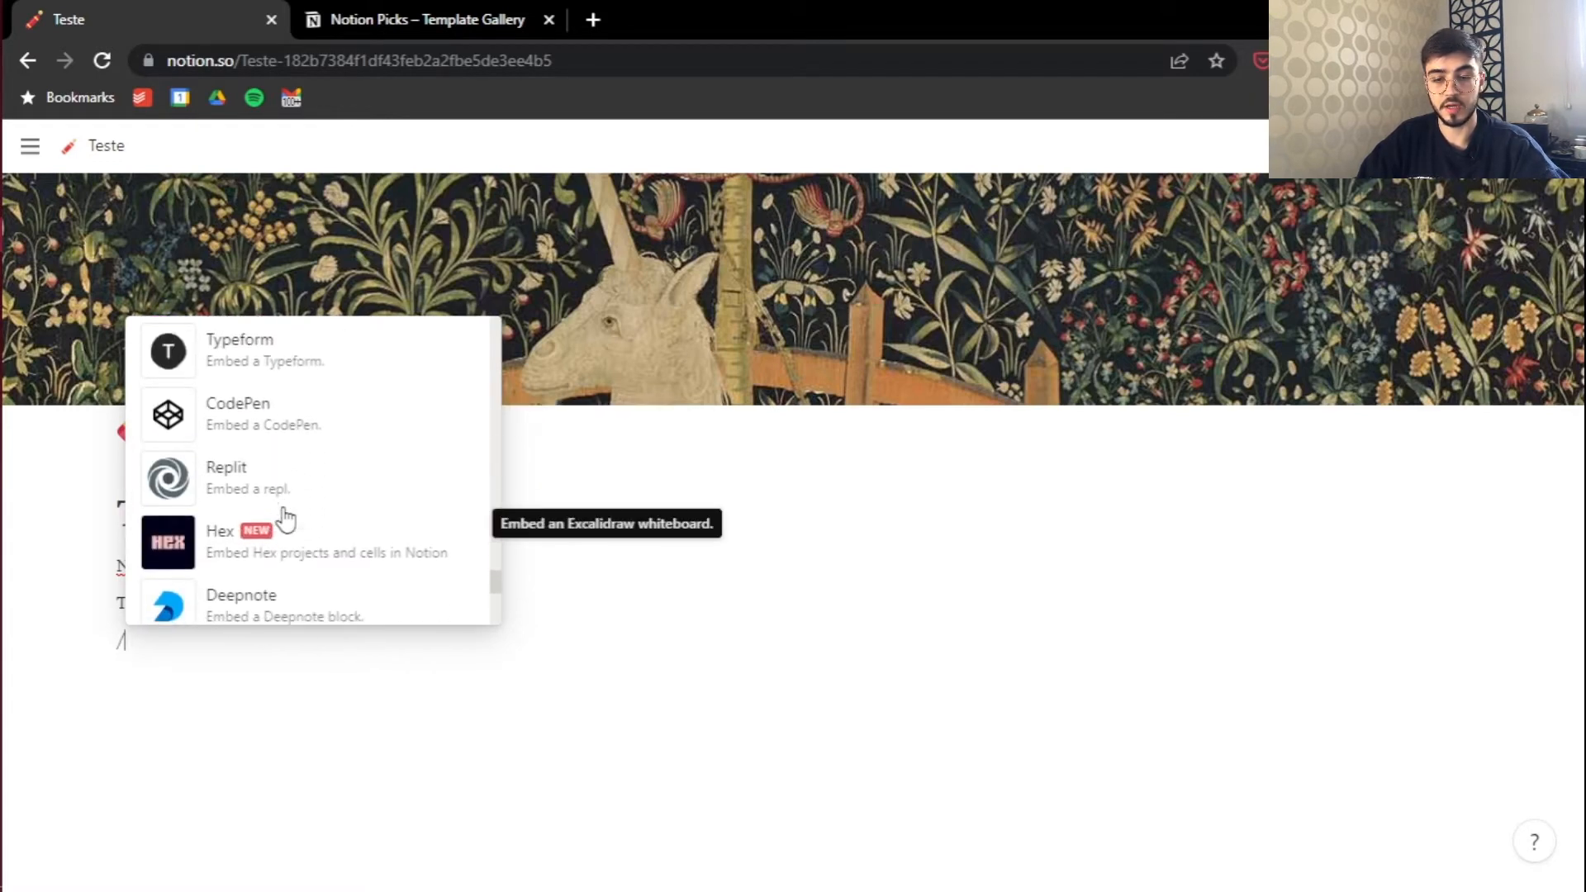
scroll(285, 519, "down", 14)
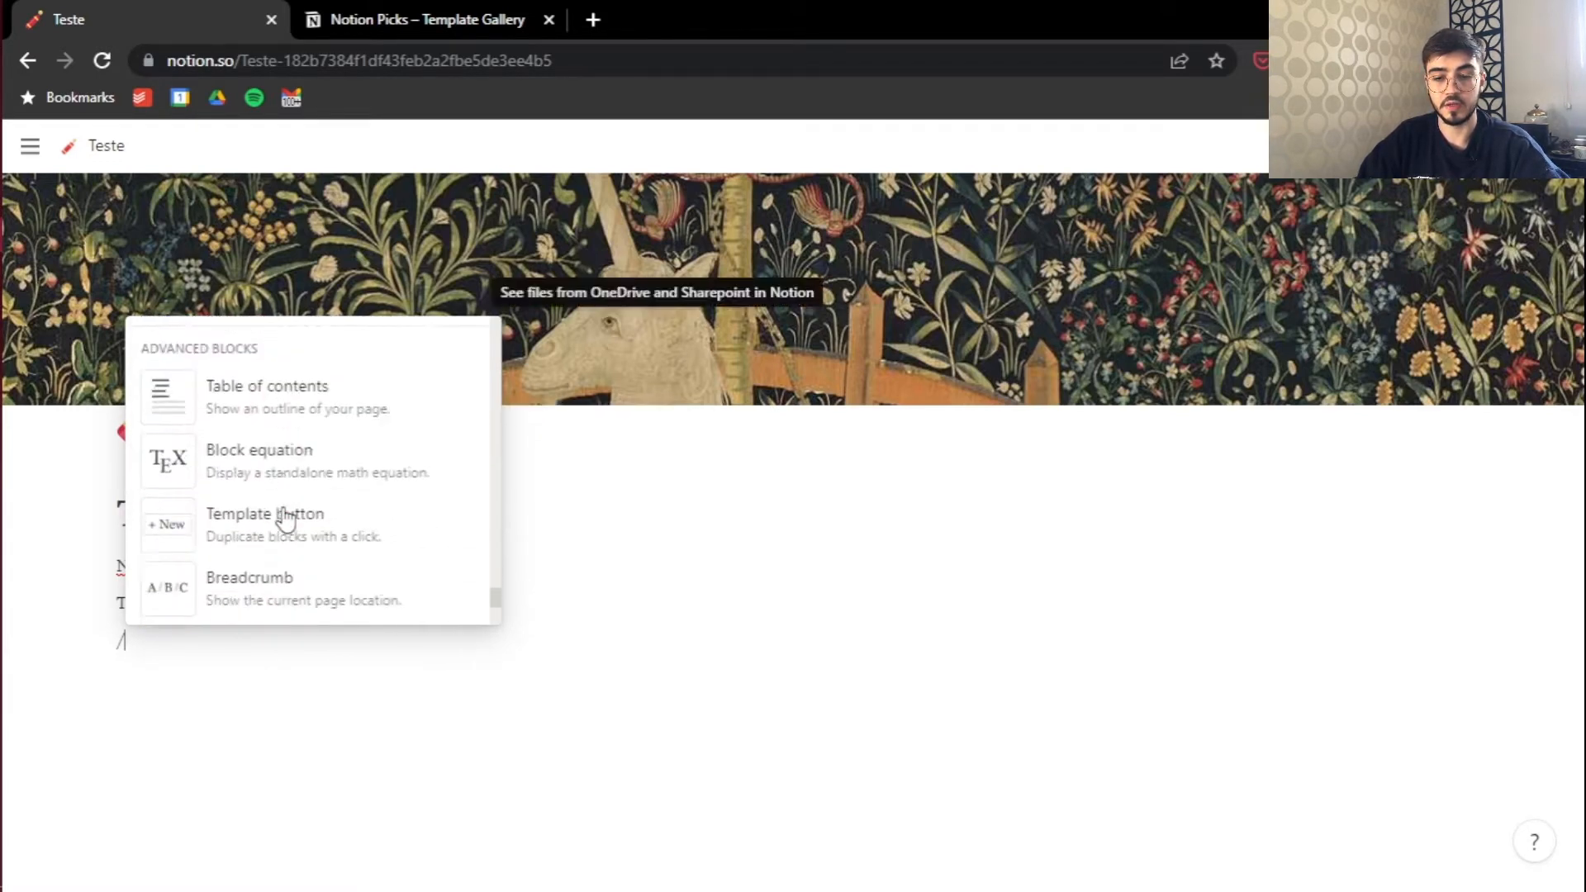
scroll(285, 519, "down", 13)
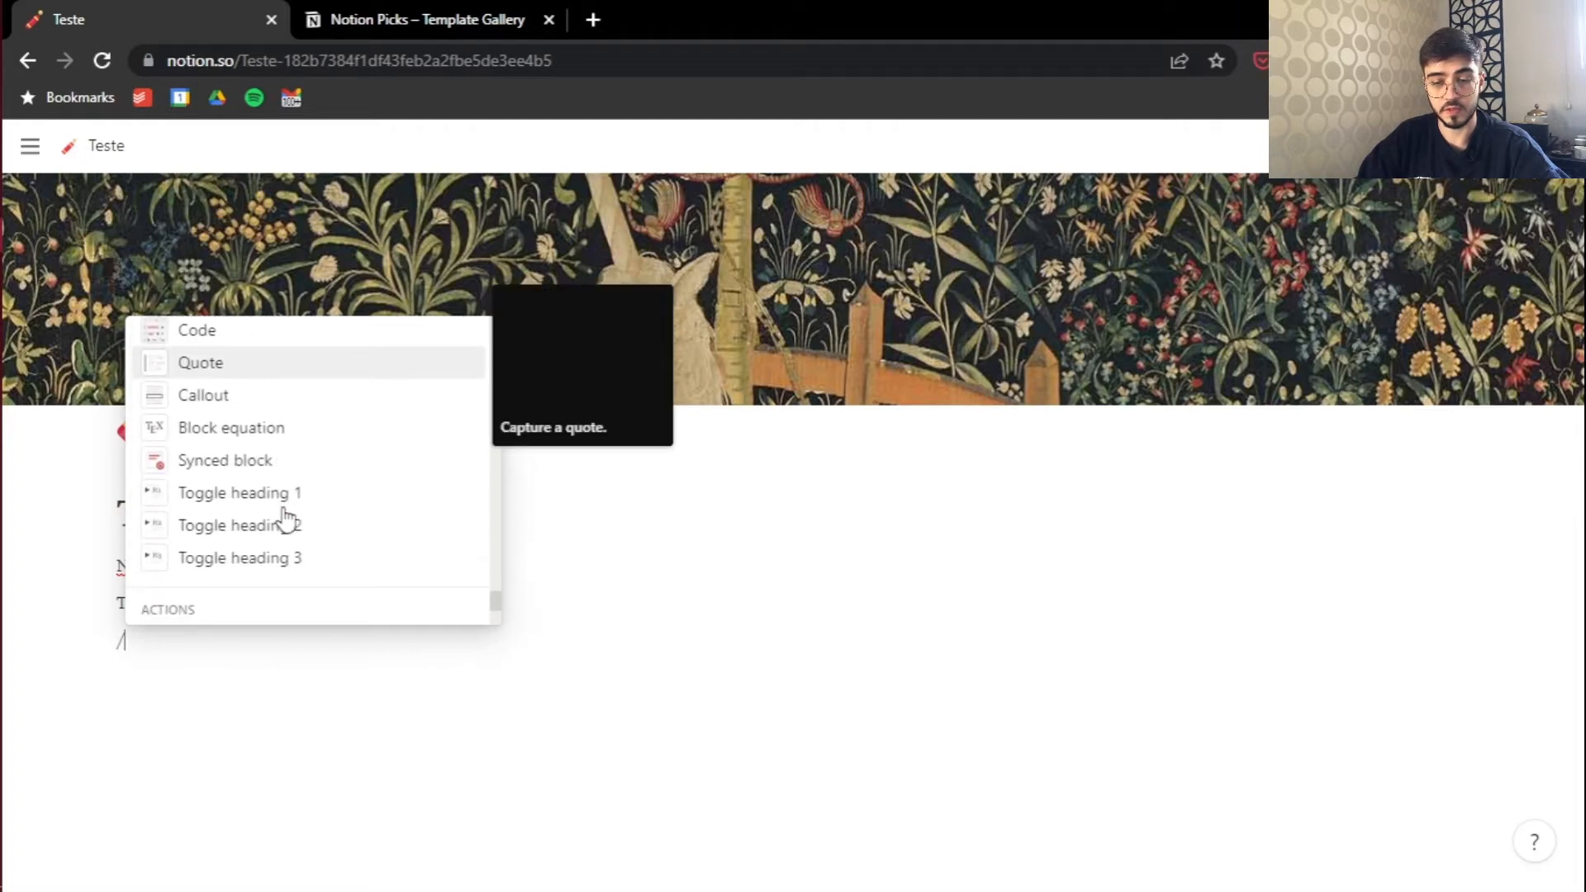
scroll(285, 518, "up", 20)
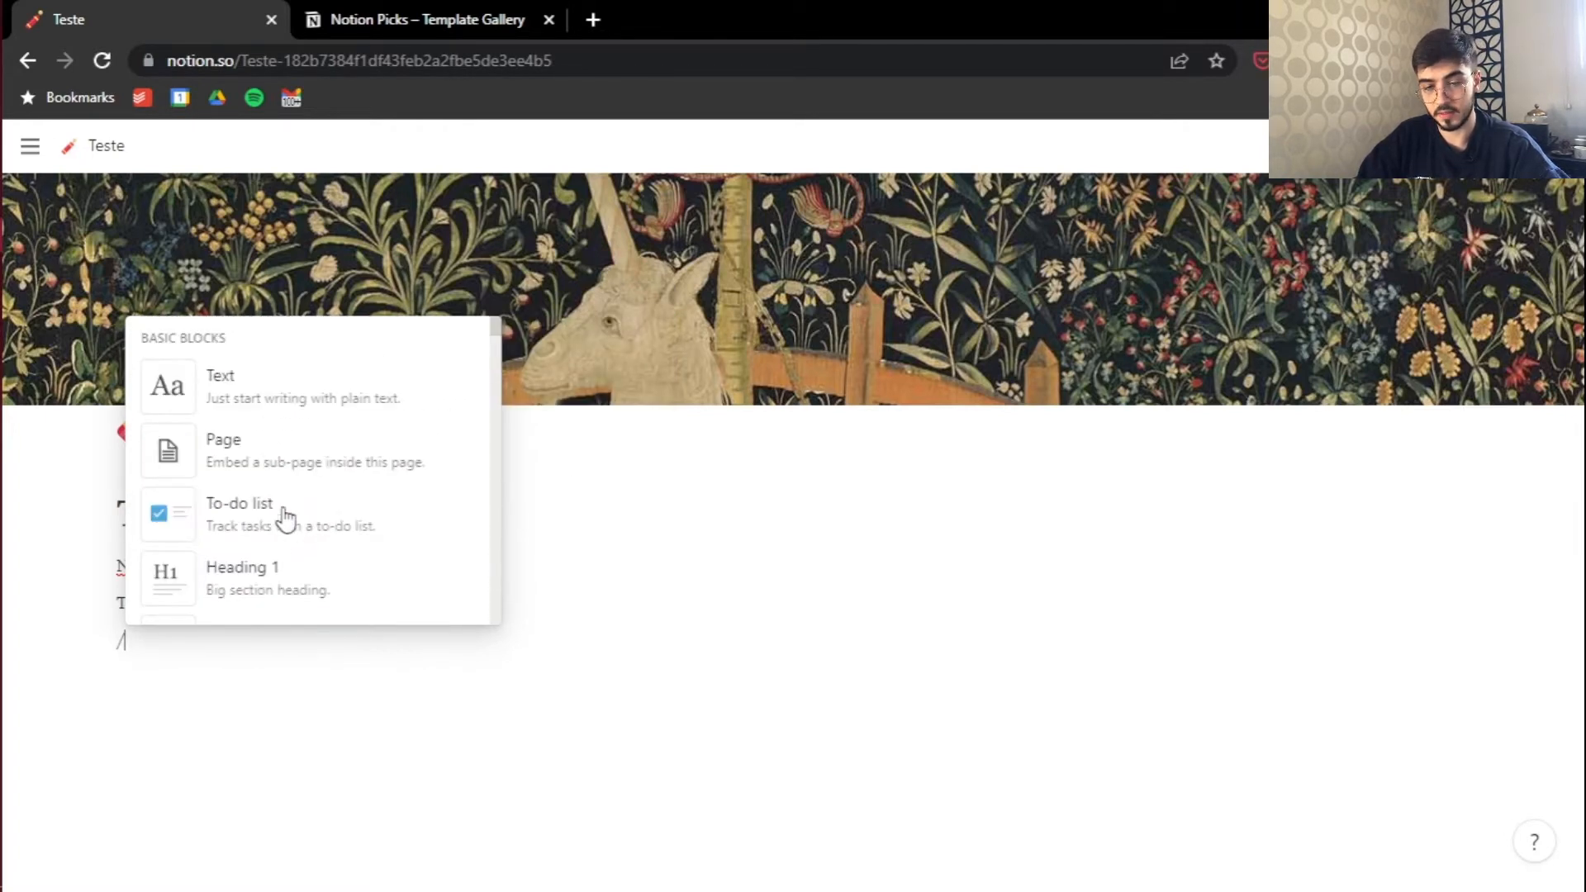
left_click(233, 696)
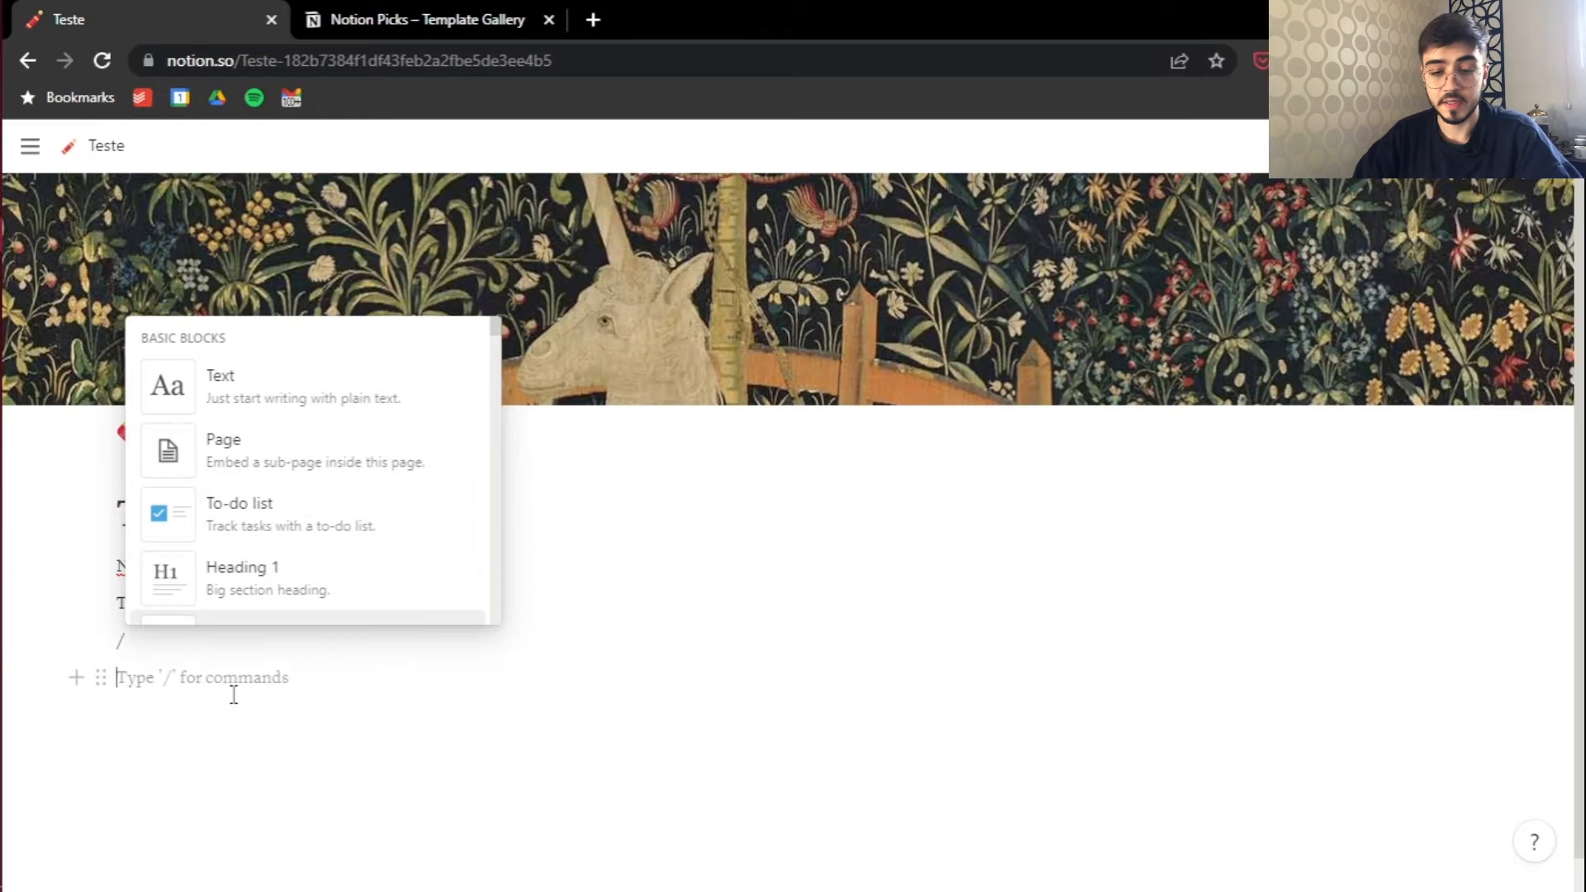
key("BackSpace")
key("BackSpace")
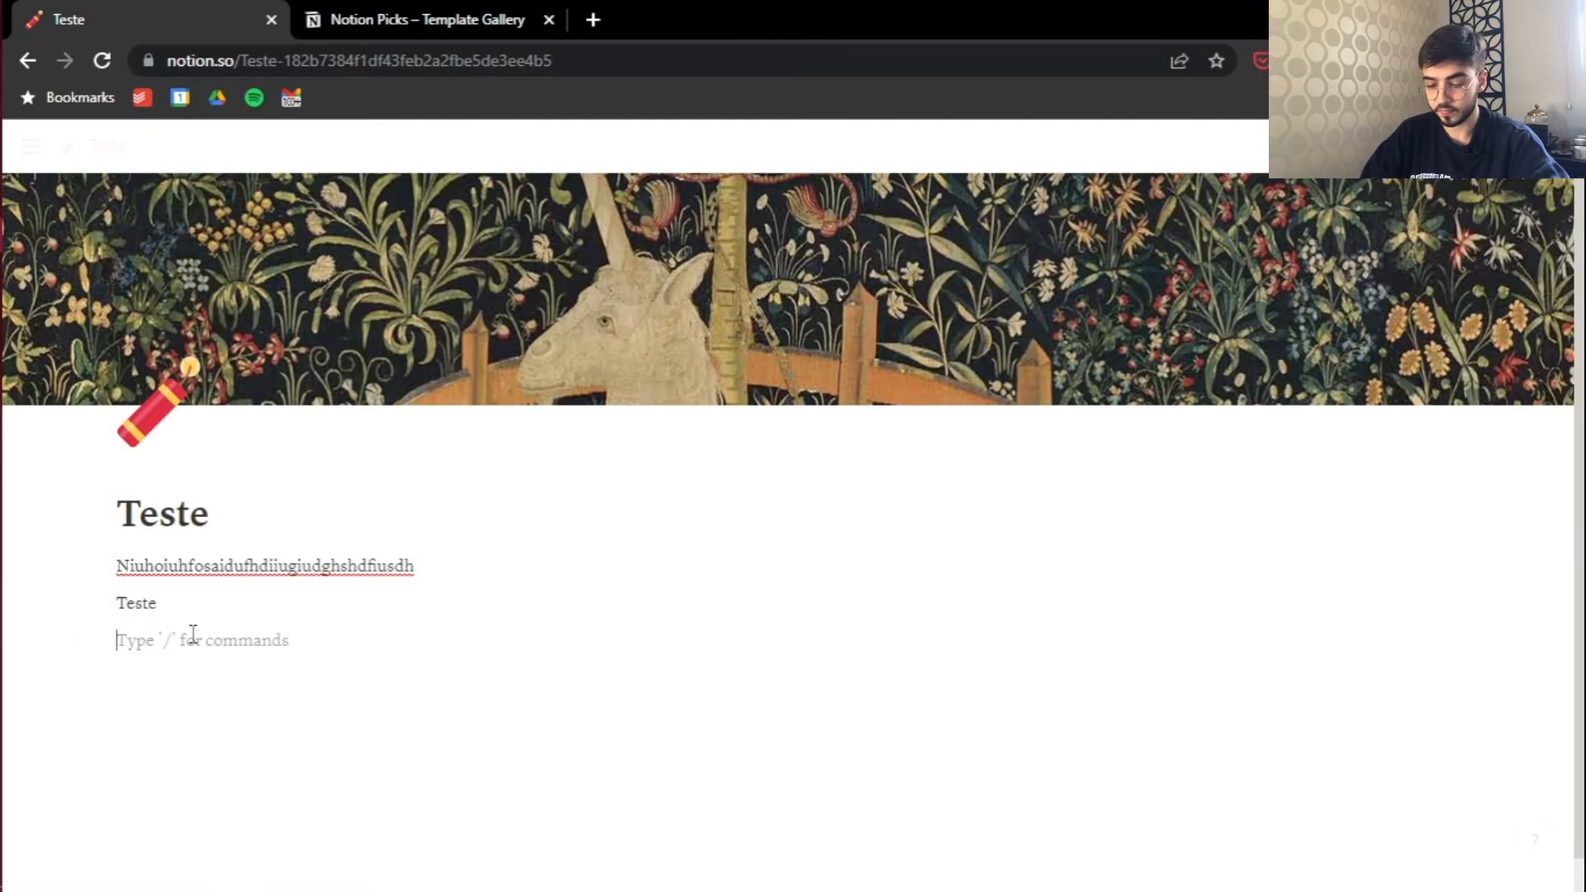
Step: Insert a plain text block below "Teste" containing "uishfuhds" and start a new line under it
type("/text")
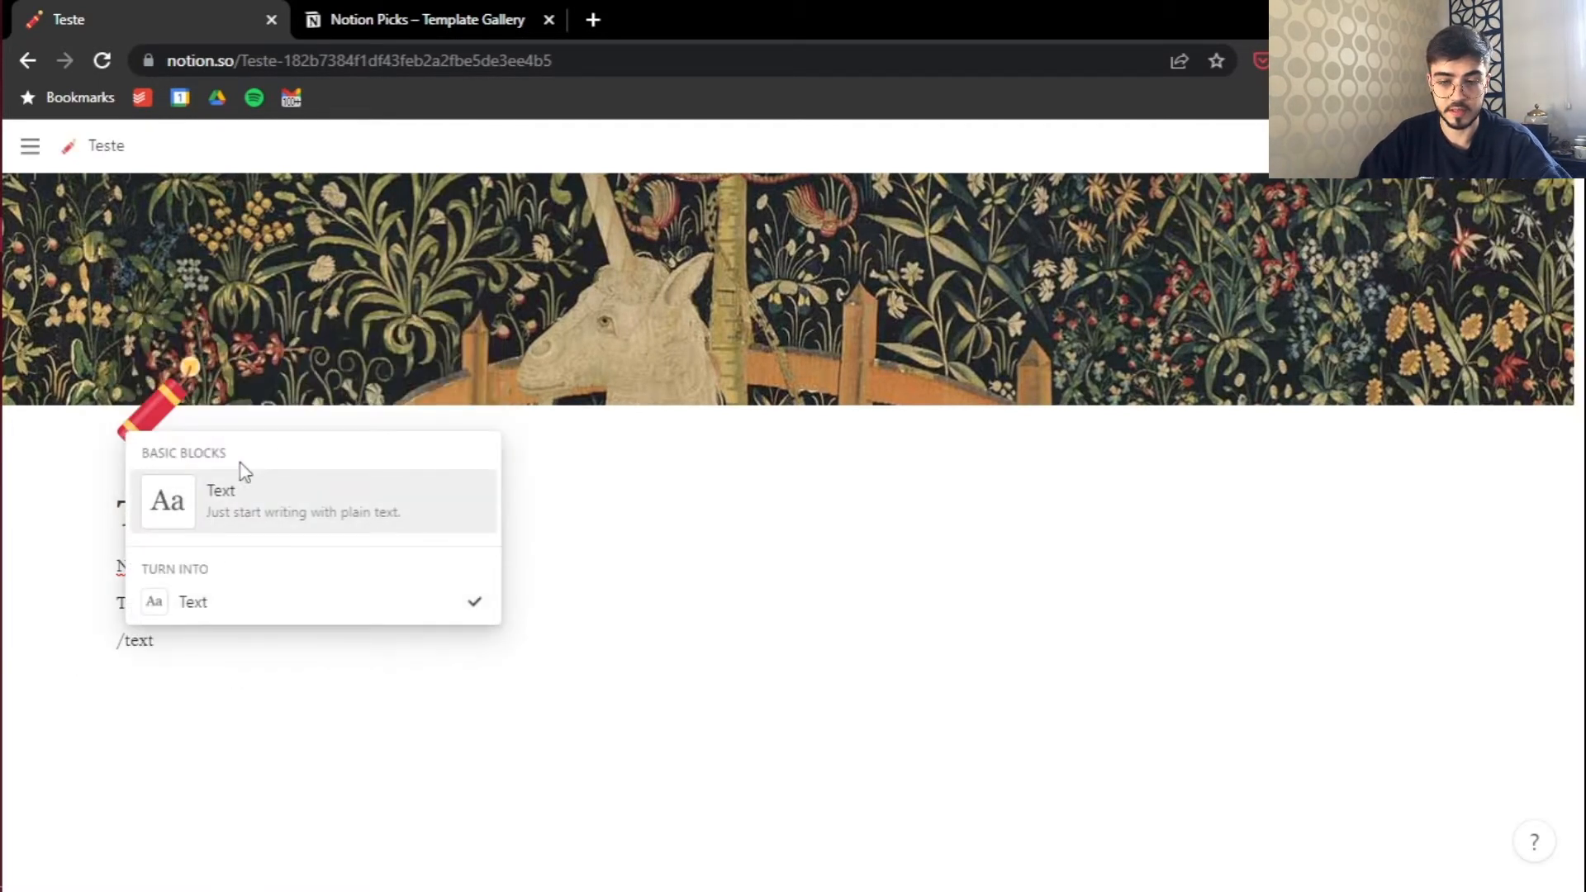
left_click(239, 498)
type("uishfuhds")
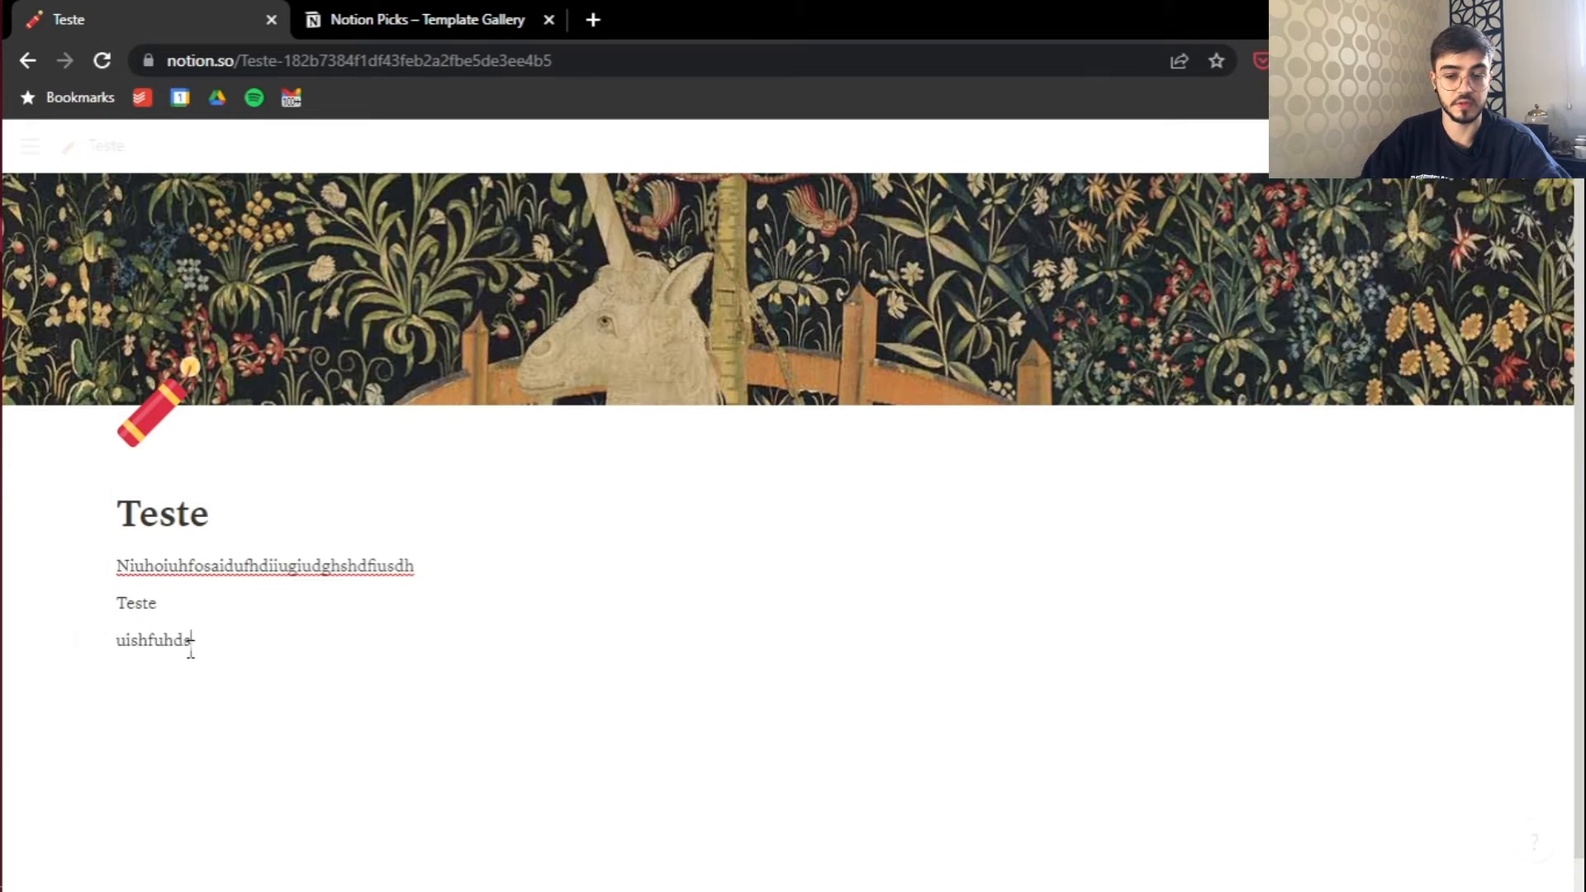
key("Return")
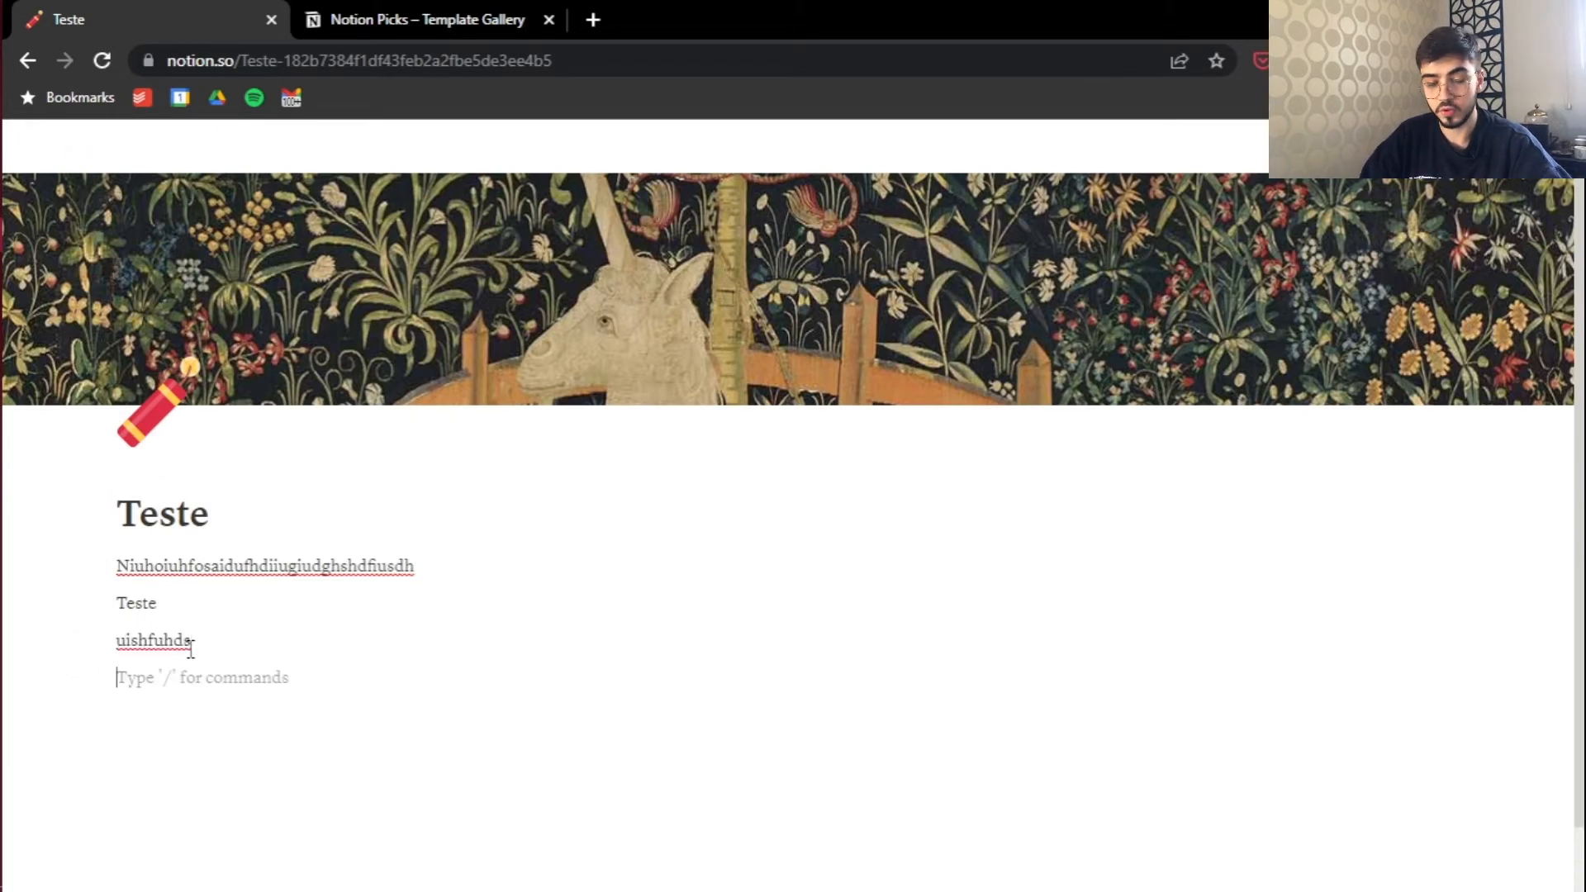
Step: Create a toggle list titled "uhdsiufhsdiu", fill its hidden content with random letters, and collapse it
type(">")
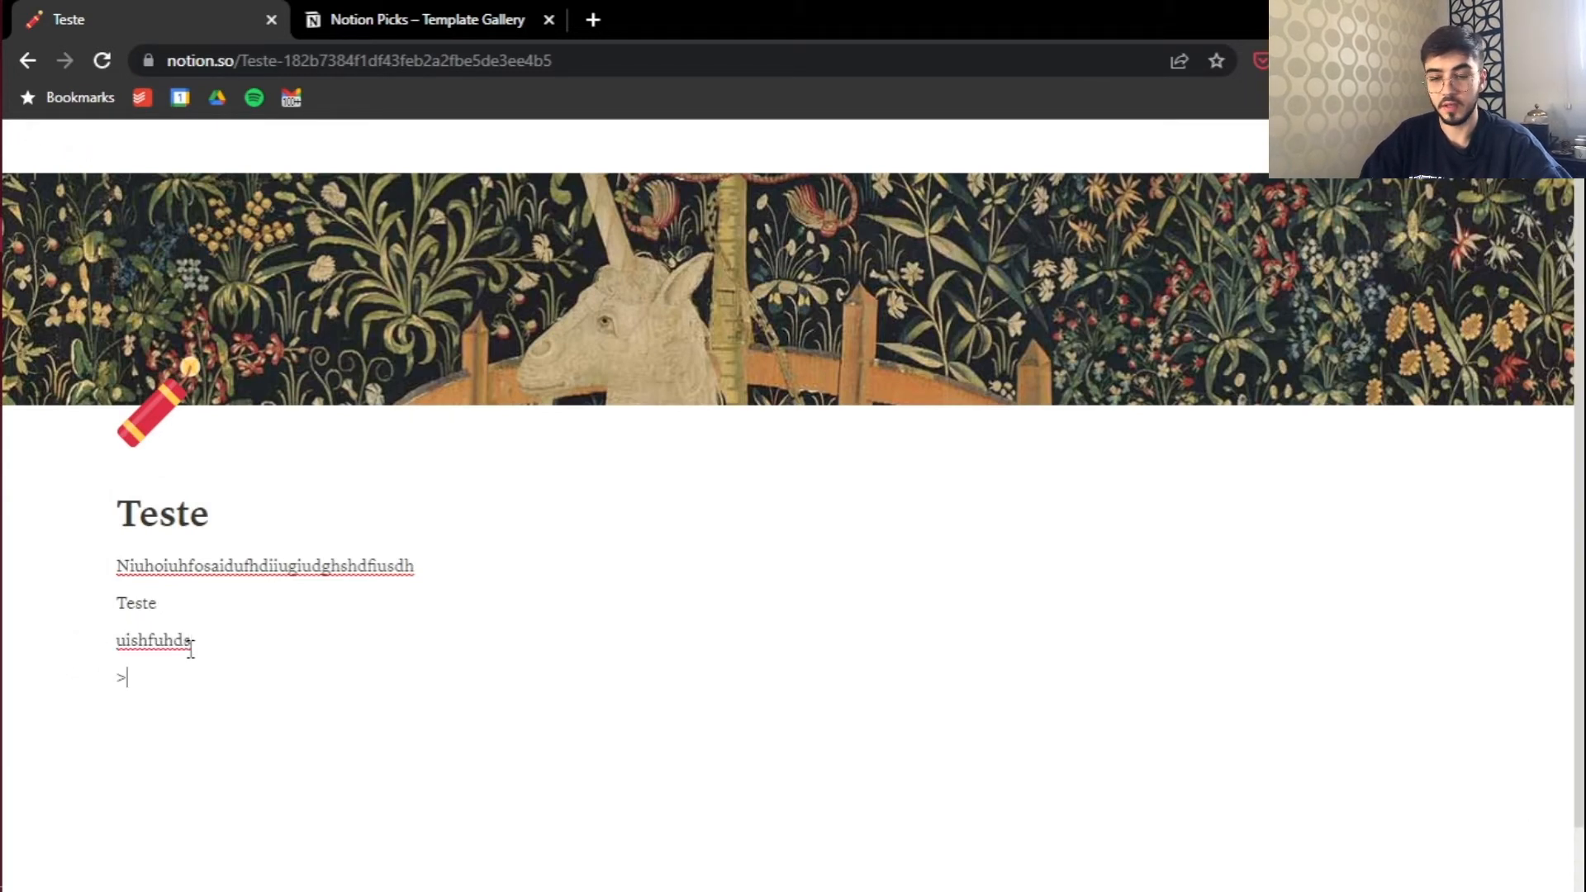
key("BackSpace")
type(">")
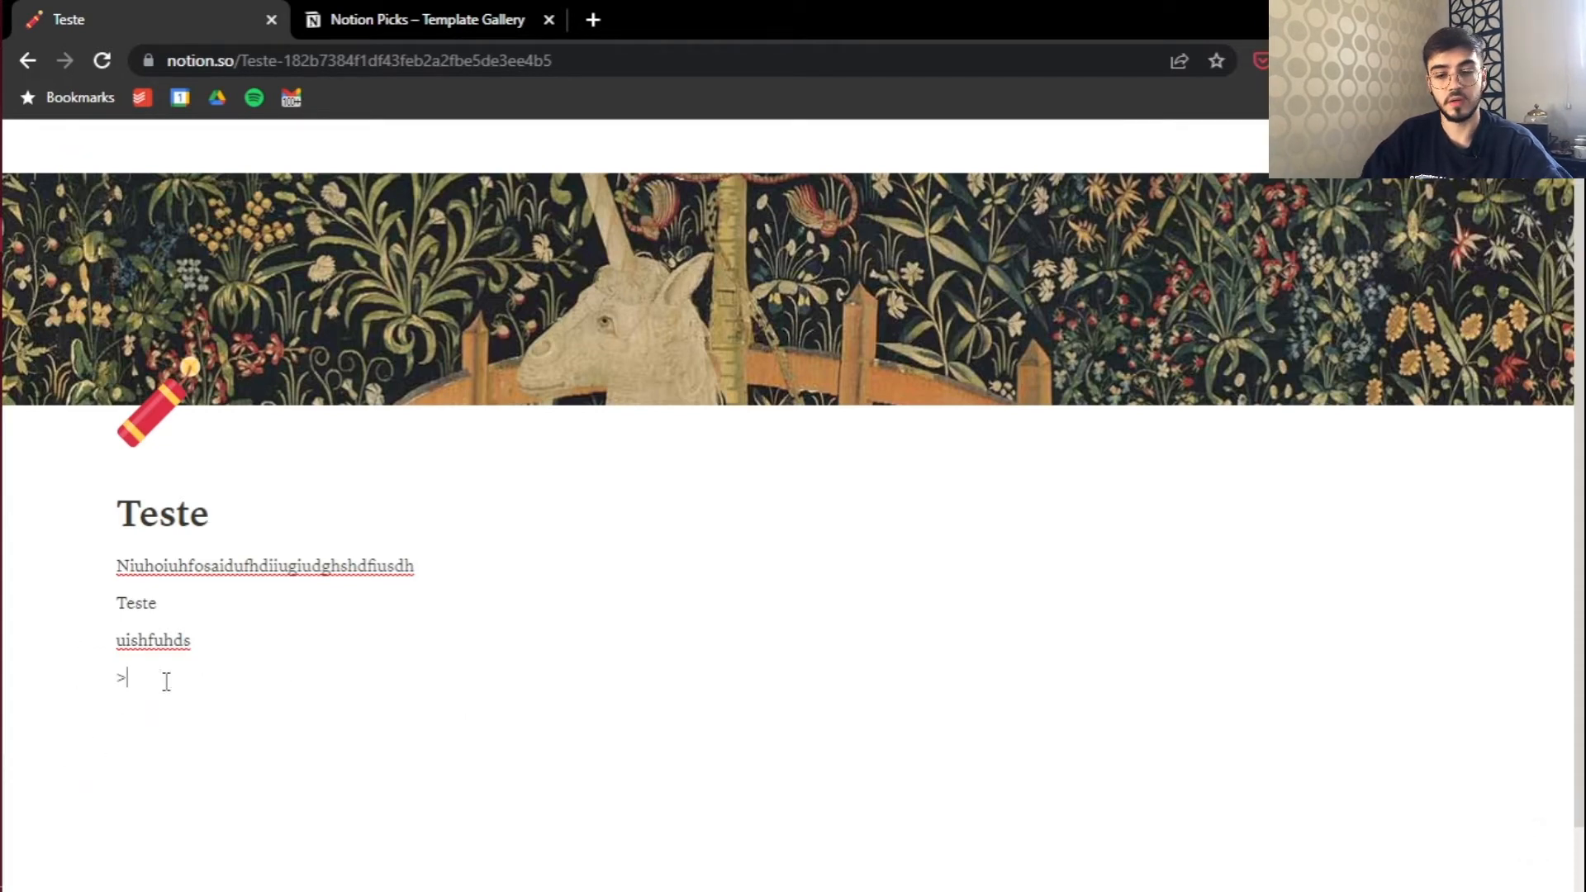
type(" uhdsiufhsdiu")
key("Return")
type("udshfishda")
type("fiudf")
left_click(128, 678)
left_click(128, 678)
left_click(128, 678)
Step: Add a horizontal divider line below the toggle
key("Return")
type("- ---")
key("BackSpace")
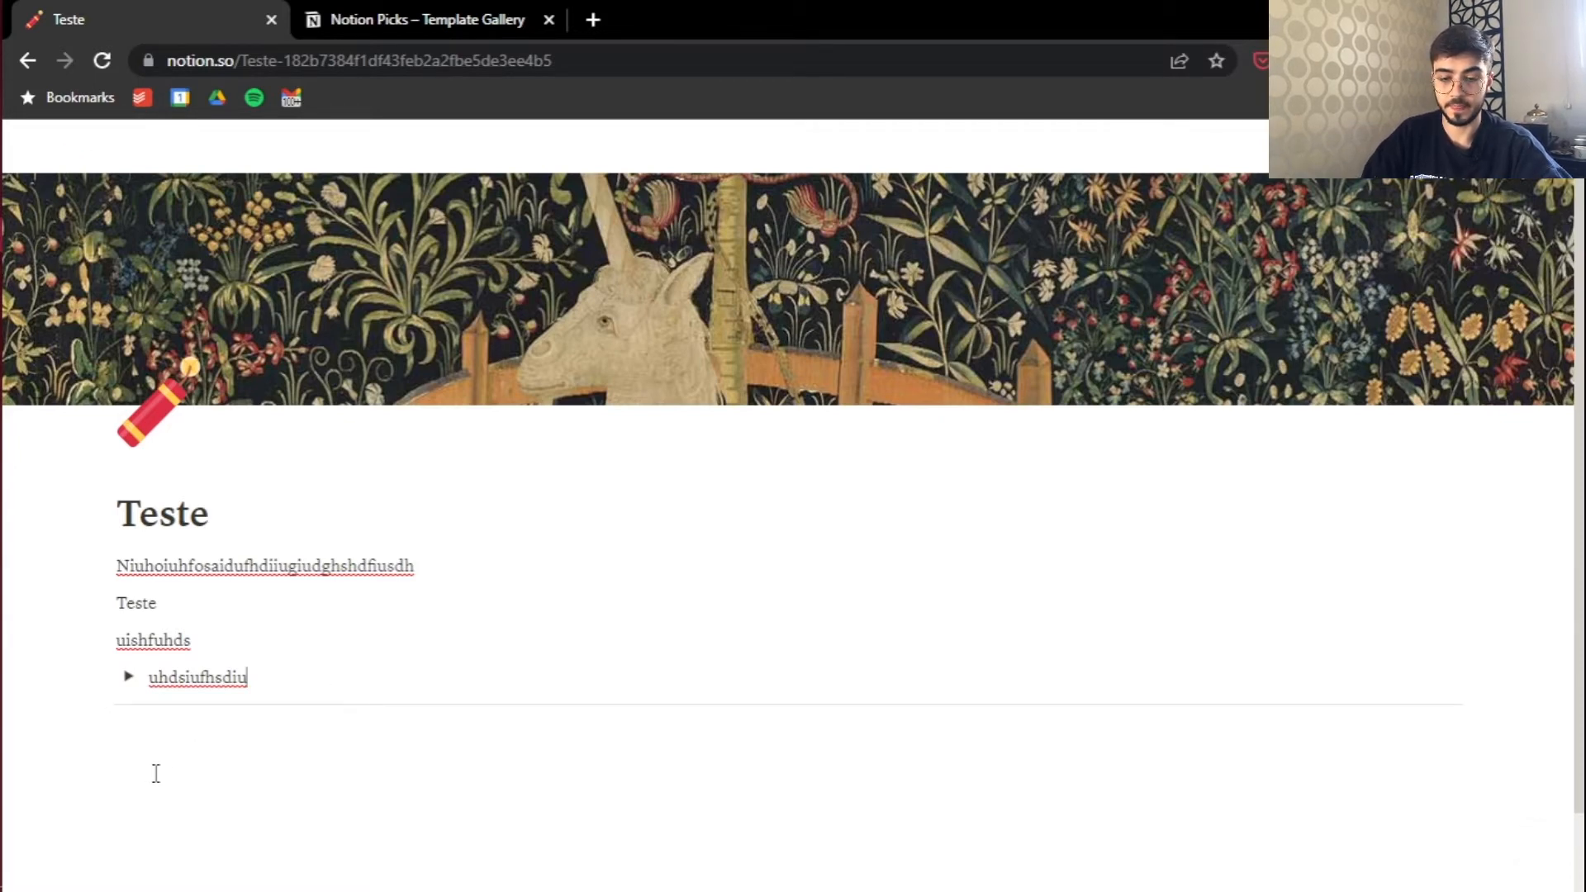
Step: Try an empty bulleted list item between the toggle and the divider
key("Return")
key("BackSpace")
type("-")
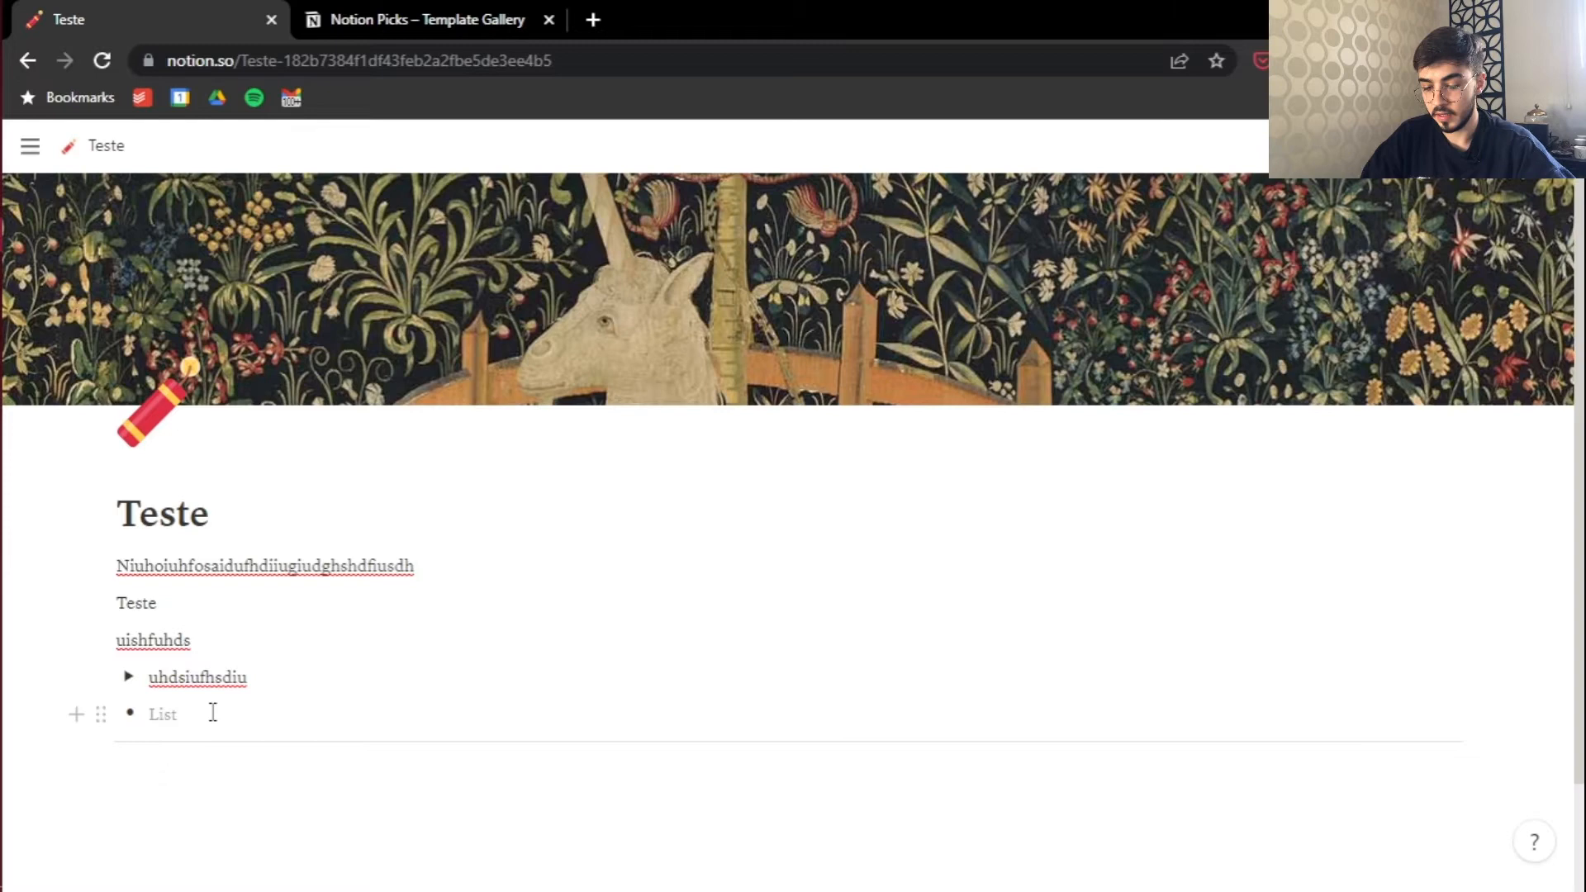
key("BackSpace")
Step: Add a Heading 1 reading "Título 1" between the toggle and the divider
type("#")
key("Return")
key("BackSpace")
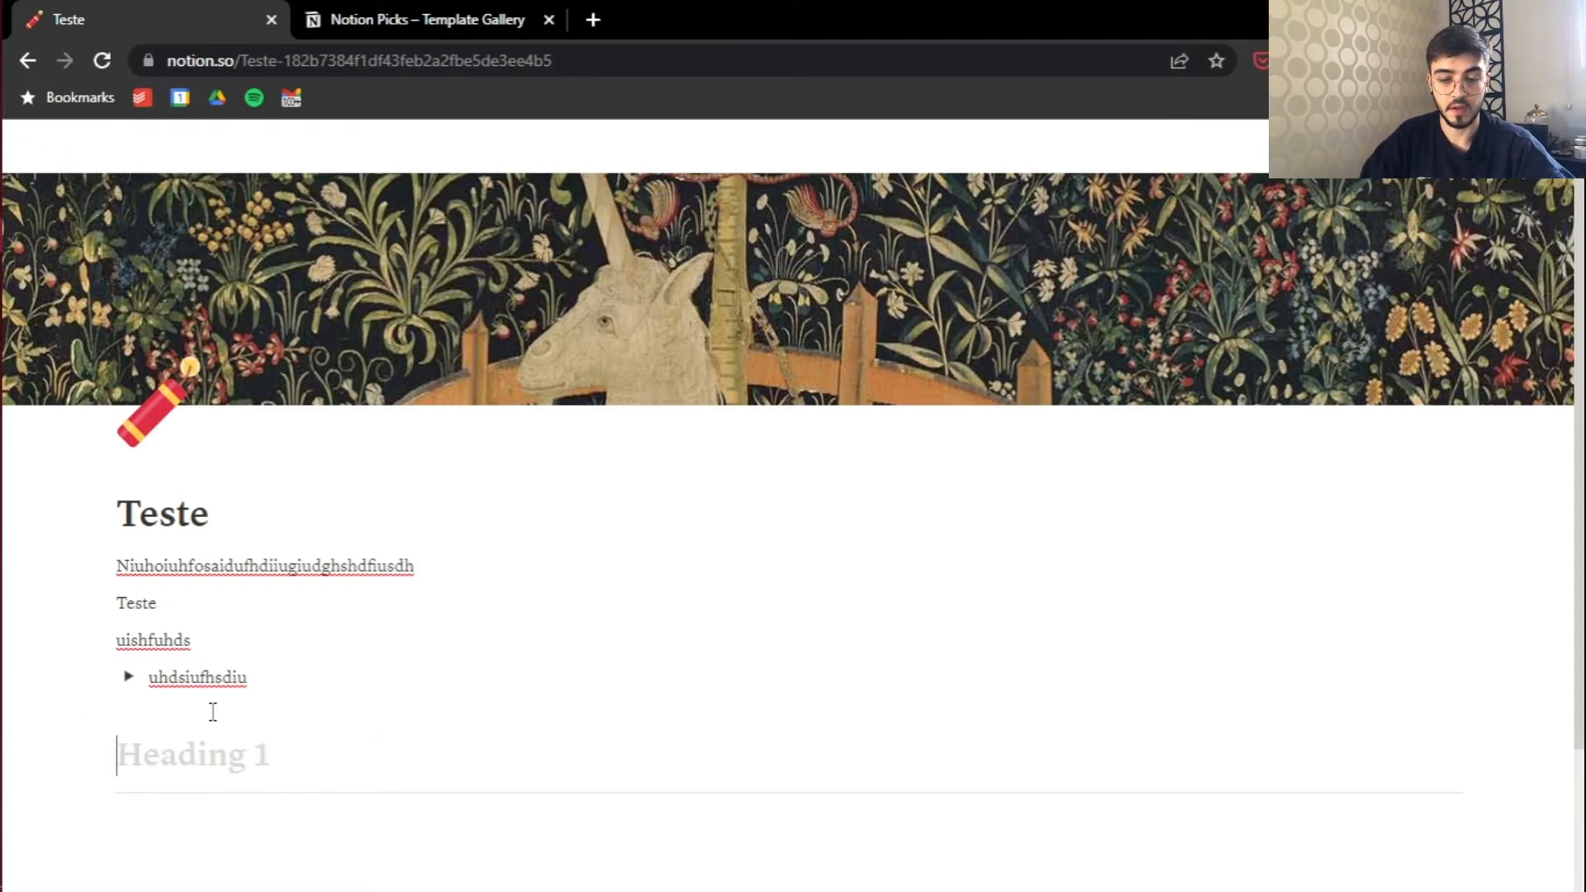
type("Título 1")
key("Return")
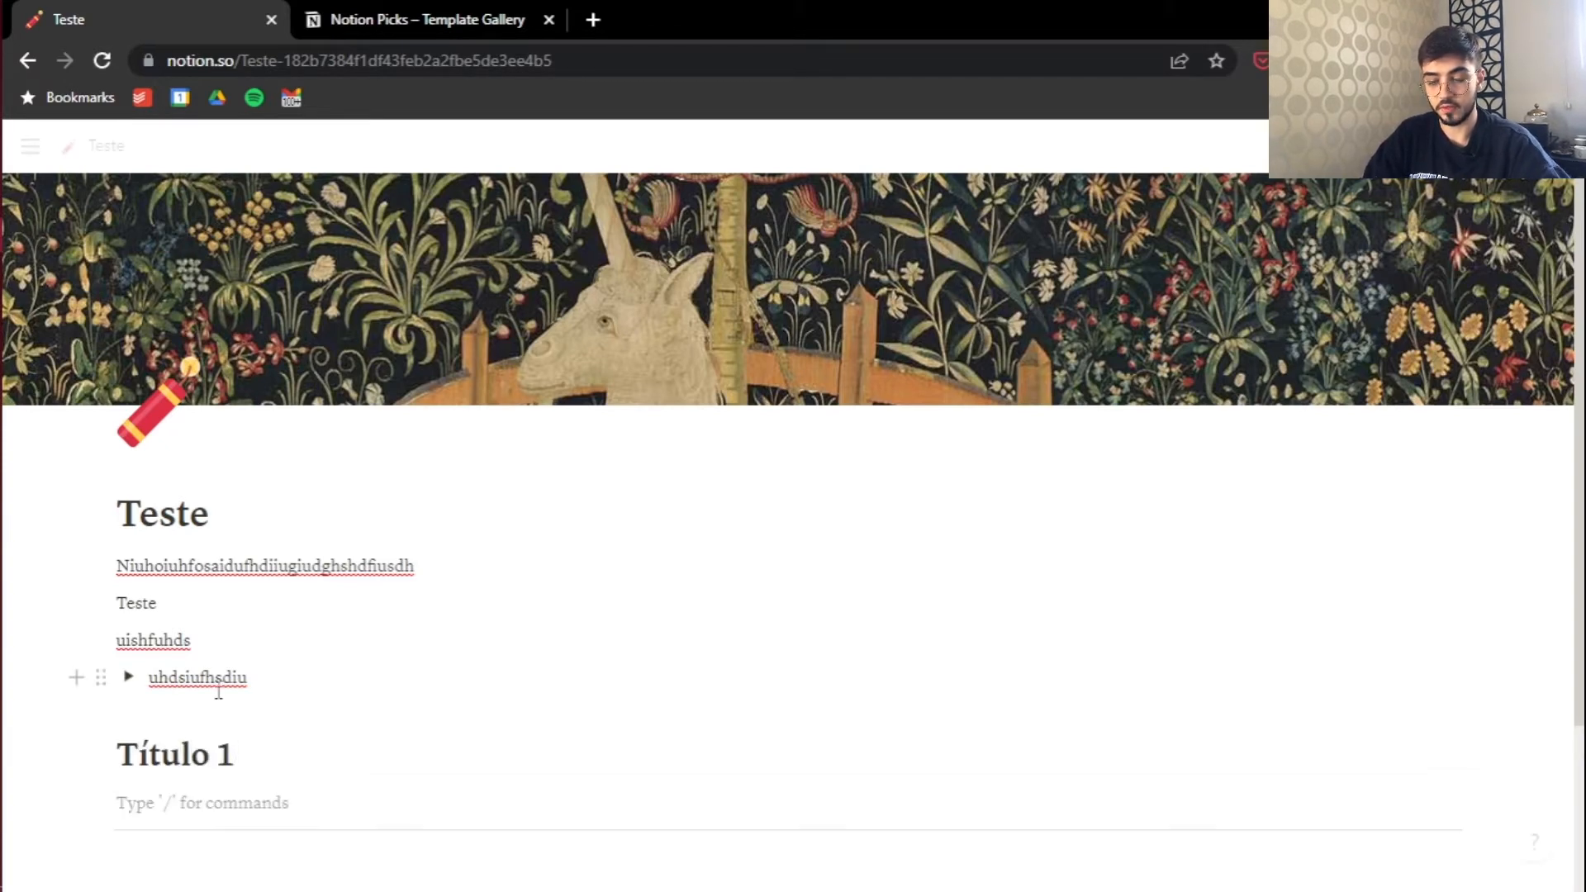
Step: Add a Heading 2 reading "Título 2" under the first heading
type("##")
key("space")
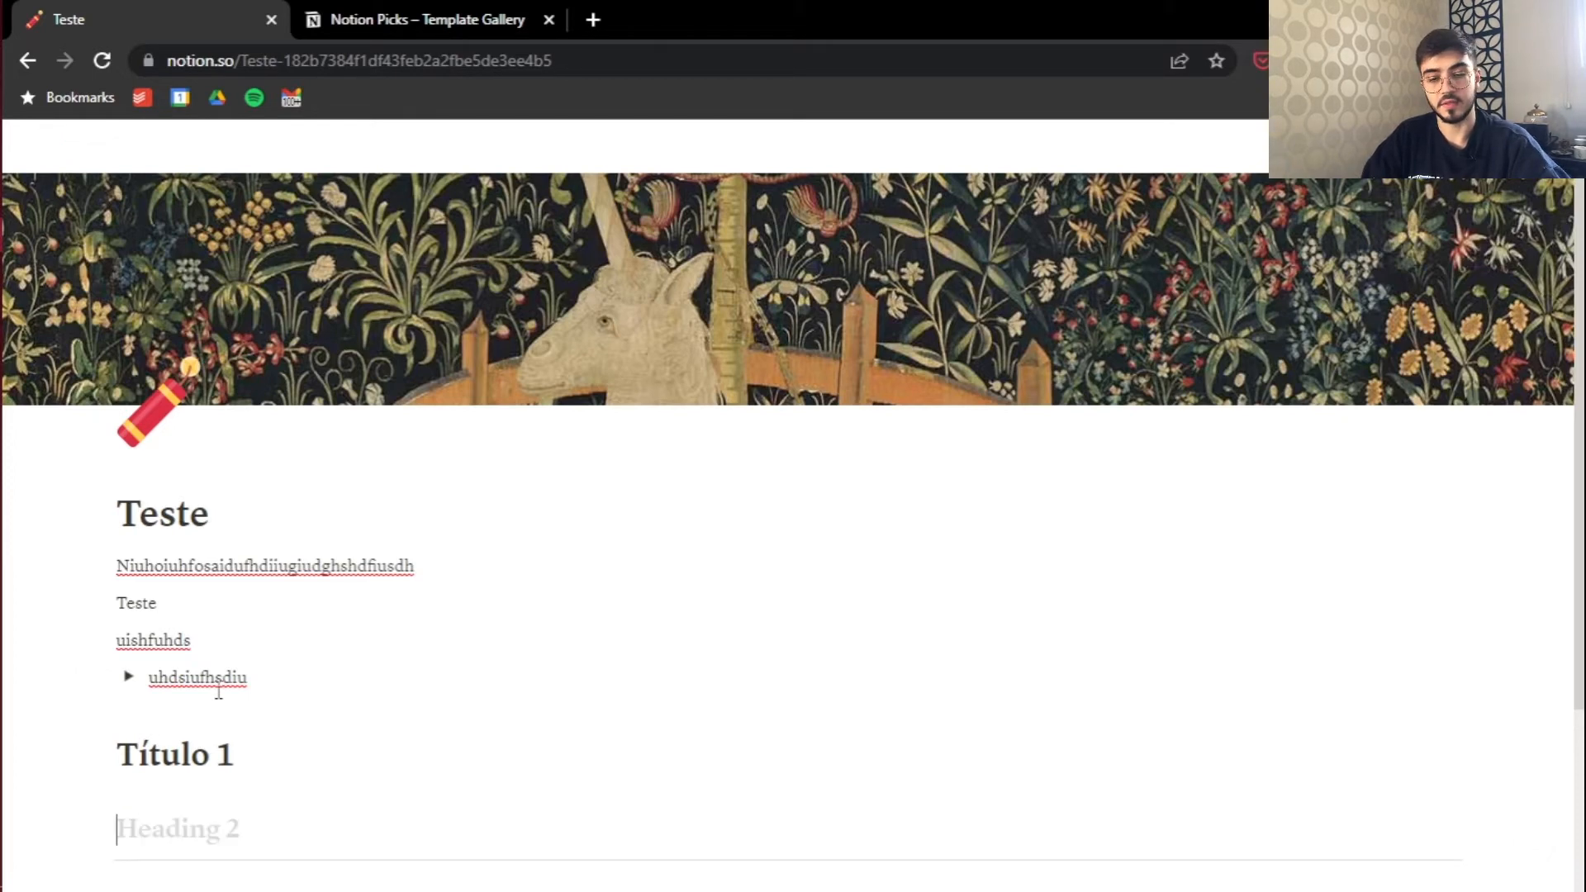
type("Títu")
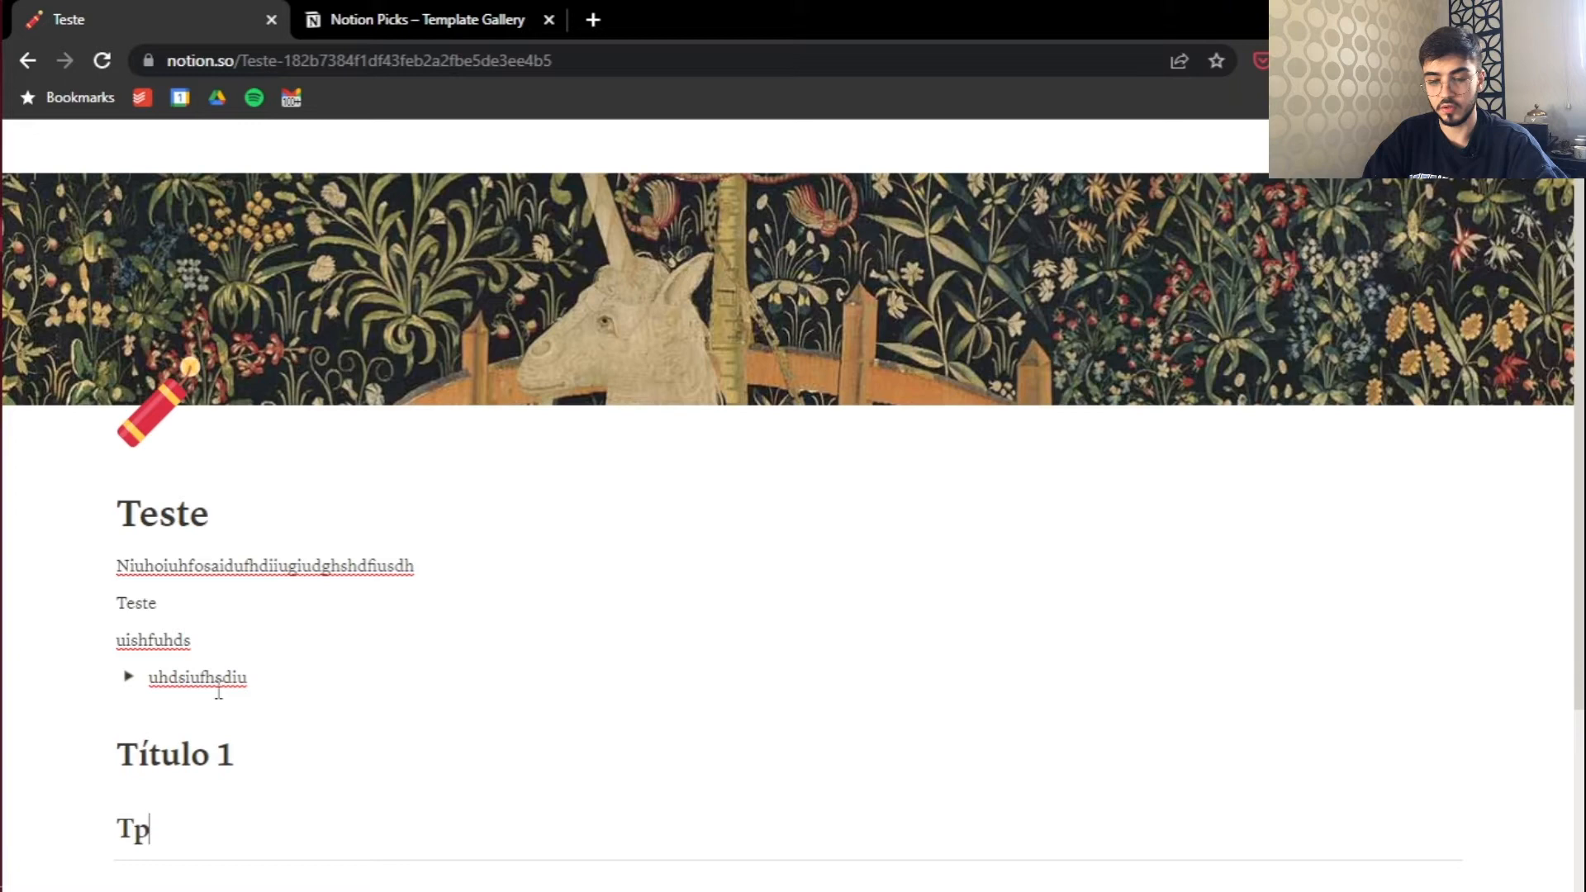
key("BackSpace")
key("BackSpace")
key("BackSpace")
type("ítulo 2")
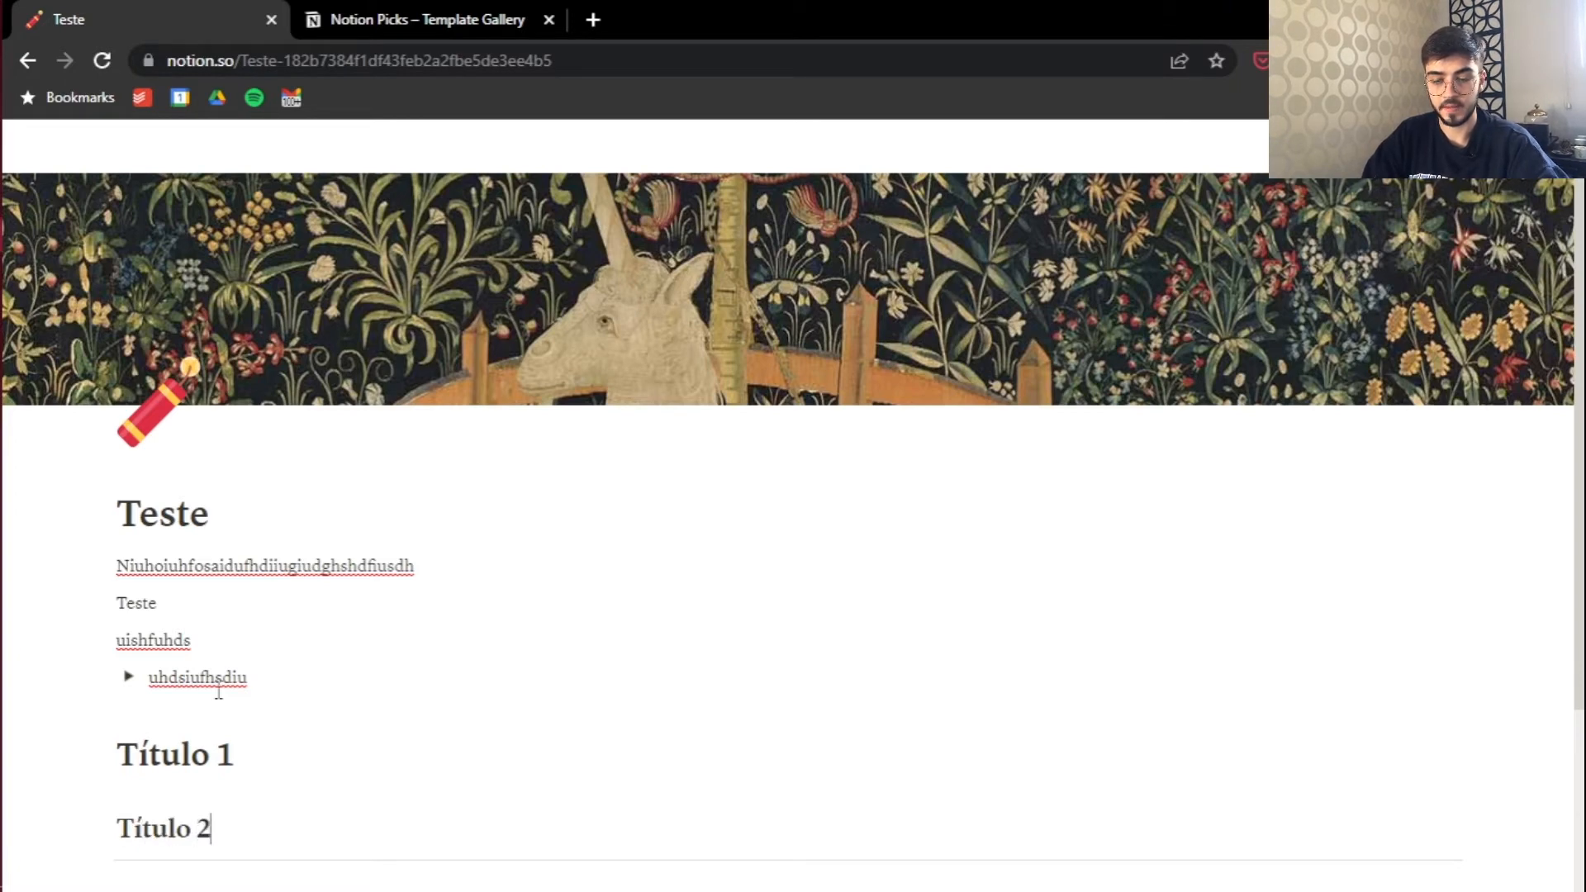
Step: Add a Heading 3 reading "Título 3" under the second heading
key("Return")
type("### ")
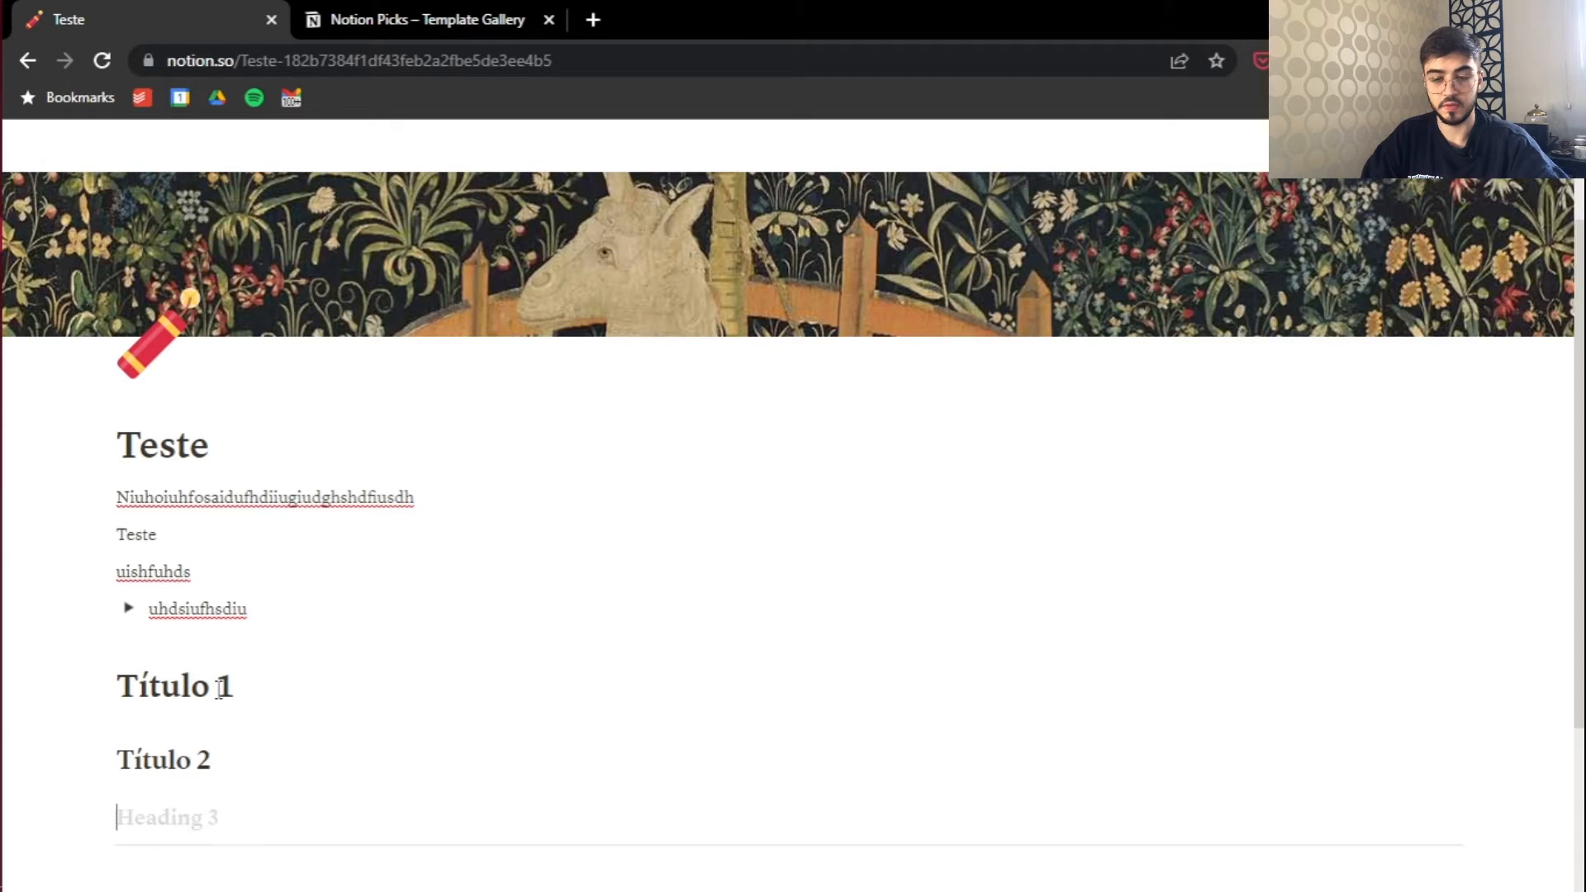
type("Título 3")
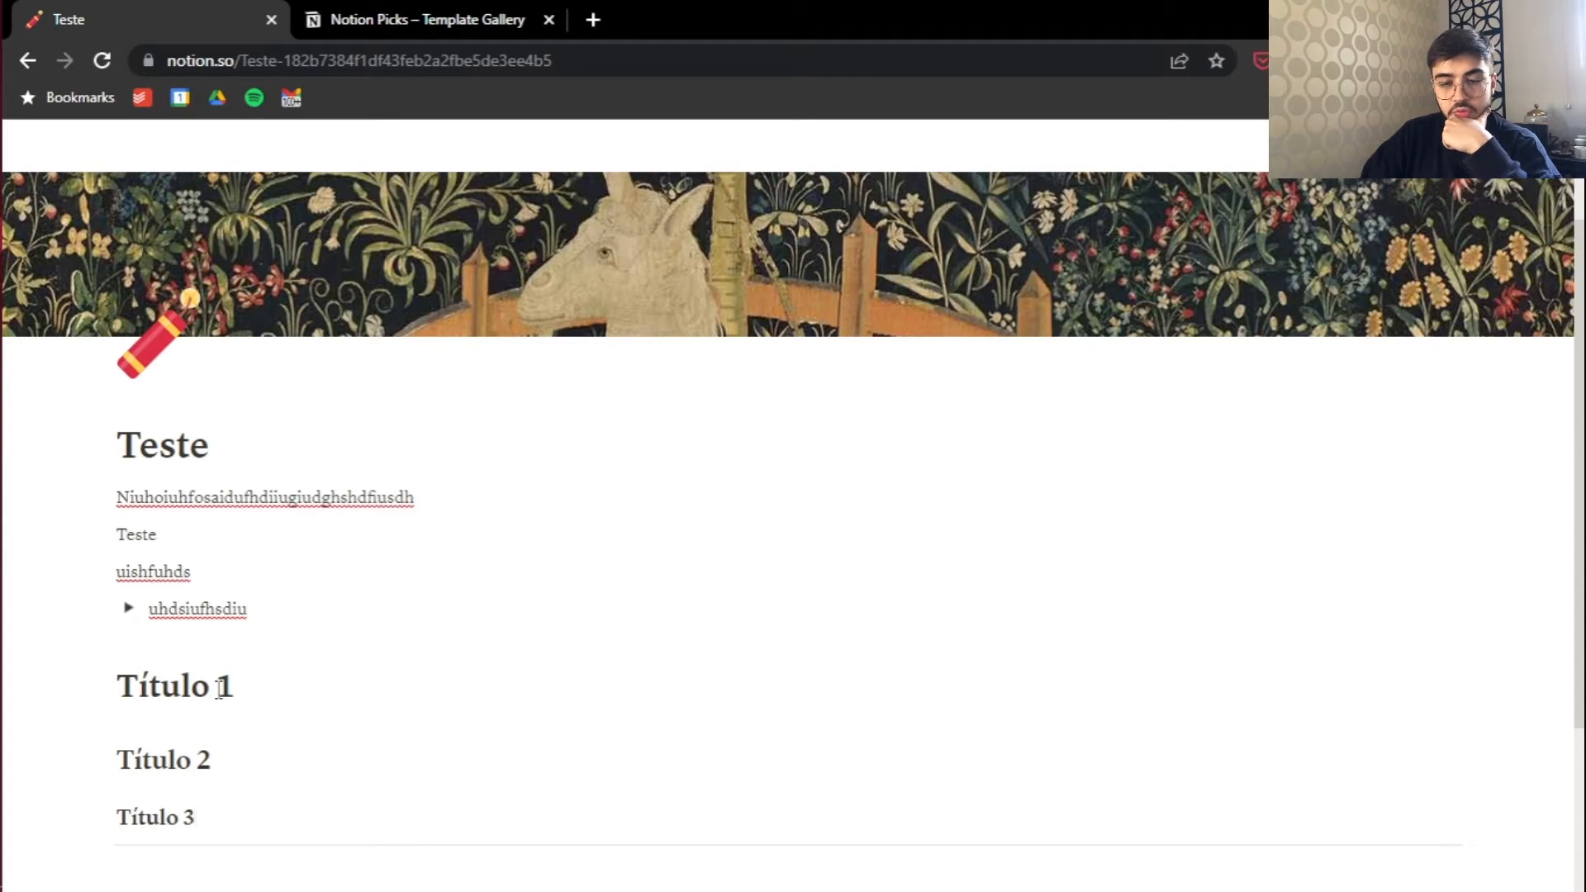
left_click_drag(154, 505, 260, 653)
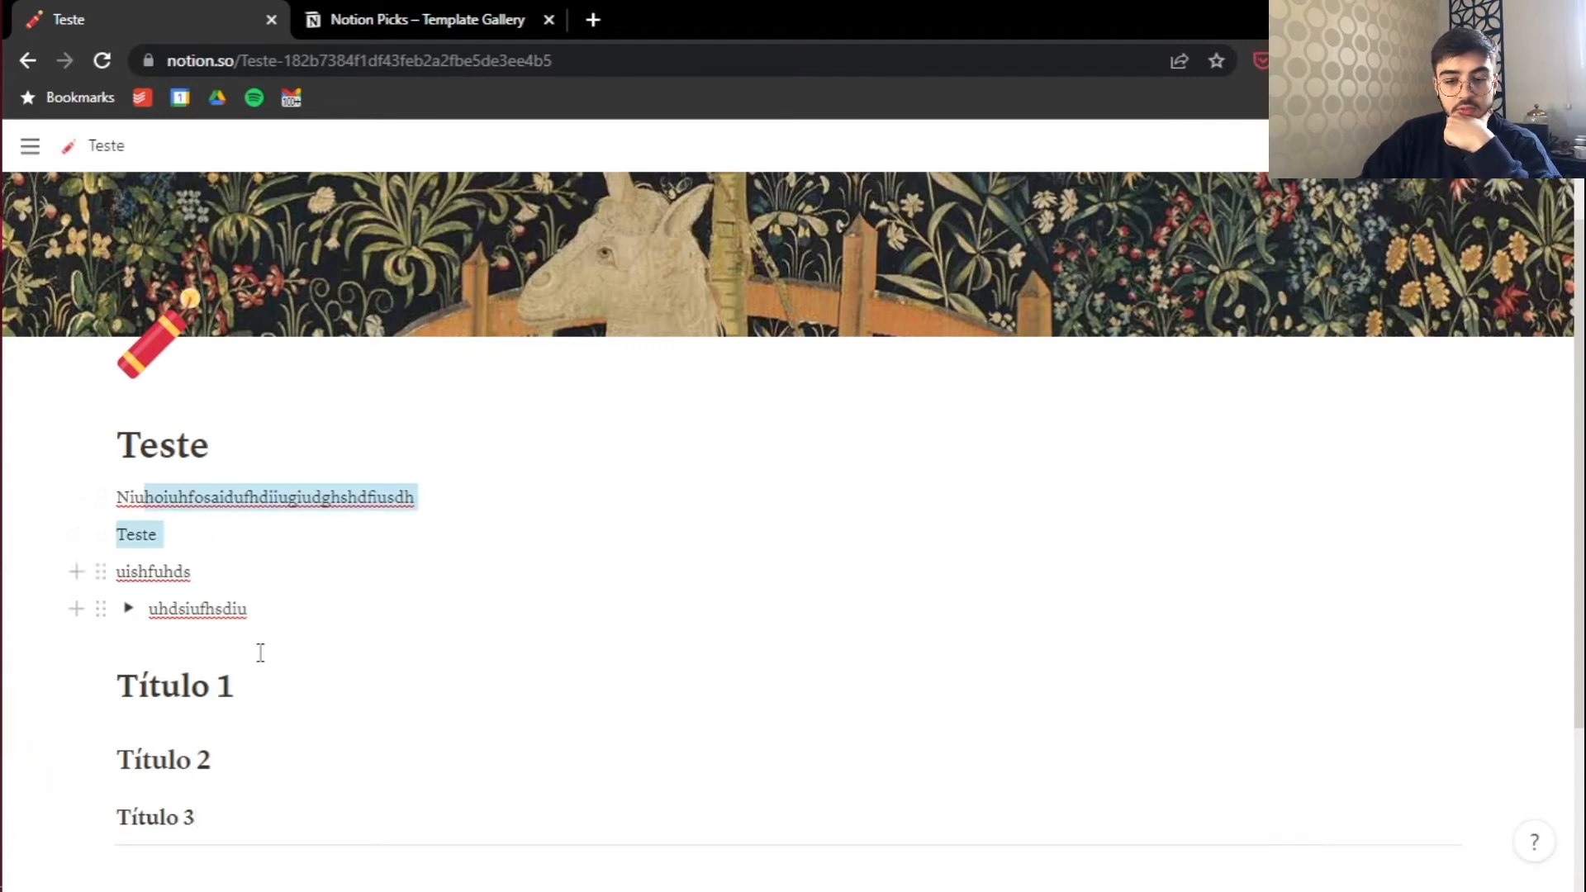
scroll(260, 653, "down", 3)
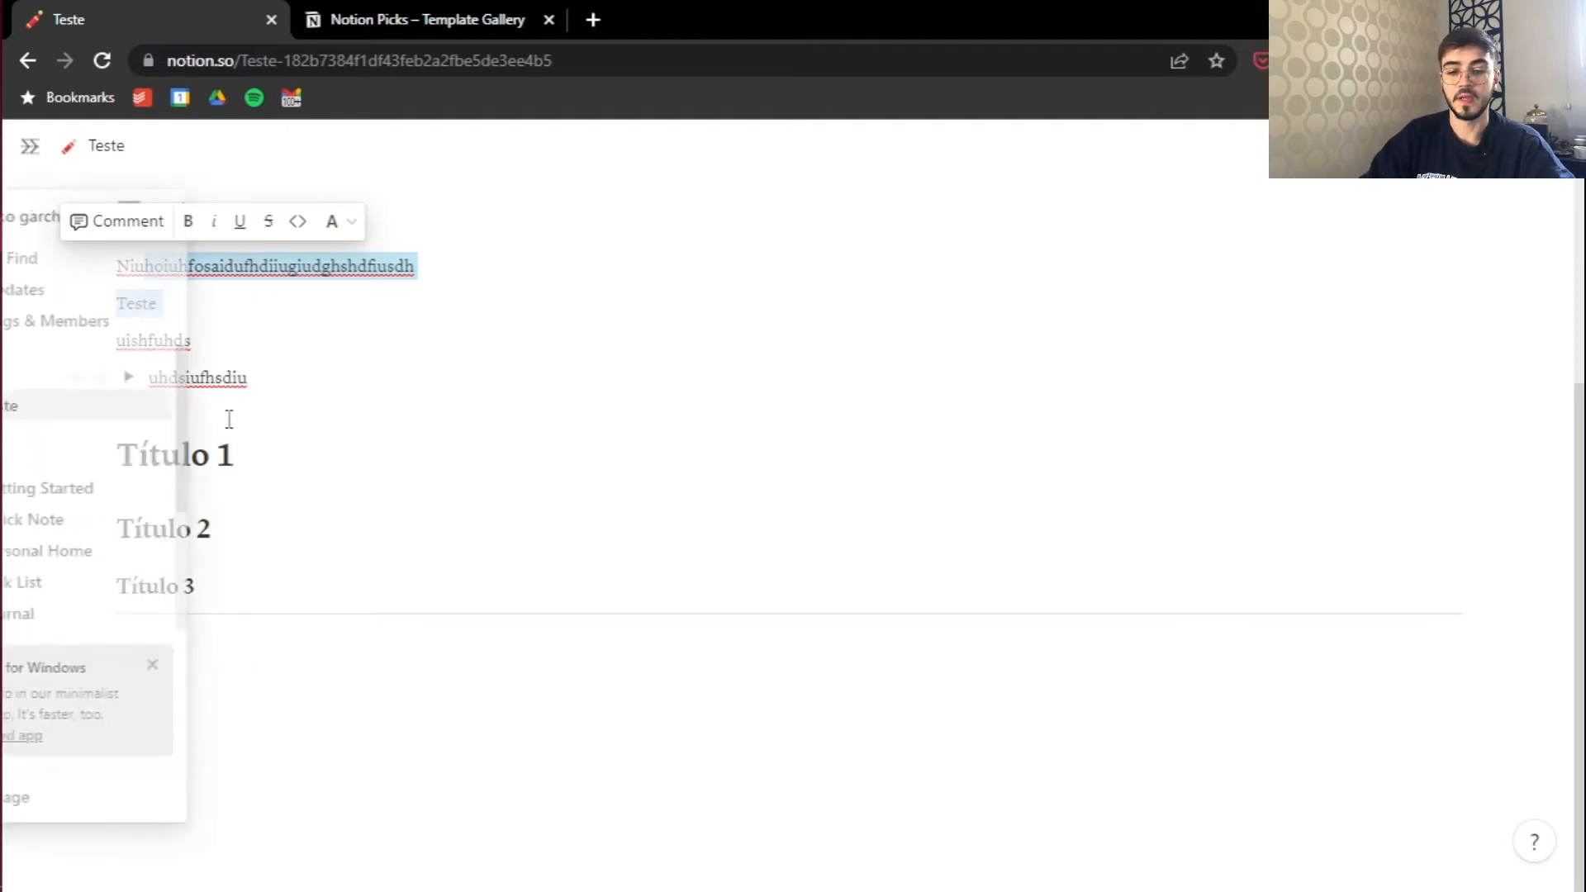
left_click_drag(241, 587, 120, 382)
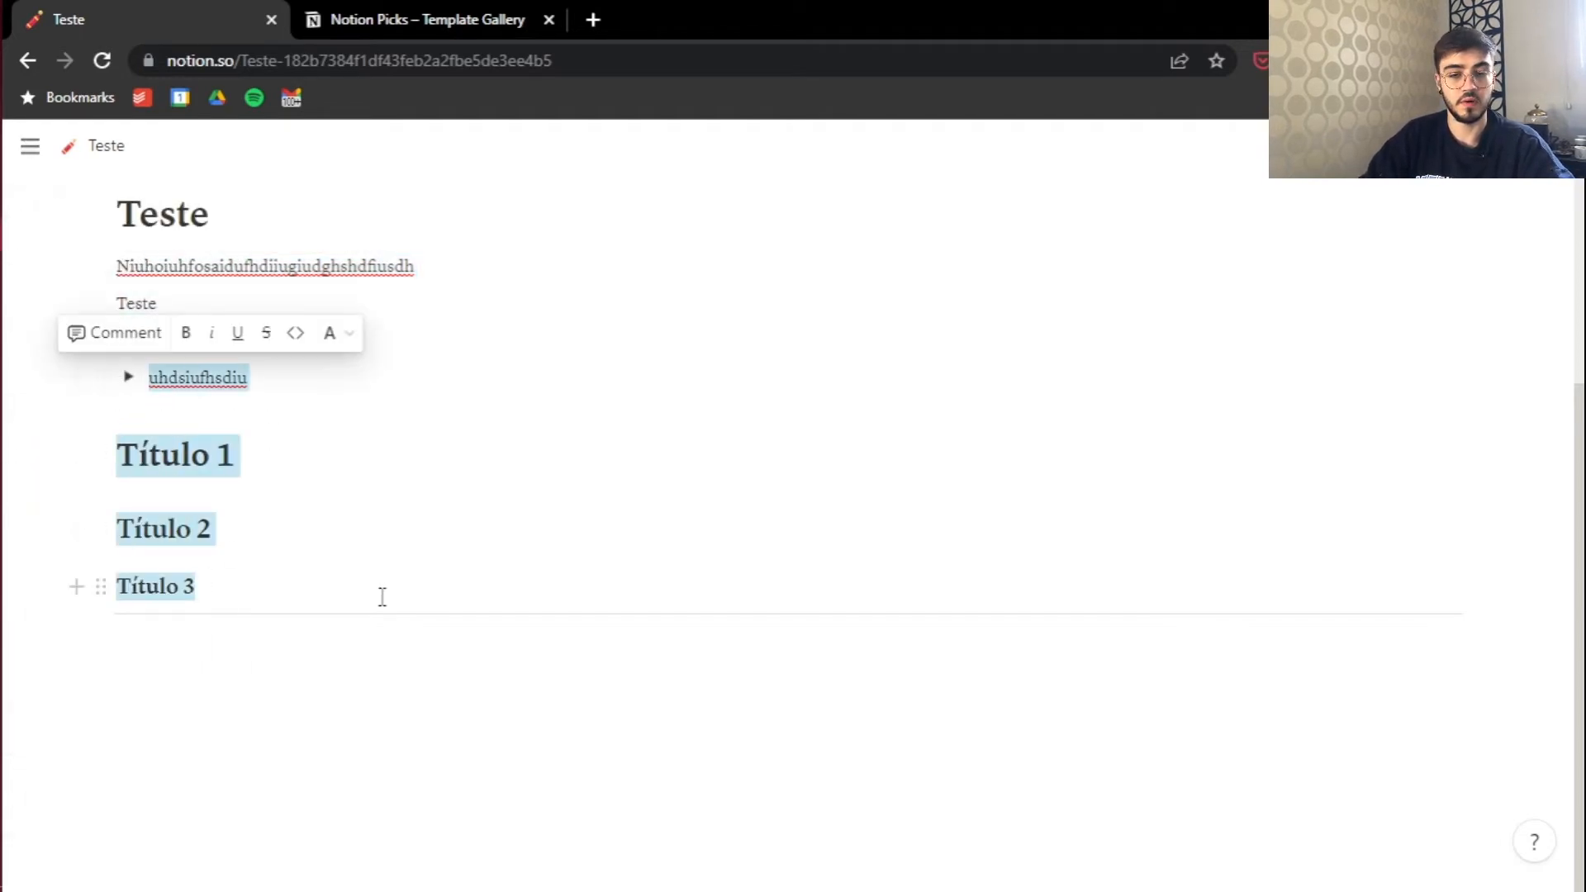
scroll(382, 594, "up", 2)
scroll(336, 690, "down", 2)
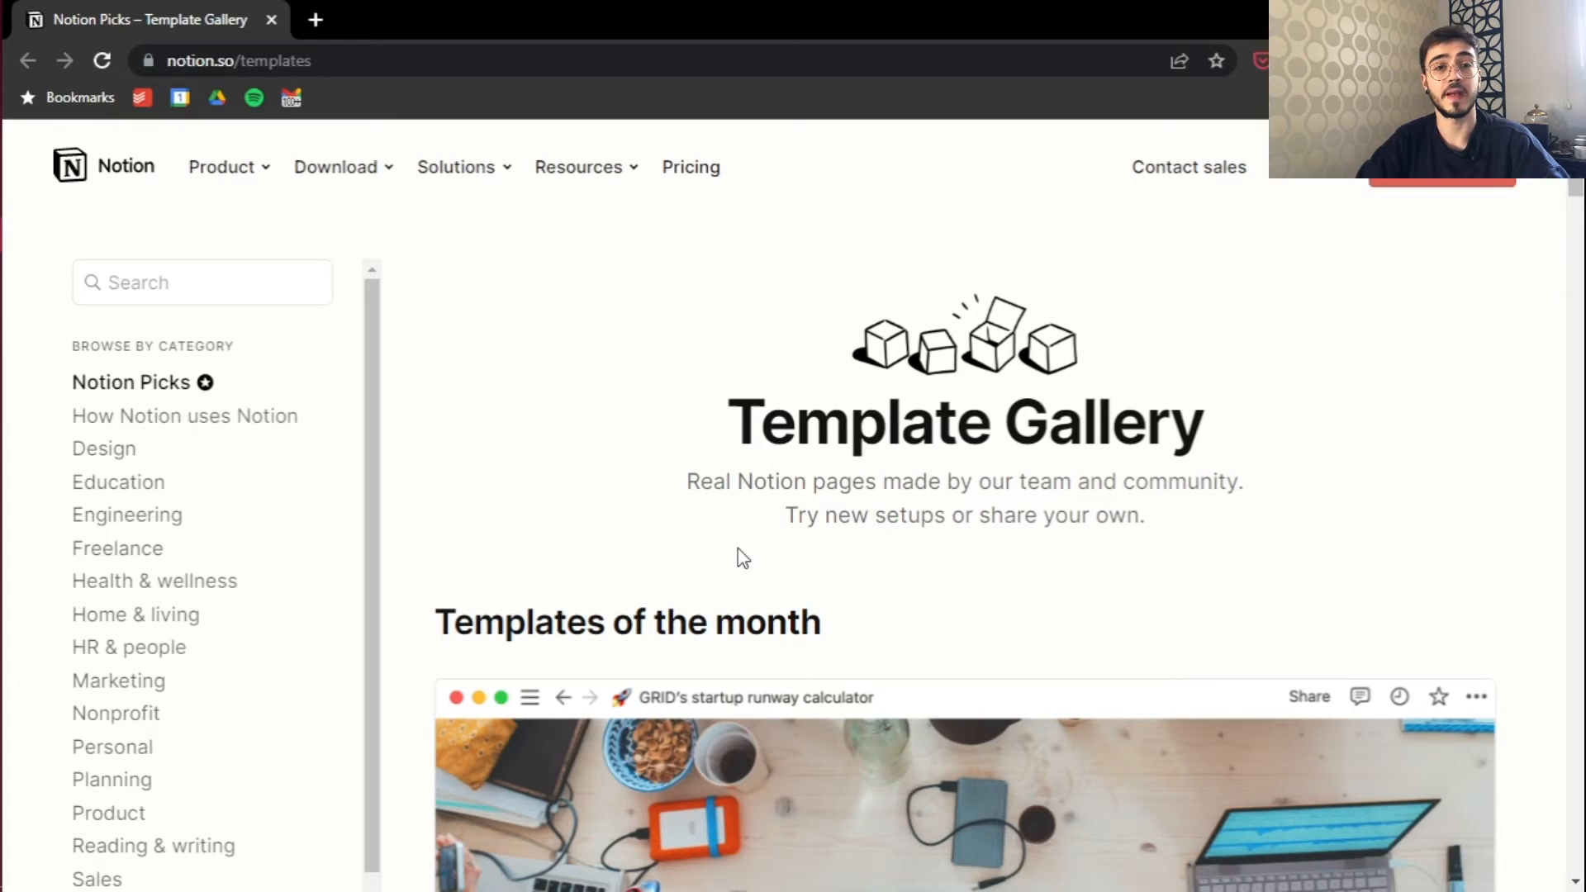
Step: Browse the Template Gallery's templates of the month and the Notion Picks collection
scroll(743, 559, "down", 10)
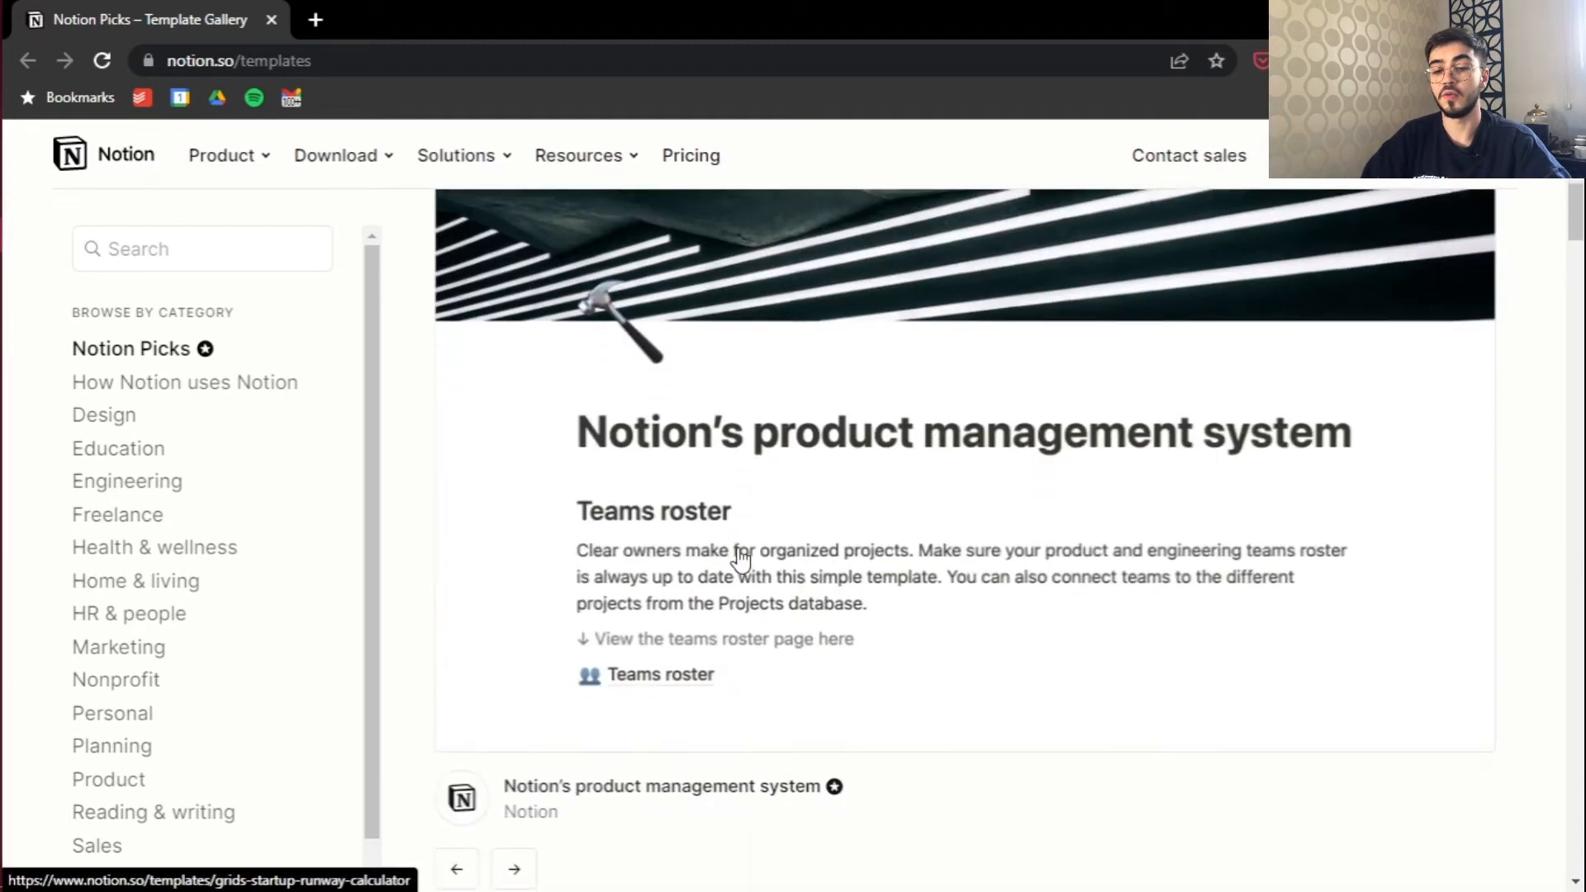
scroll(740, 560, "down", 1)
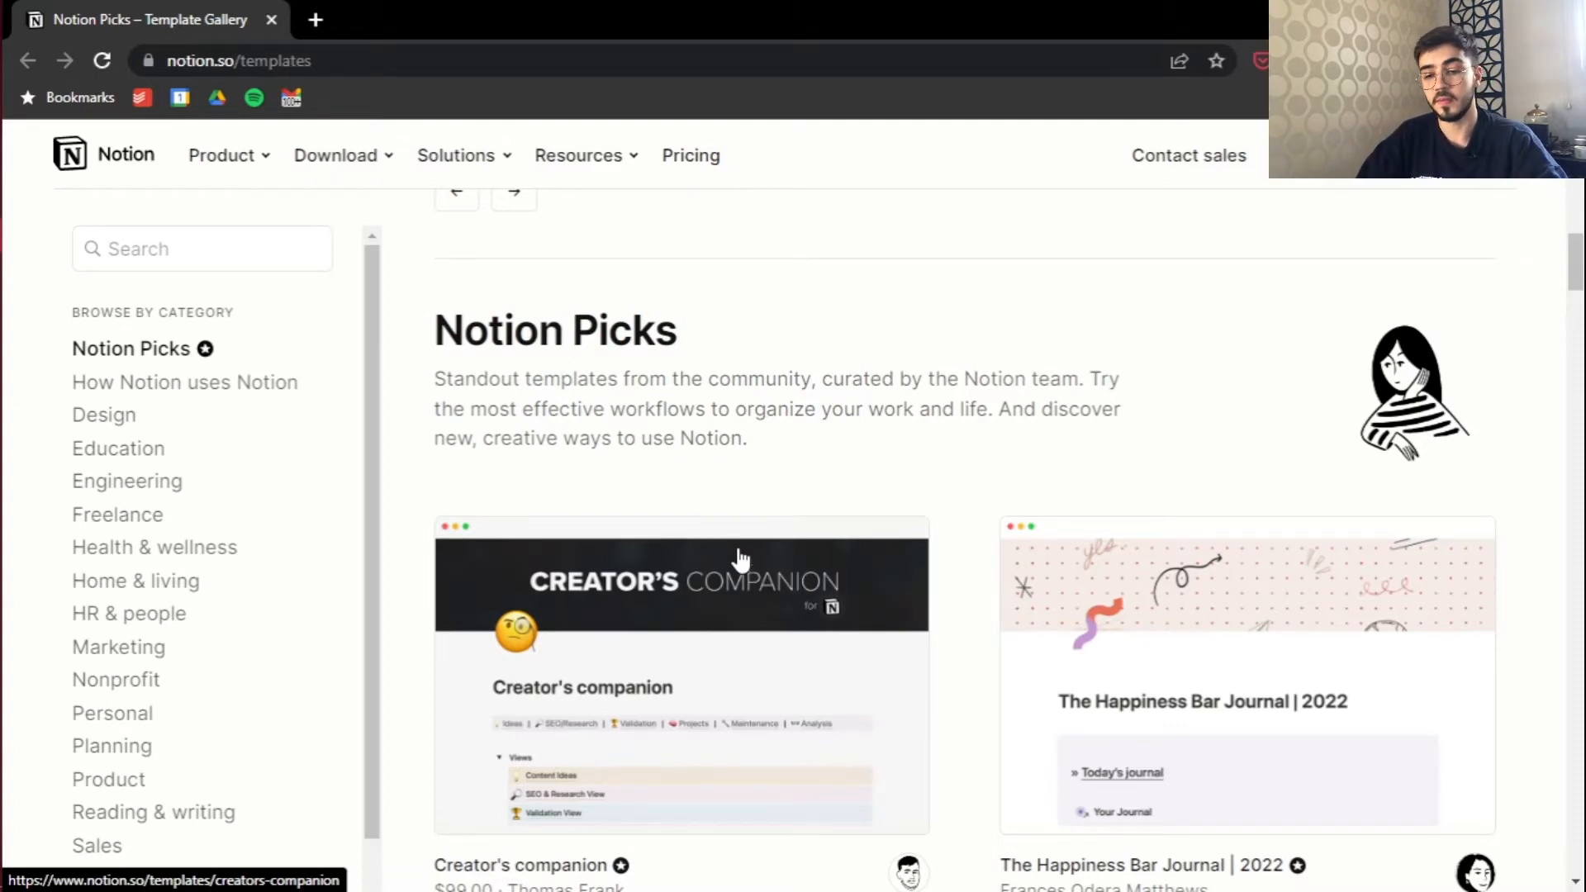
scroll(740, 559, "down", 2)
scroll(771, 609, "down", 1)
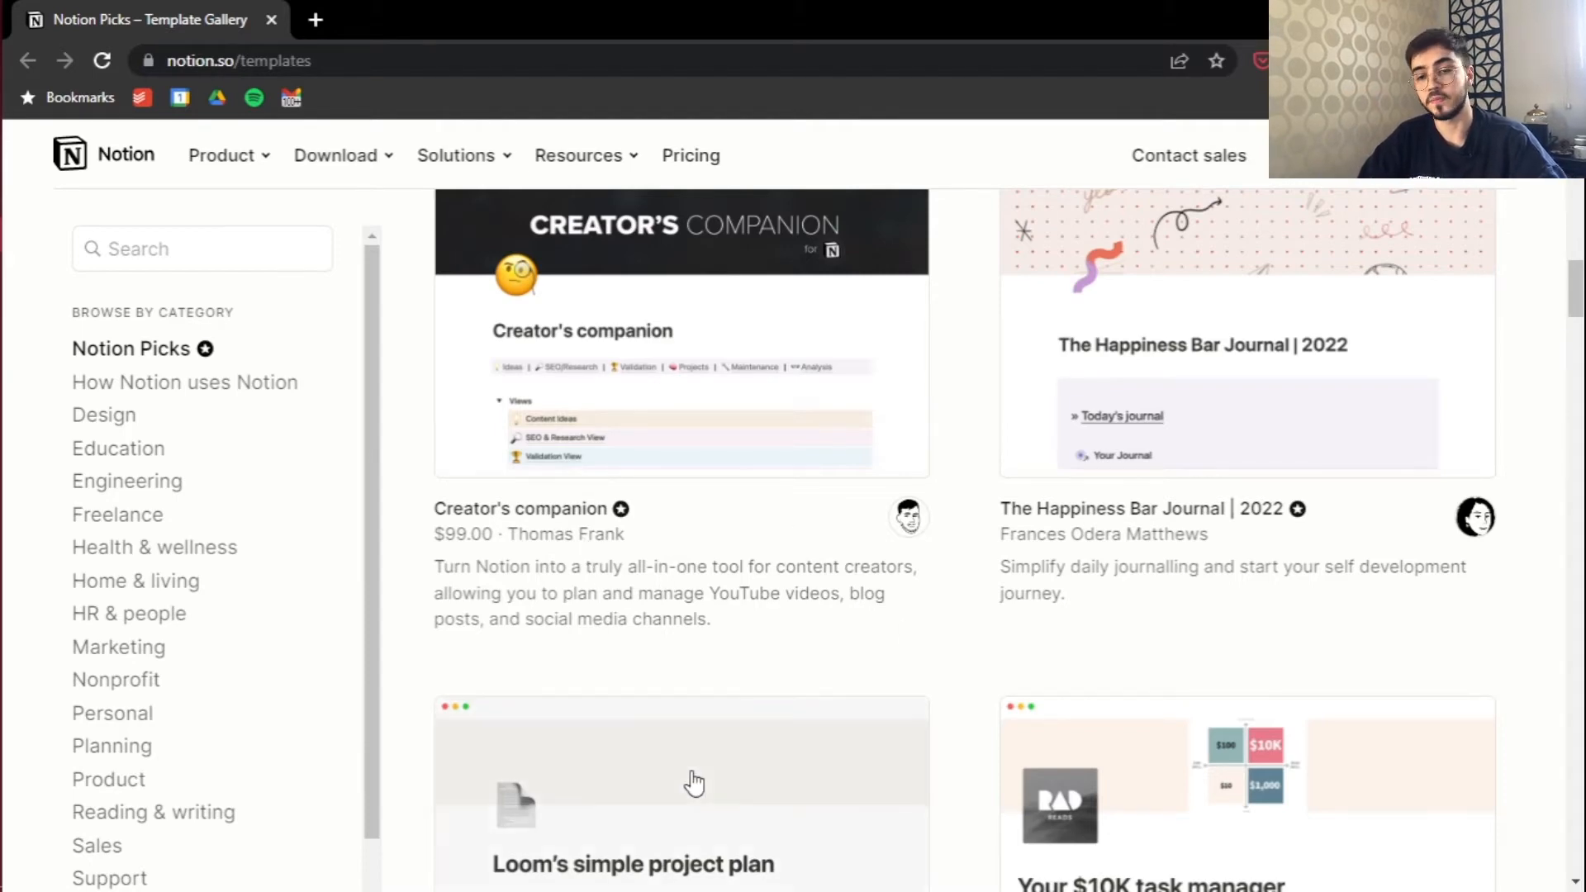
scroll(1035, 661, "down", 2)
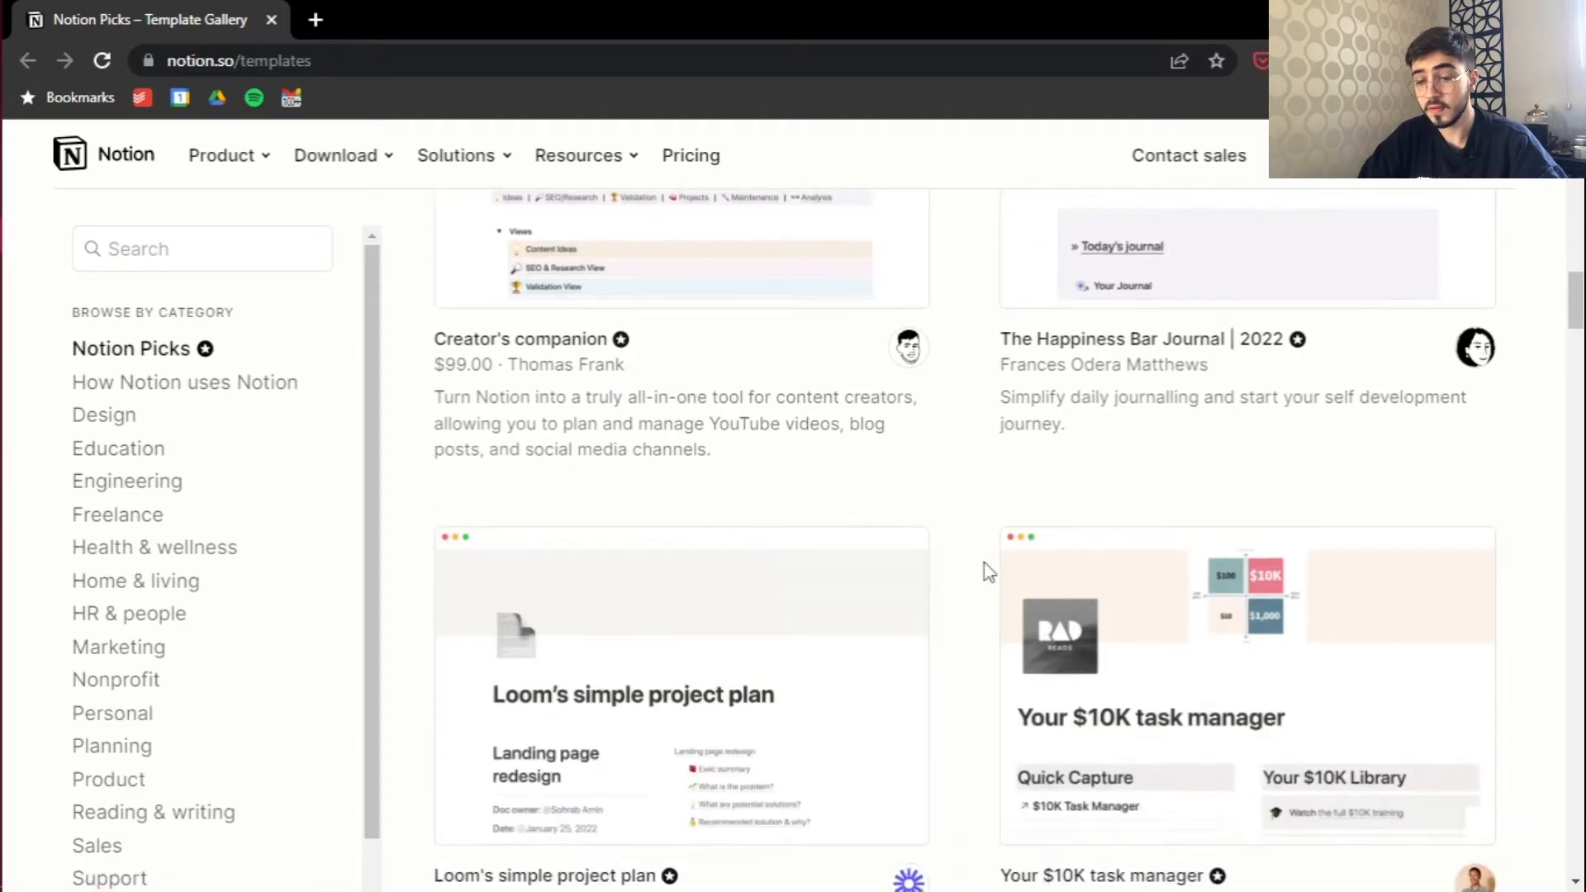
scroll(949, 662, "down", 6)
scroll(878, 730, "down", 6)
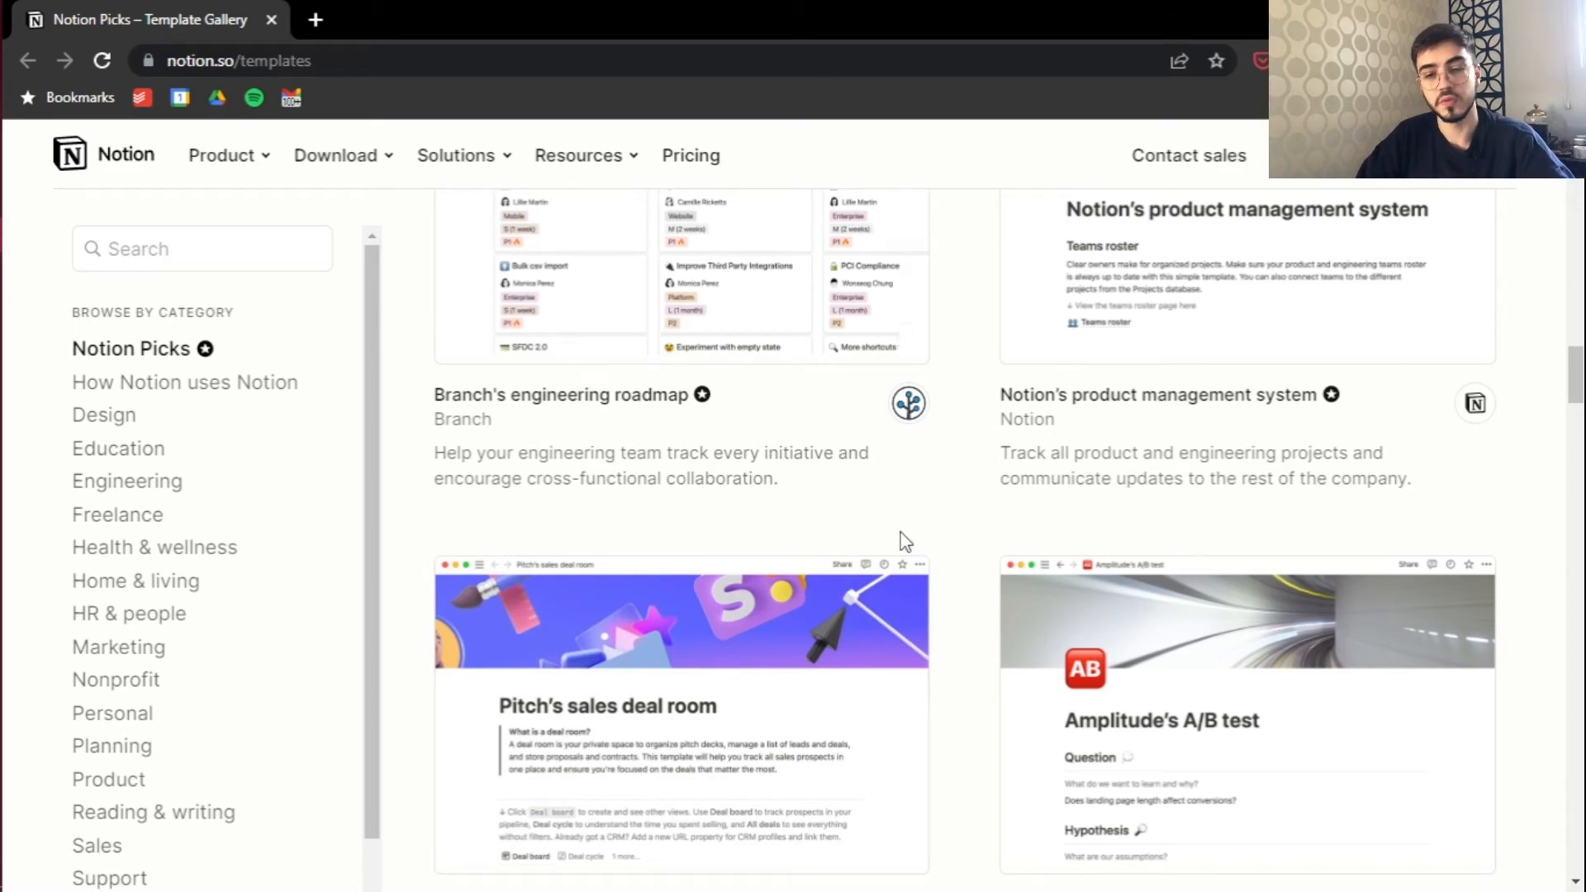
scroll(903, 541, "down", 1)
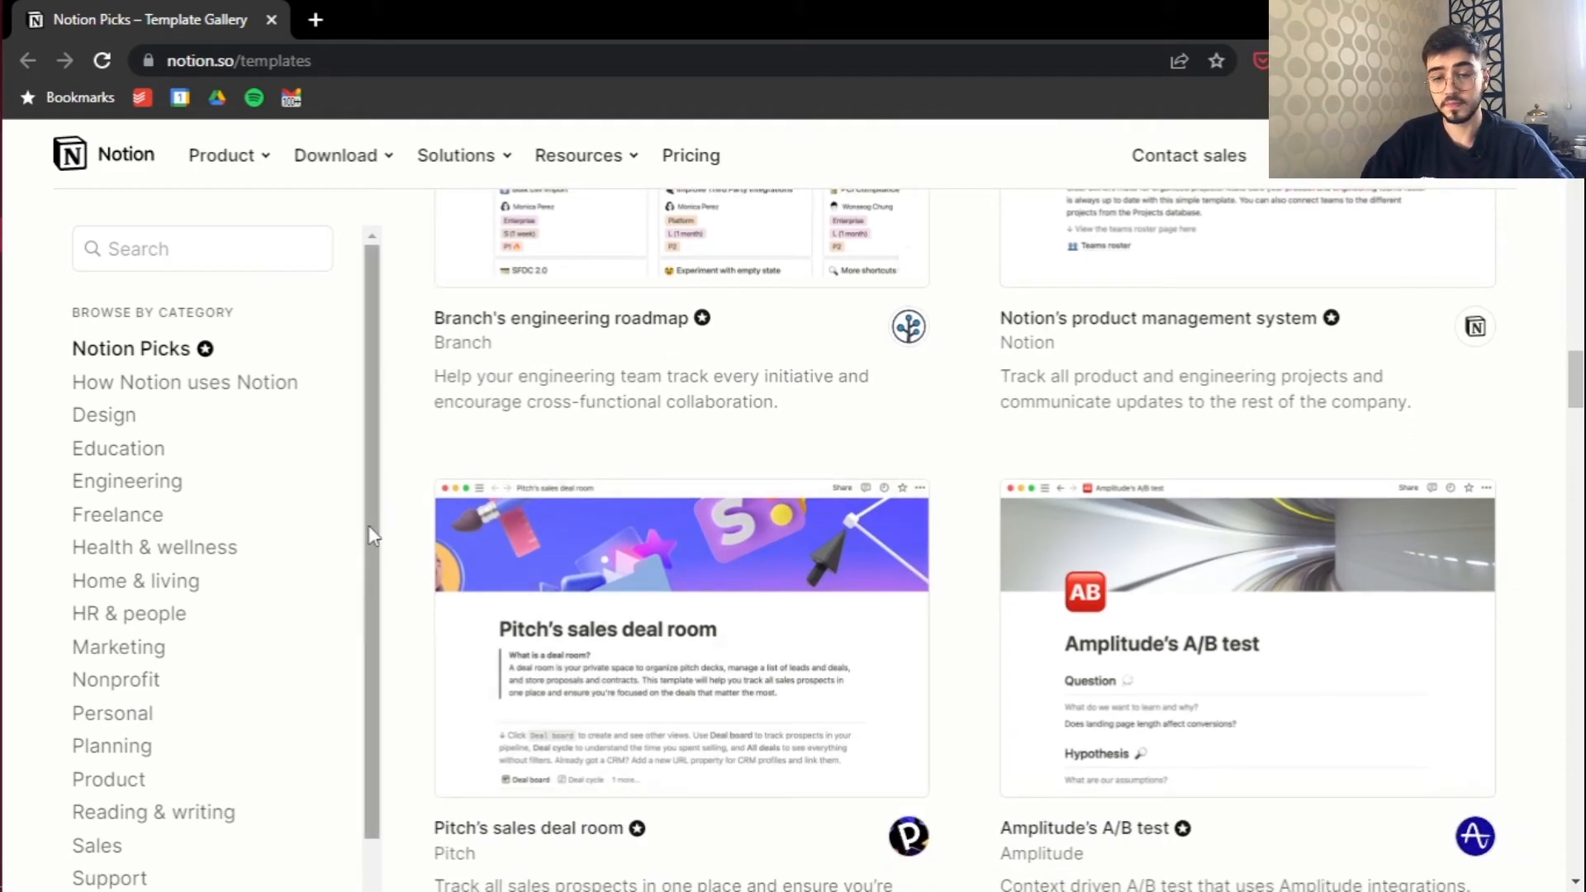
Step: Look through the gallery's template categories and open the Education category
left_click_drag(368, 526, 366, 577)
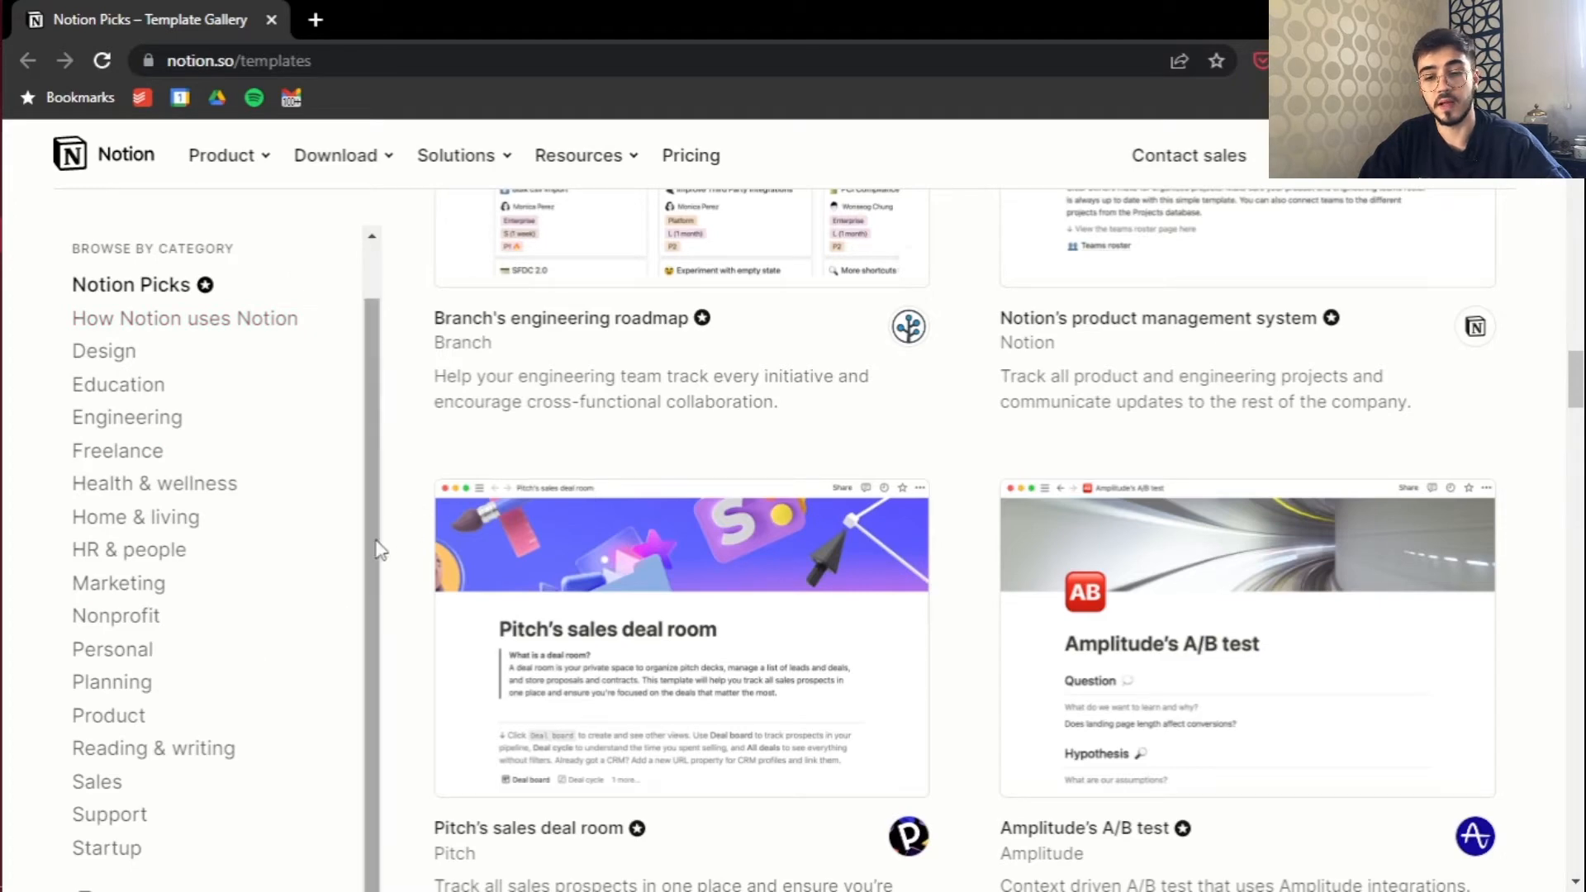
scroll(378, 524, "up", 1)
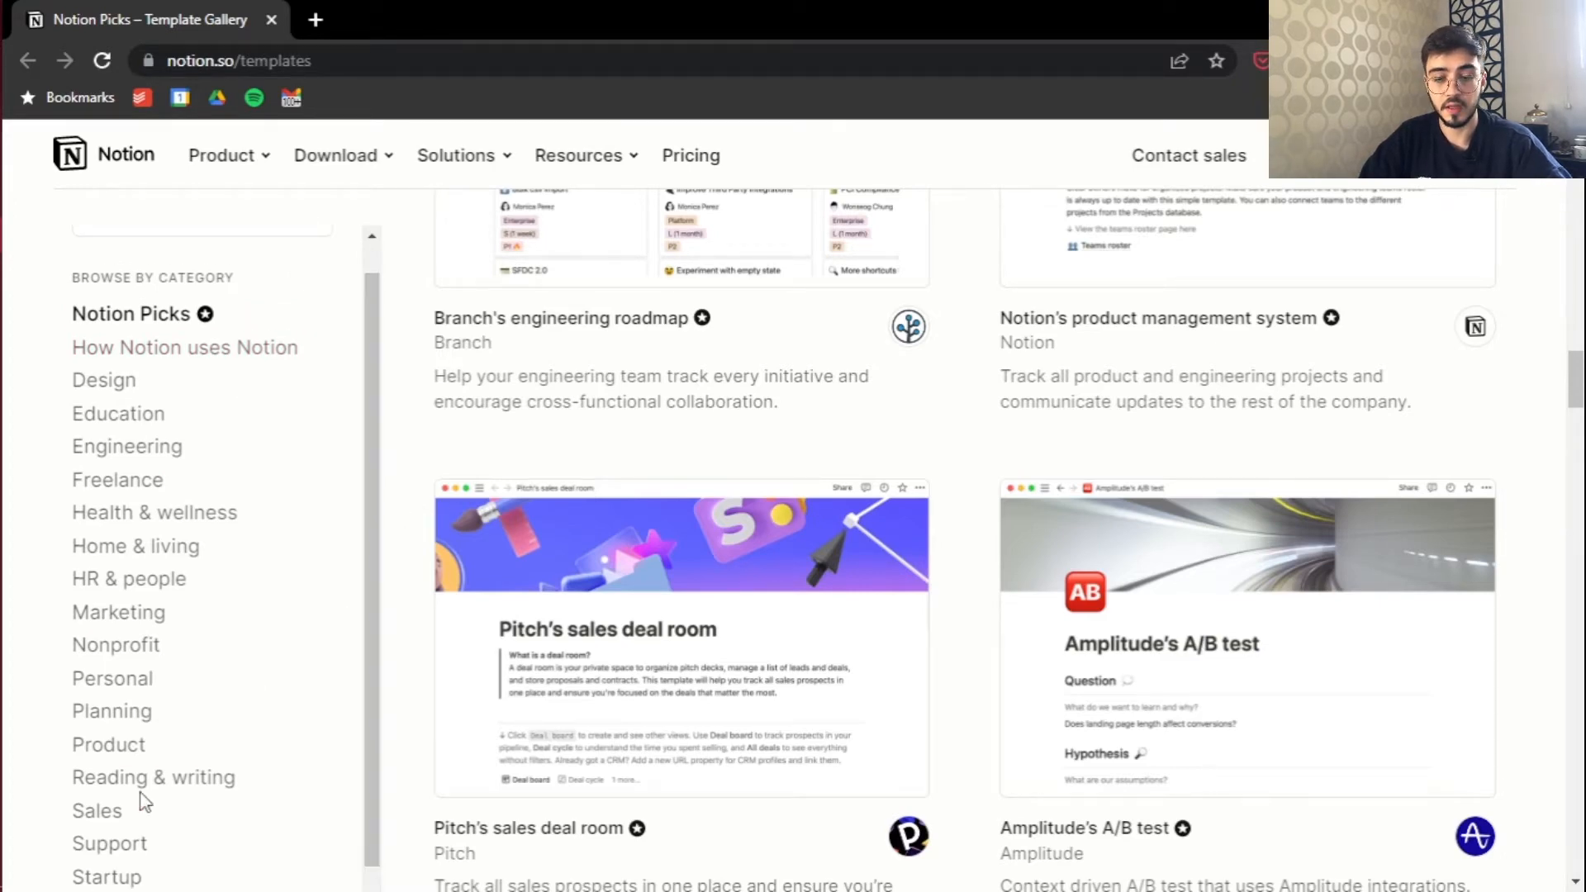
scroll(172, 730, "down", 1)
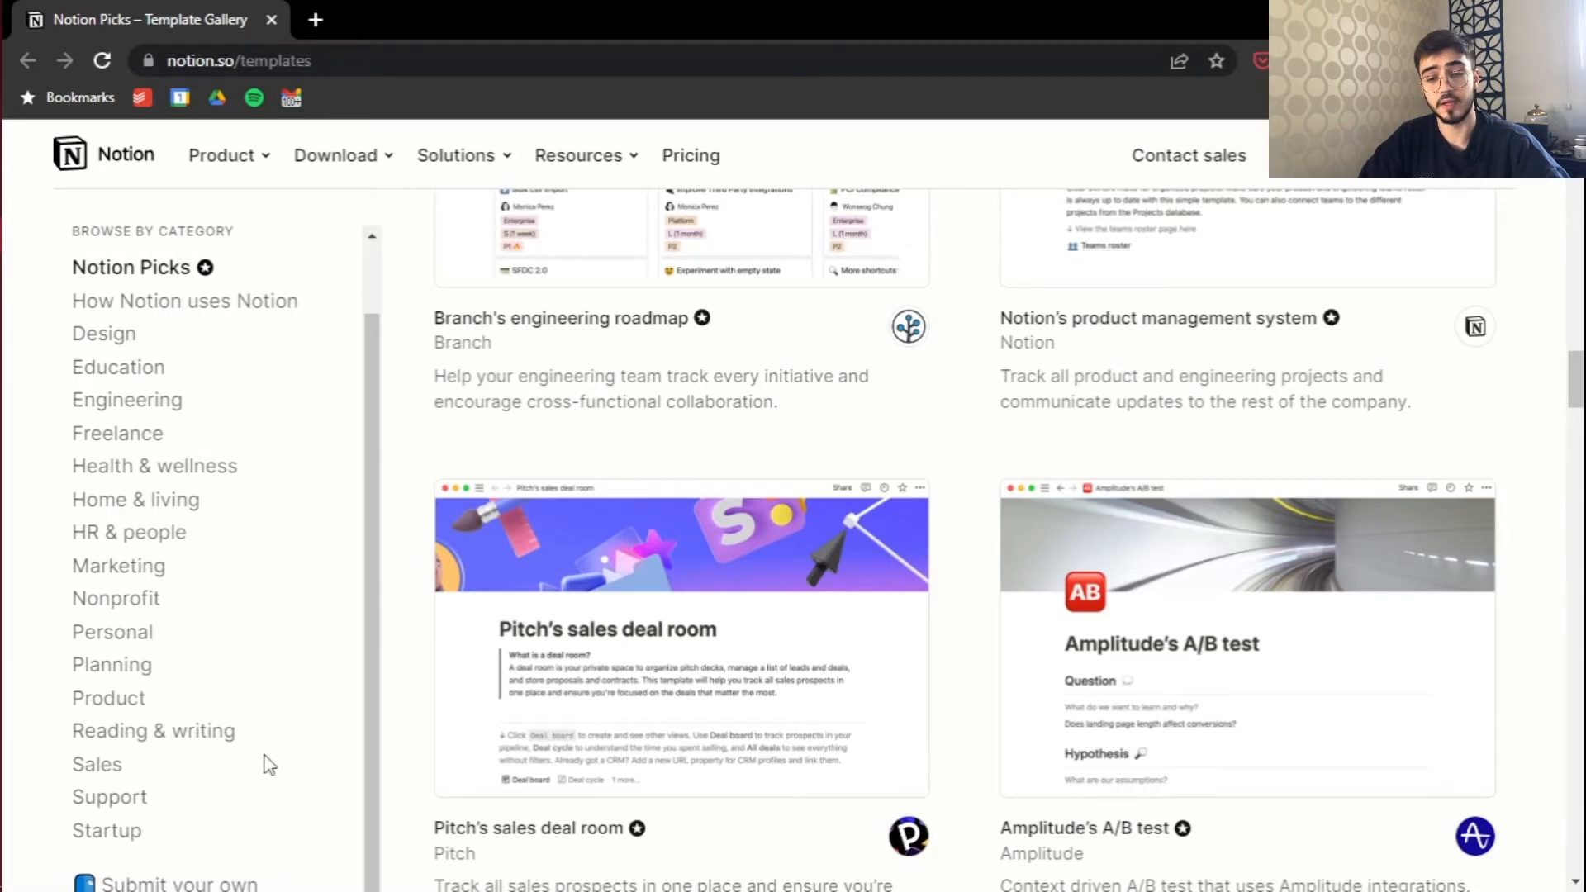
scroll(268, 764, "down", 3)
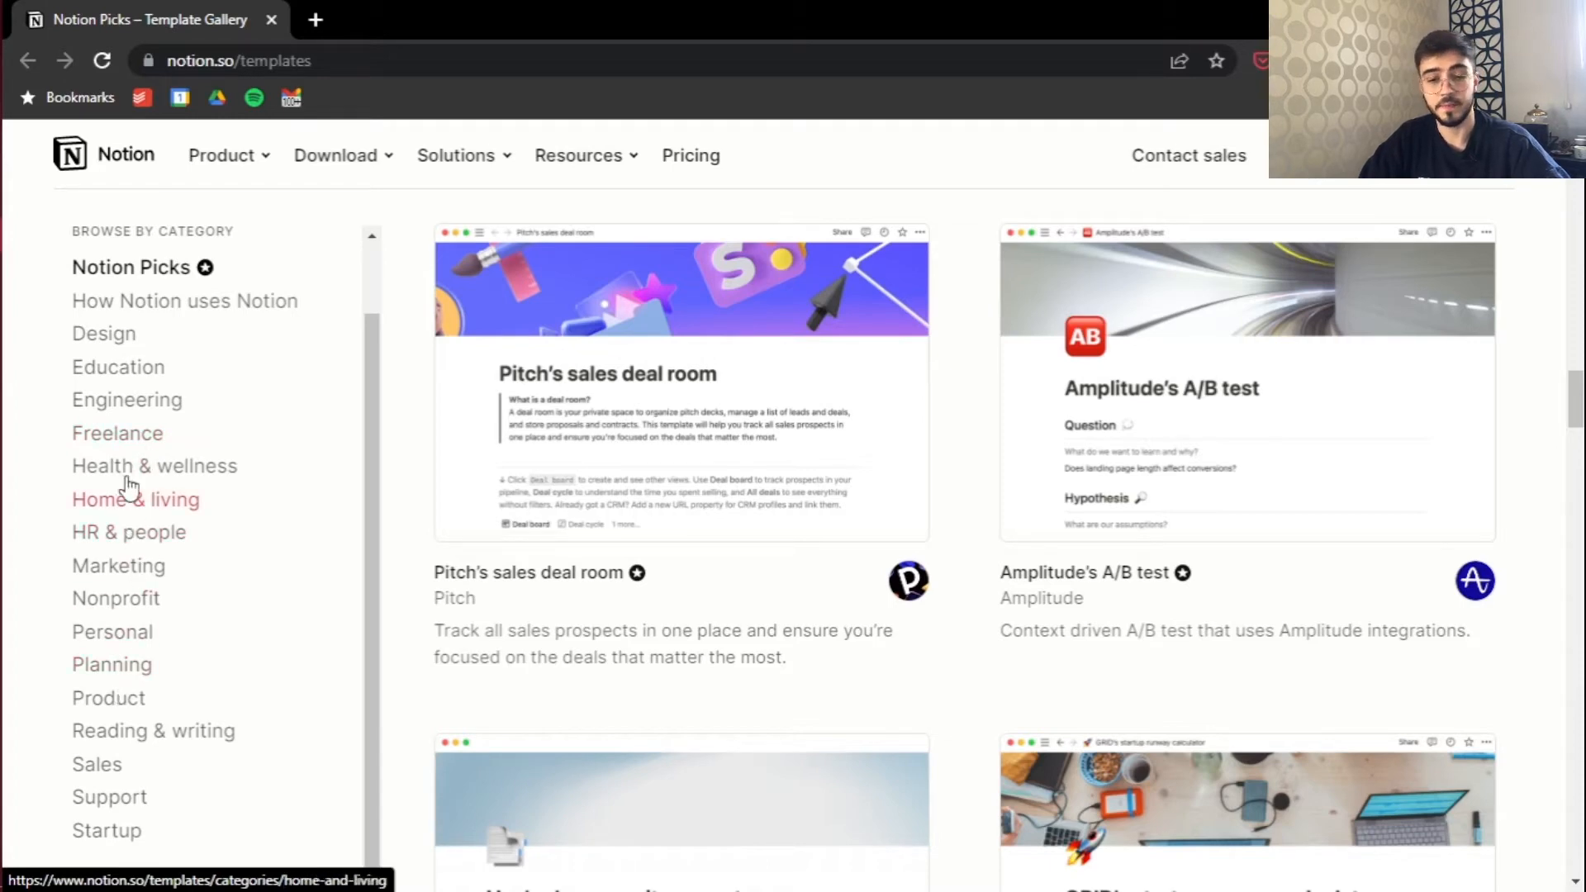
left_click(137, 372)
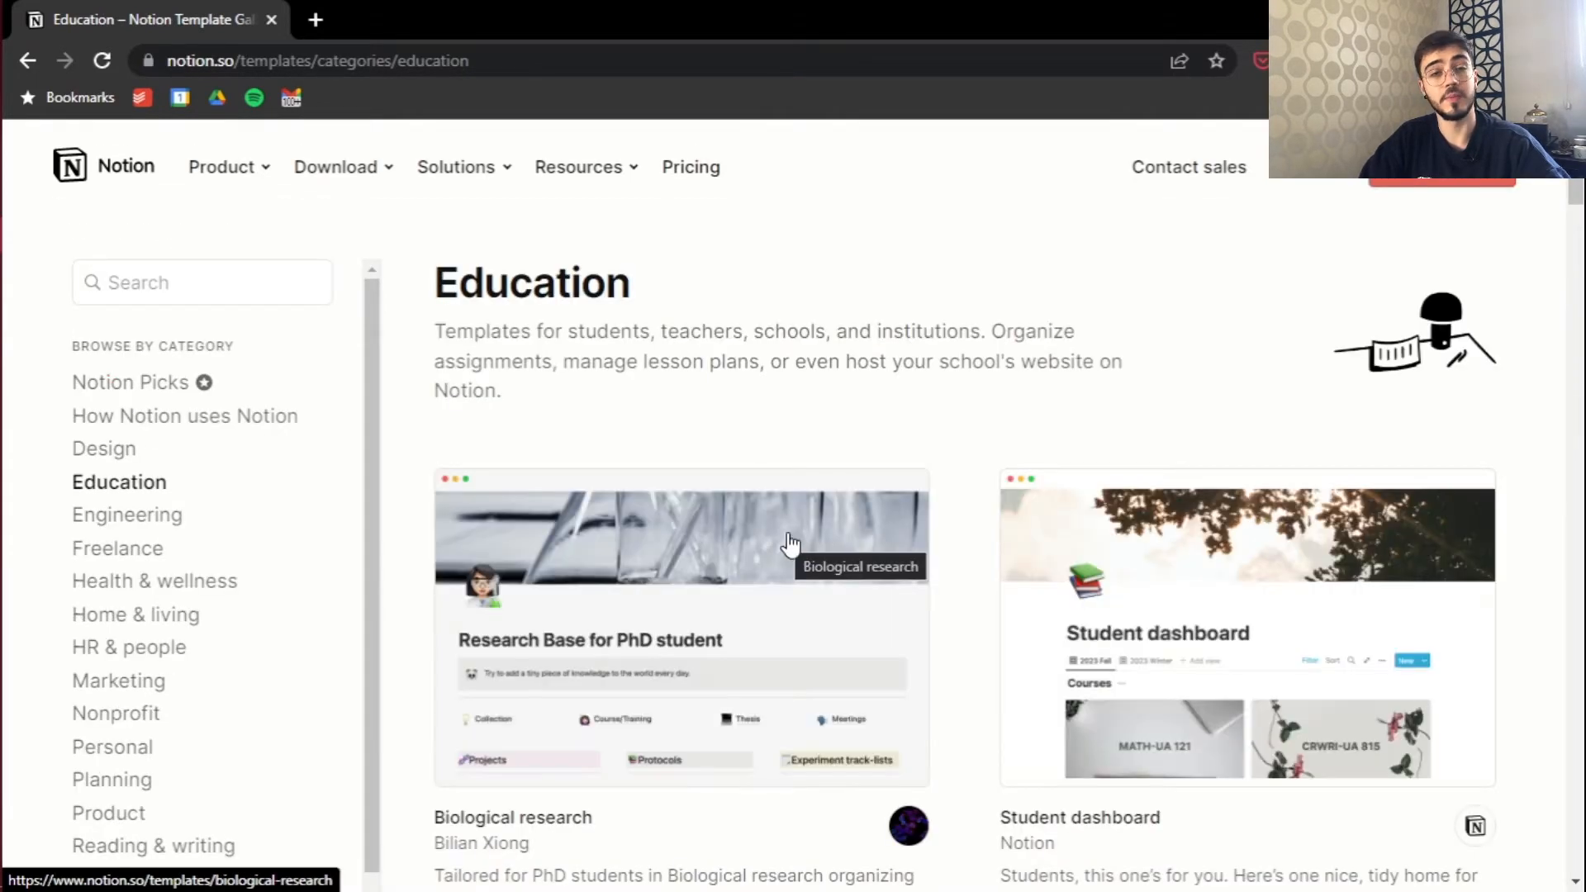
Step: Browse the Education templates and open the Biological research template's details
scroll(823, 532, "down", 4)
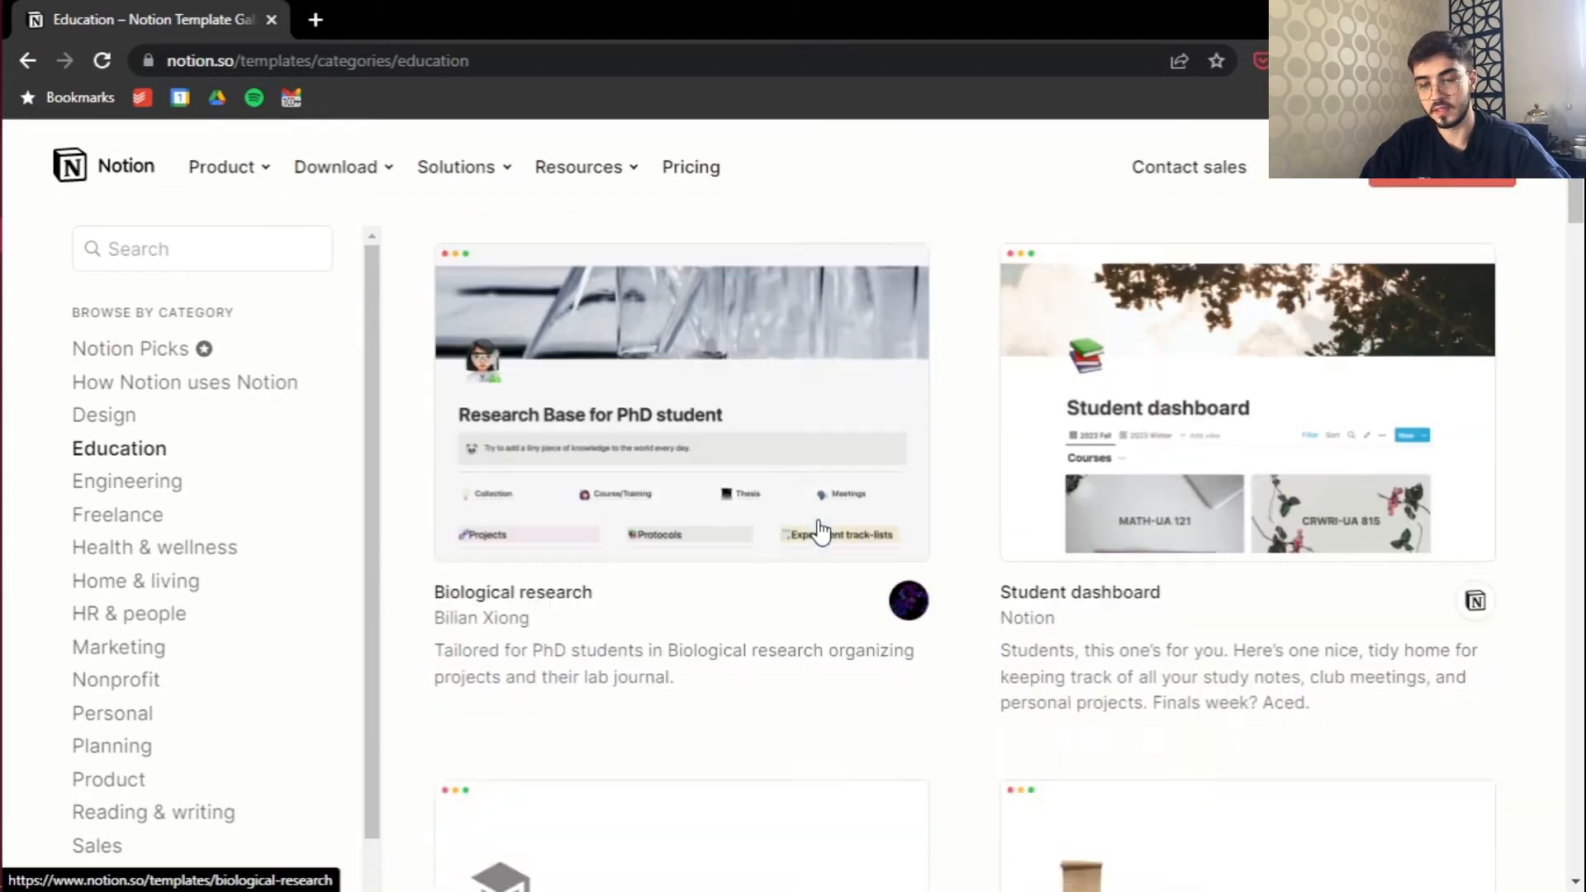
scroll(822, 532, "down", 4)
scroll(819, 529, "up", 6)
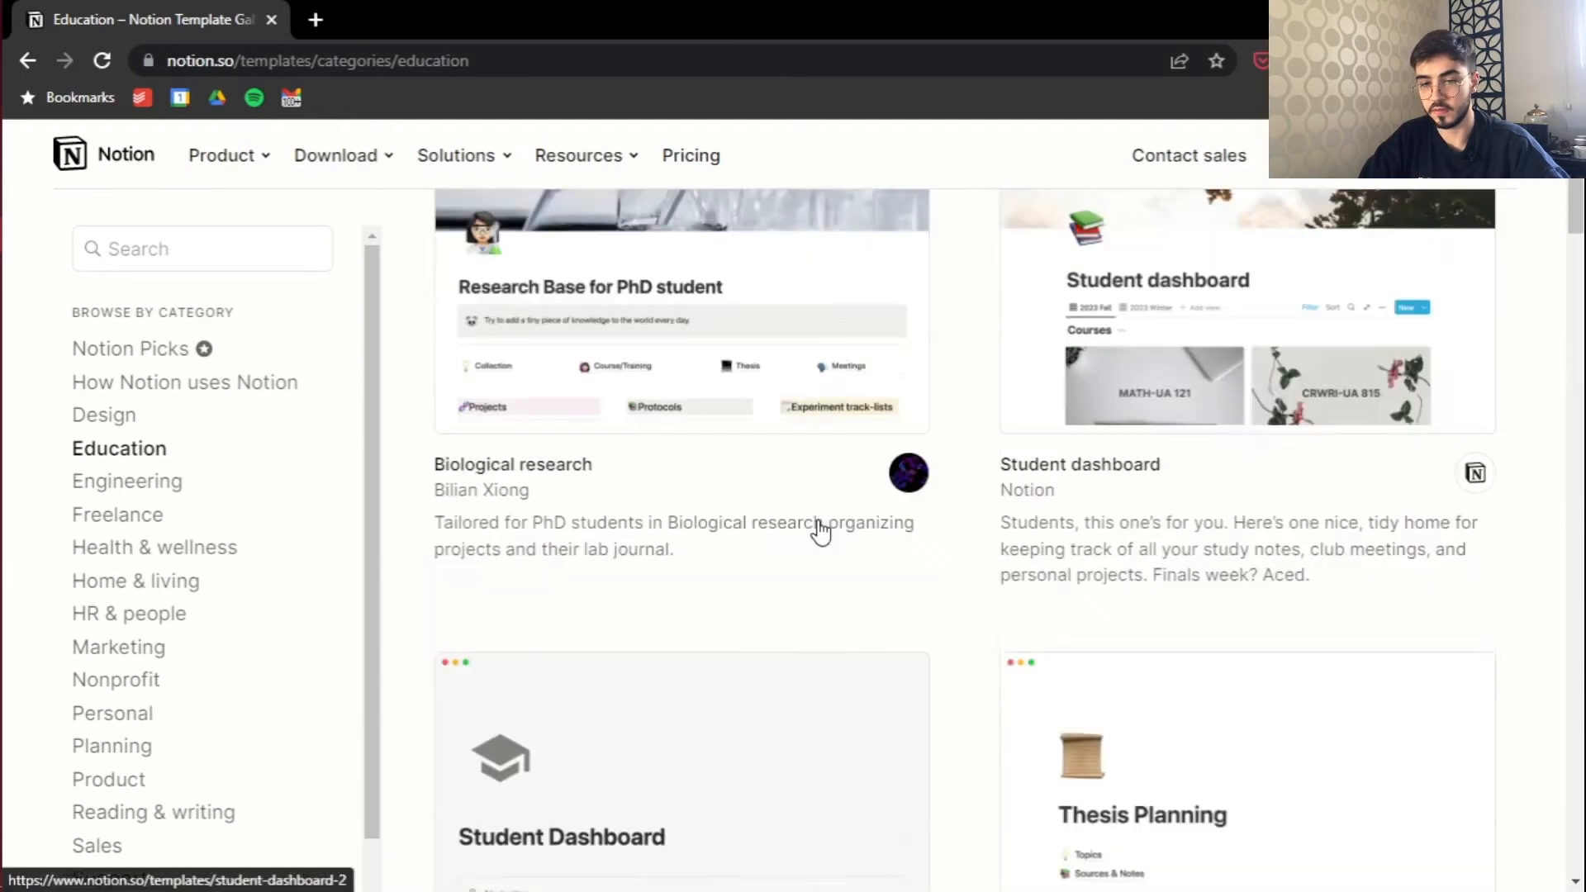
left_click(657, 477)
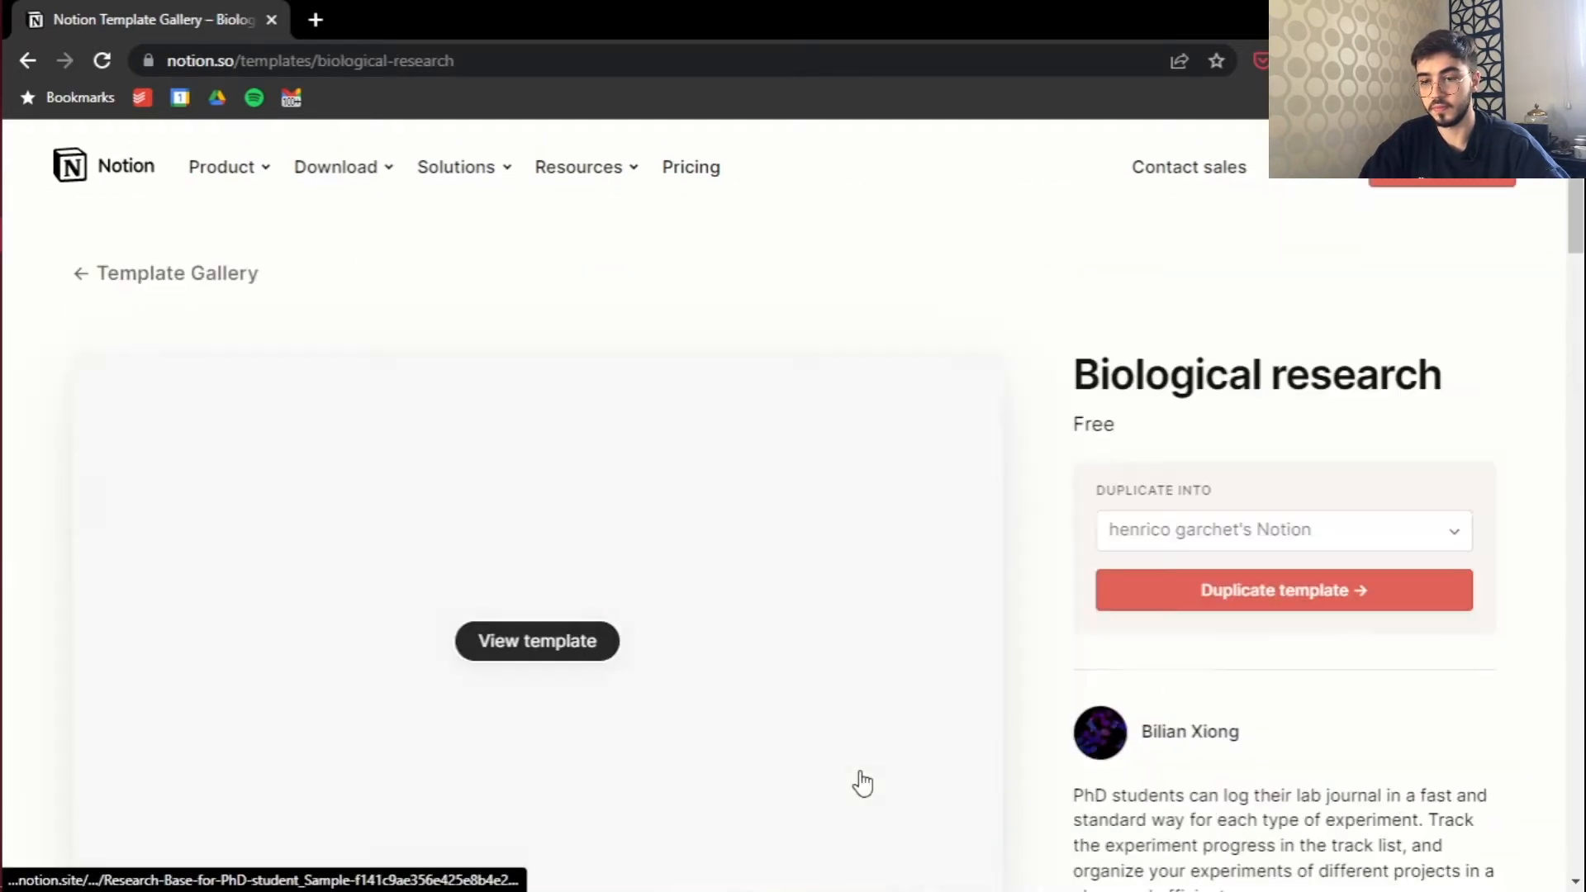
Step: View the Biological research template's preview and check which workspaces it can be duplicated into, keeping the current one
scroll(942, 663, "down", 2)
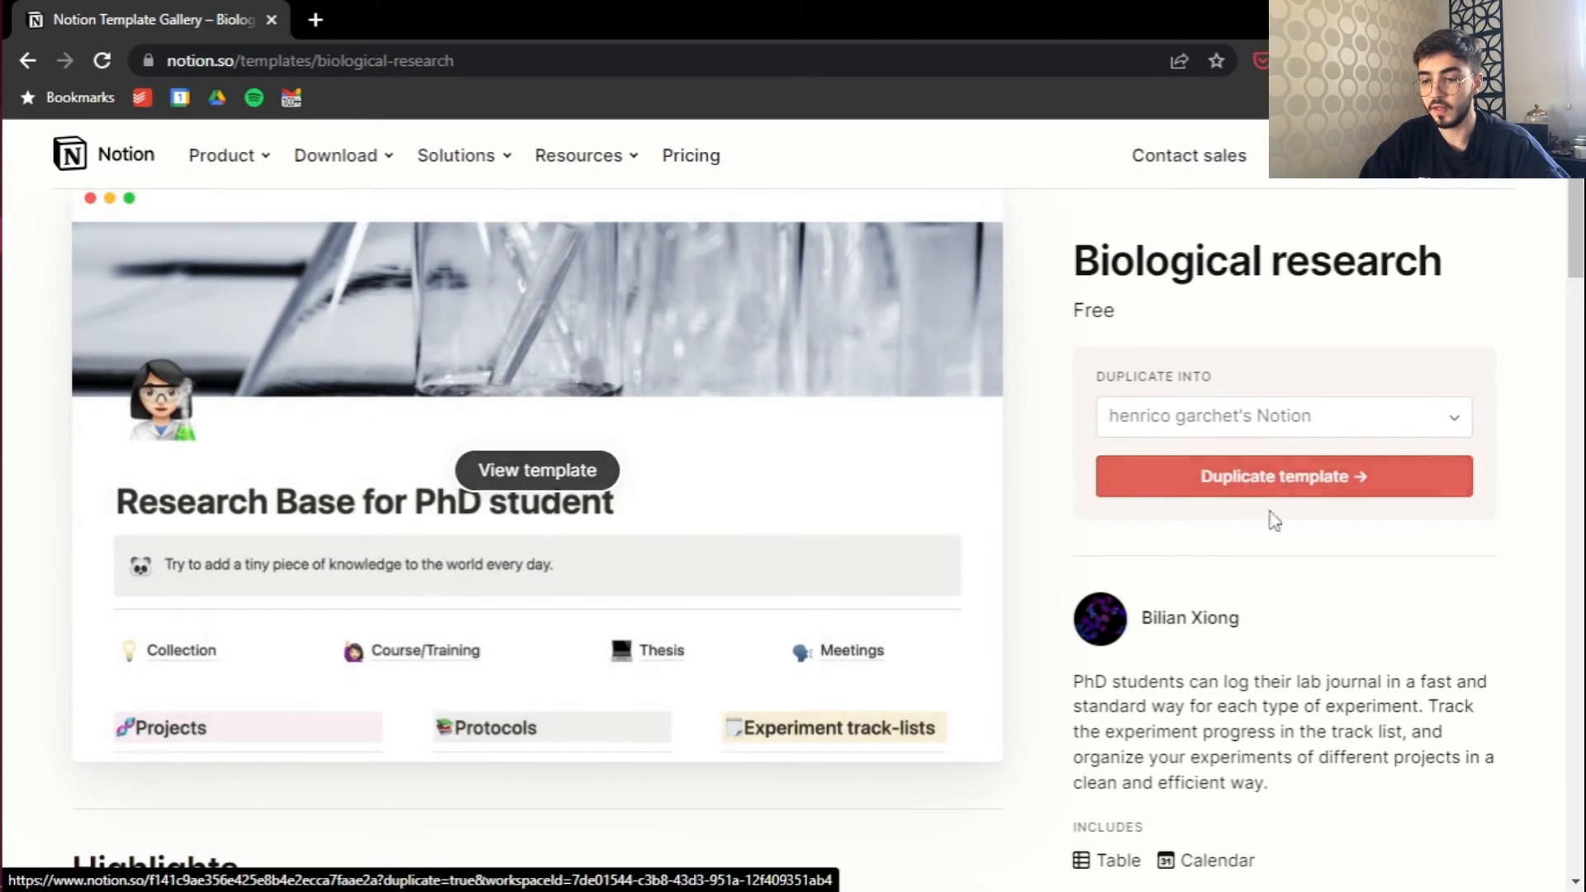
left_click(1345, 418)
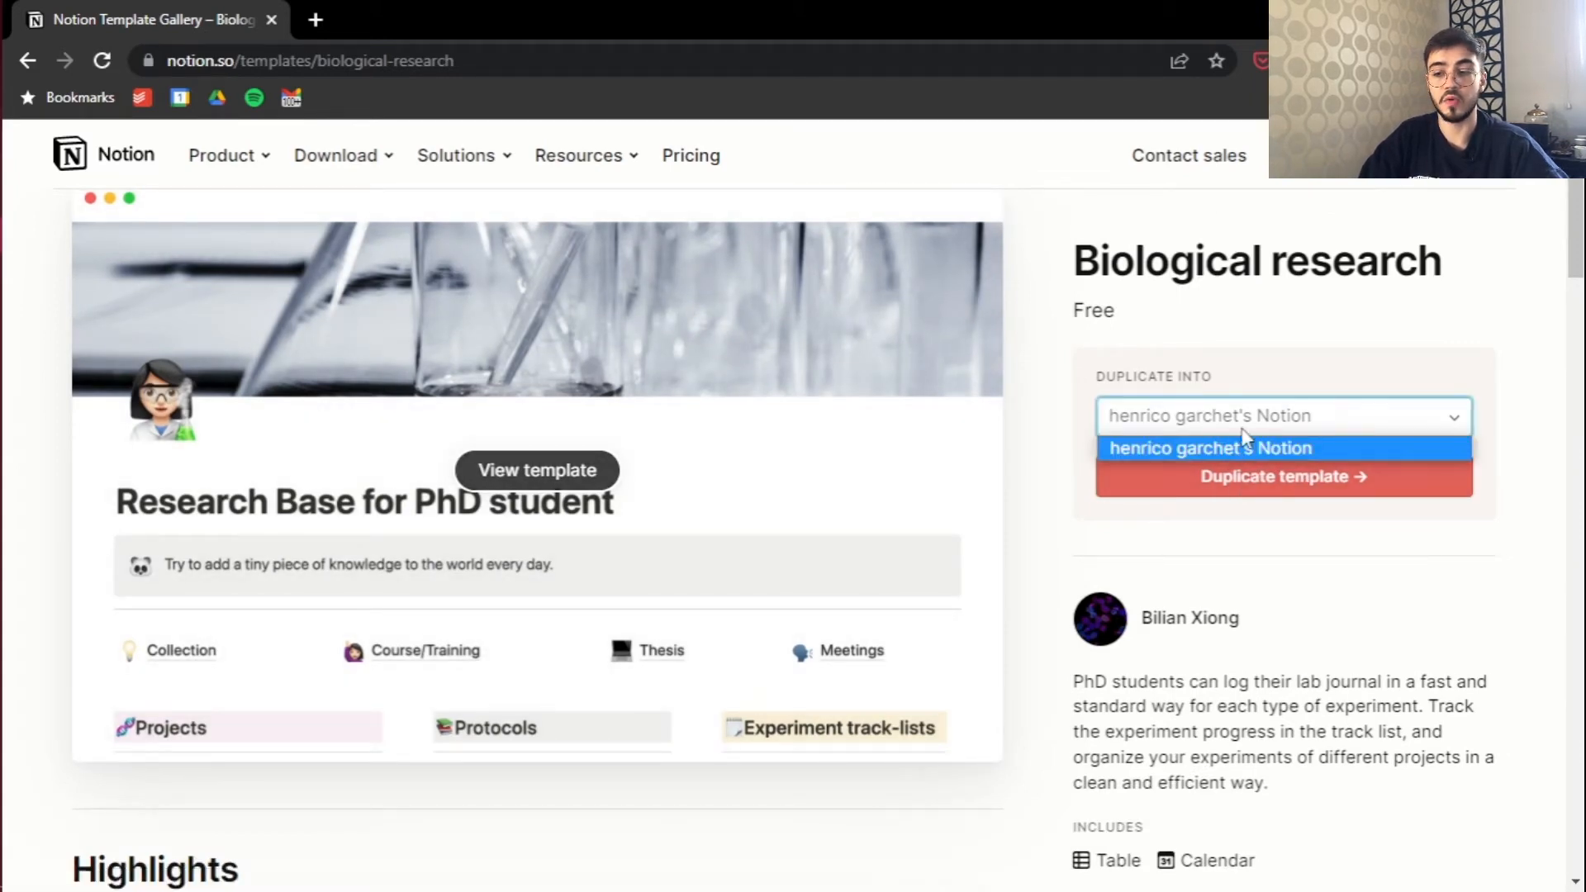
left_click(1256, 376)
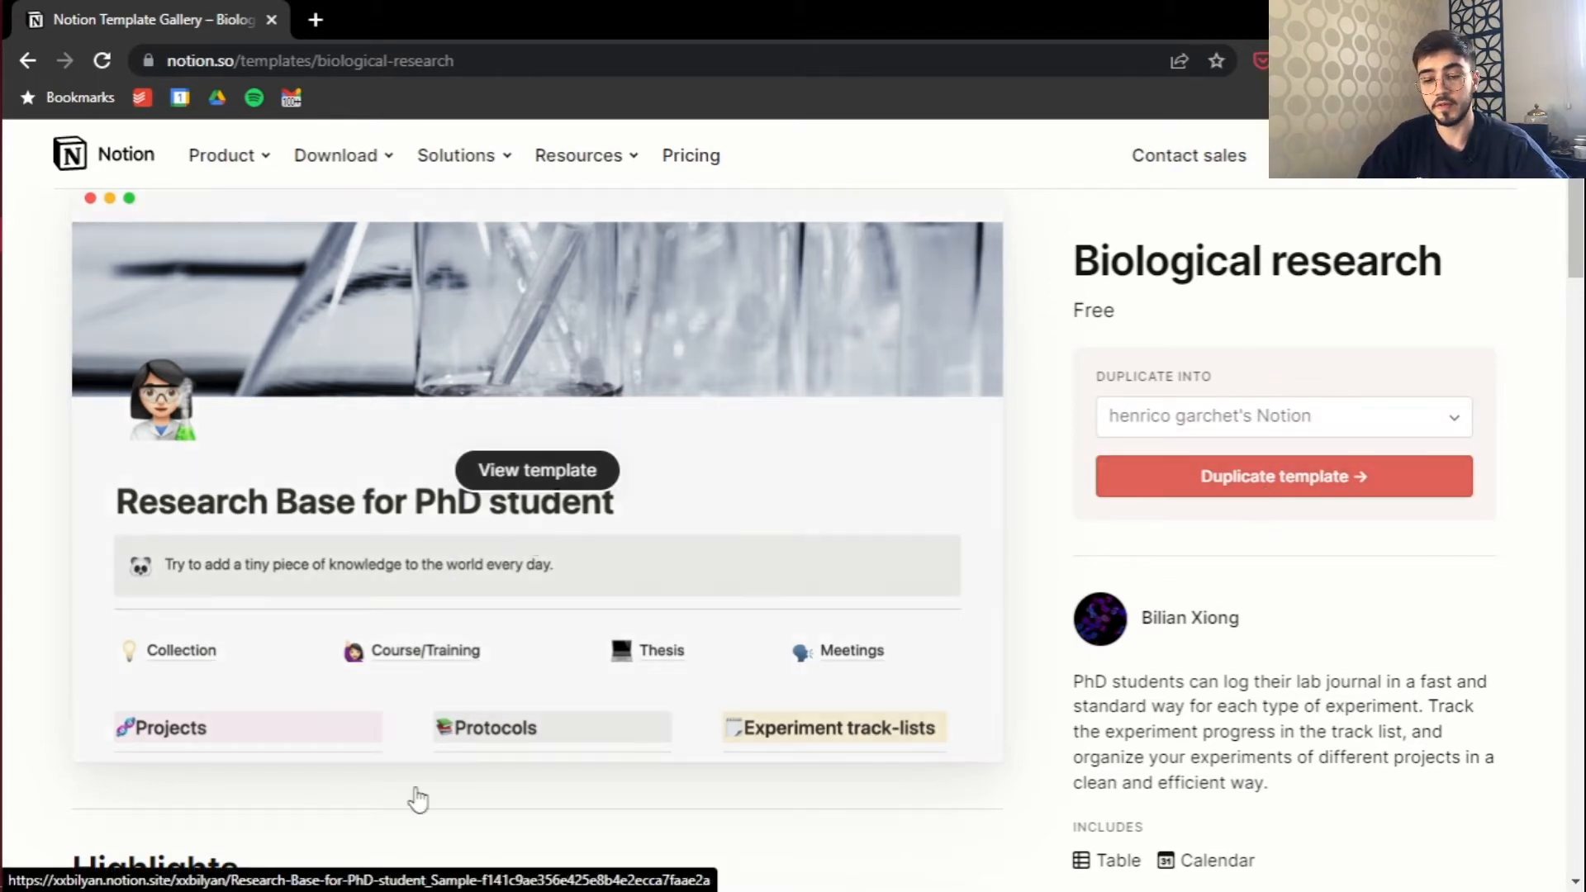
Step: Look through the Highlights previews on the Biological research template's page and return to its start
scroll(736, 655, "down", 4)
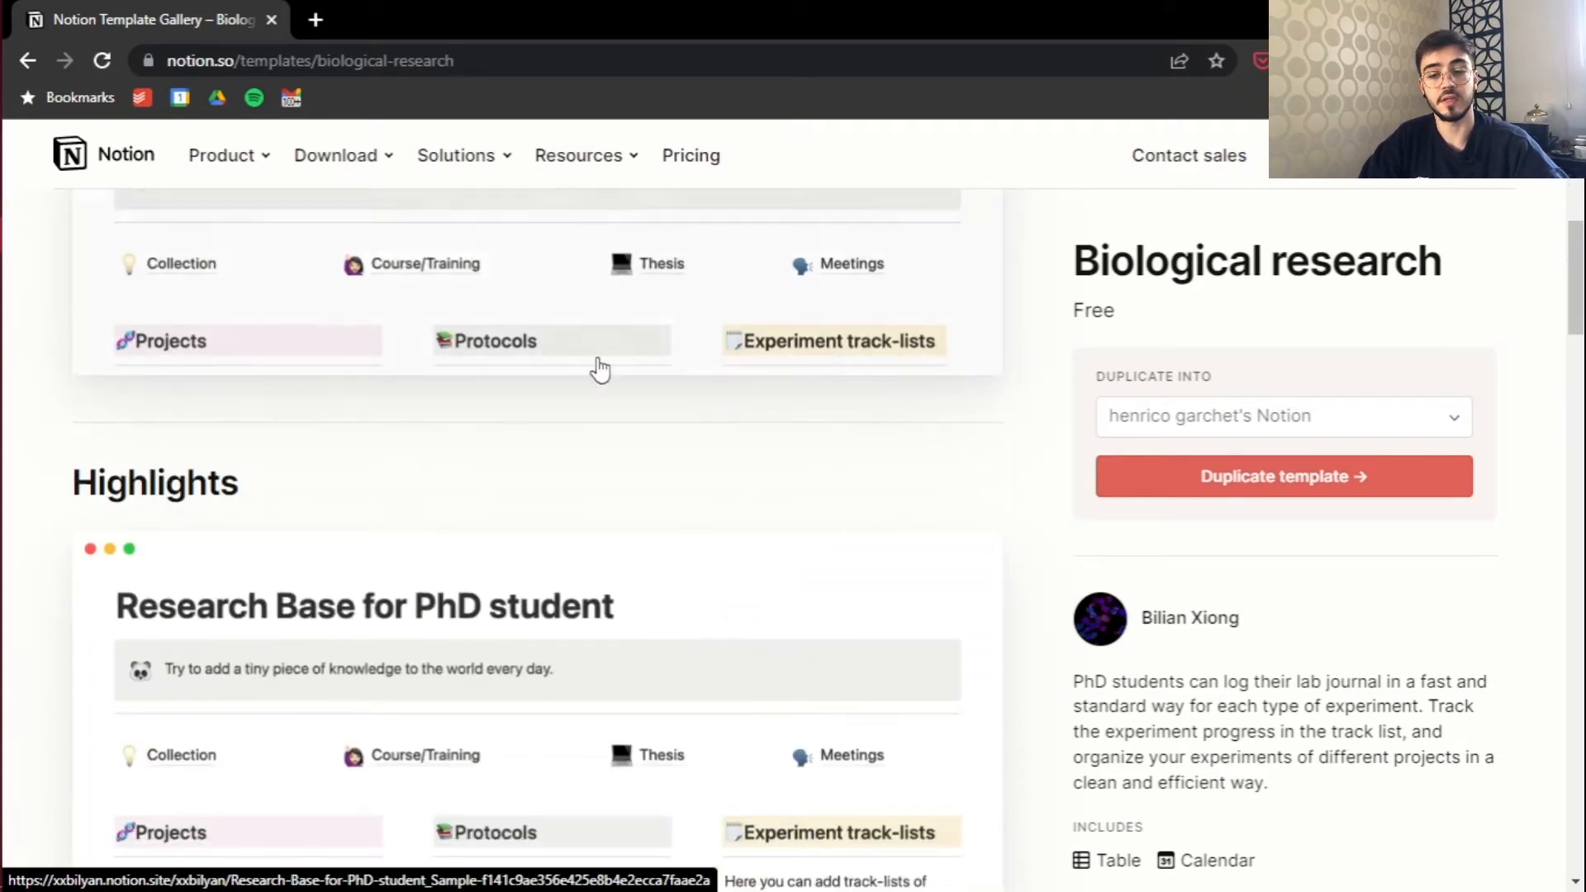
scroll(709, 673, "down", 6)
scroll(712, 675, "down", 3)
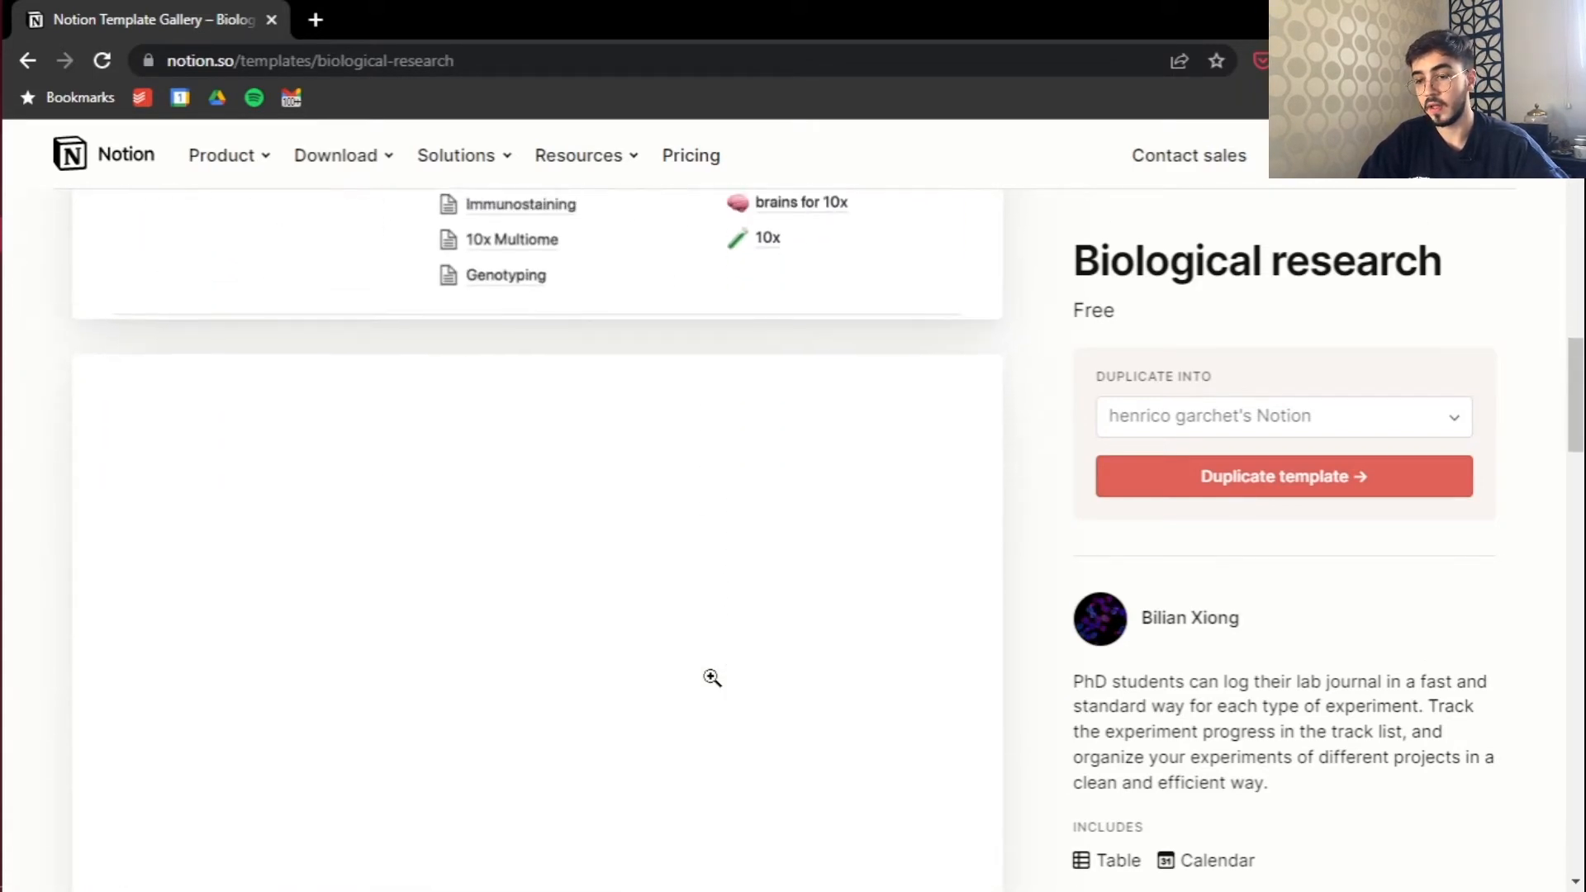
scroll(712, 682, "up", 4)
scroll(714, 687, "up", 10)
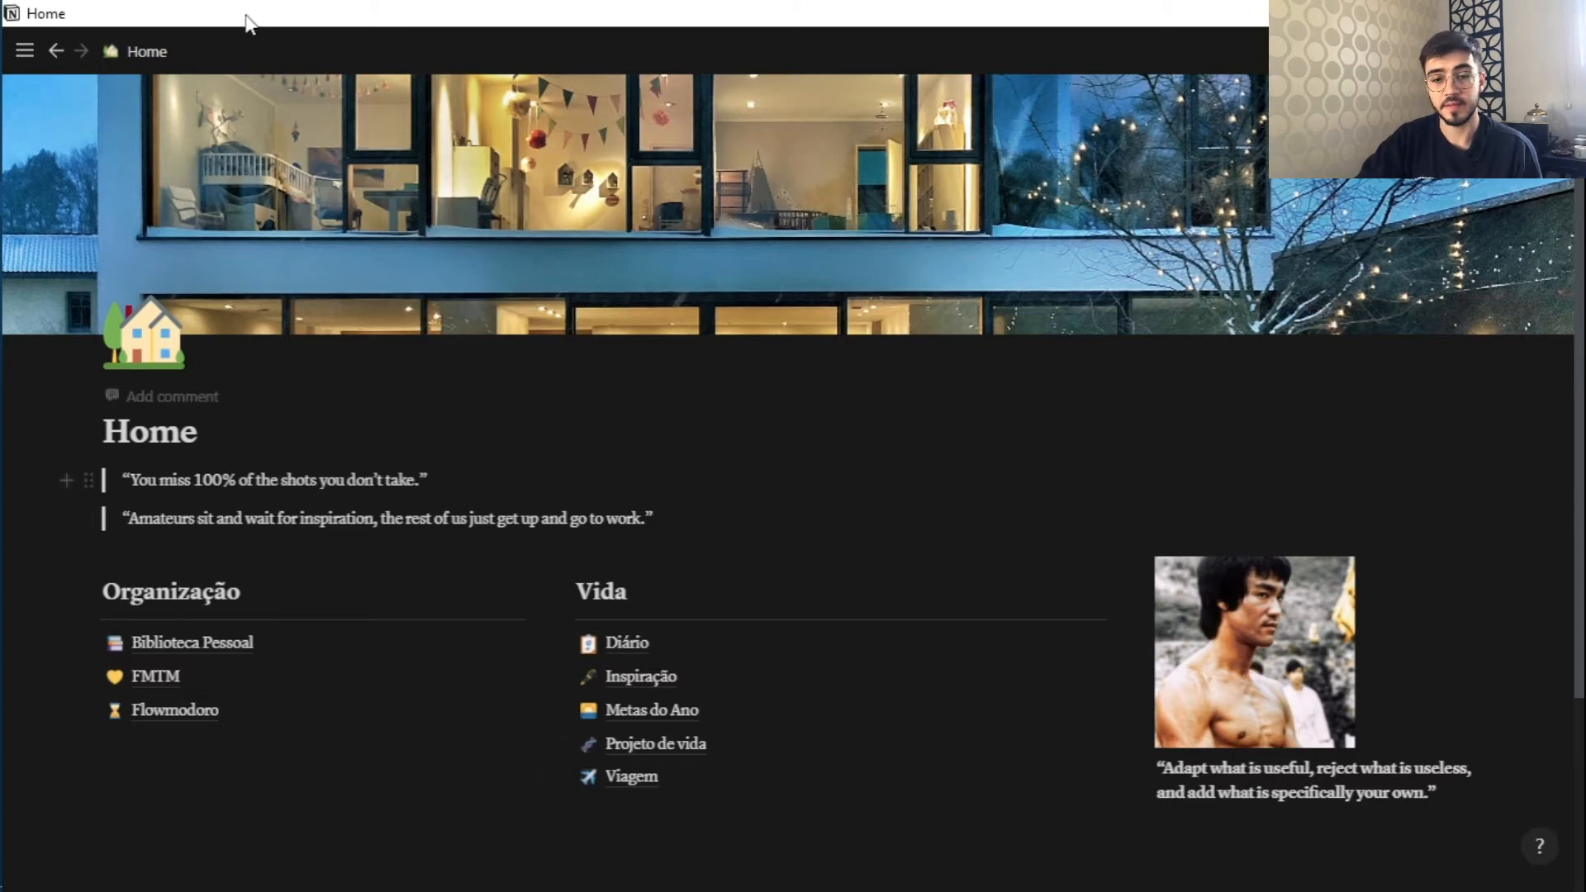
Step: Look over the personal Home page with the sidebar shown, hide the sidebar again and open the Biblioteca Pessoal page
left_click(24, 50)
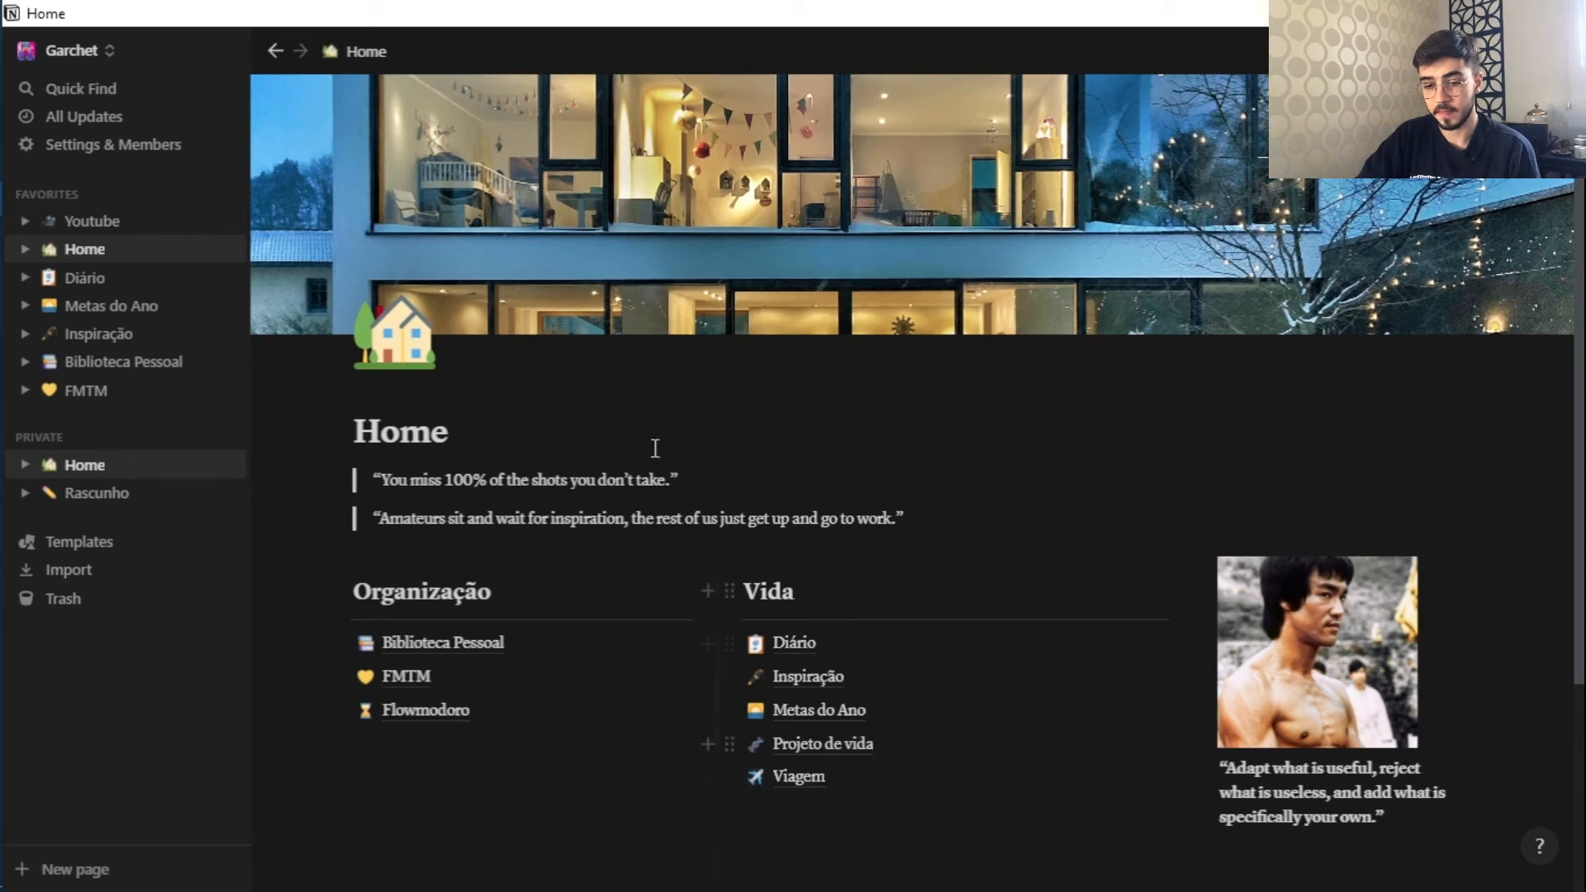
scroll(772, 690, "down", 2)
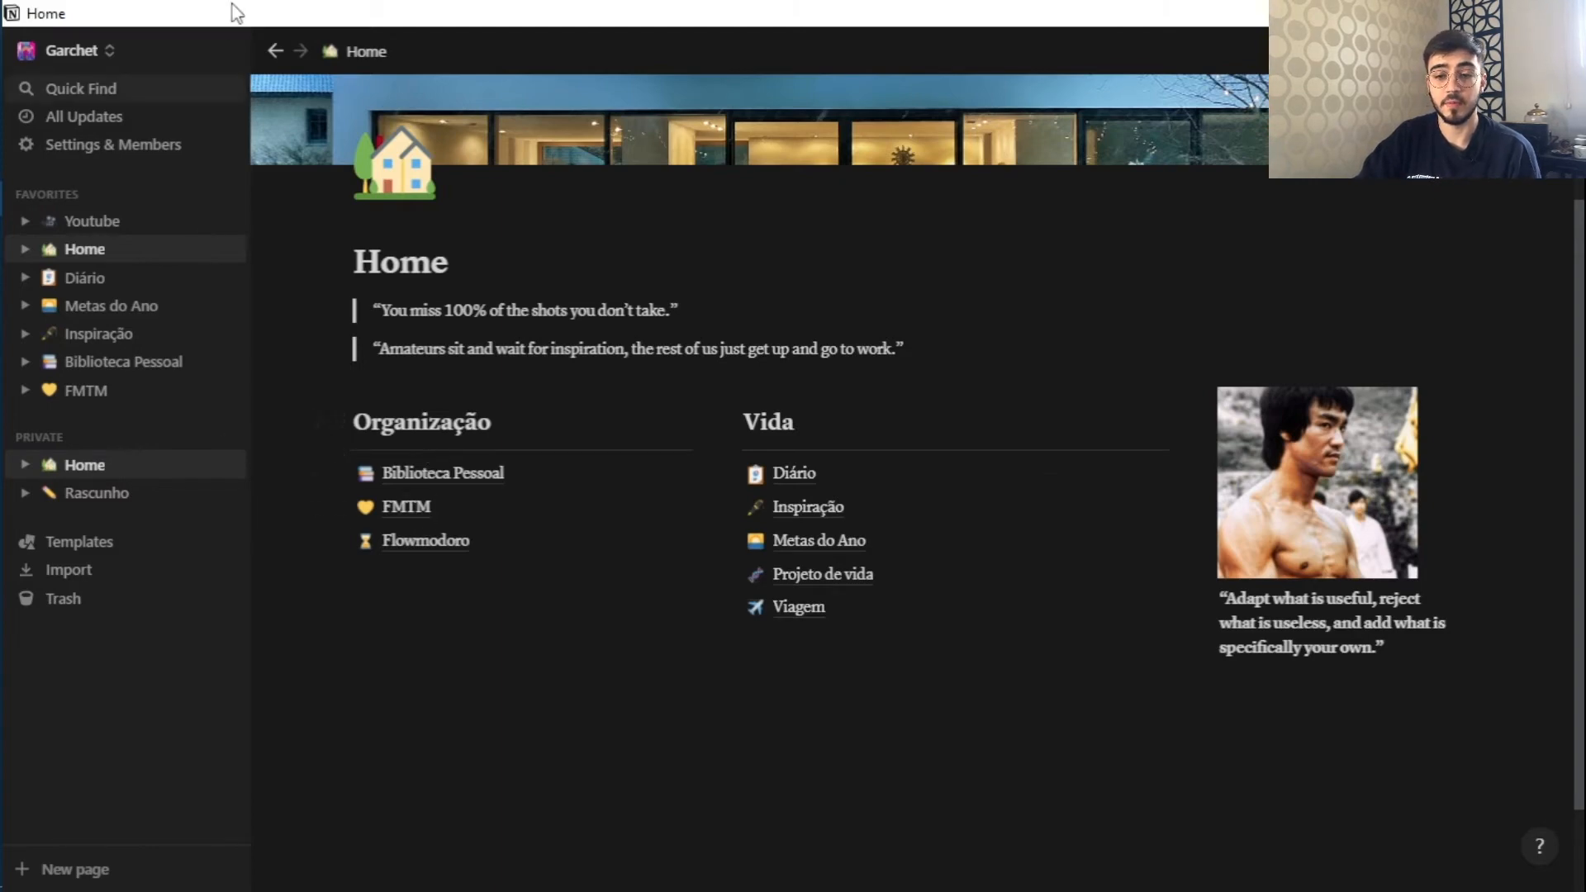
left_click(228, 52)
left_click(243, 465)
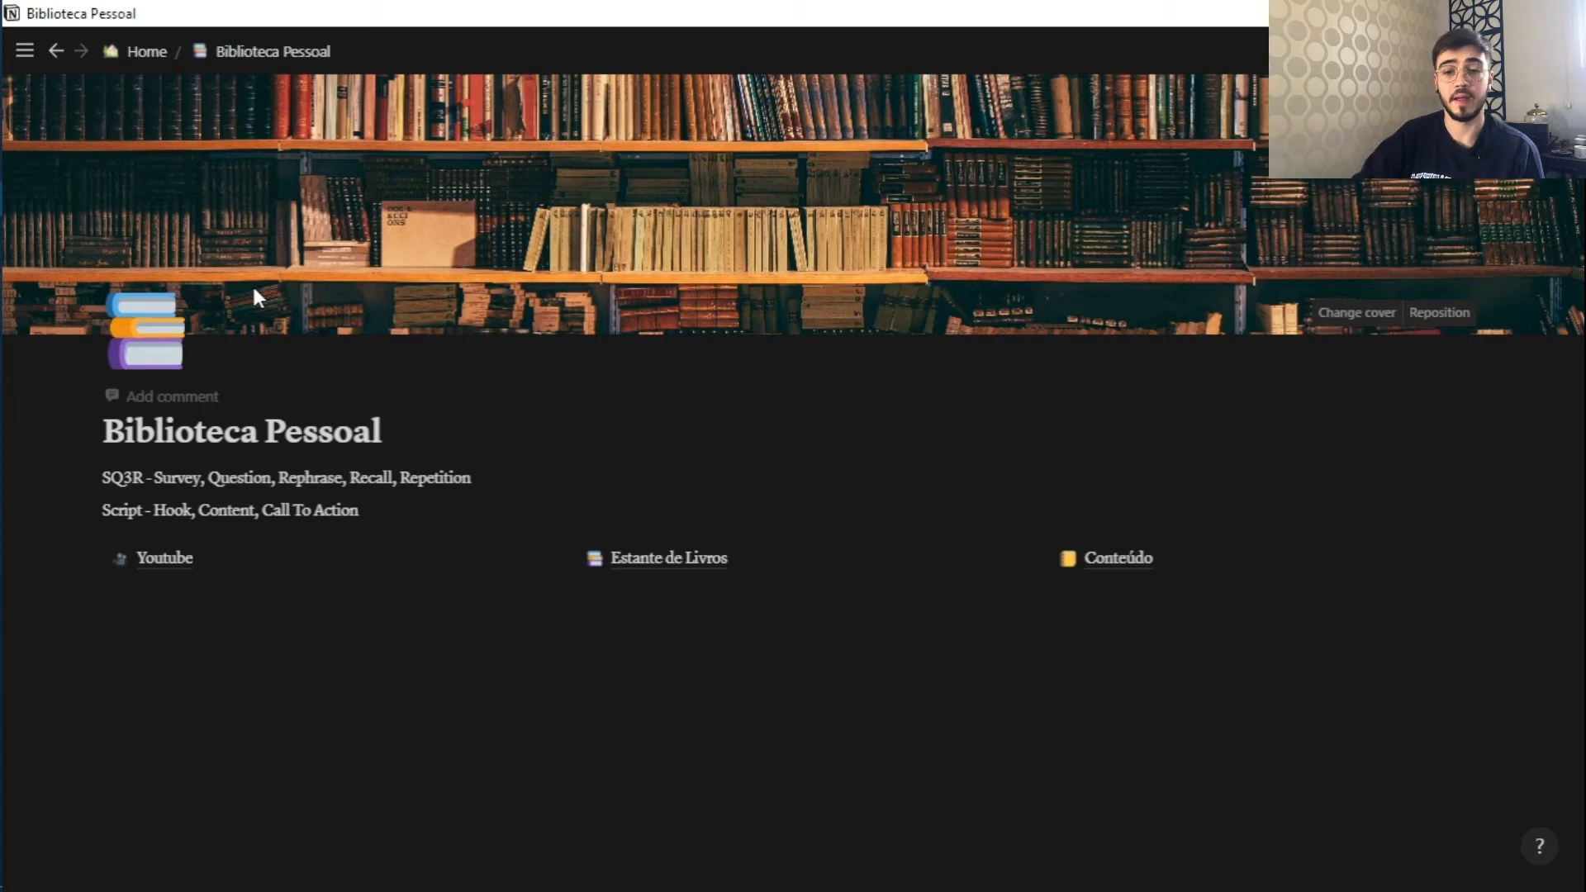
Step: Go back to Home and open the Anotações 2P page inside FMTM's 2º Período
left_click(137, 51)
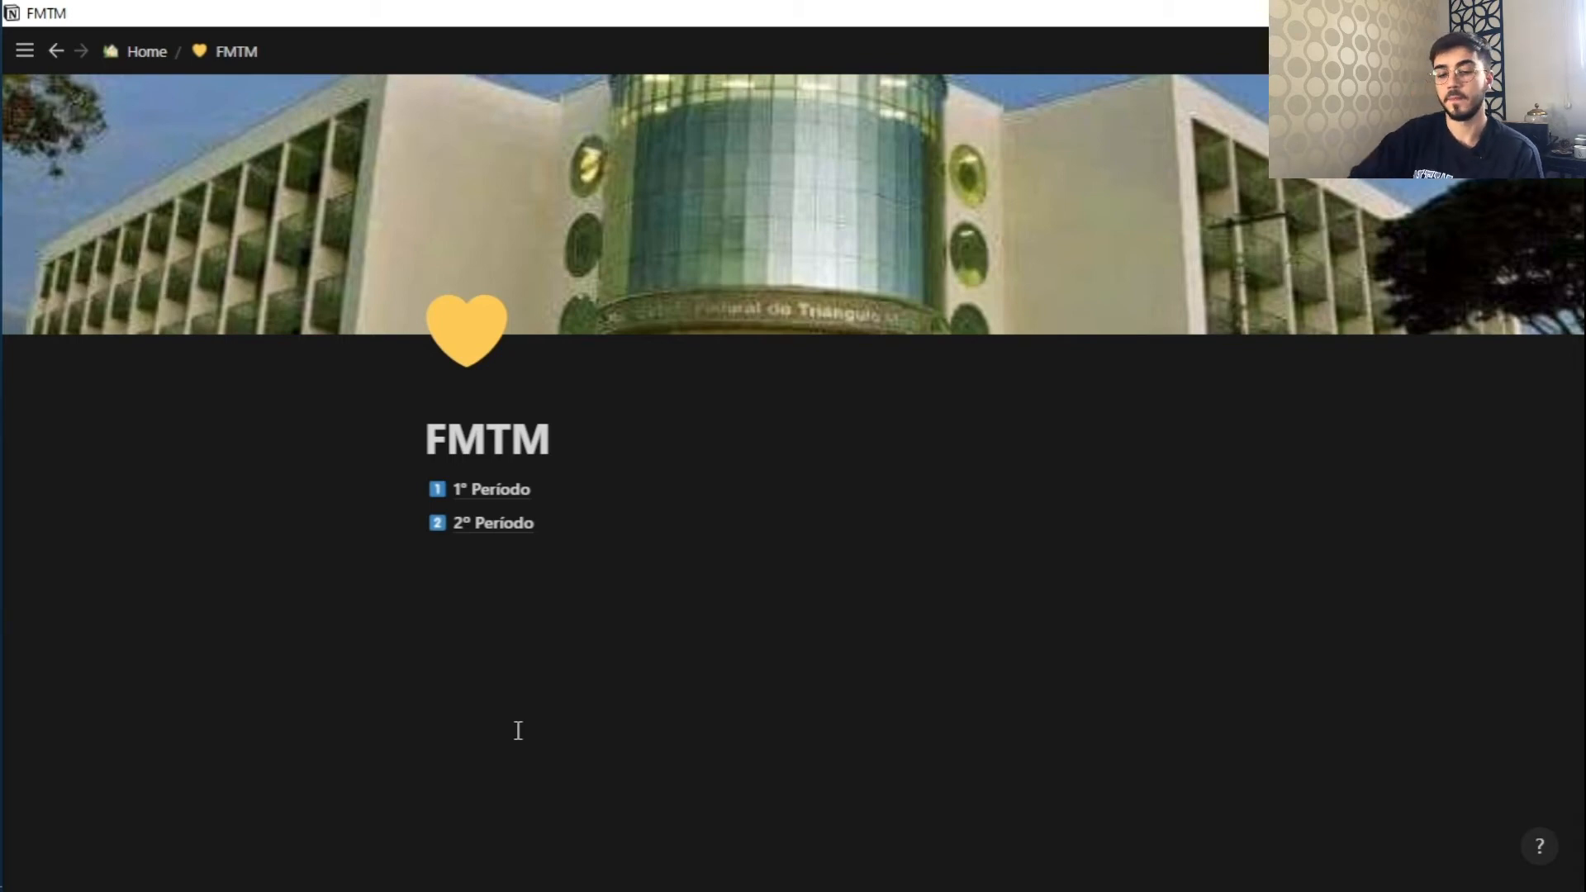
left_click(476, 527)
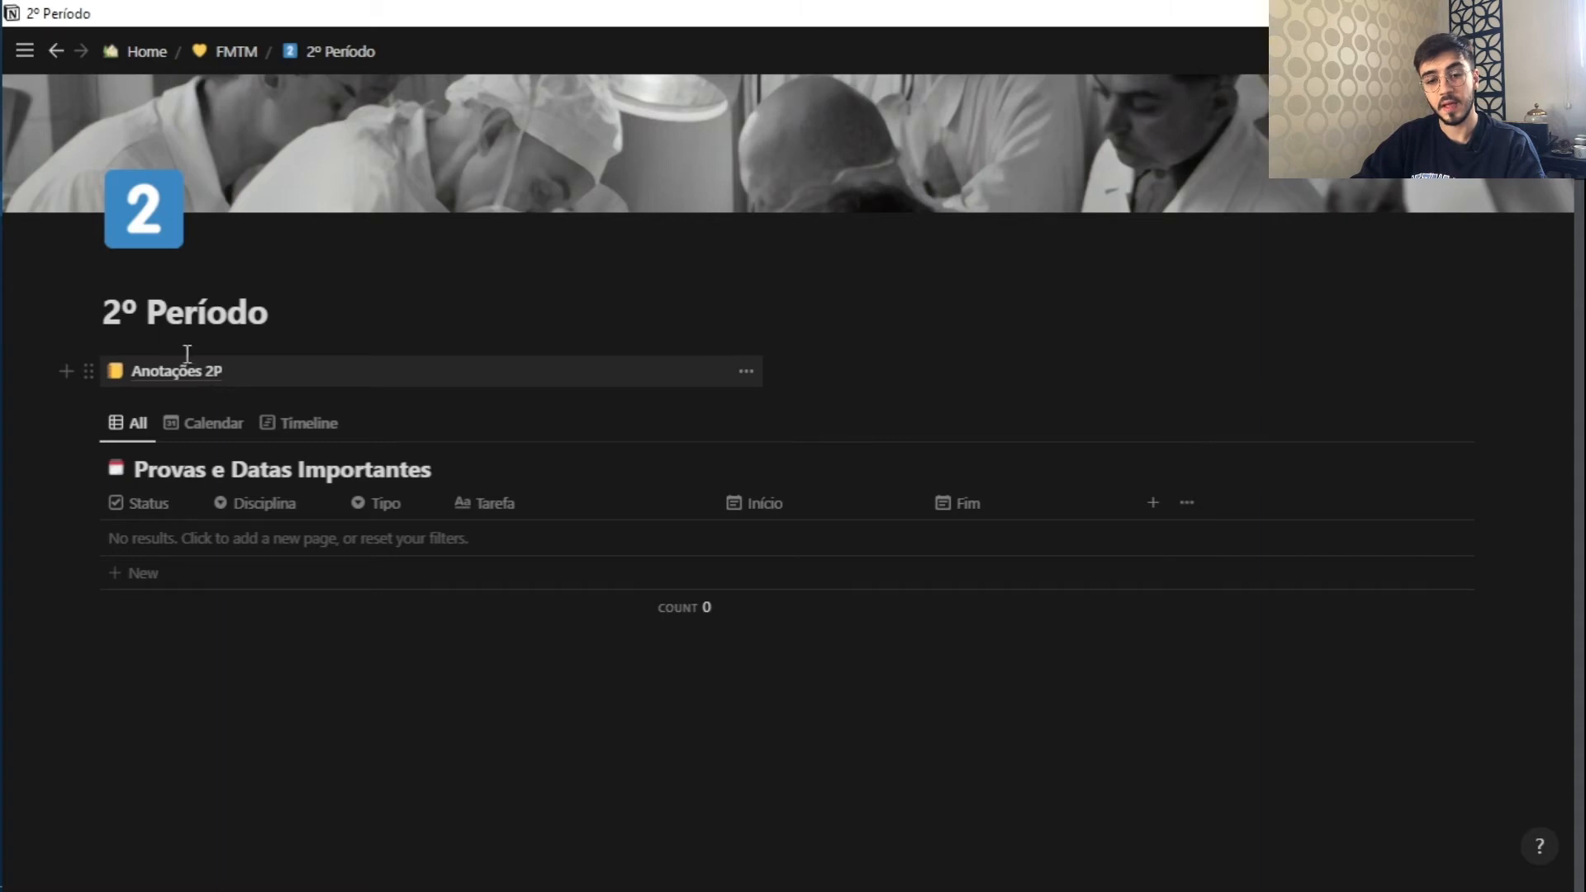
left_click(201, 375)
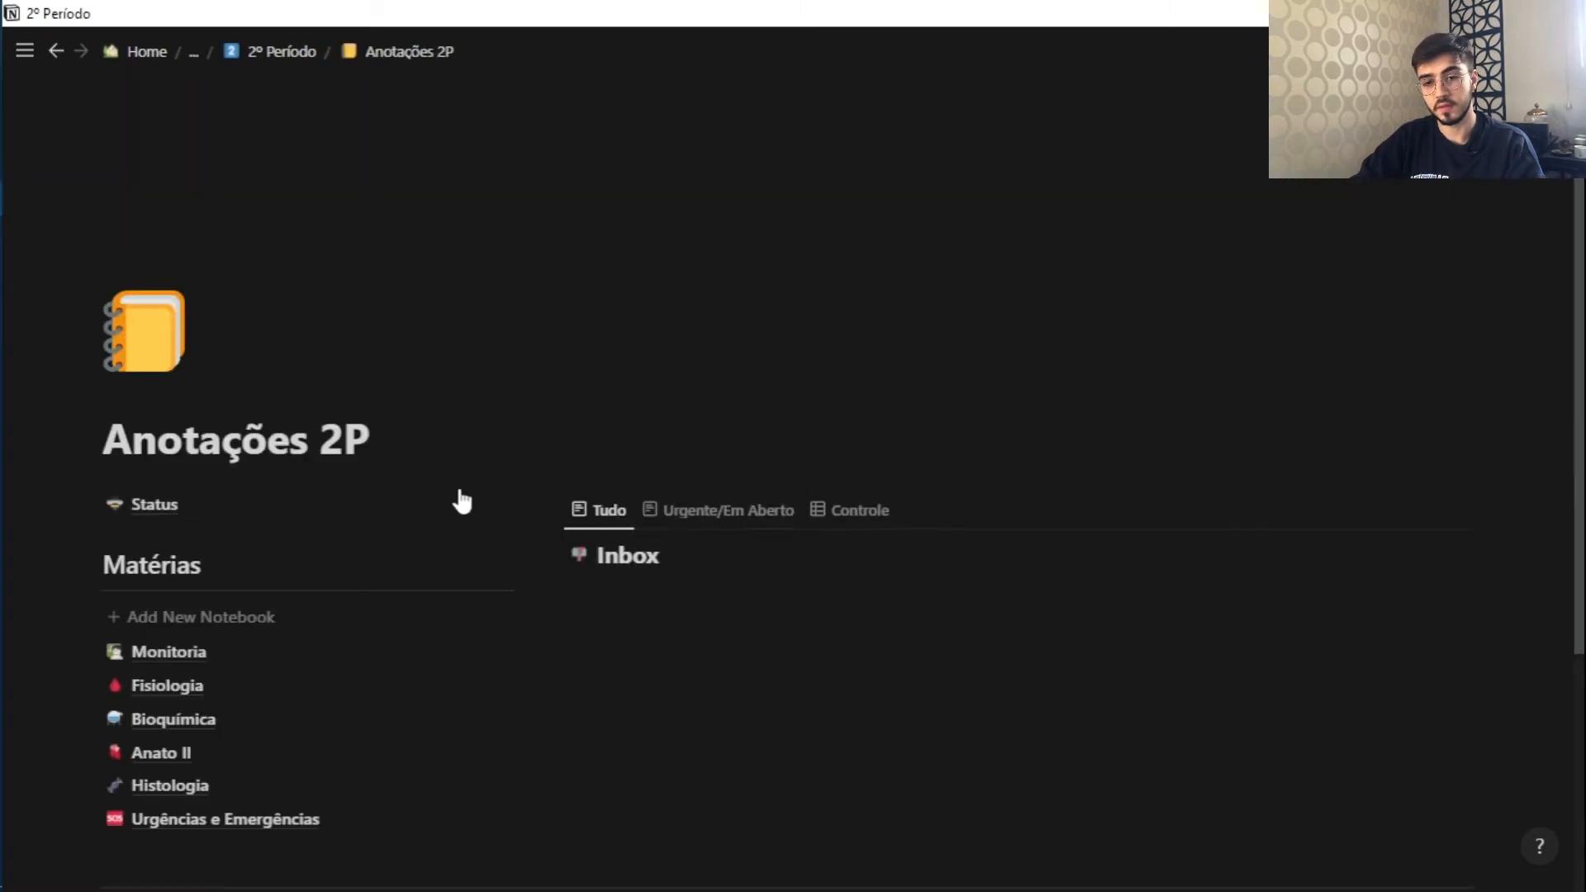
Step: Examine the Anotações 2P page's Matérias notebook list, its Inbox views and the template credits in the footer
scroll(460, 495, "down", 2)
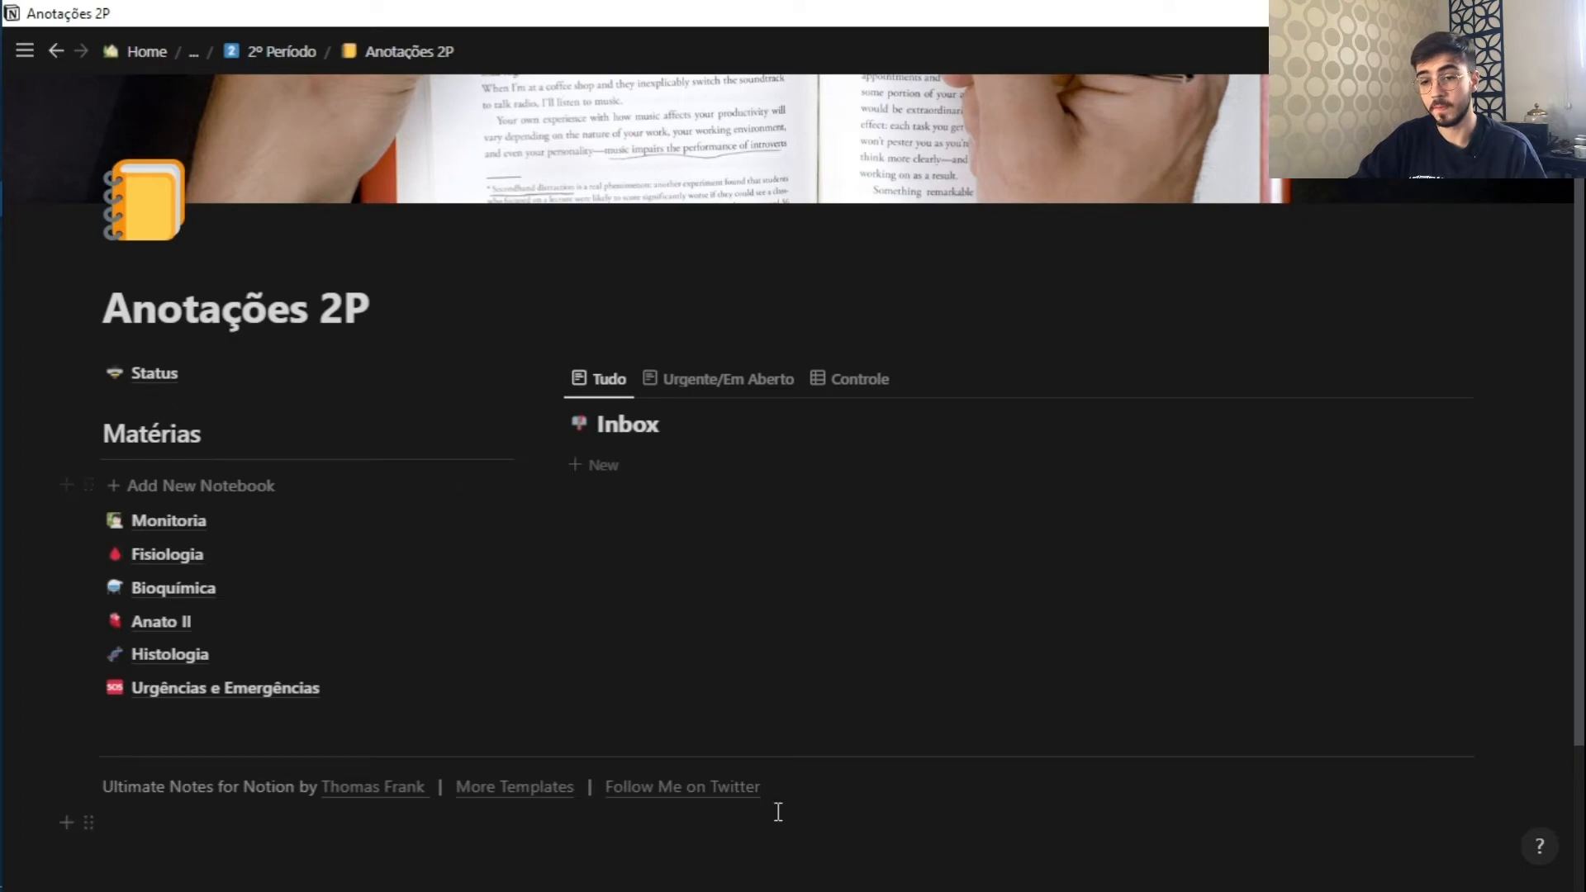
scroll(781, 496, "up", 2)
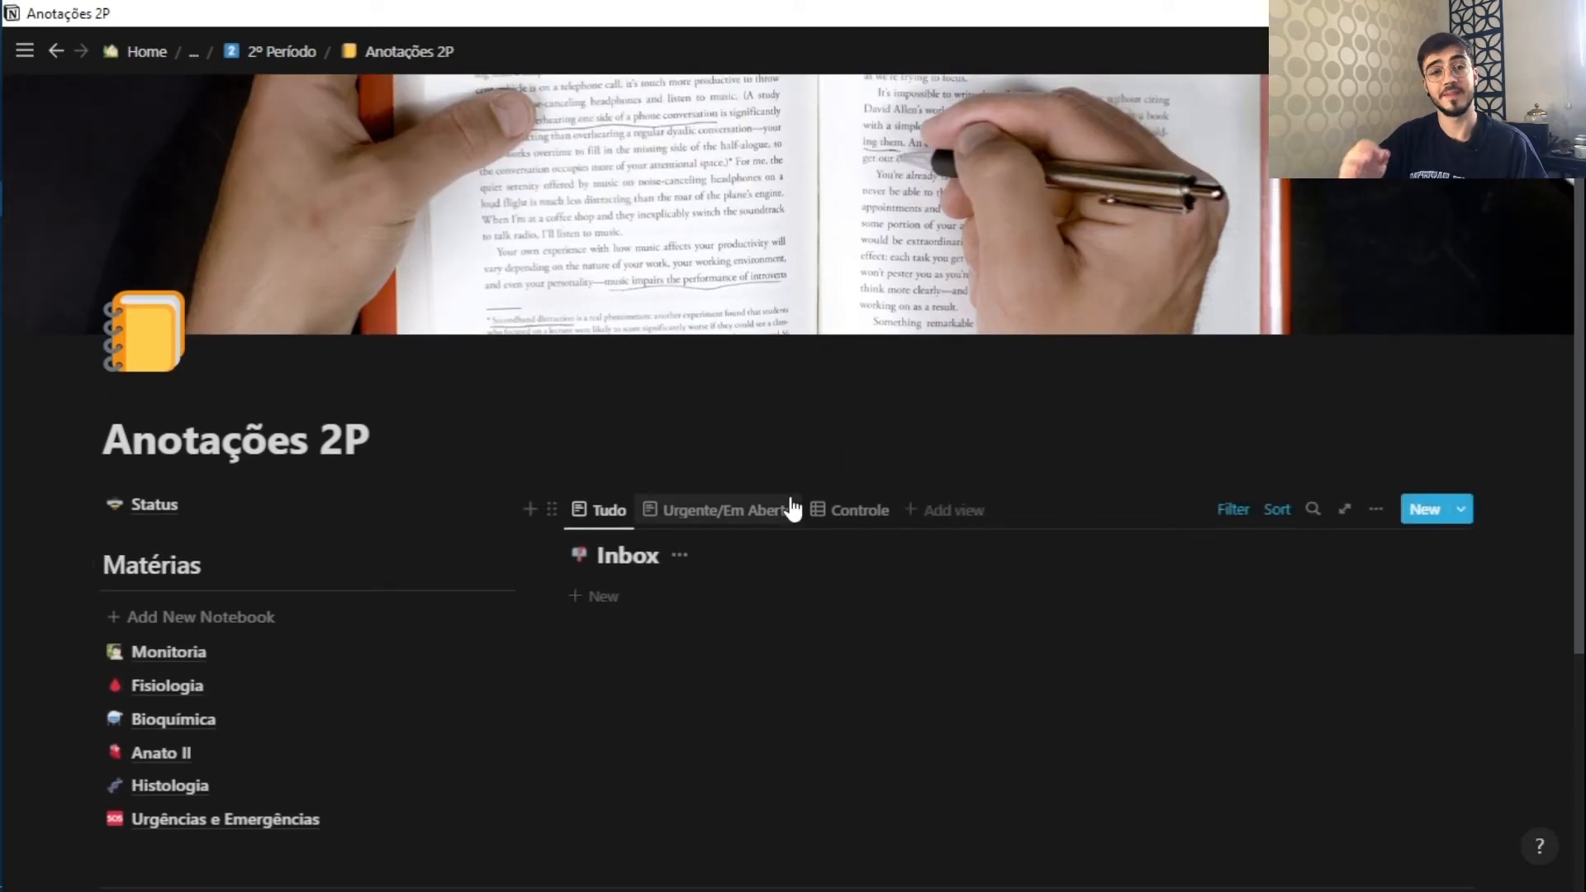
scroll(791, 507, "down", 2)
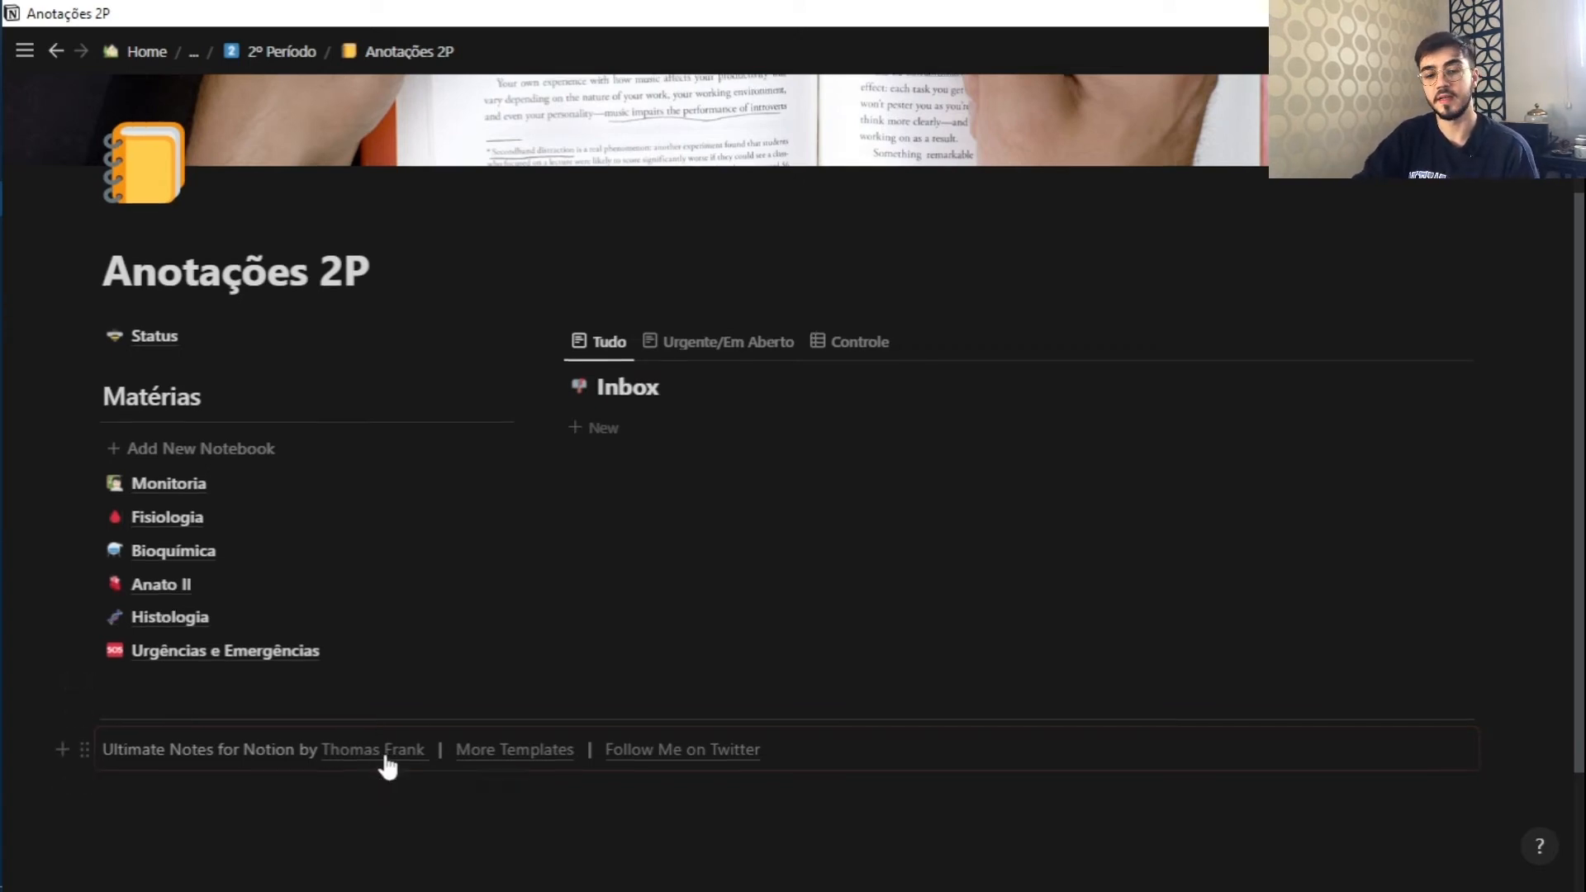
scroll(383, 760, "up", 1)
scroll(627, 728, "up", 1)
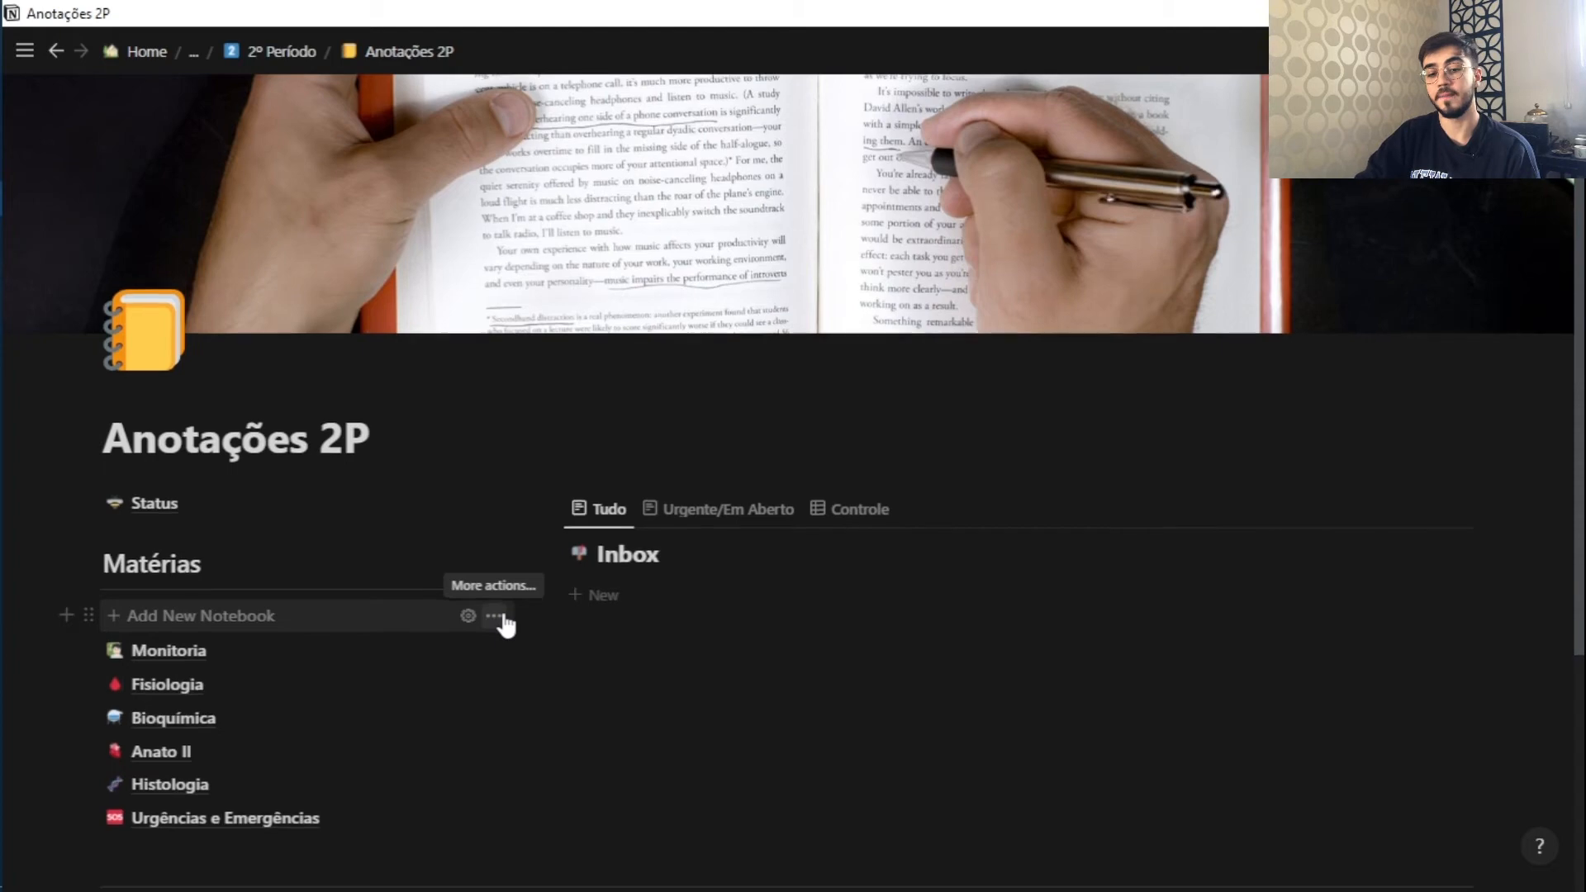
scroll(505, 626, "down", 1)
scroll(411, 729, "down", 2)
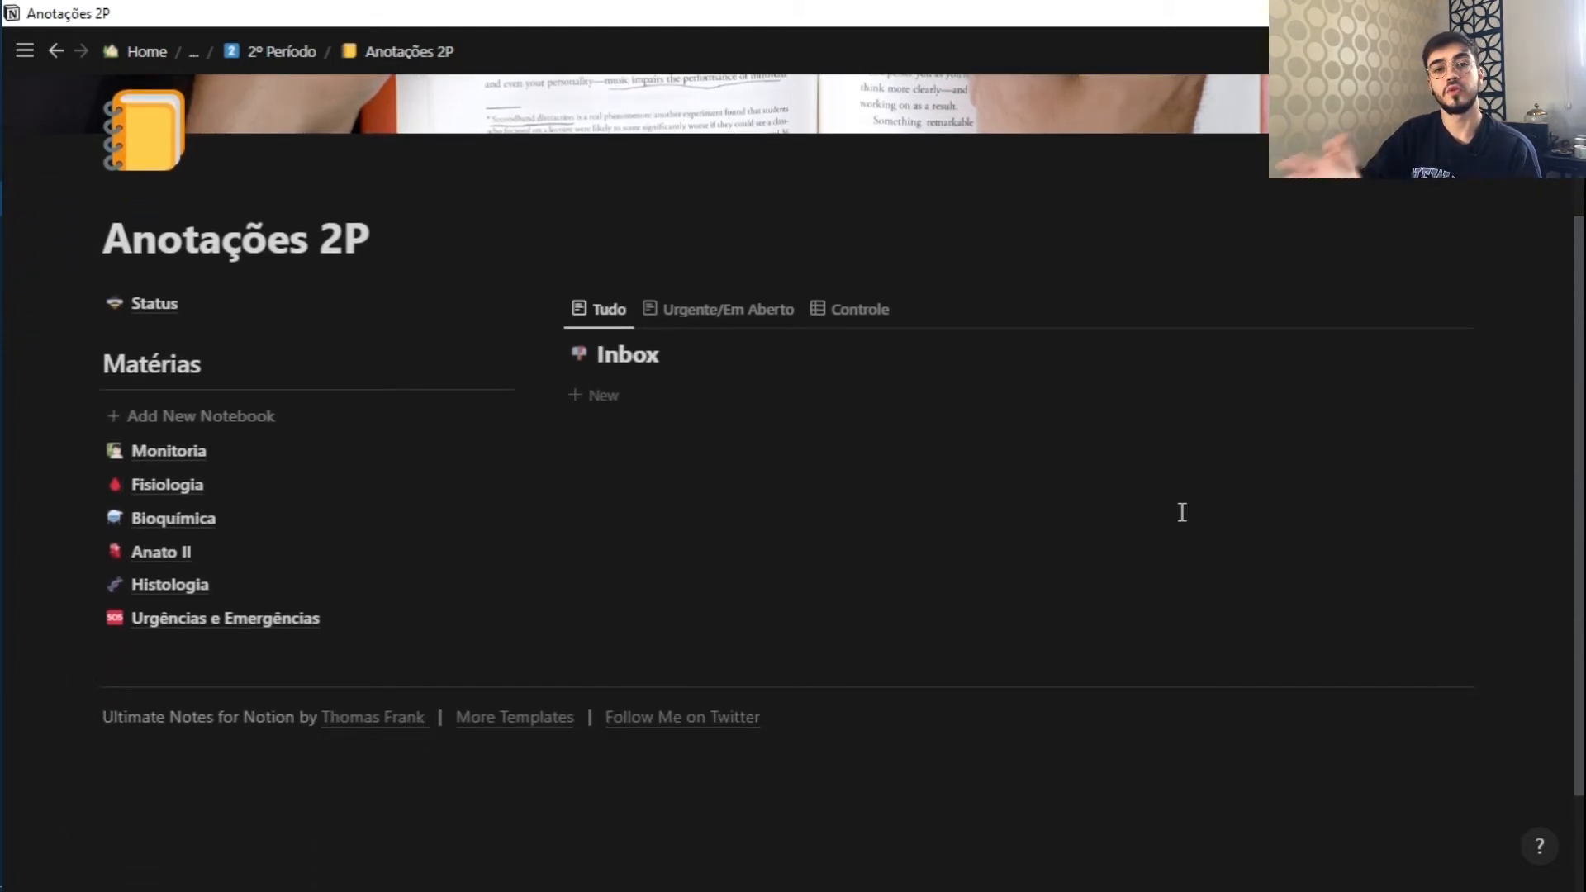
scroll(1182, 512, "up", 1)
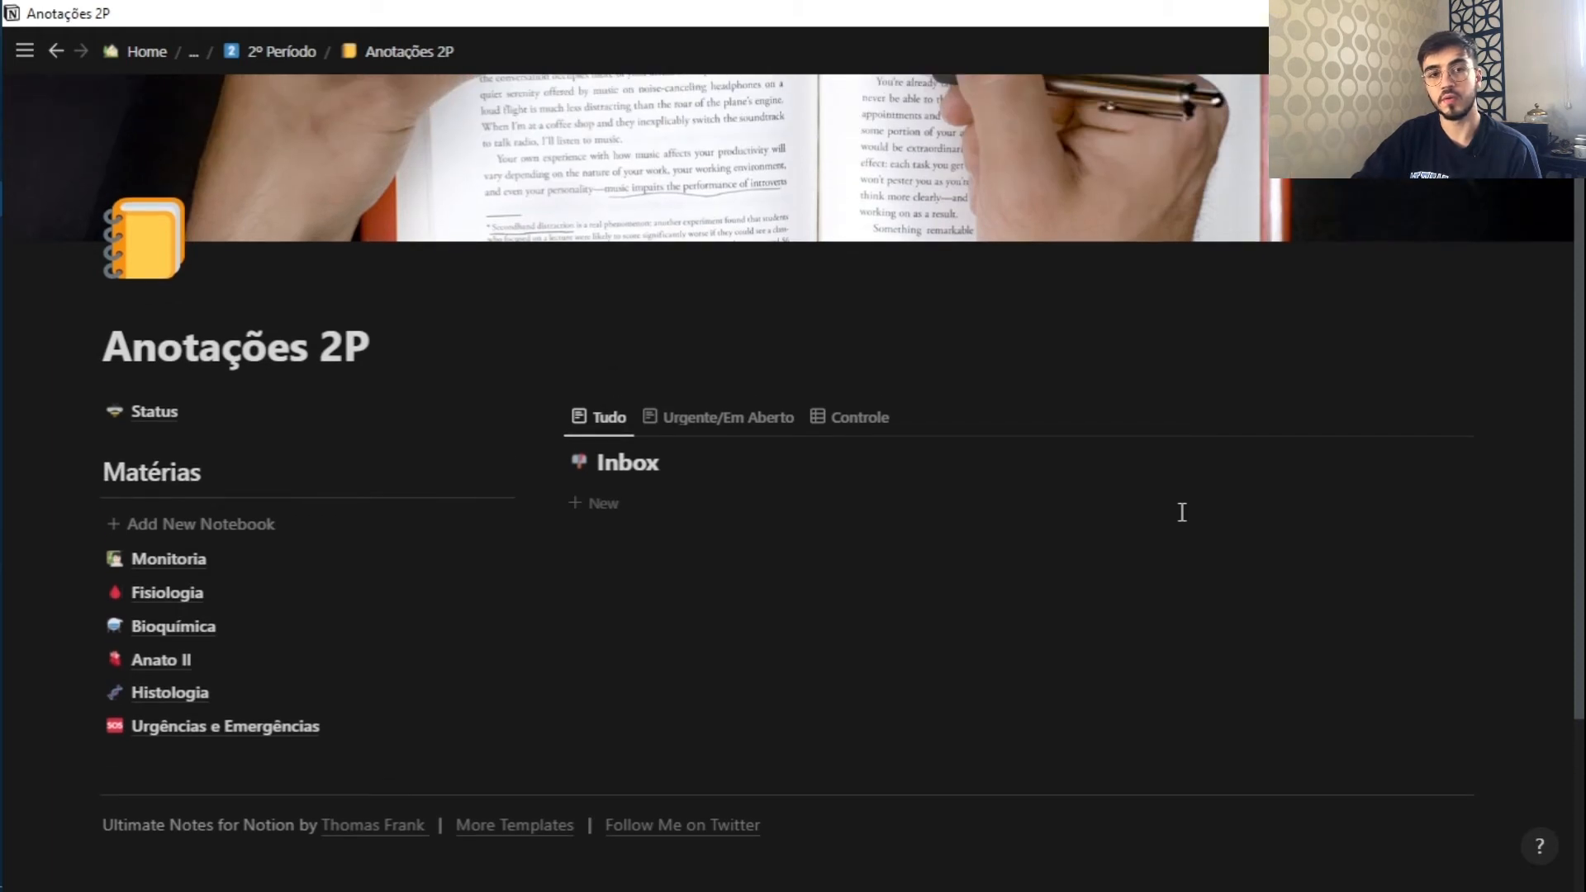
scroll(1179, 524, "up", 1)
scroll(1178, 523, "down", 1)
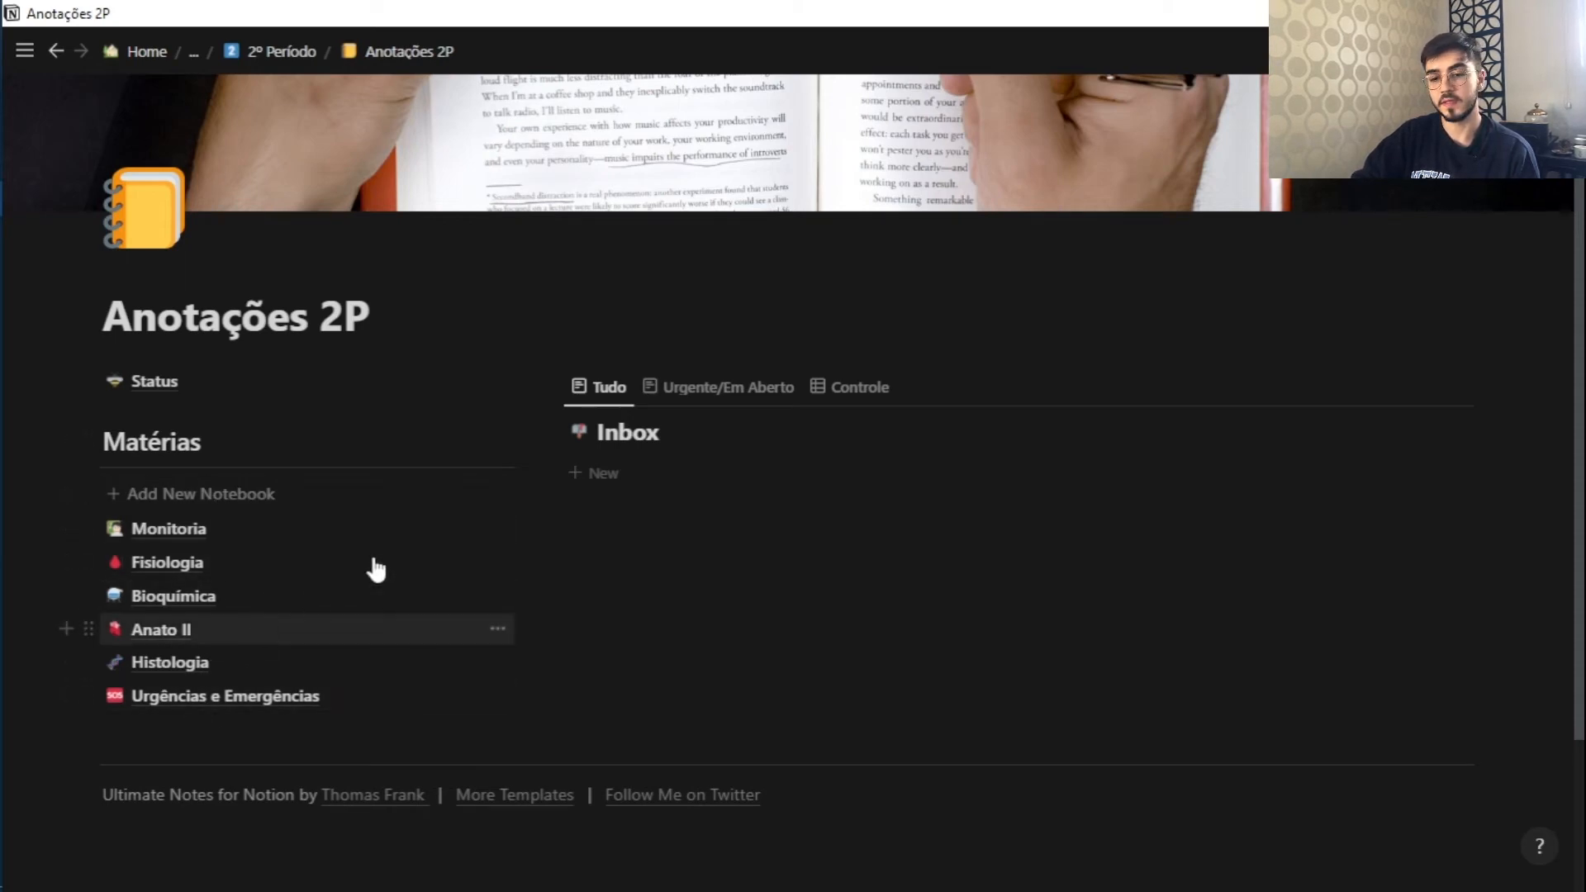
Step: Create an untitled note in the Inbox, review its properties and Status options while keeping Em Aberto, and close it
left_click(643, 479)
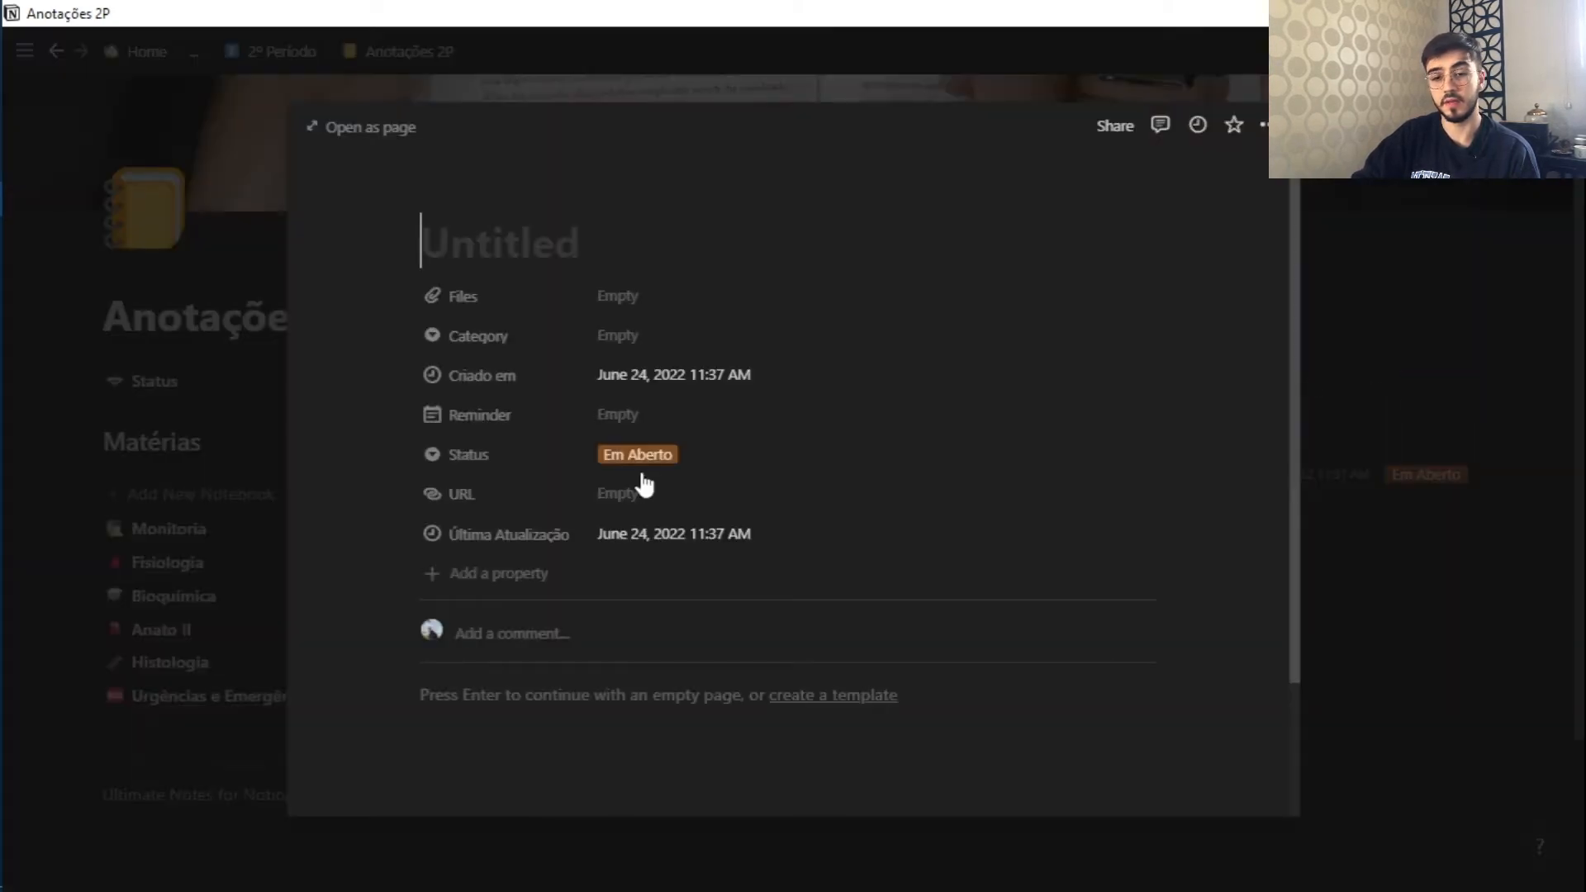
scroll(669, 356, "down", 1)
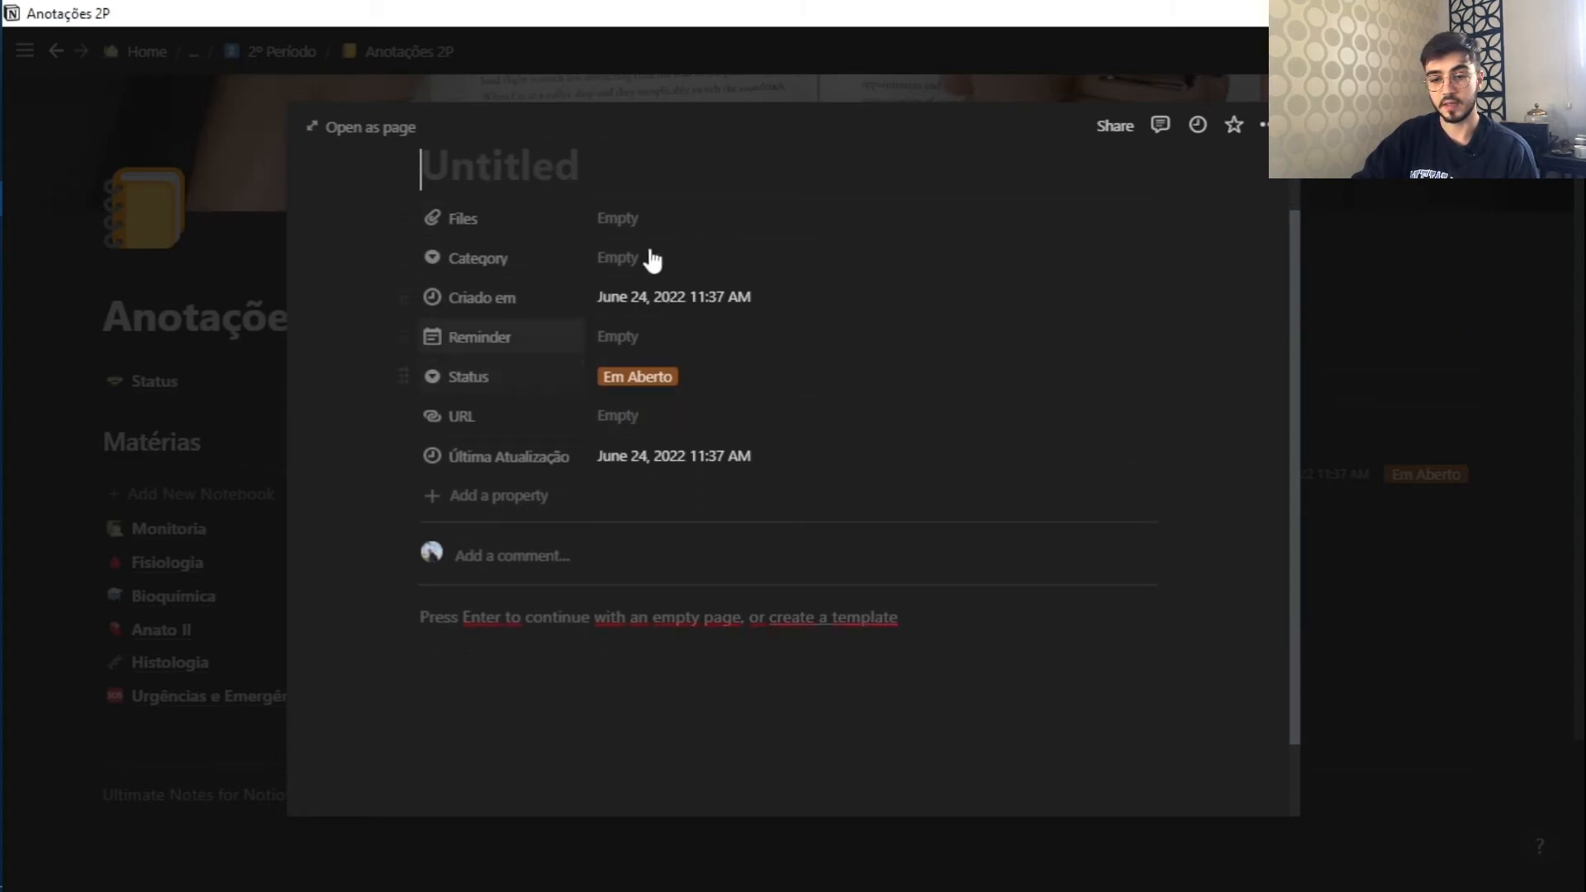
scroll(641, 330, "down", 1)
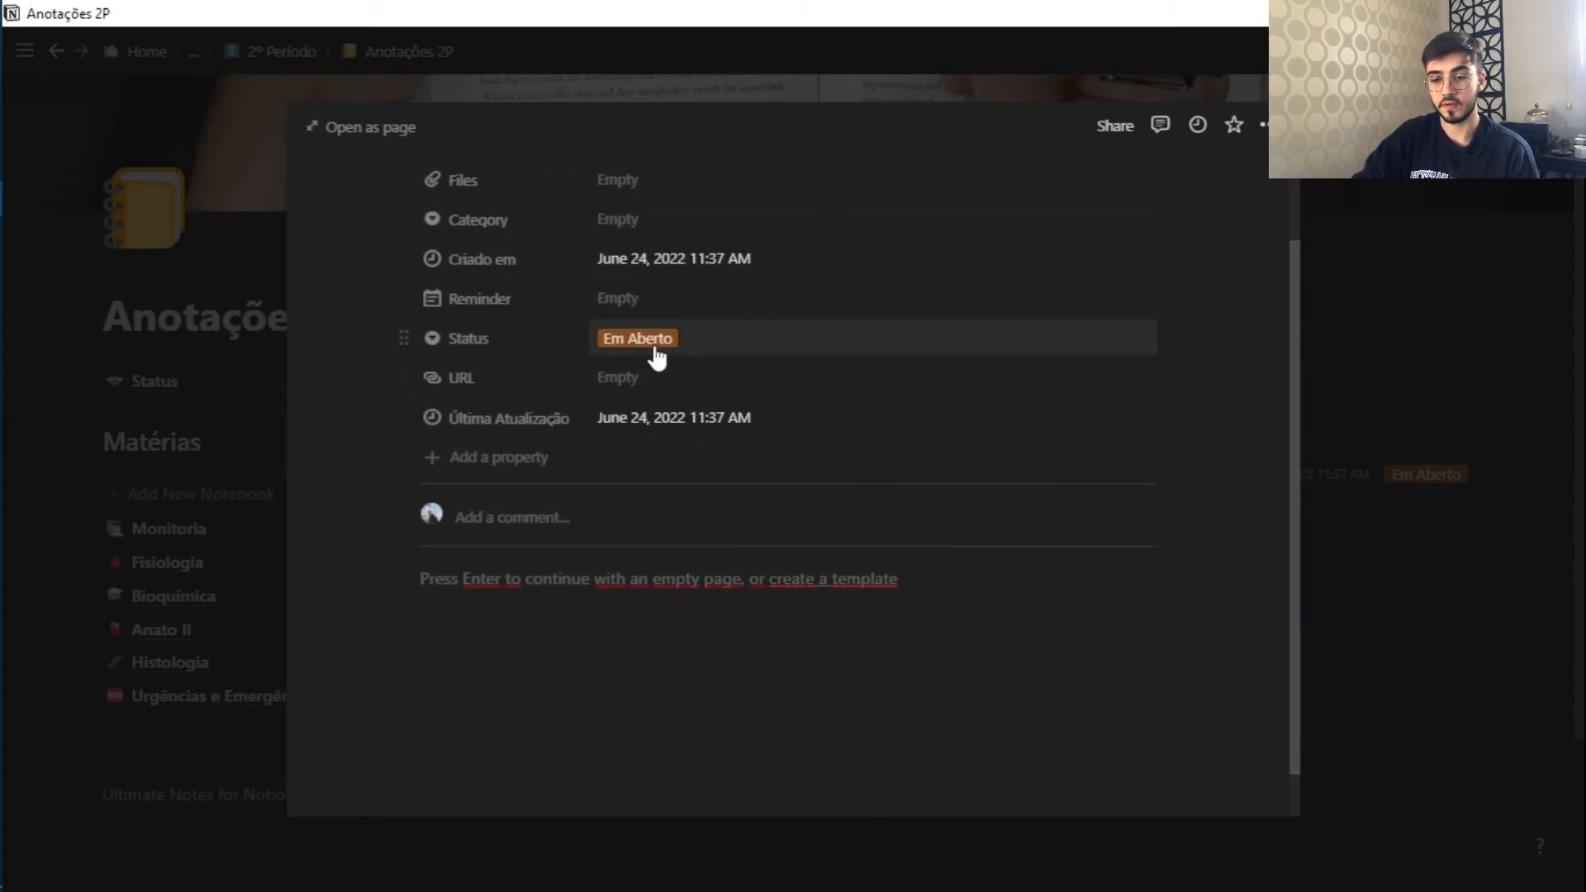
left_click(650, 340)
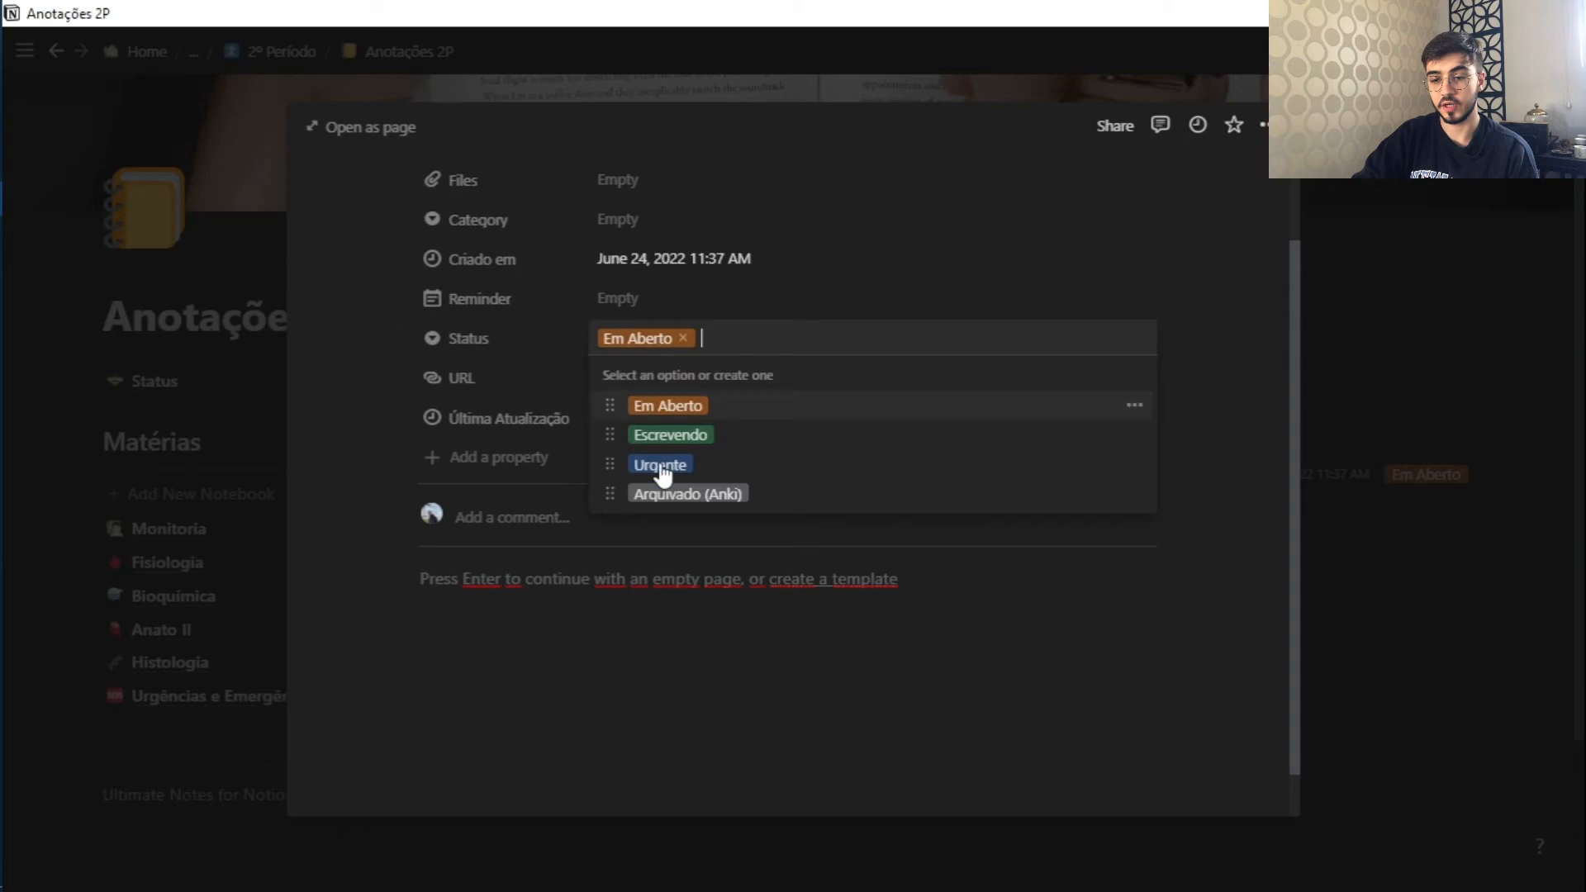
left_click(1042, 698)
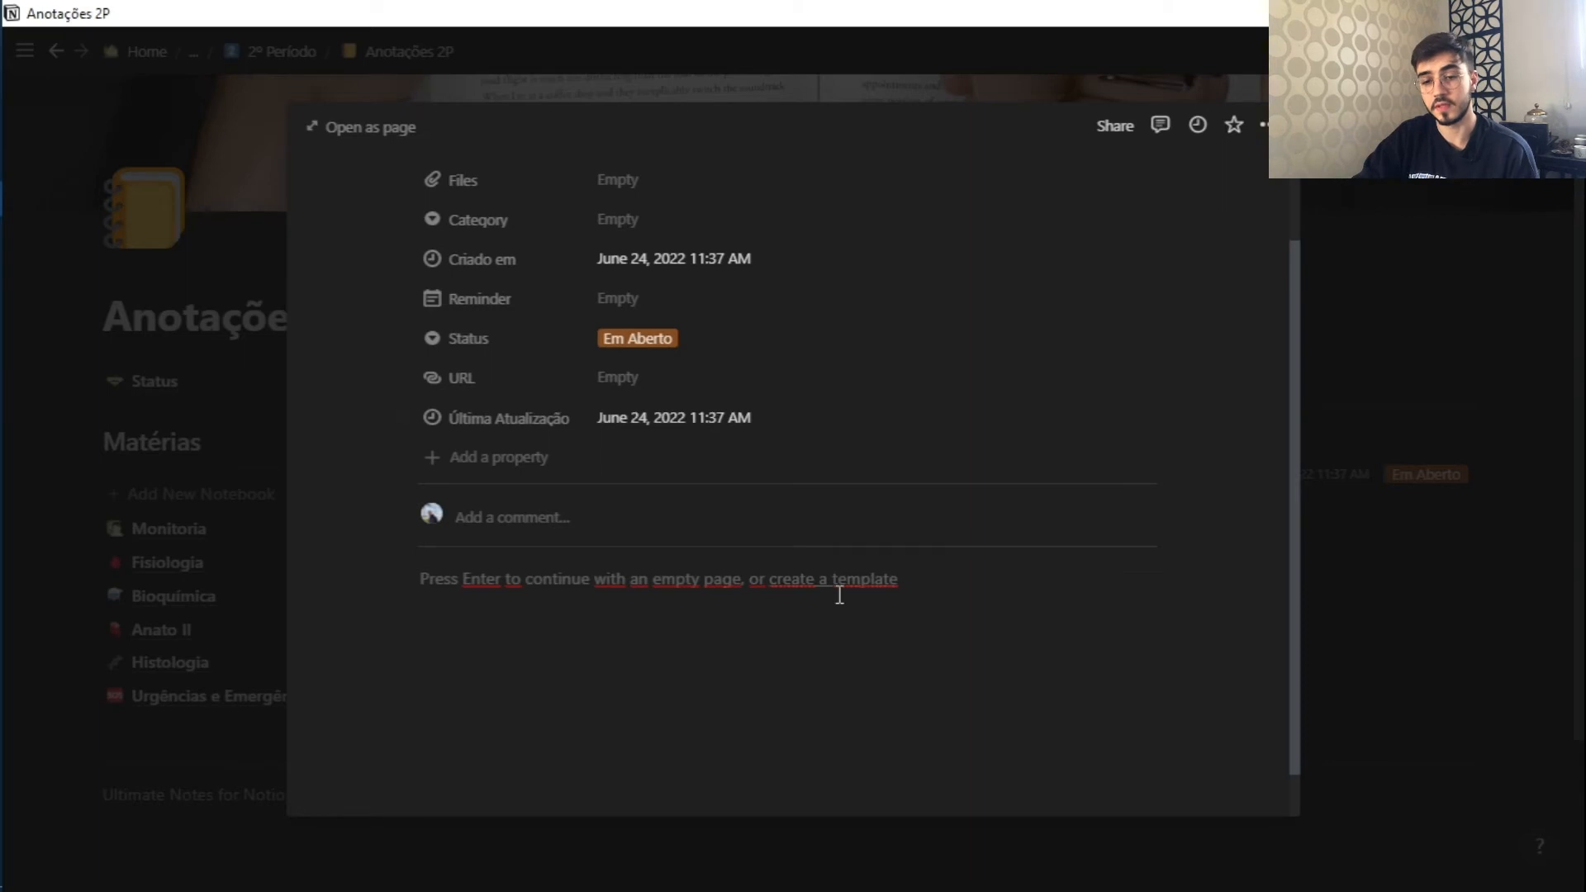
scroll(840, 595, "up", 2)
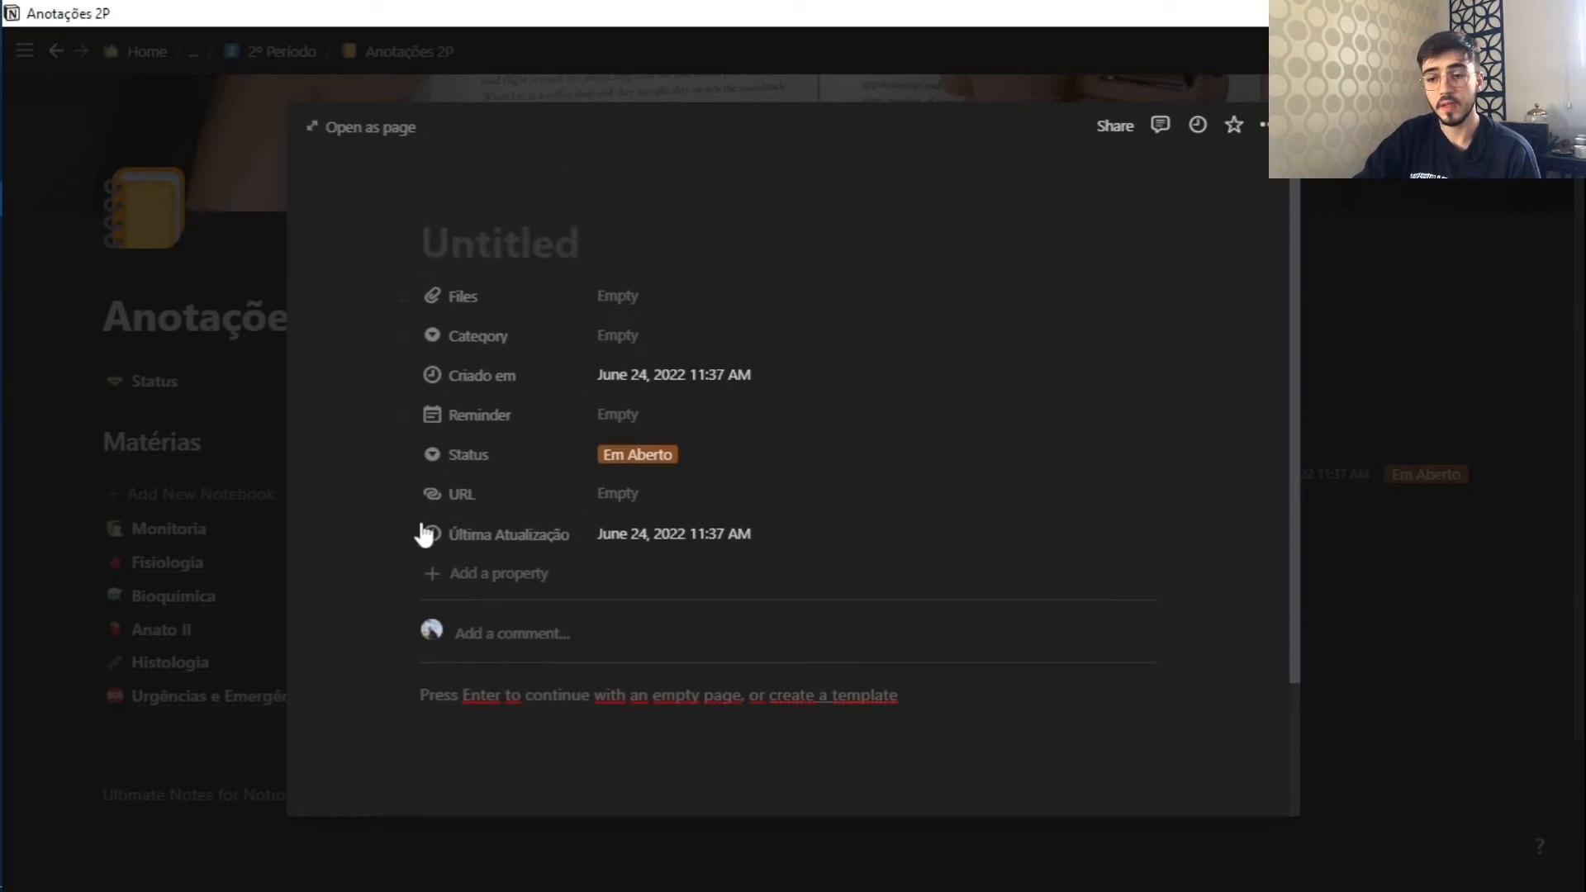
left_click(1417, 677)
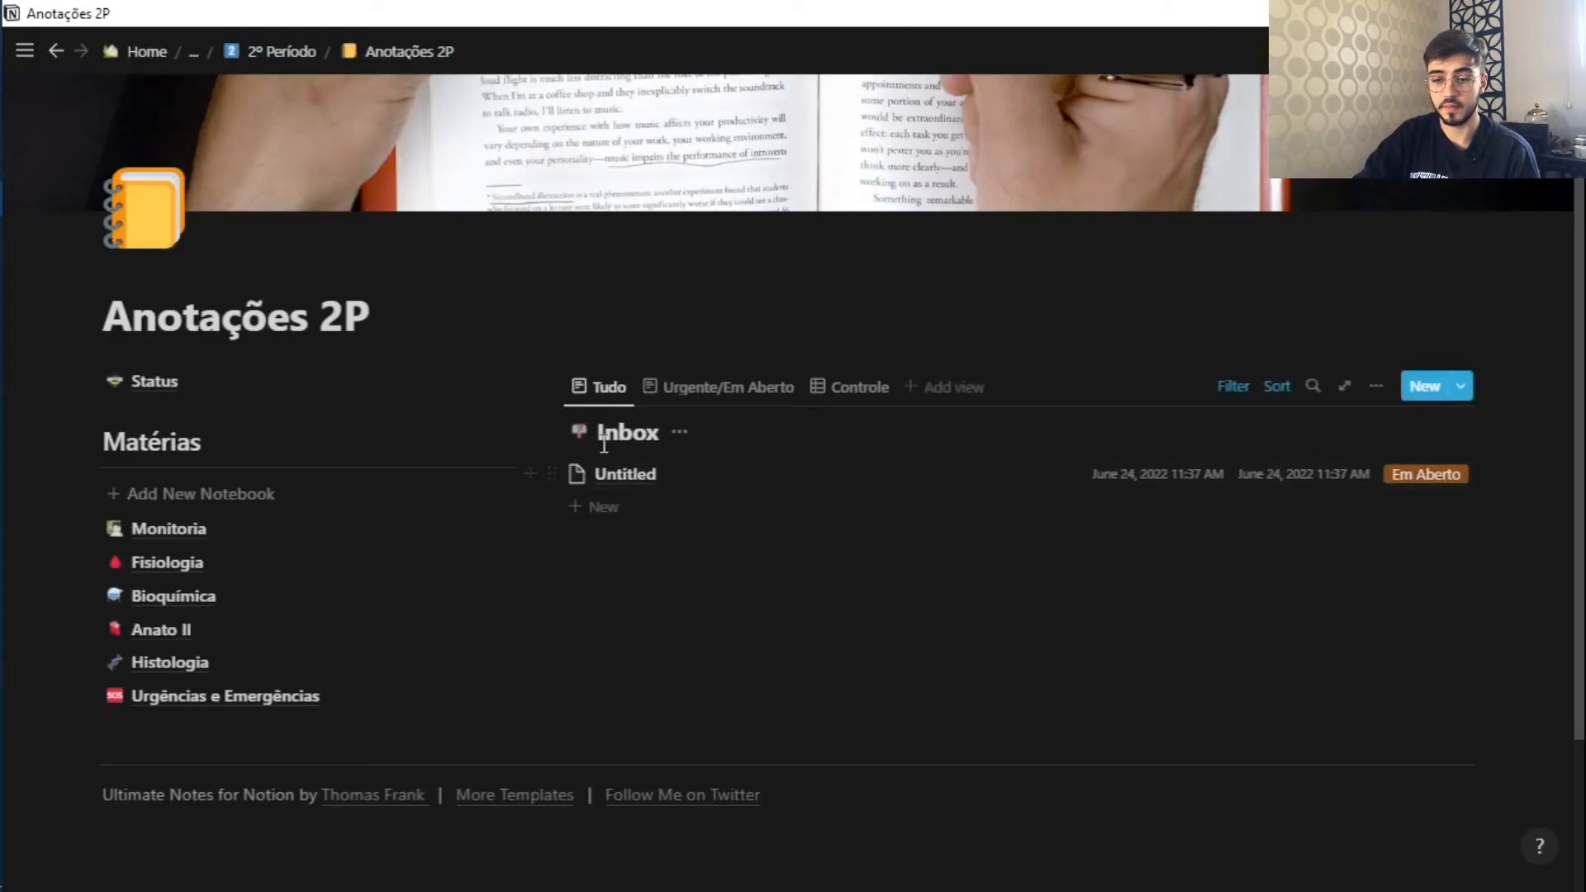
Step: Move the untitled Inbox note into the Urgências e Emergências notebook, keeping the Inbox's sorting
mouse_move(658, 475)
left_mouse_down()
mouse_move(290, 542)
mouse_move(265, 616)
mouse_move(273, 692)
mouse_move(270, 595)
mouse_move(234, 644)
mouse_move(538, 567)
mouse_move(684, 471)
left_mouse_up()
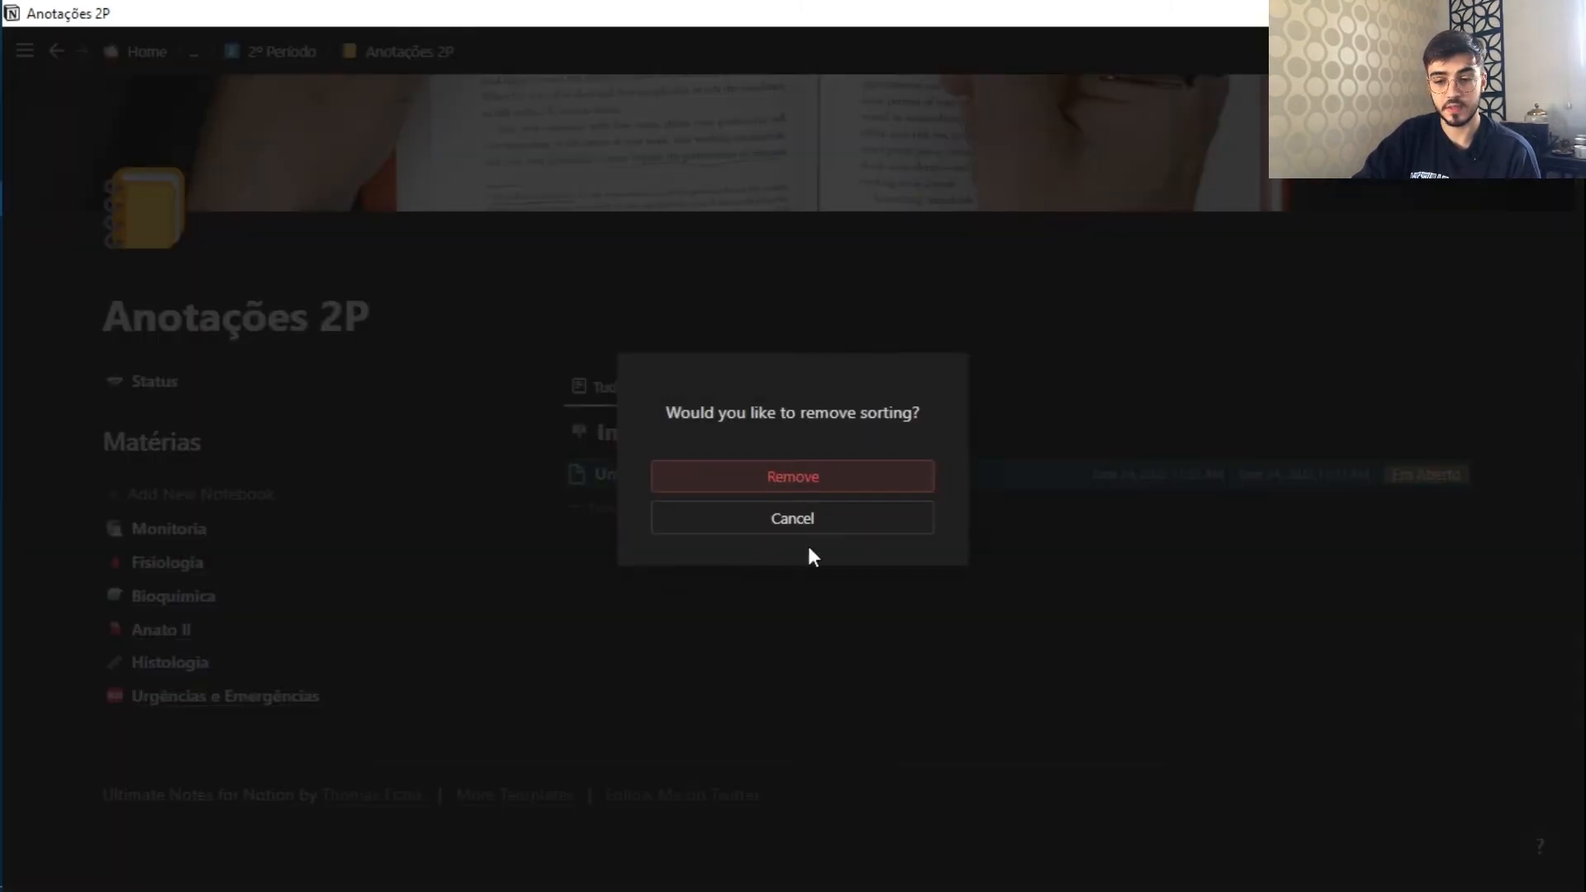
left_click(849, 517)
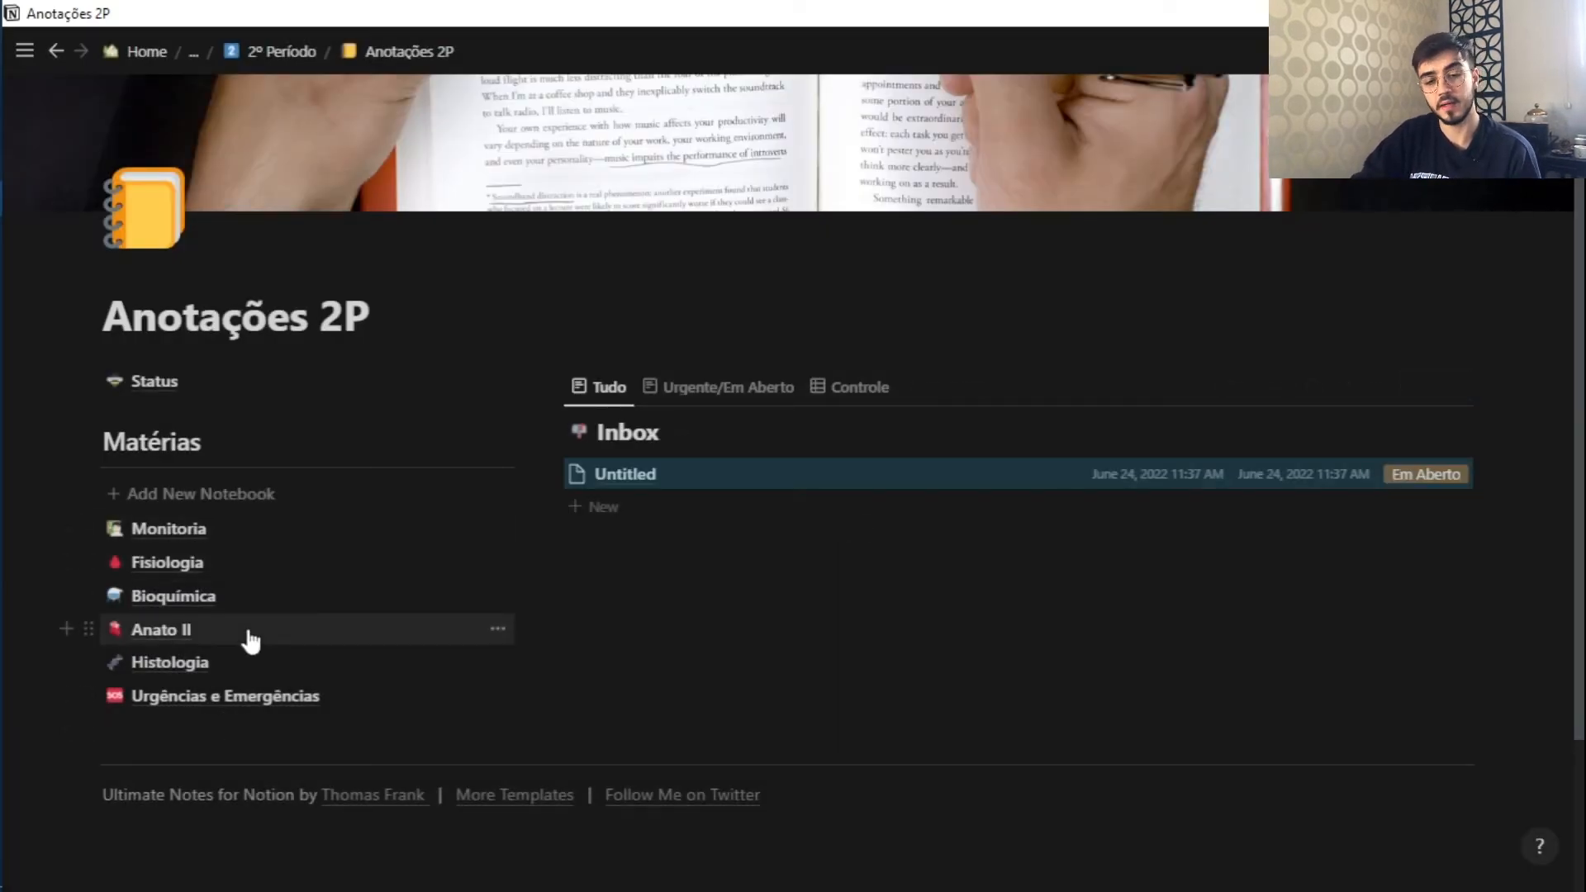
scroll(251, 642, "down", 1)
left_click_drag(715, 401, 261, 626)
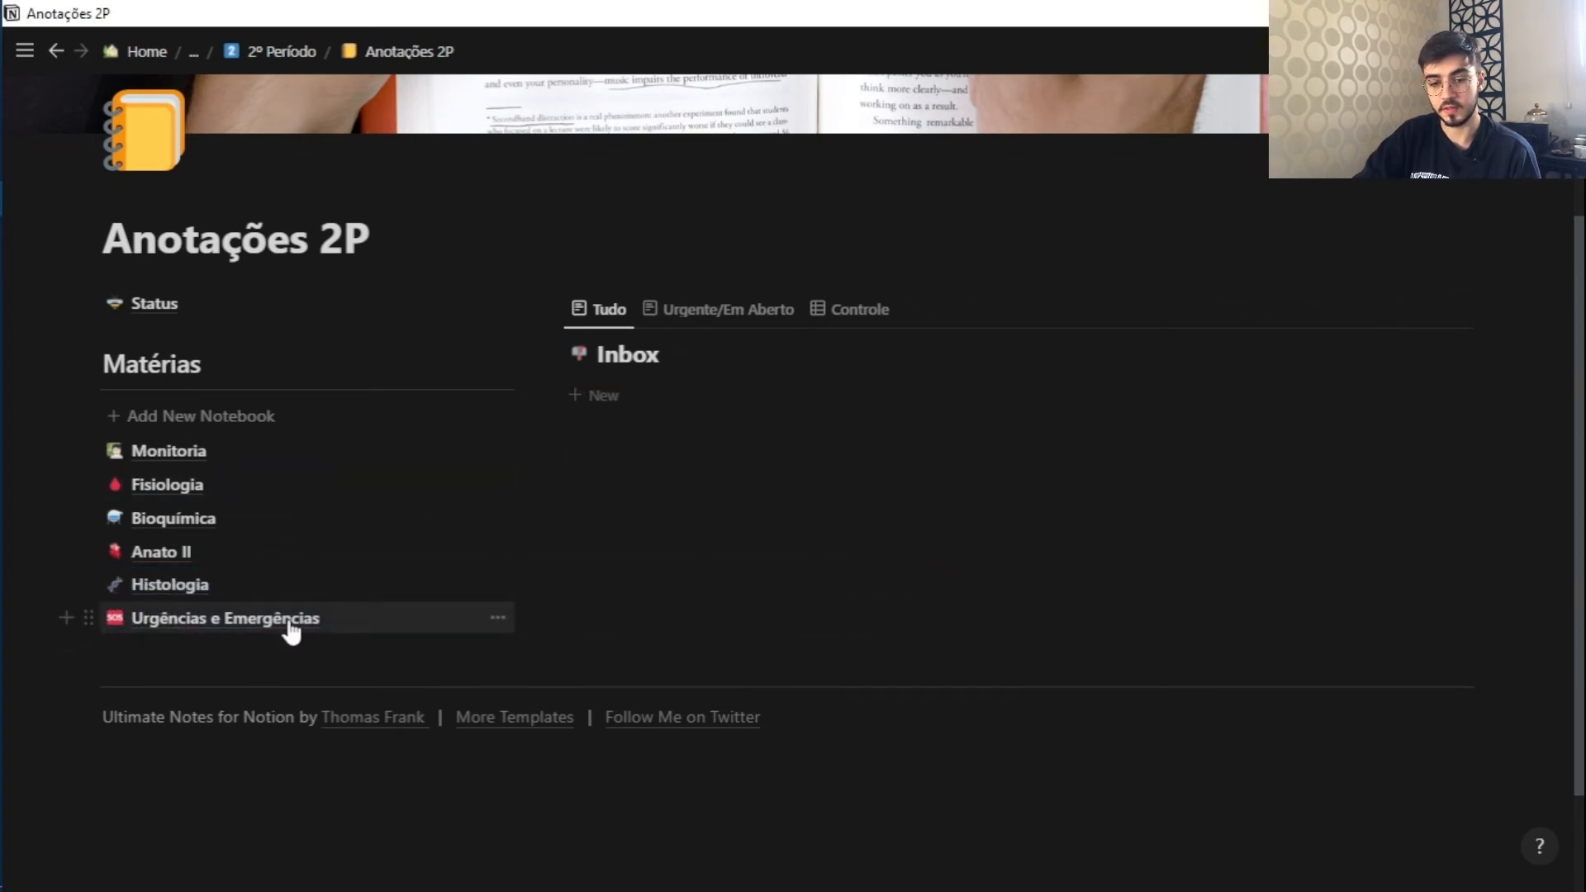
Step: Open the Urgências e Emergências notebook and check the Status options of the Liga Urgências e Emergências note, keeping Arquivado (Anki)
left_click(291, 627)
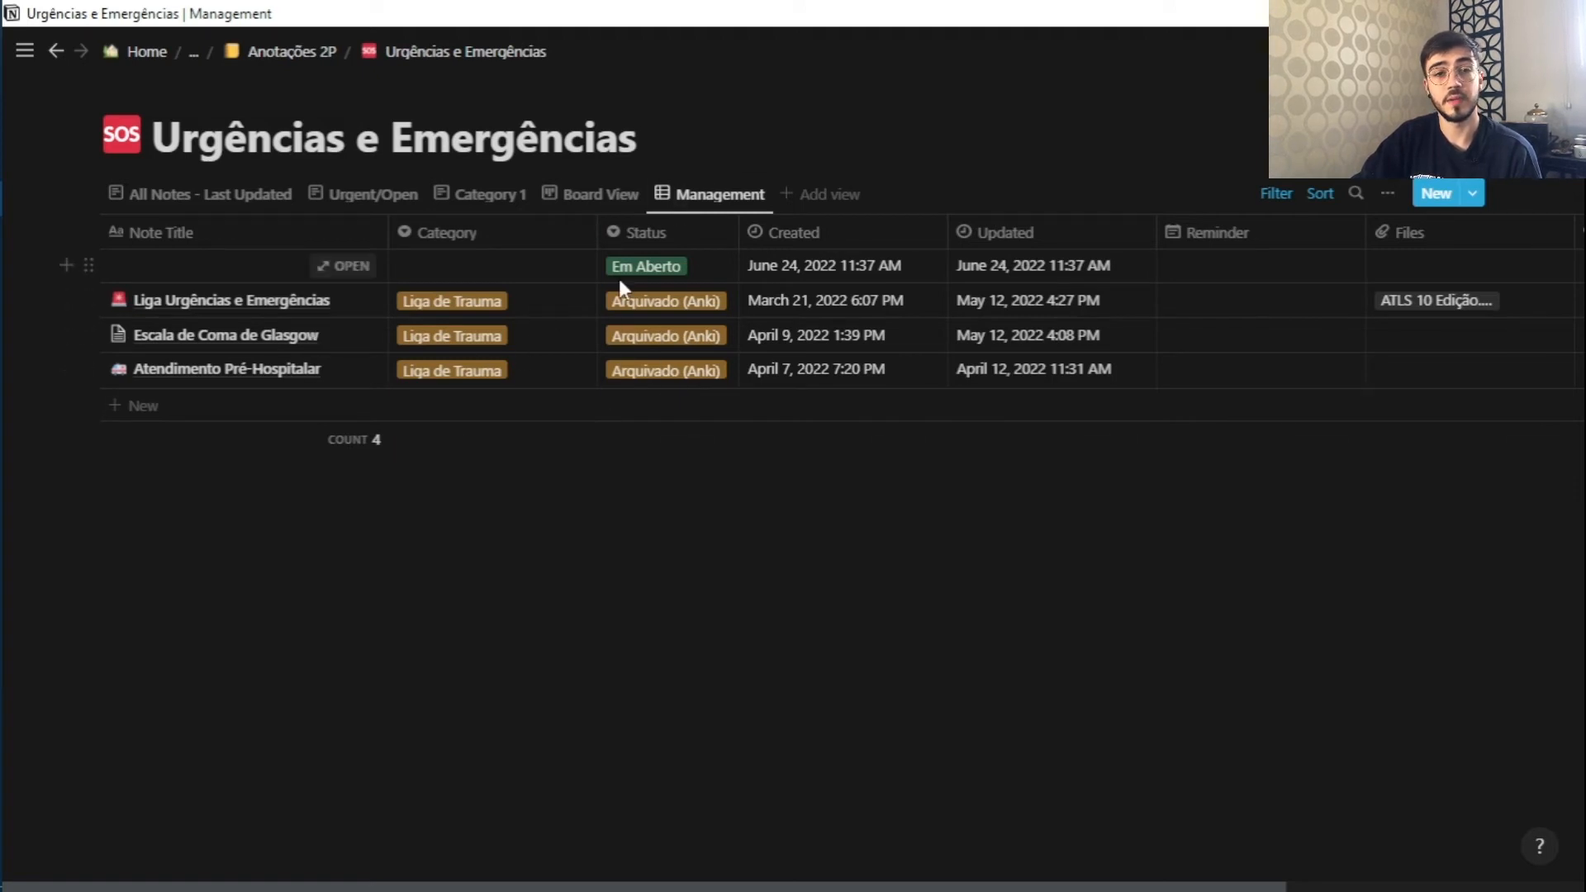
left_click(659, 301)
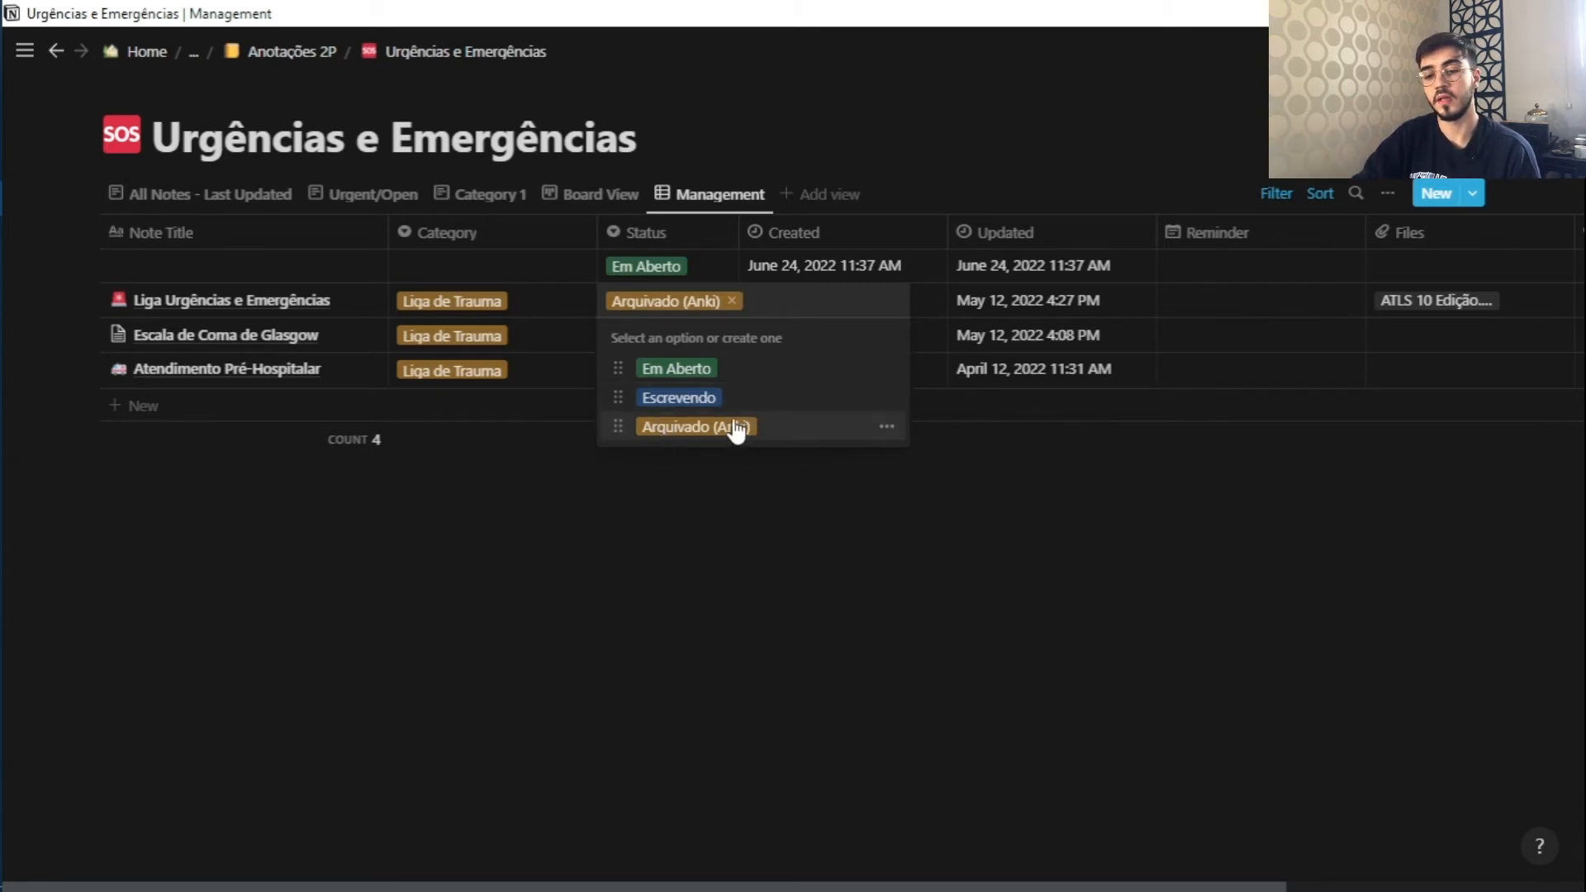
left_click(632, 620)
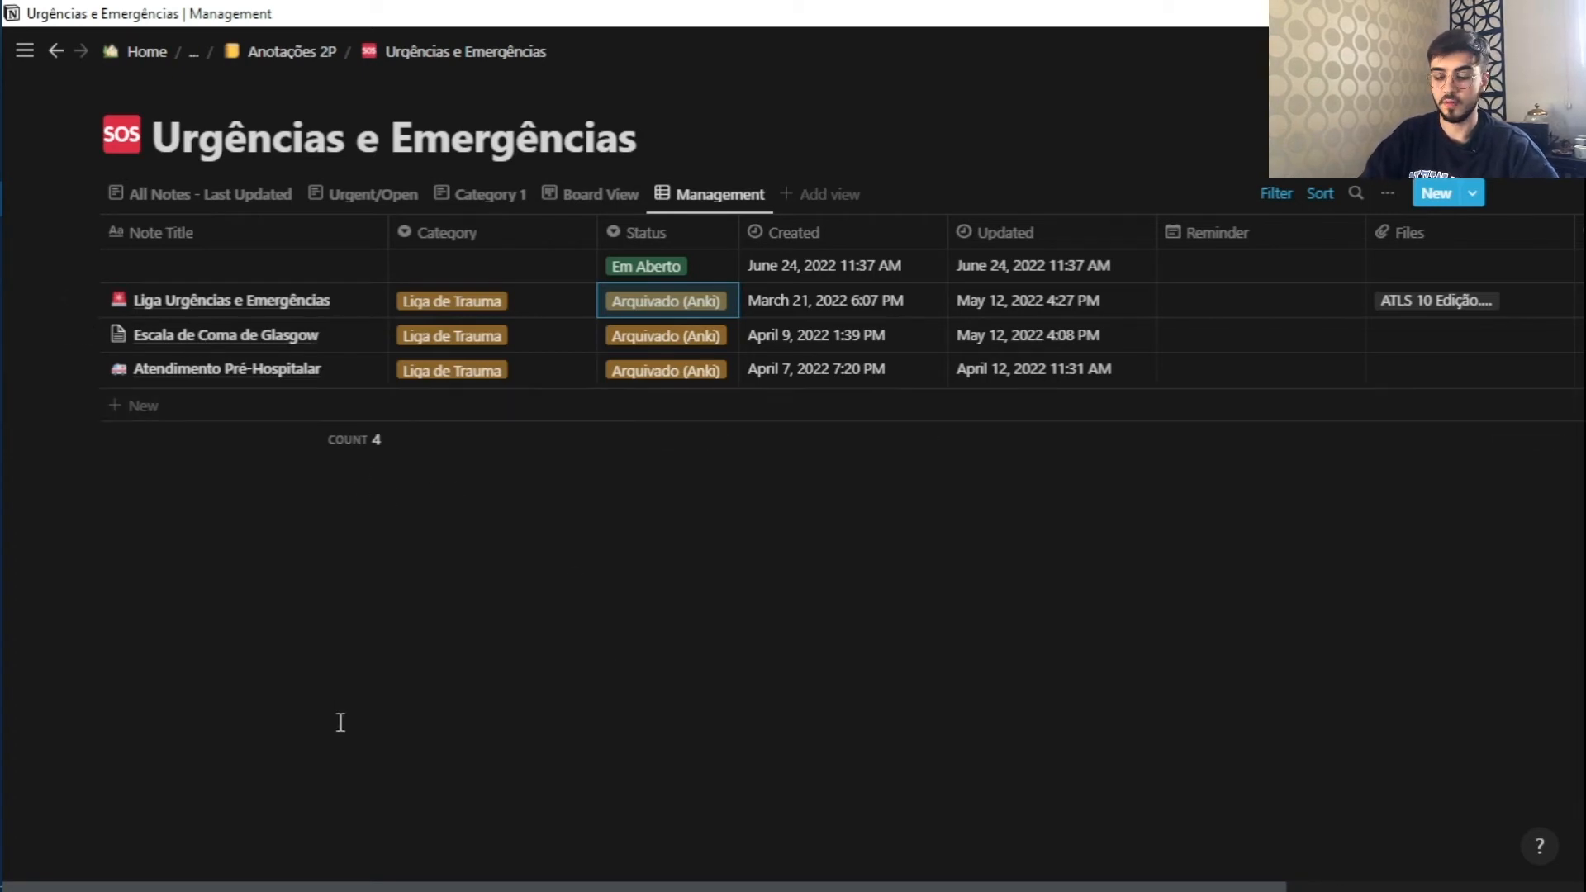
Step: Search the workspace for "Escala de coma de glasgow", open the matching note and look through its content
key("ctrl+p")
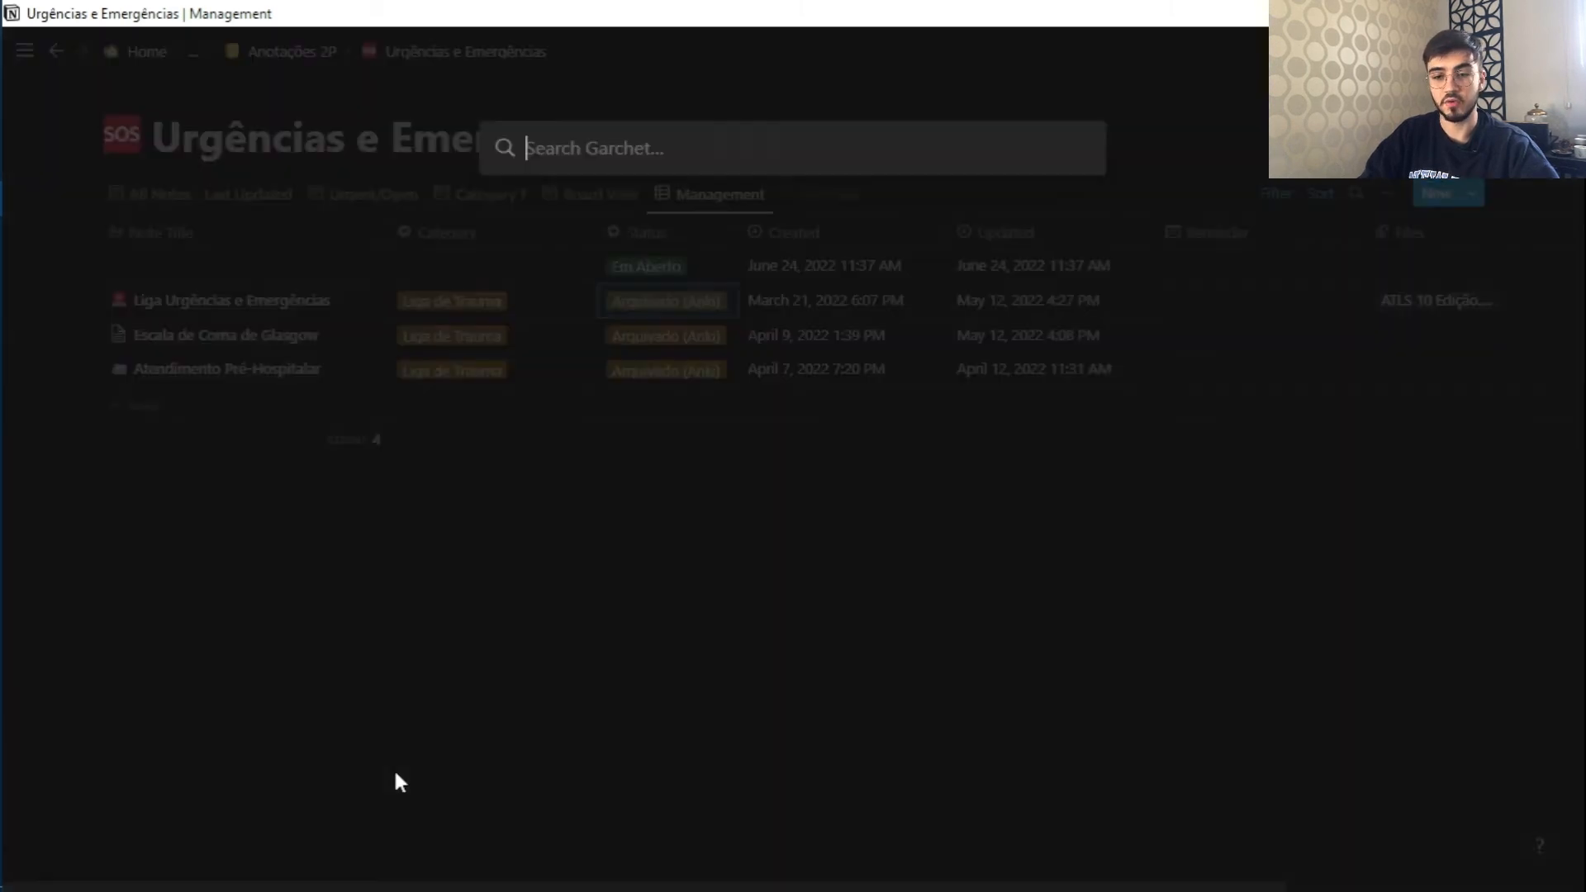
type("Escala")
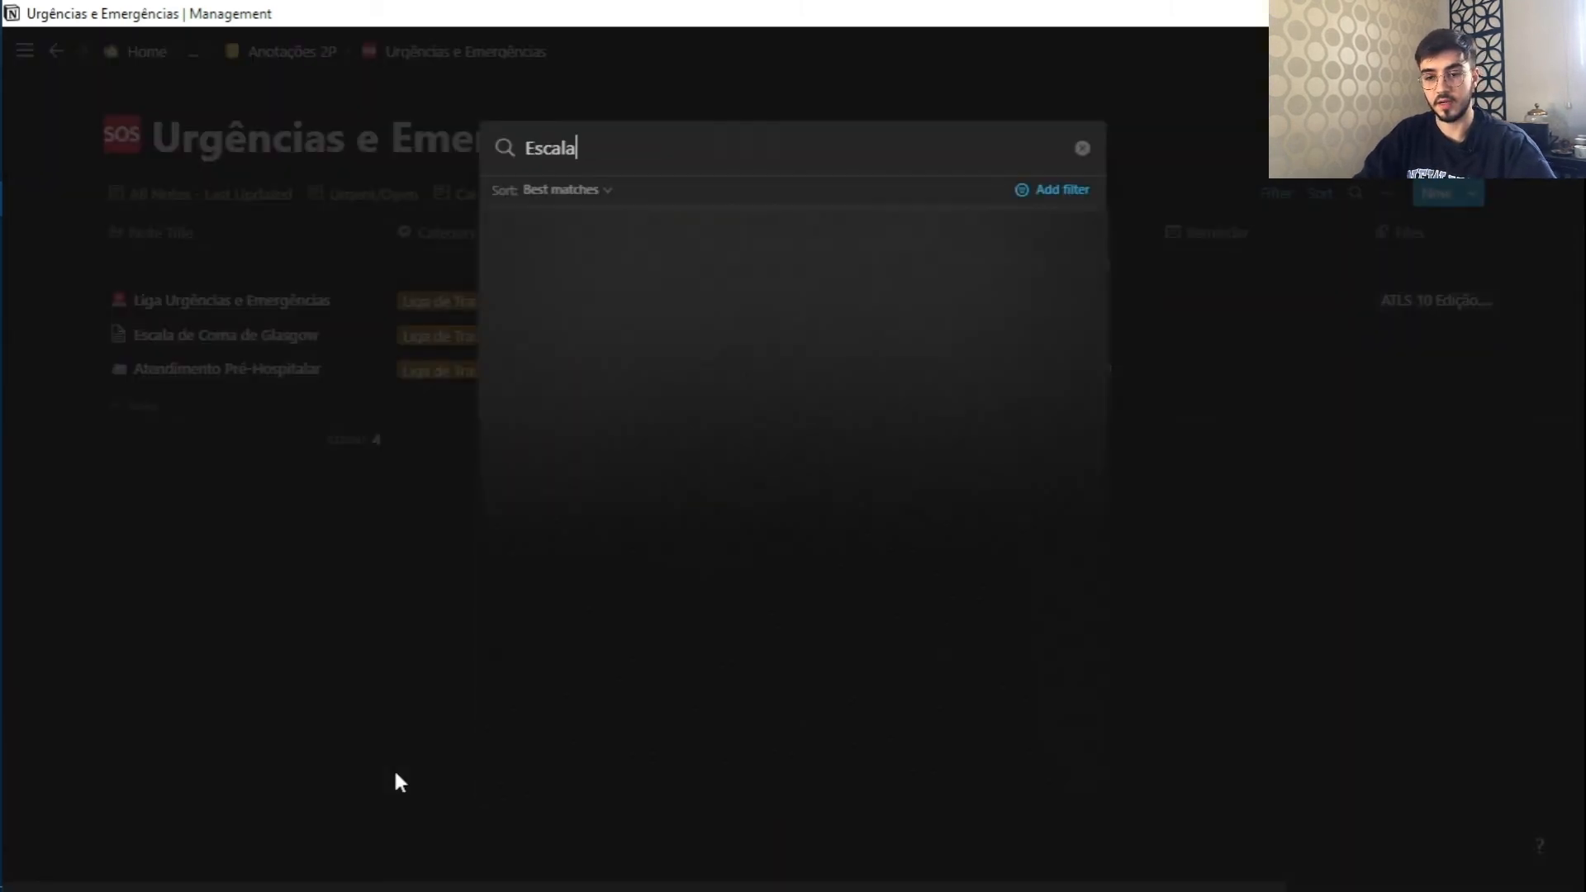
type(" de coma de glasgow")
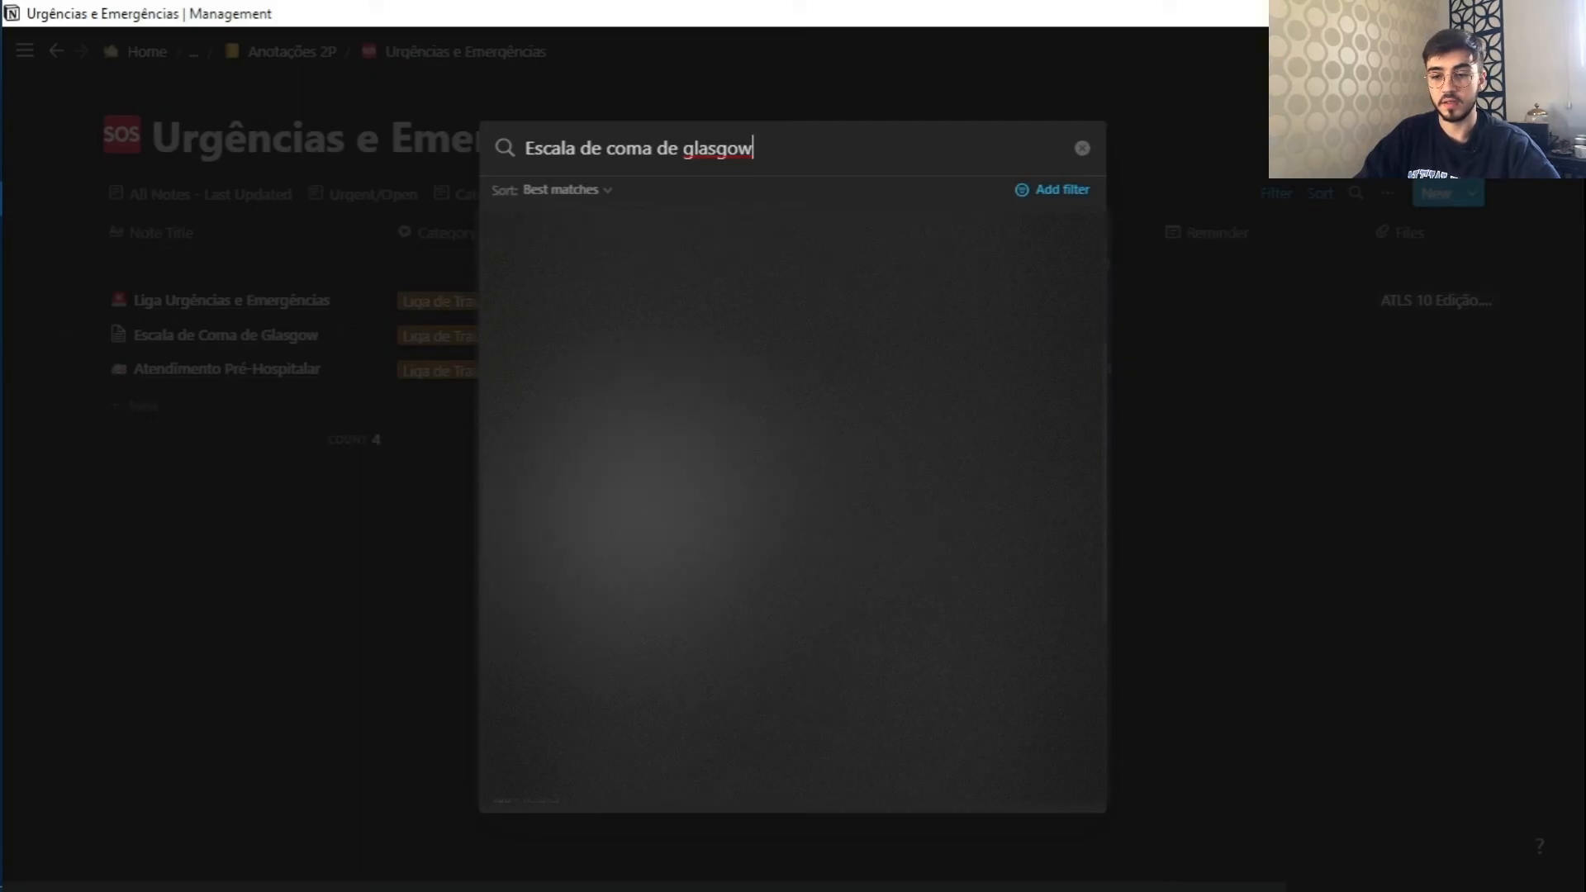
key("Return")
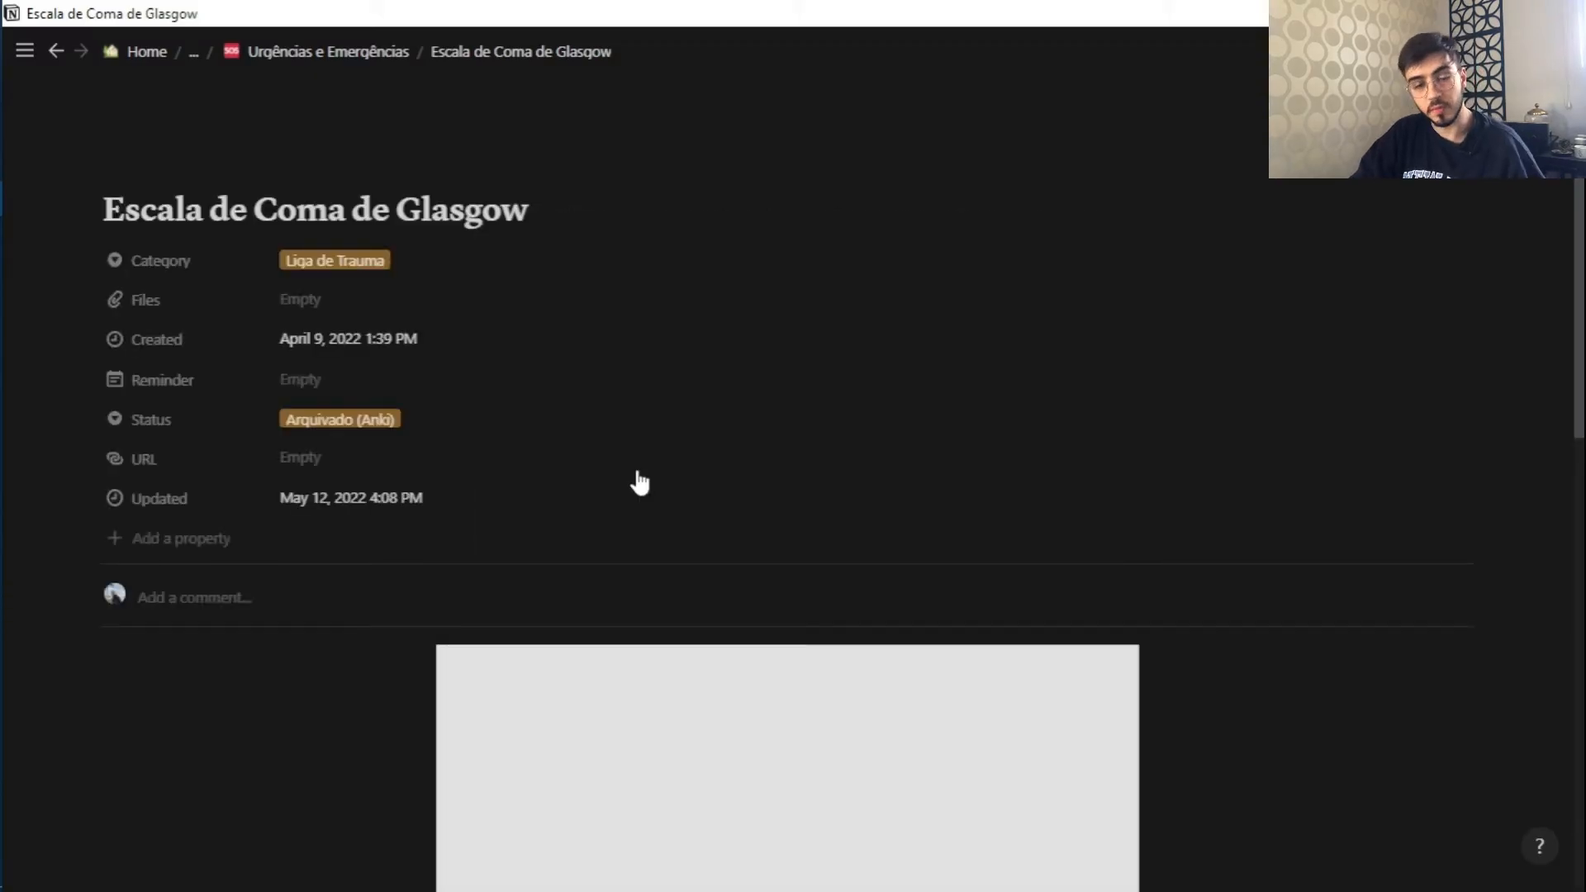
scroll(478, 517, "down", 7)
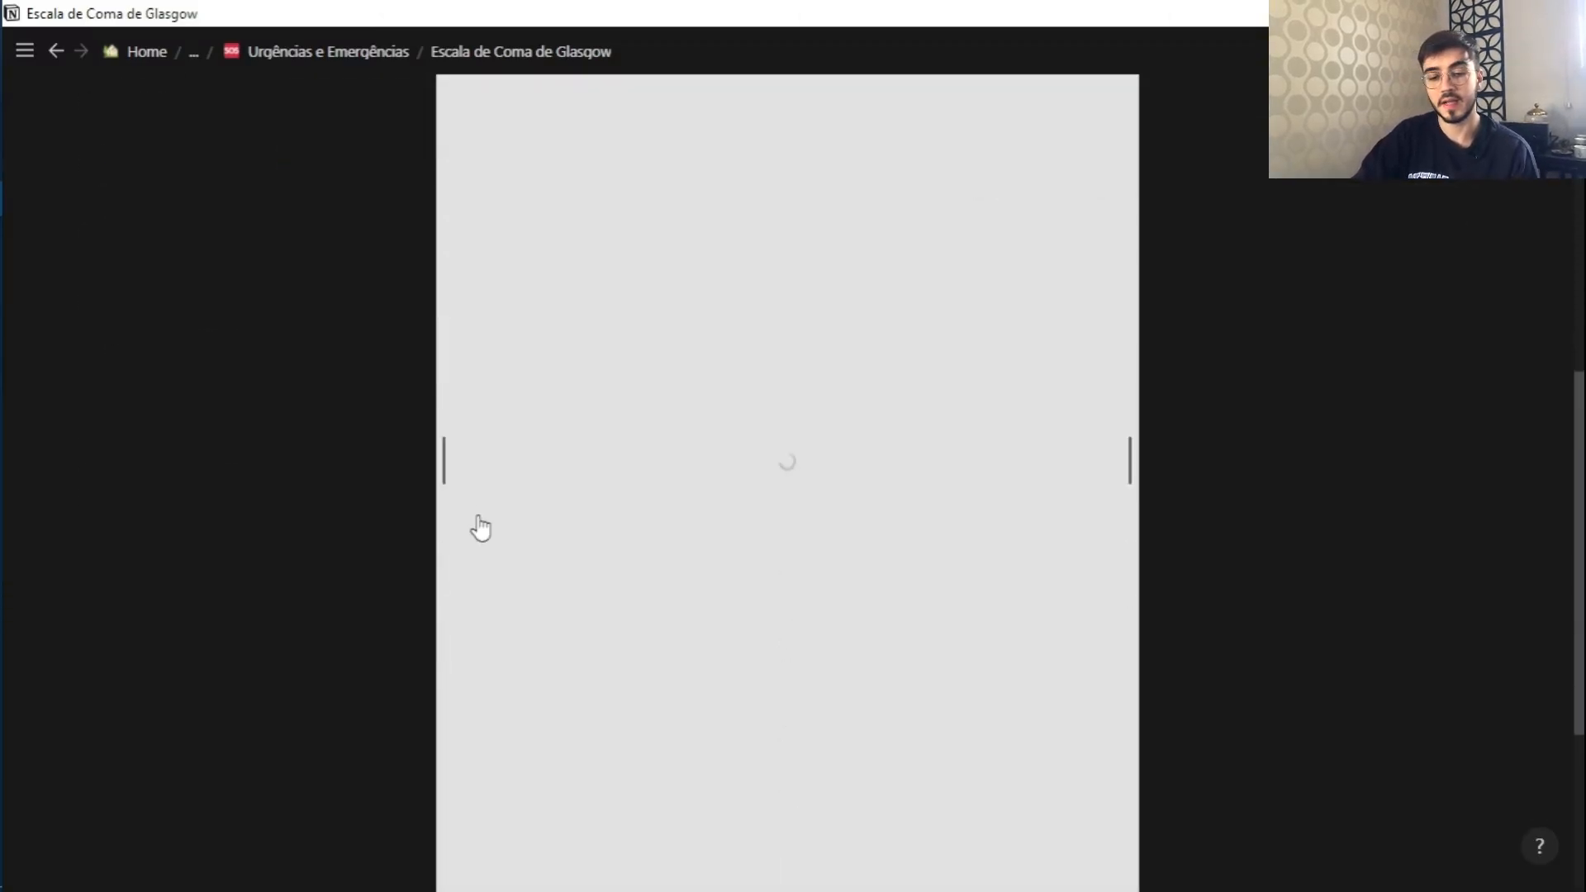
scroll(480, 529, "down", 1)
scroll(478, 524, "up", 7)
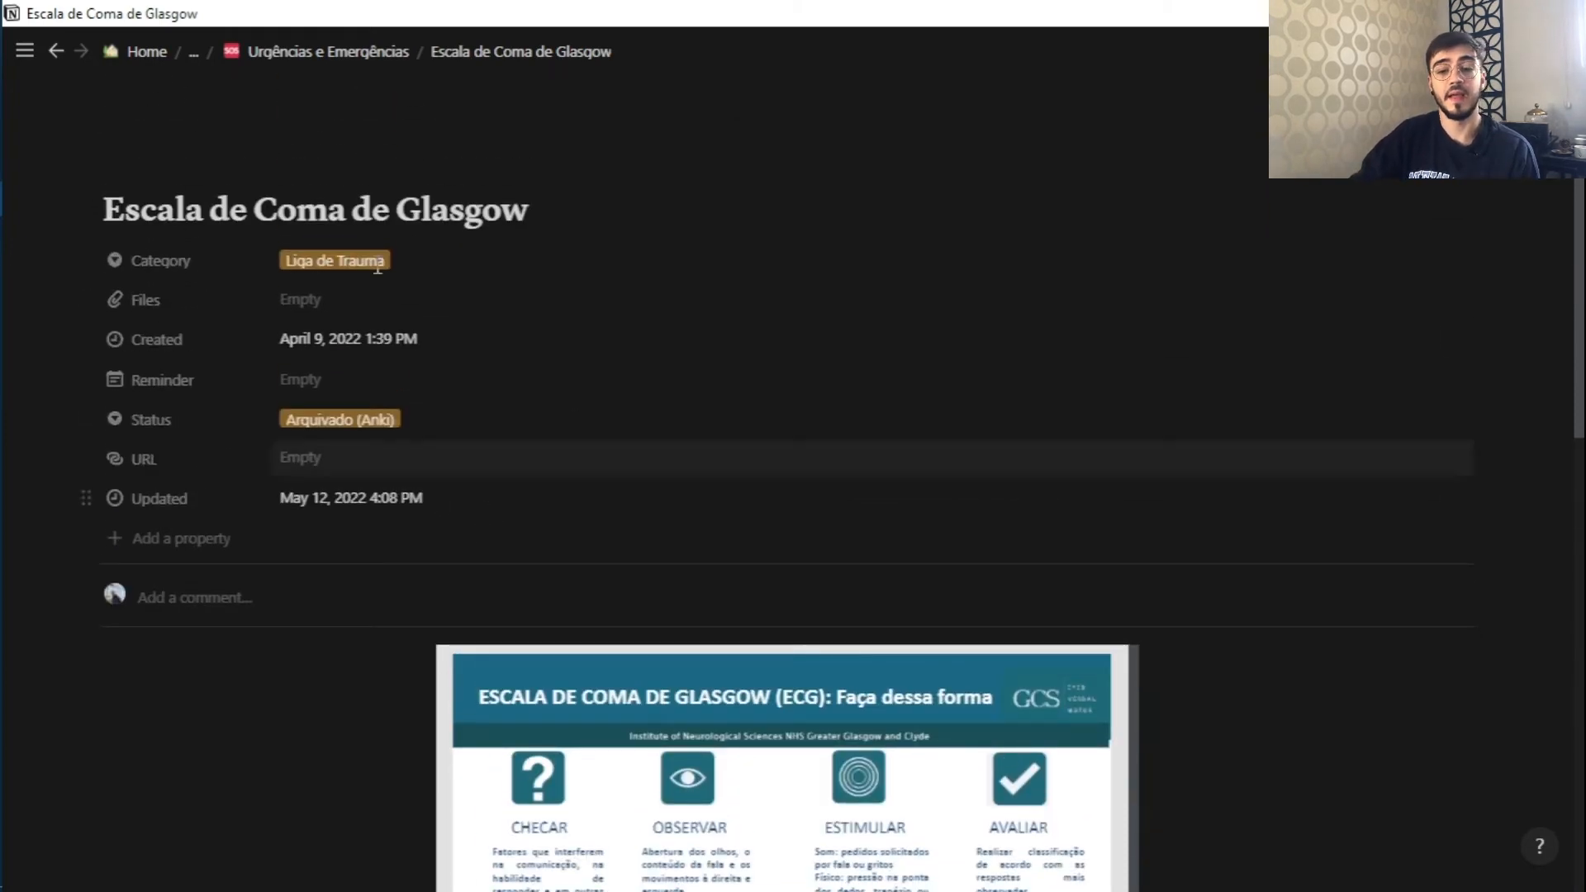
Step: Go back through the Urgências e Emergências notebook to Anotações 2P and open the Anato II notebook
left_click(347, 60)
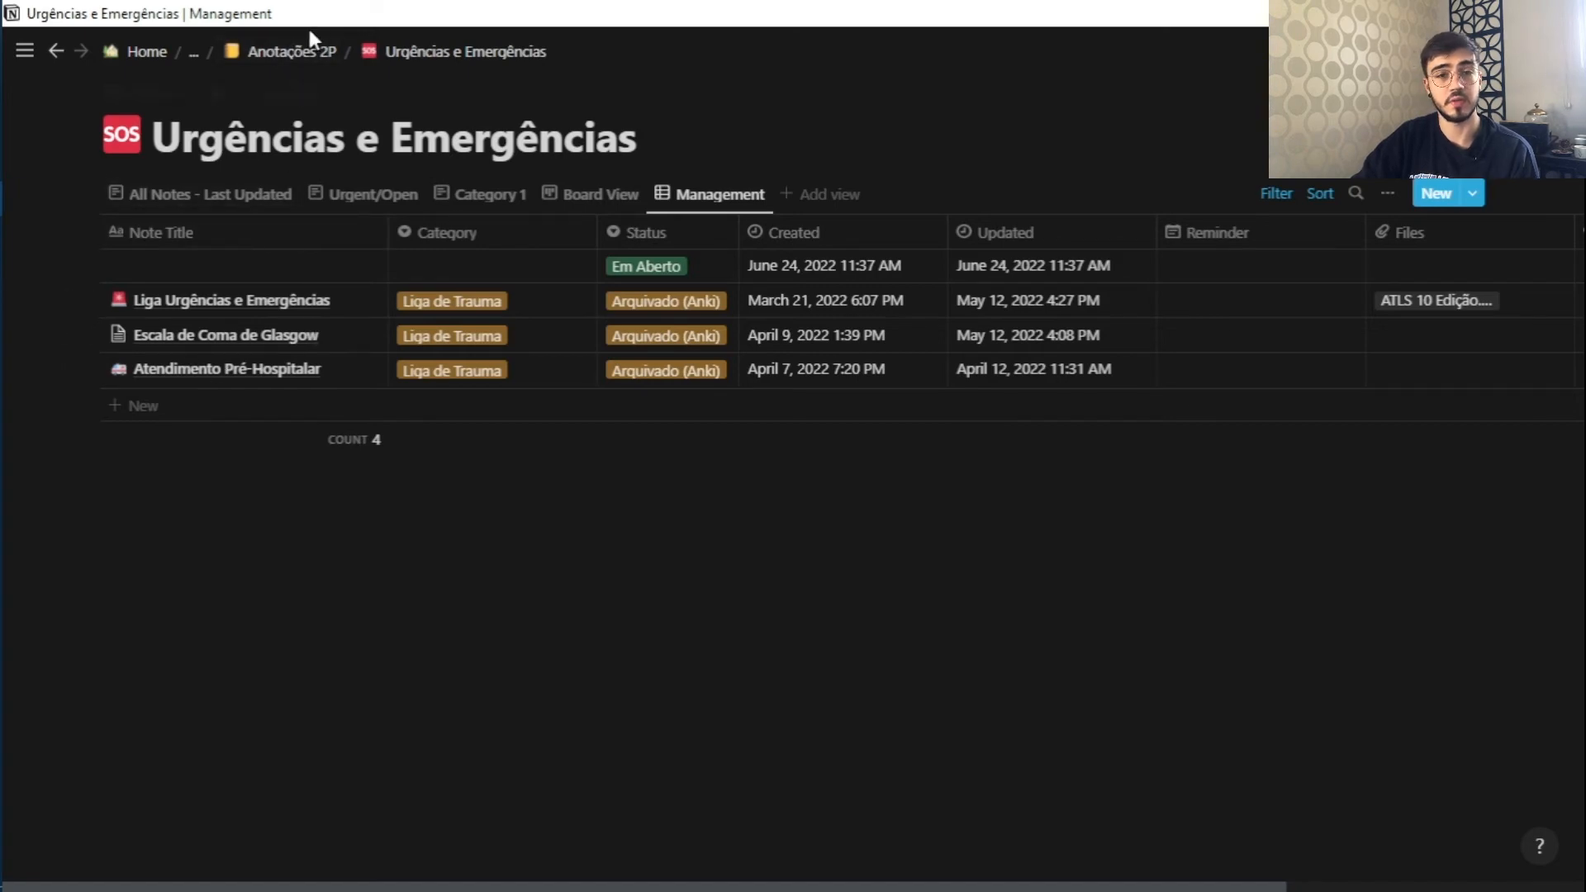
left_click(291, 55)
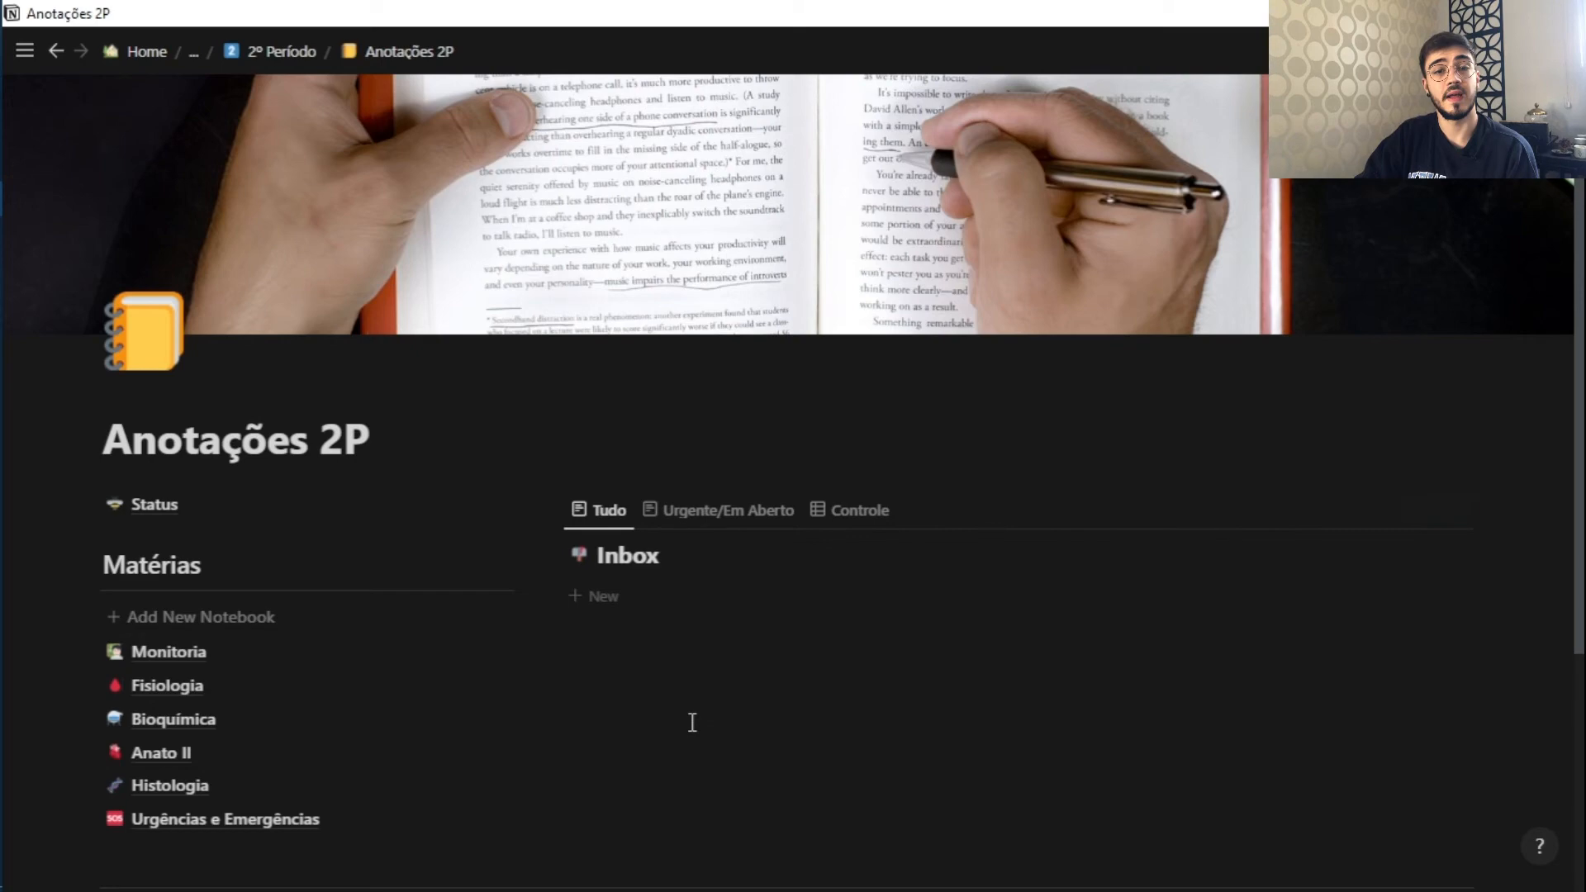
scroll(593, 664, "down", 2)
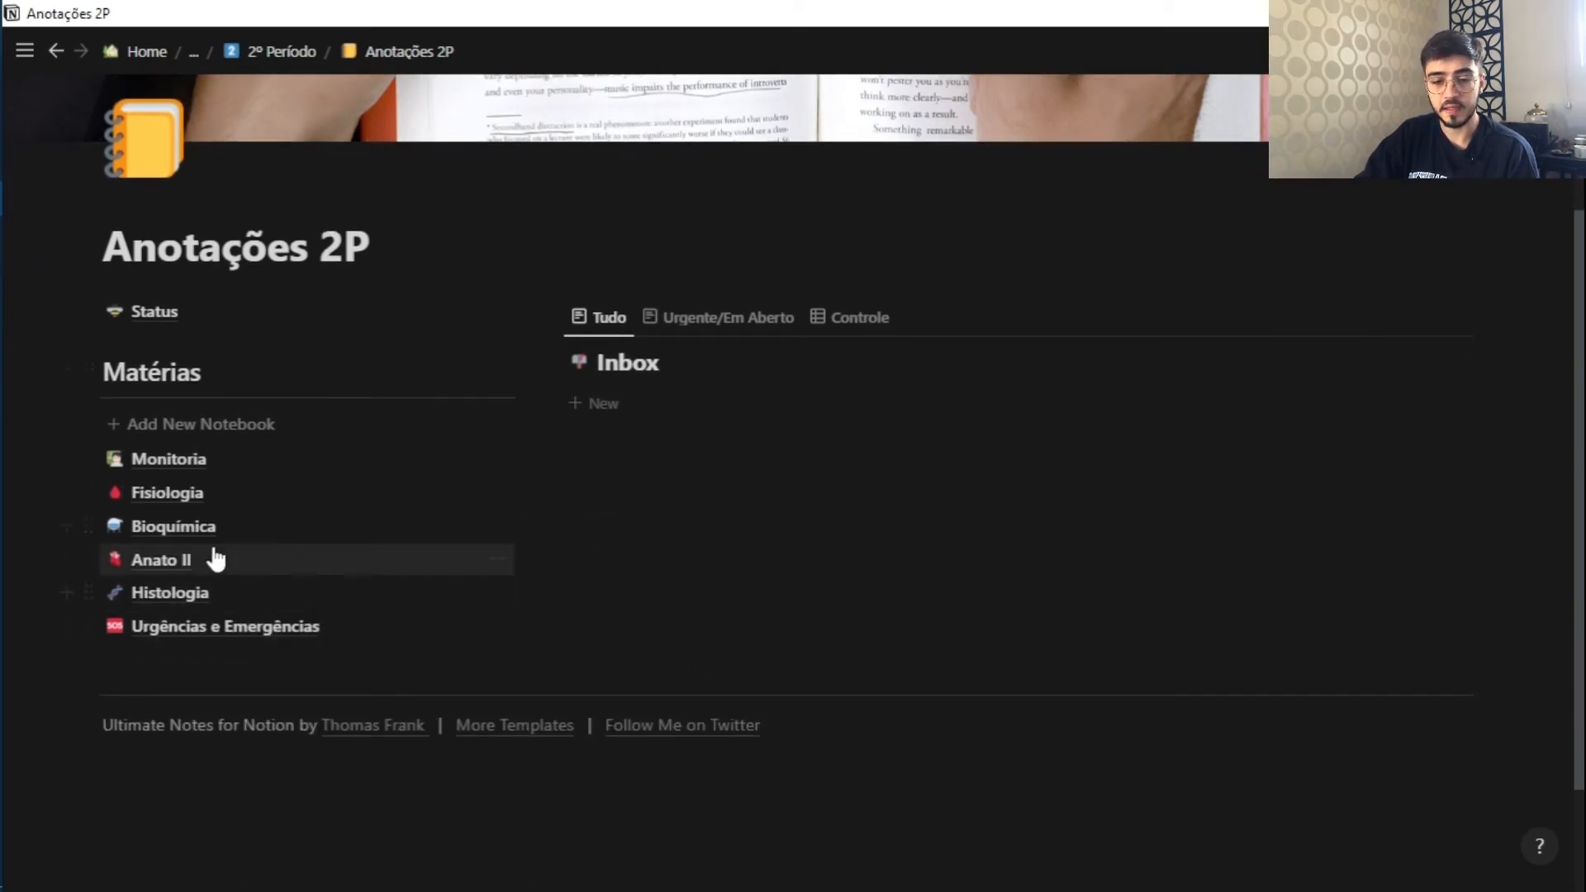
left_click(163, 560)
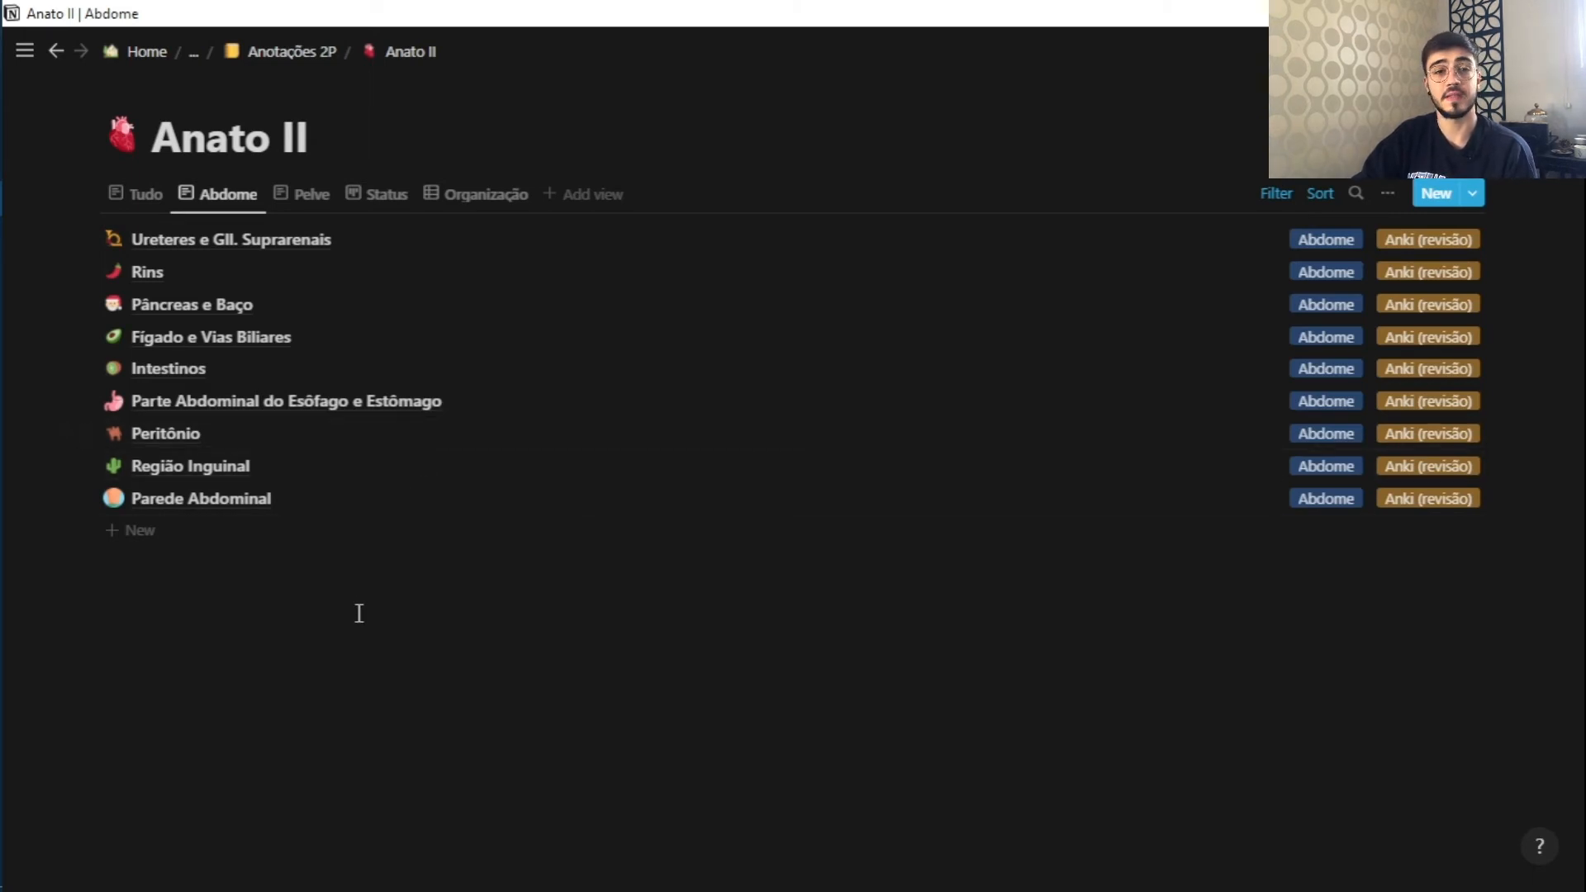
Step: Open the Ureteres e Gll. Suprarenais note as a full page and look through its Tópicos da Aula section
left_click(238, 246)
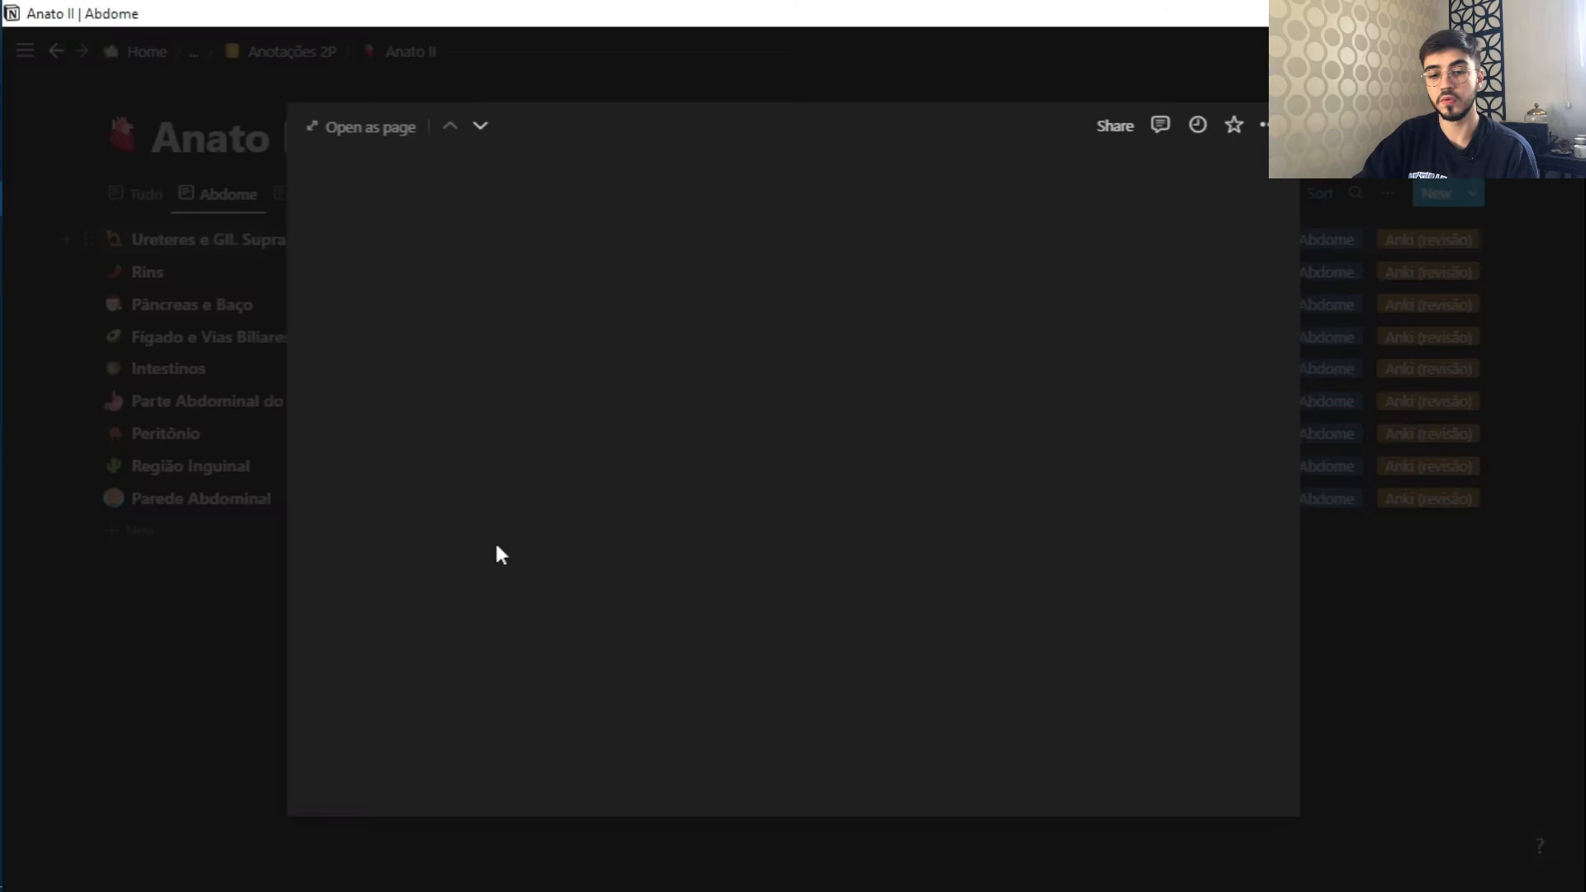
scroll(521, 576, "down", 5)
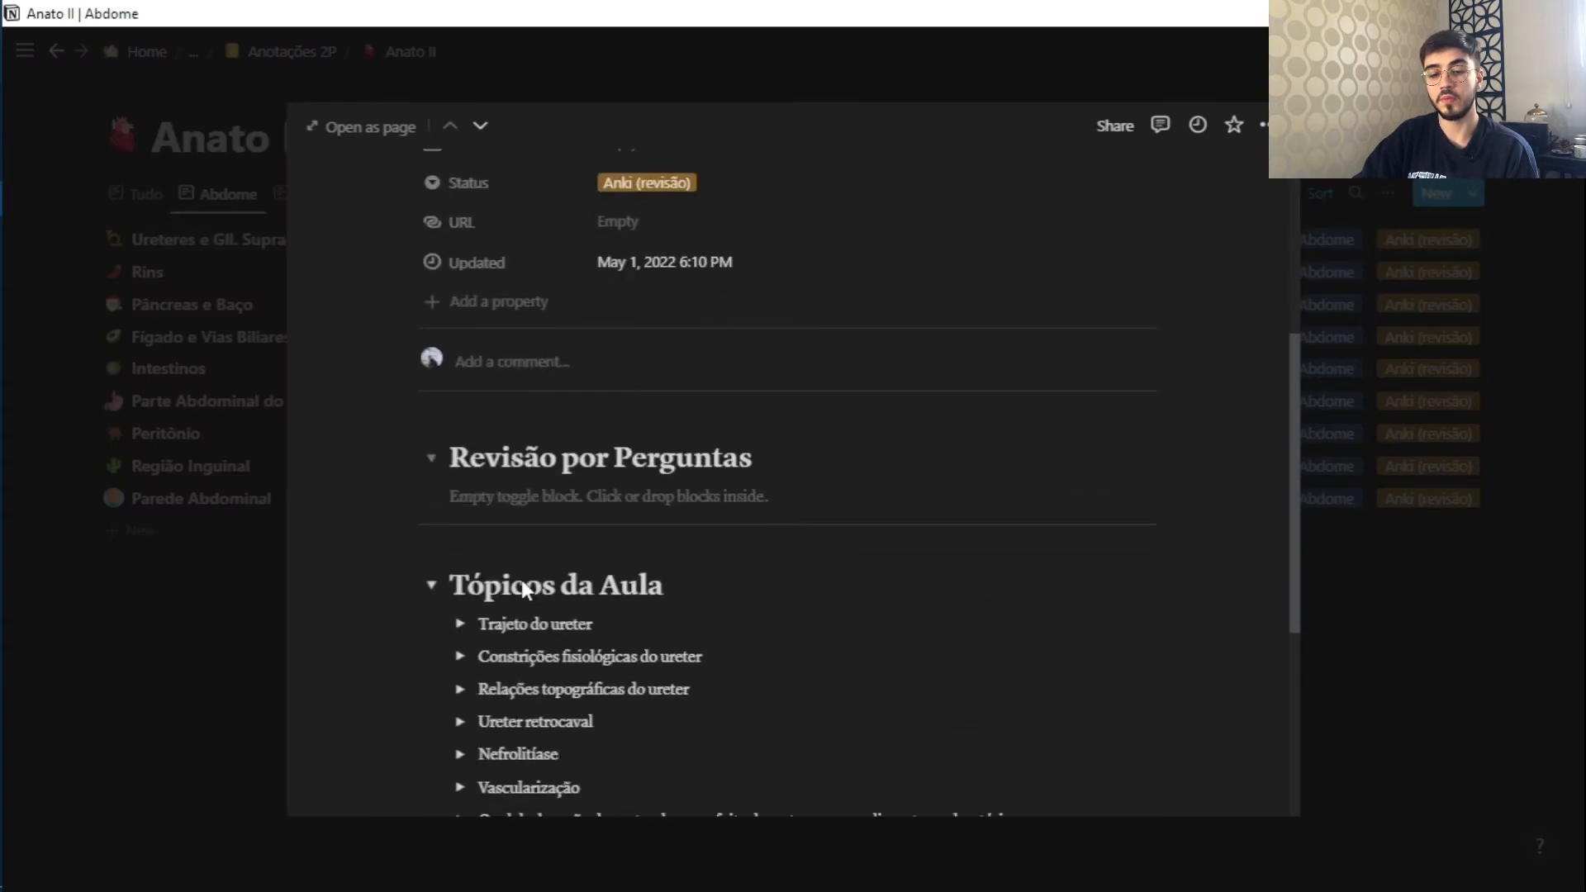
left_click(364, 132)
scroll(441, 500, "down", 10)
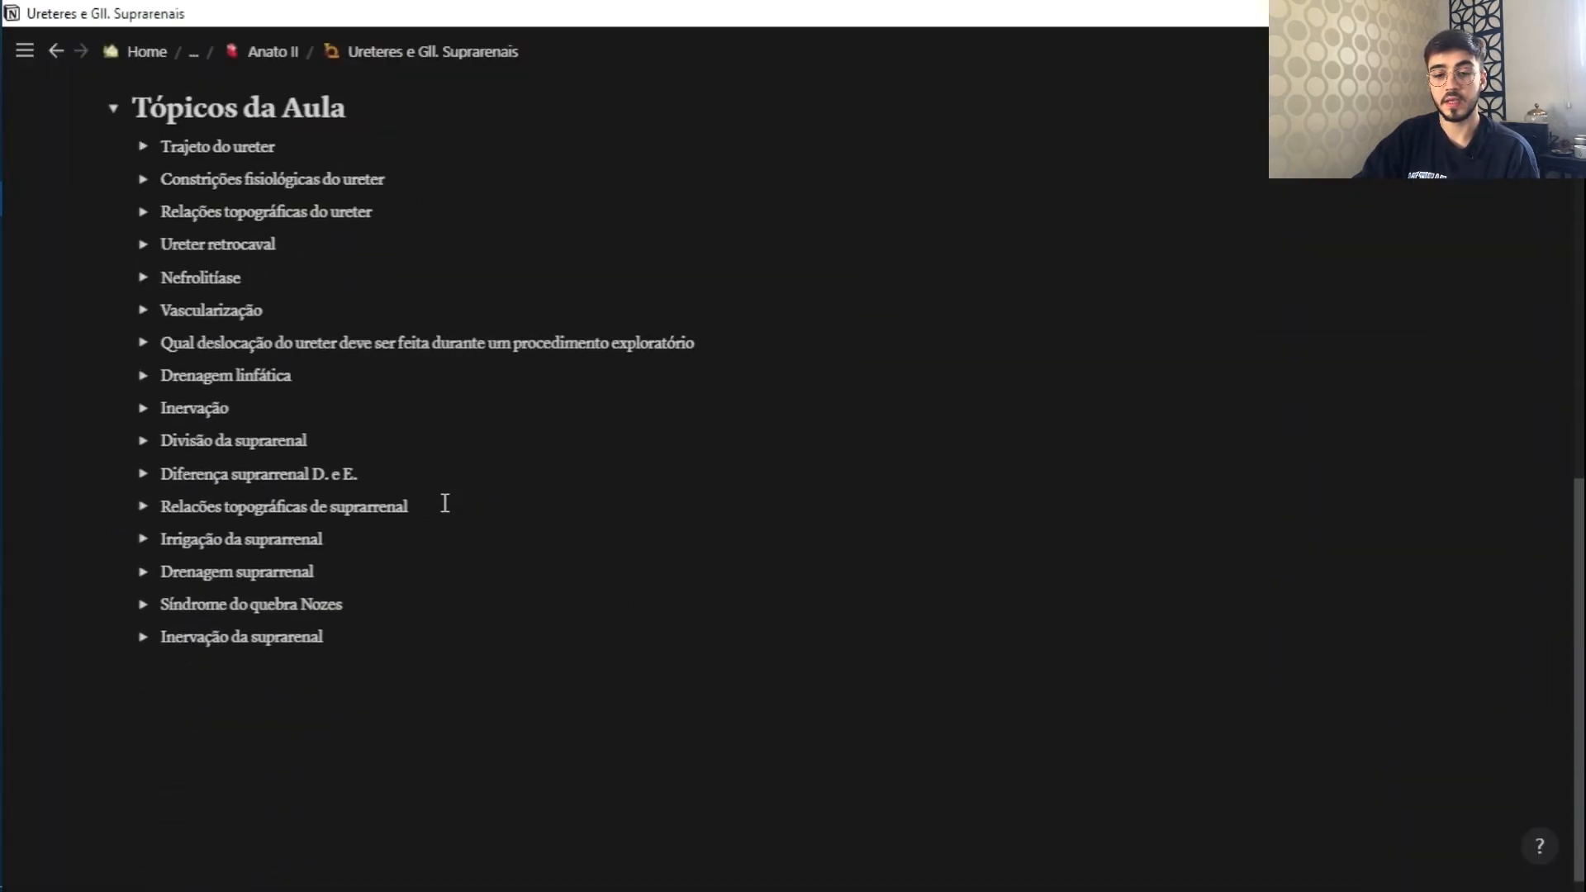
scroll(444, 503, "down", 1)
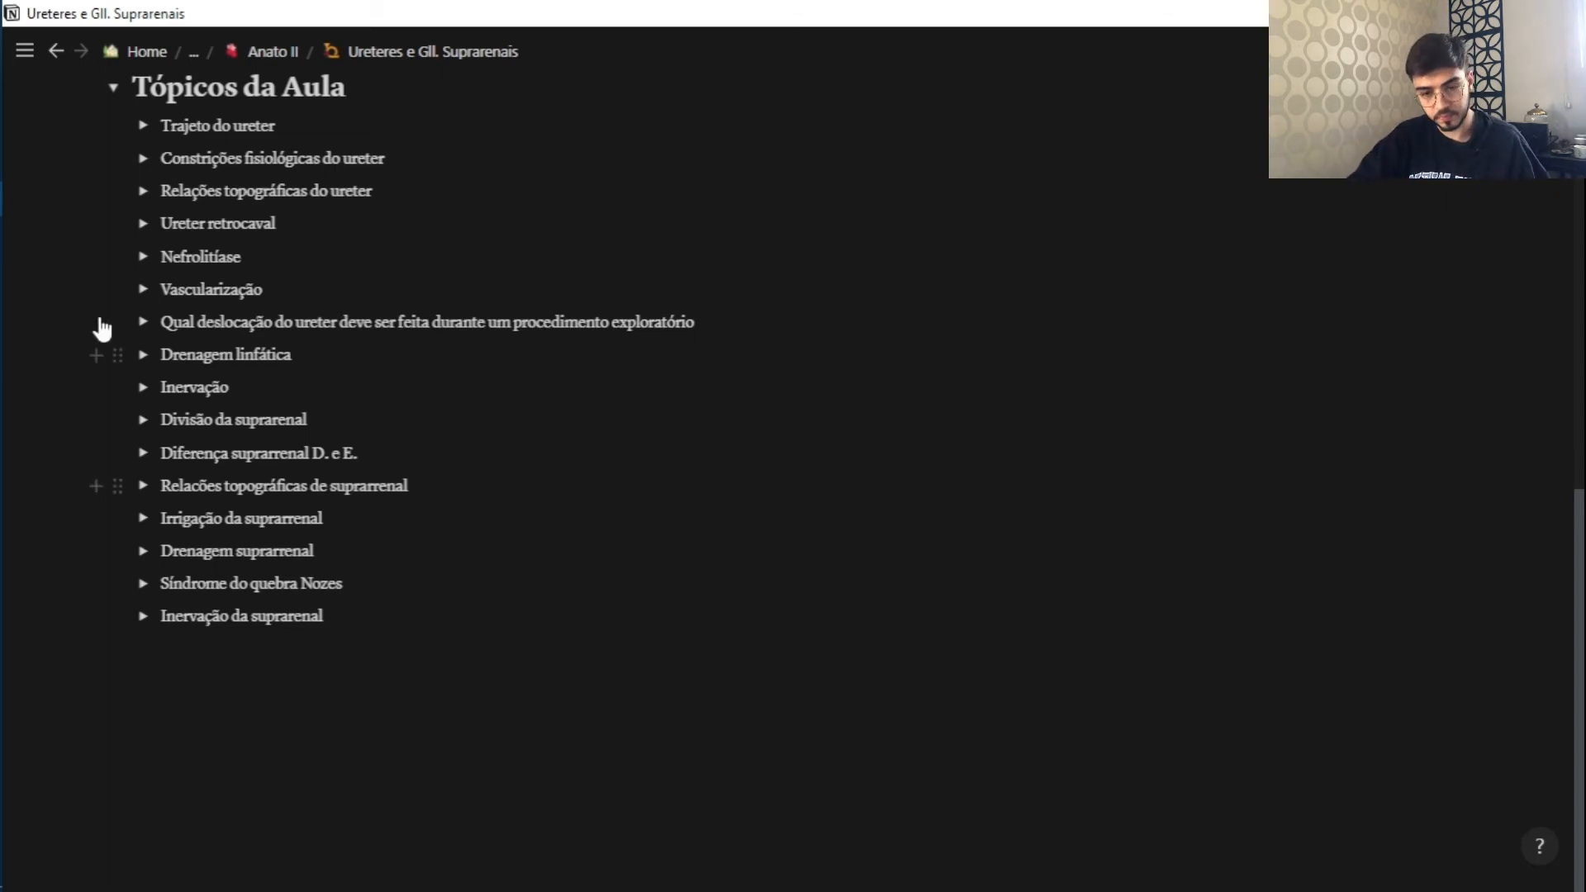
scroll(492, 481, "up", 2)
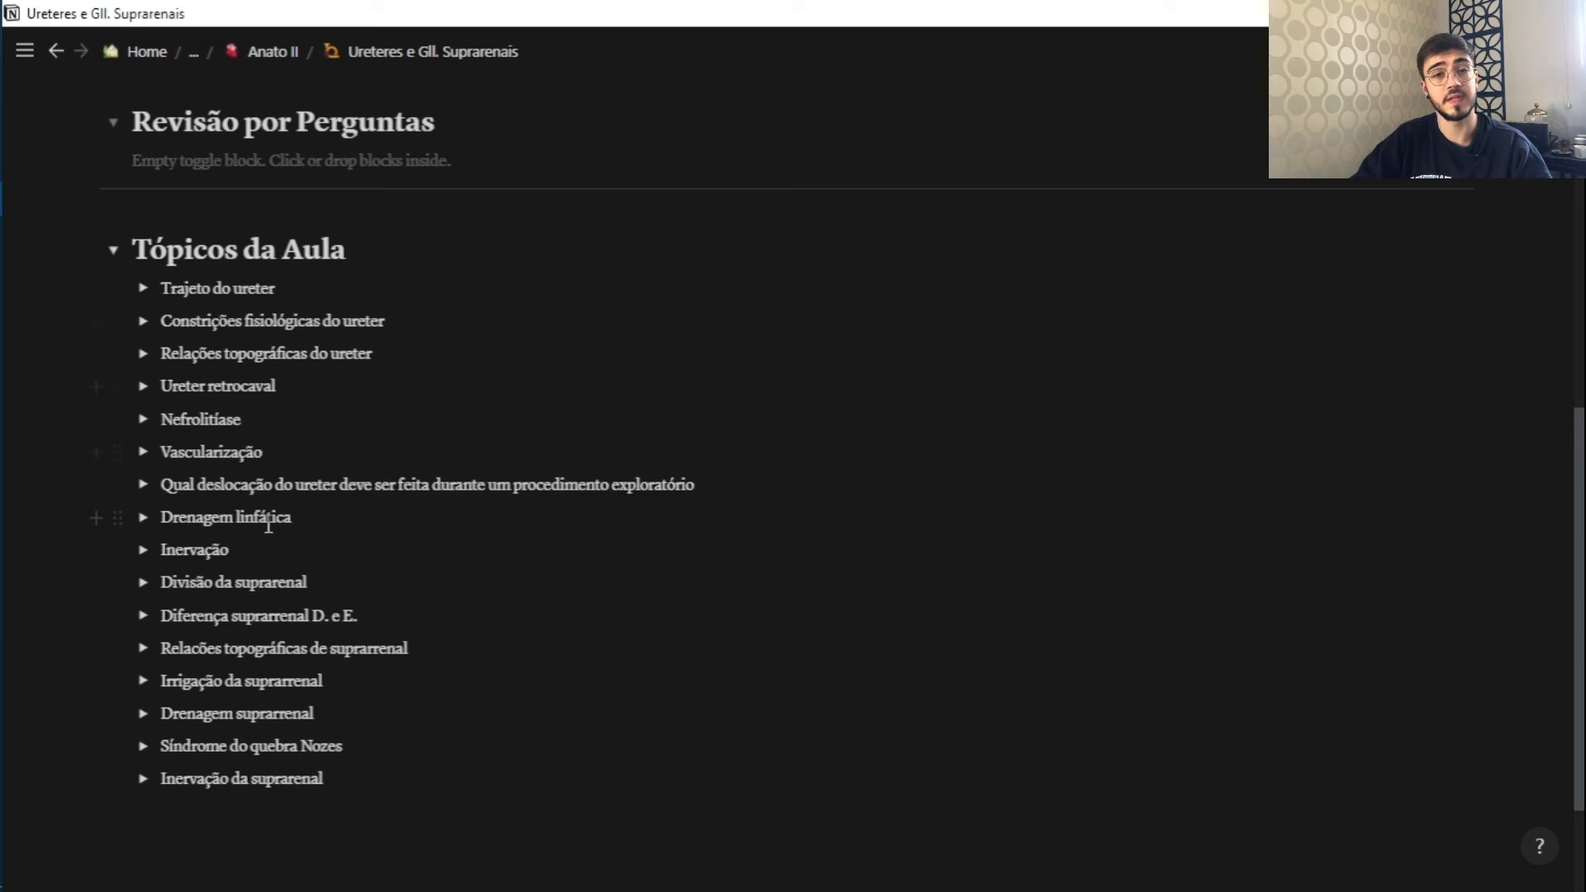
scroll(298, 432, "down", 2)
scroll(298, 431, "up", 2)
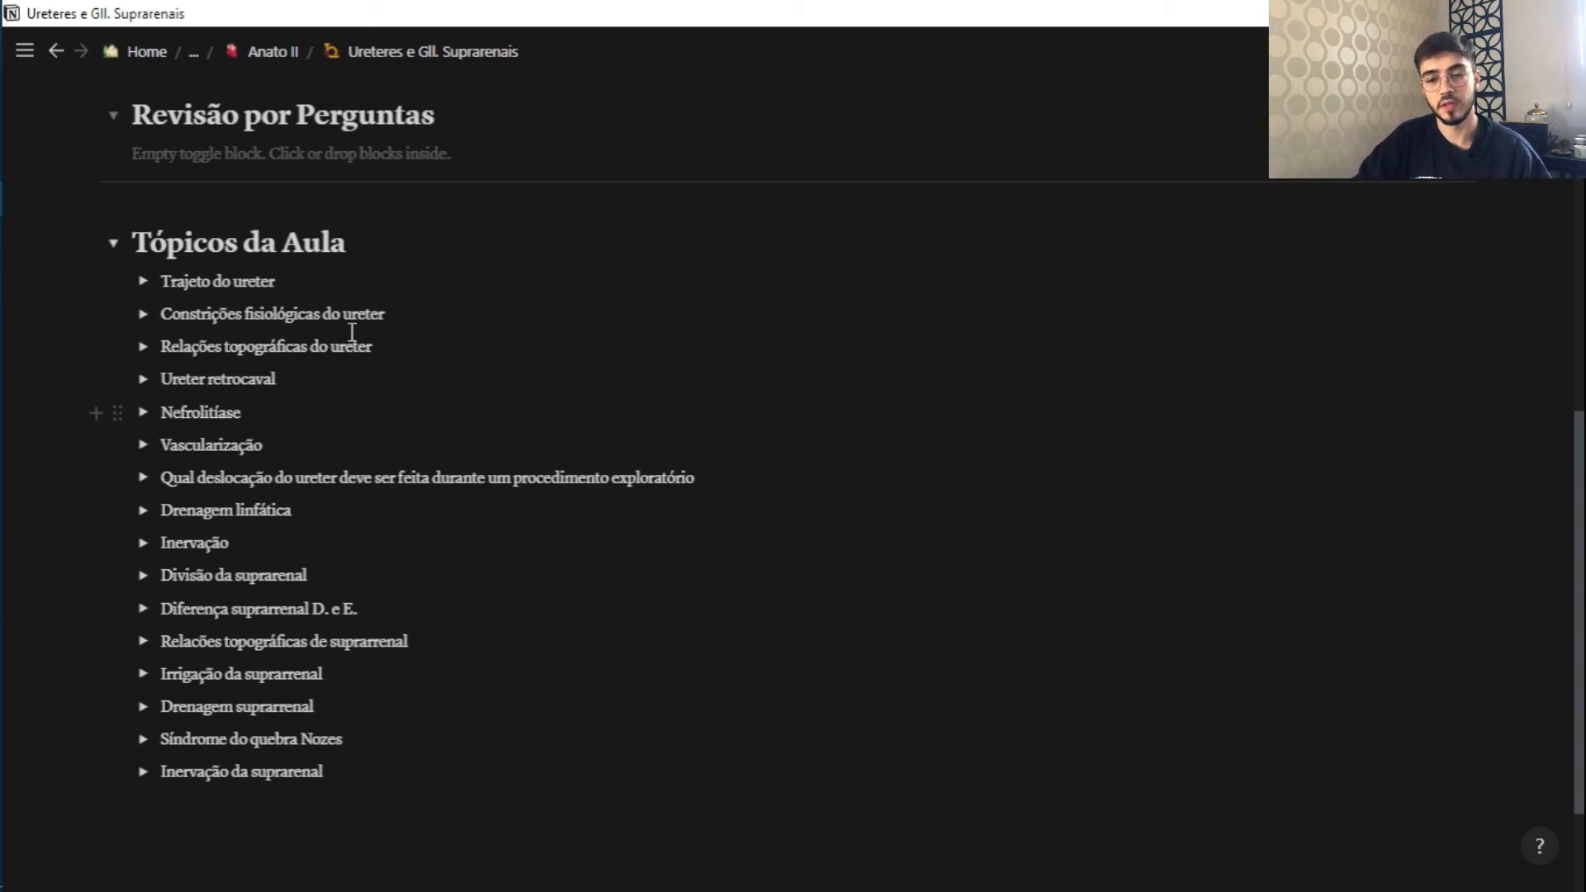
scroll(251, 456, "down", 1)
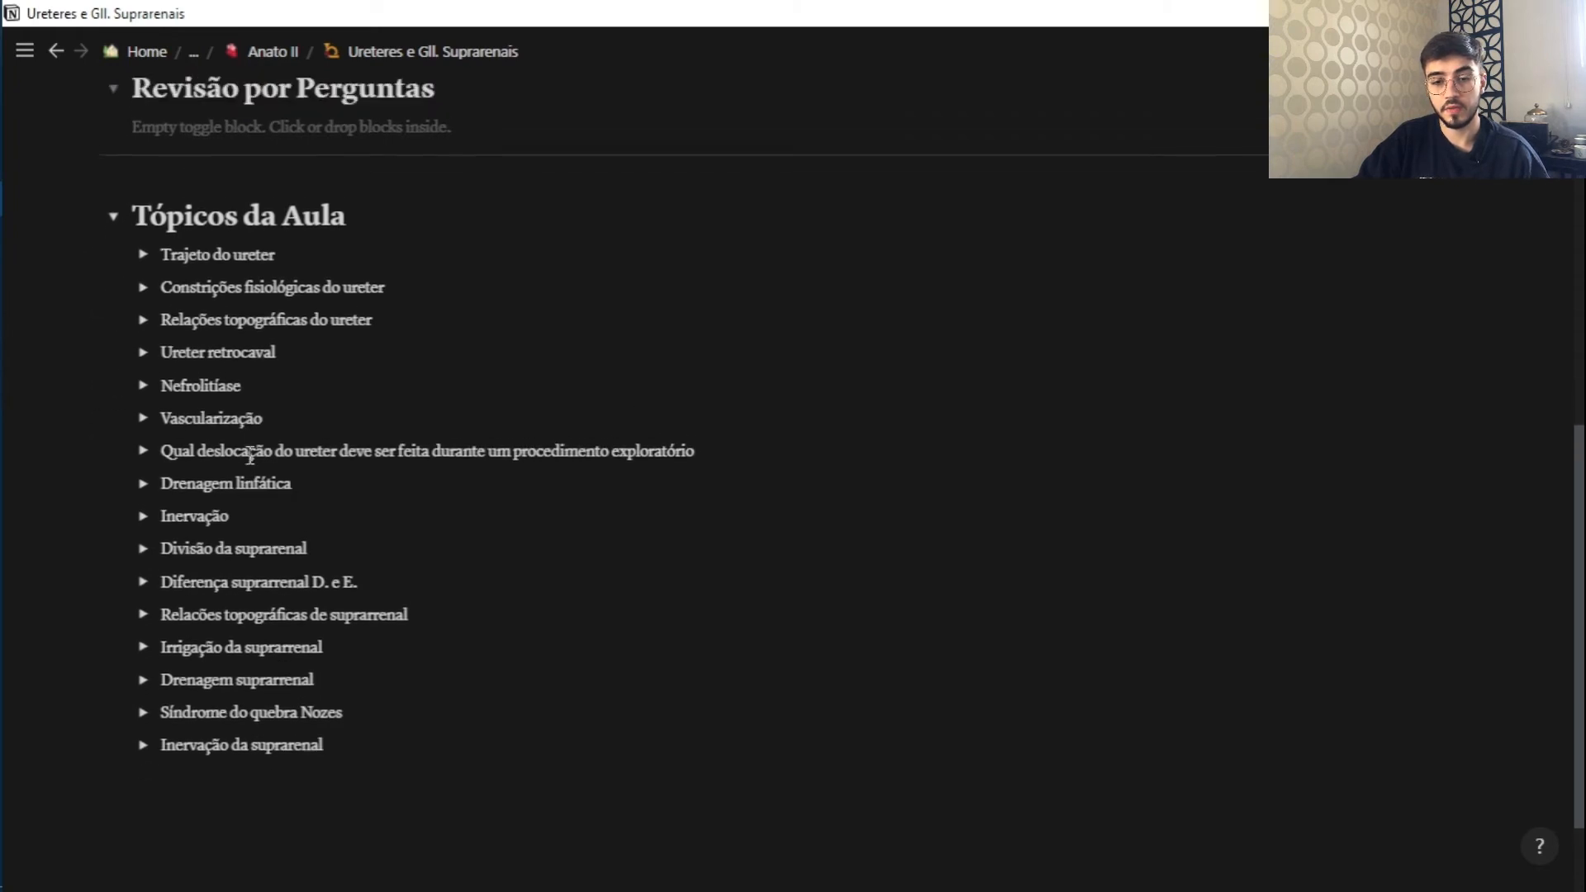
Step: Expand the Trajeto do ureter and Constrições fisiológicas do ureter toggles to view their answers, collapsing each again
left_click(145, 269)
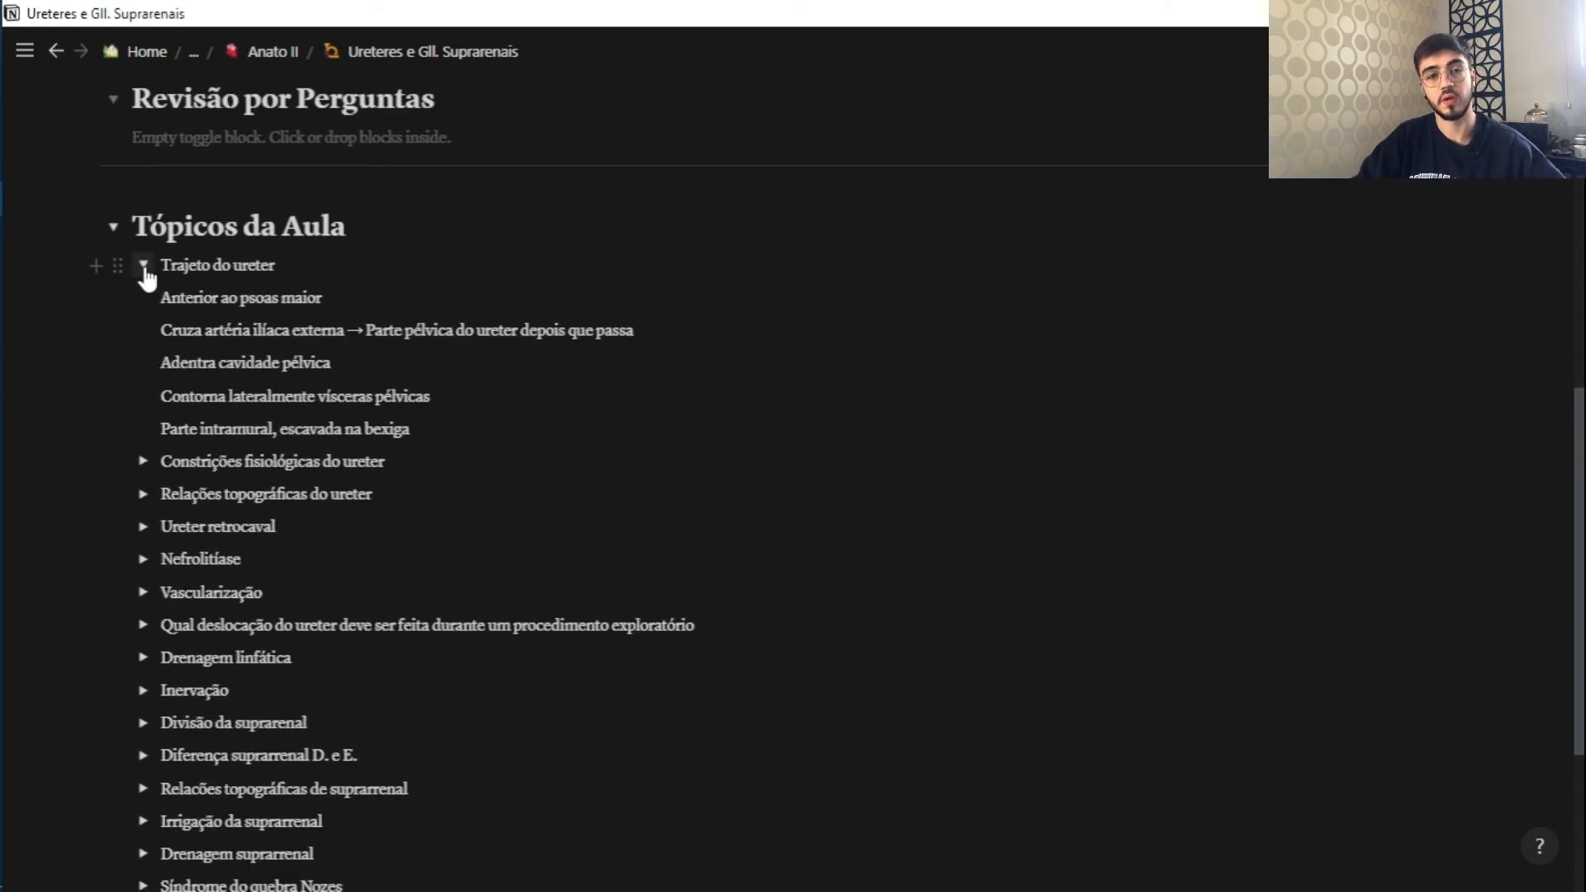
left_click(145, 266)
left_click(145, 268)
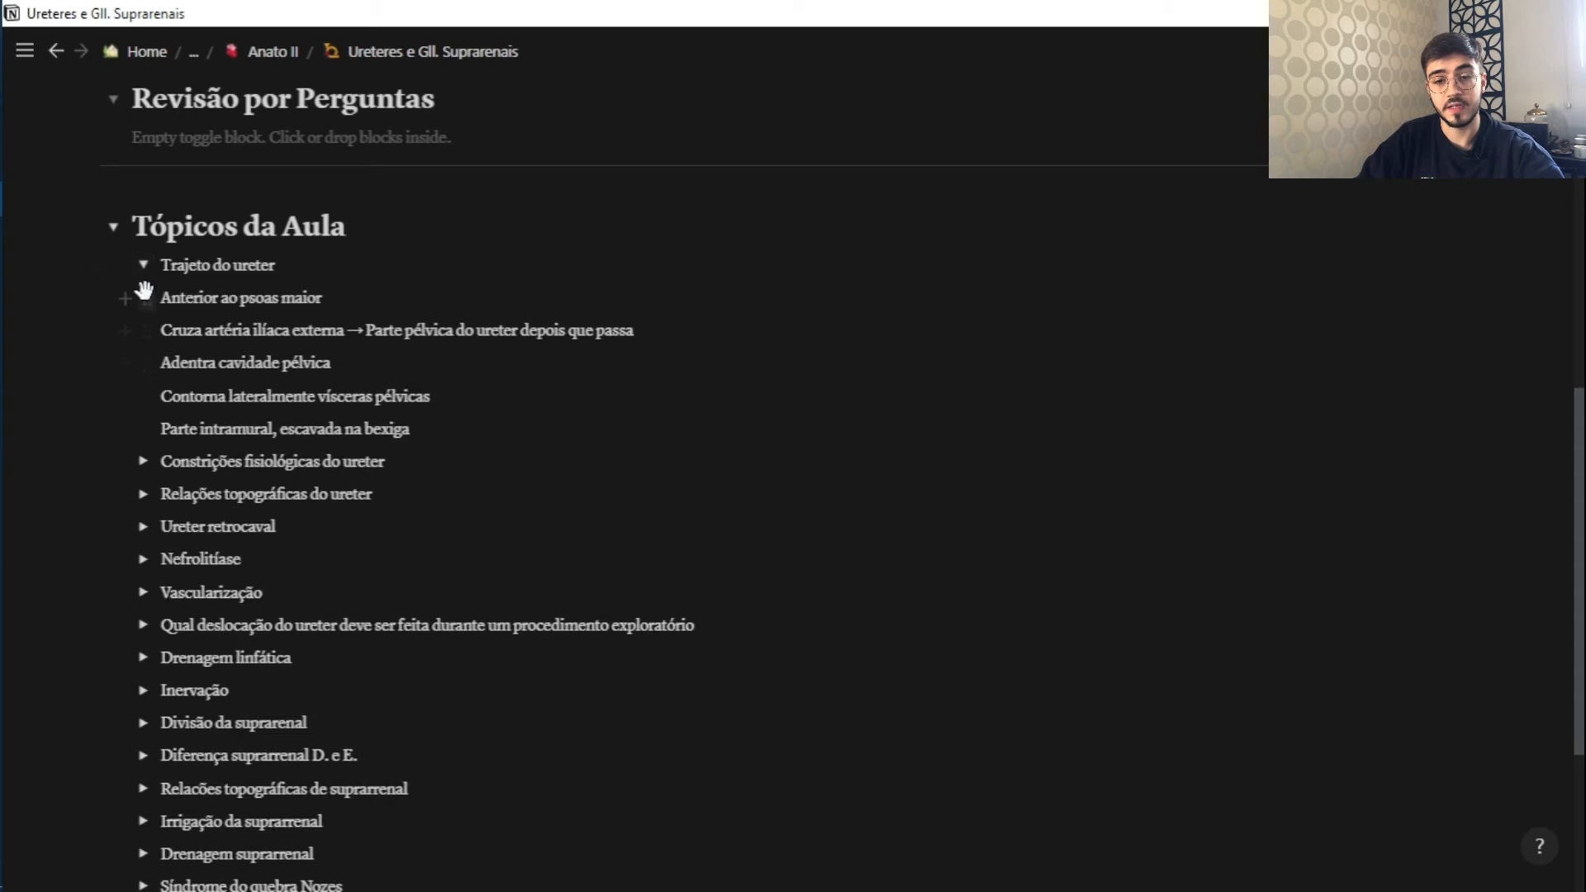
left_click(147, 271)
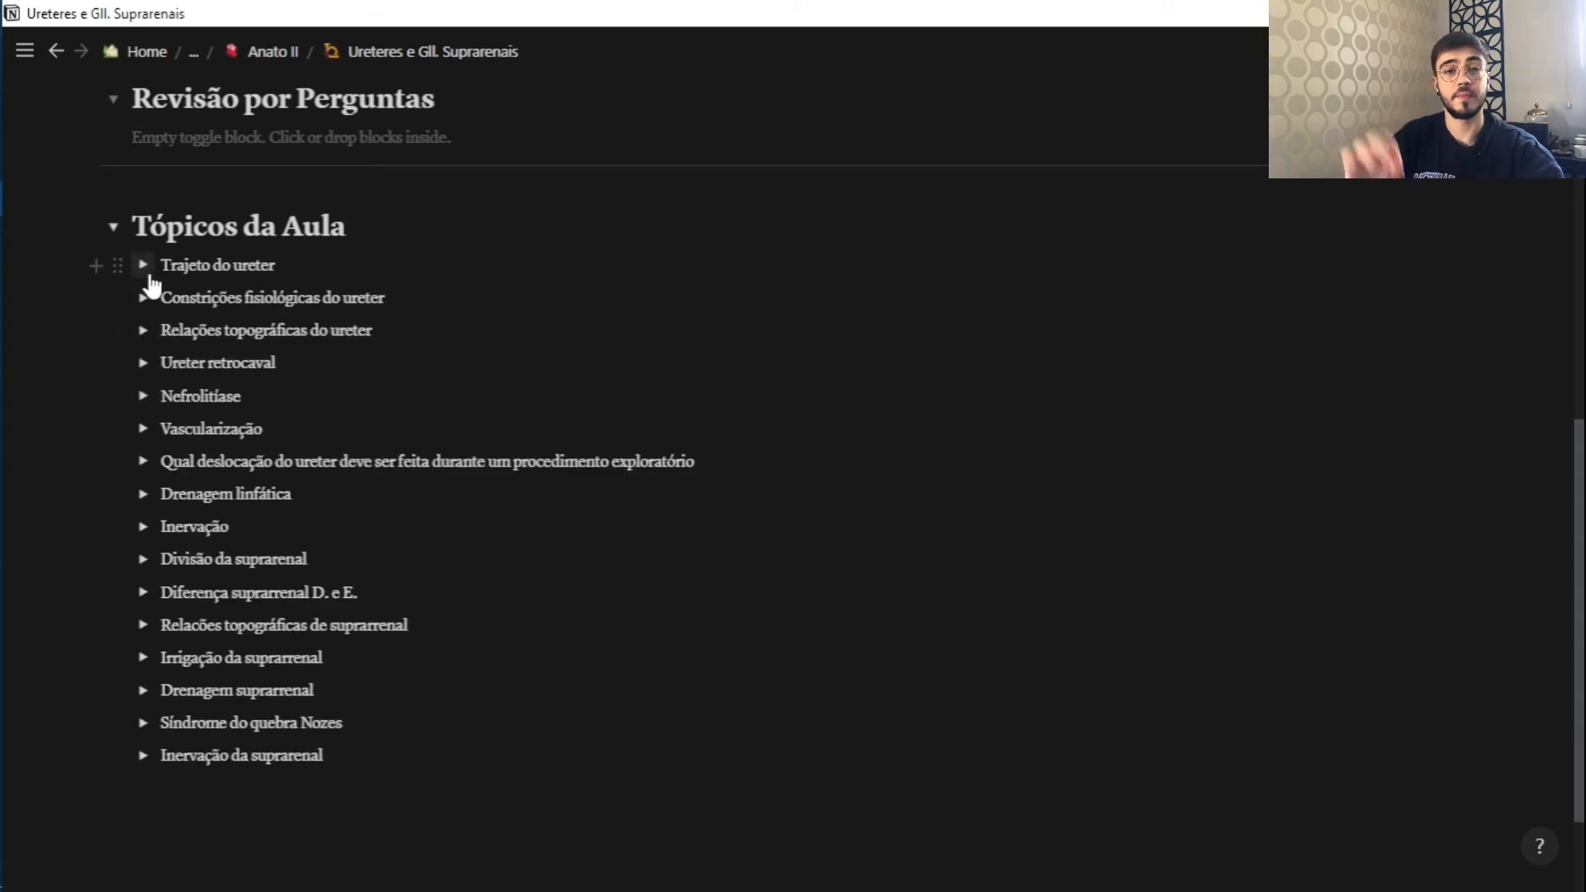
left_click(145, 299)
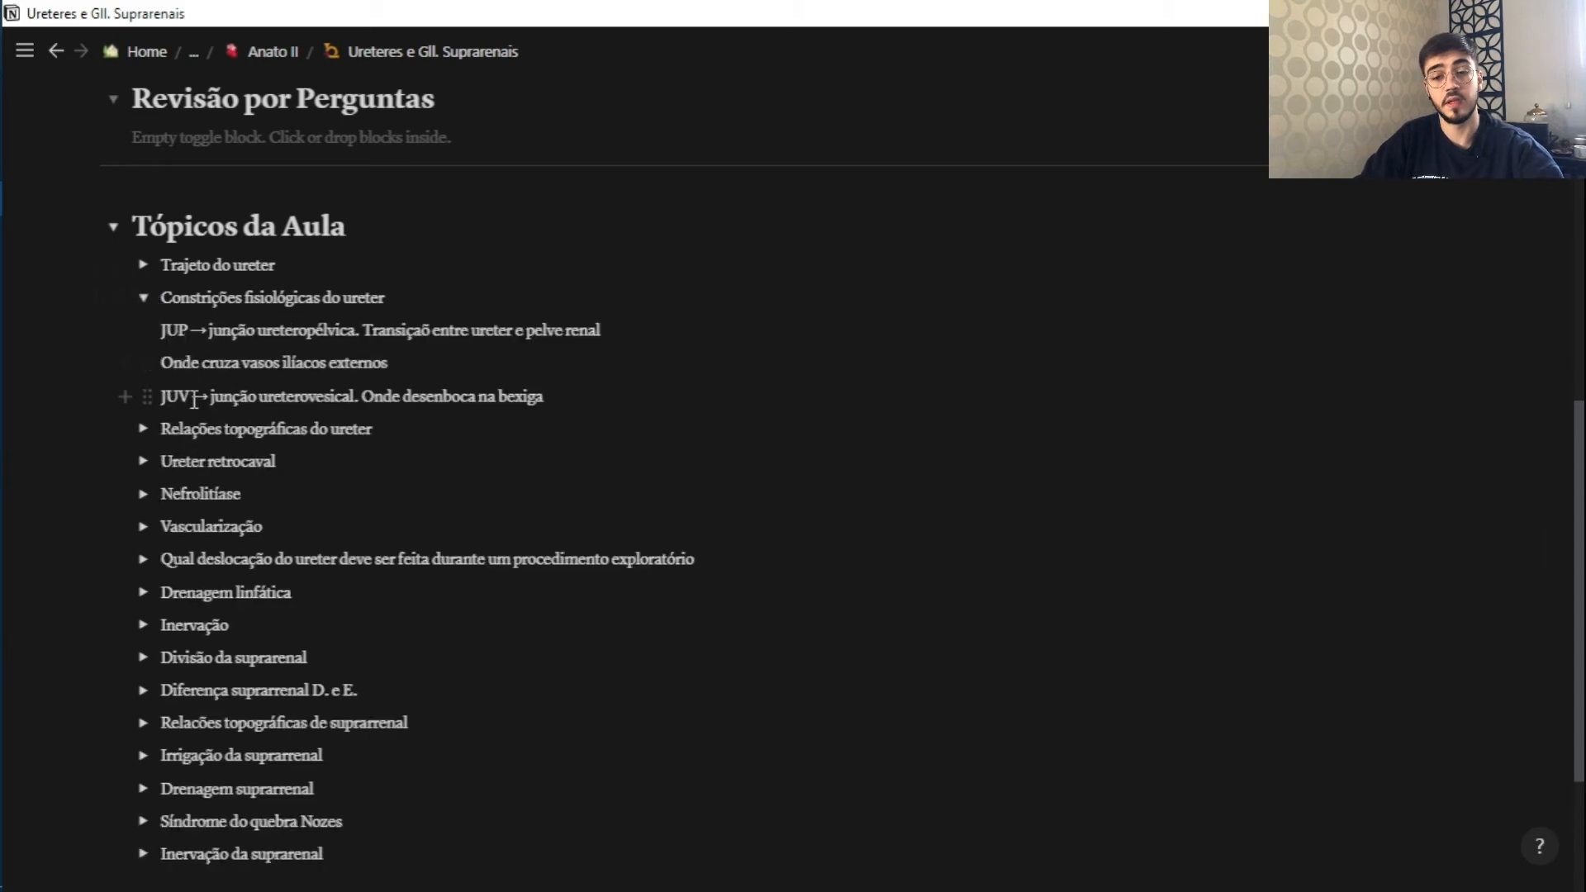
left_click(145, 301)
Step: Look over the Revisão por Perguntas heading and the full Tópicos da Aula list, and return to the Anato II notebook
scroll(191, 581, "down", 2)
scroll(191, 581, "down", 1)
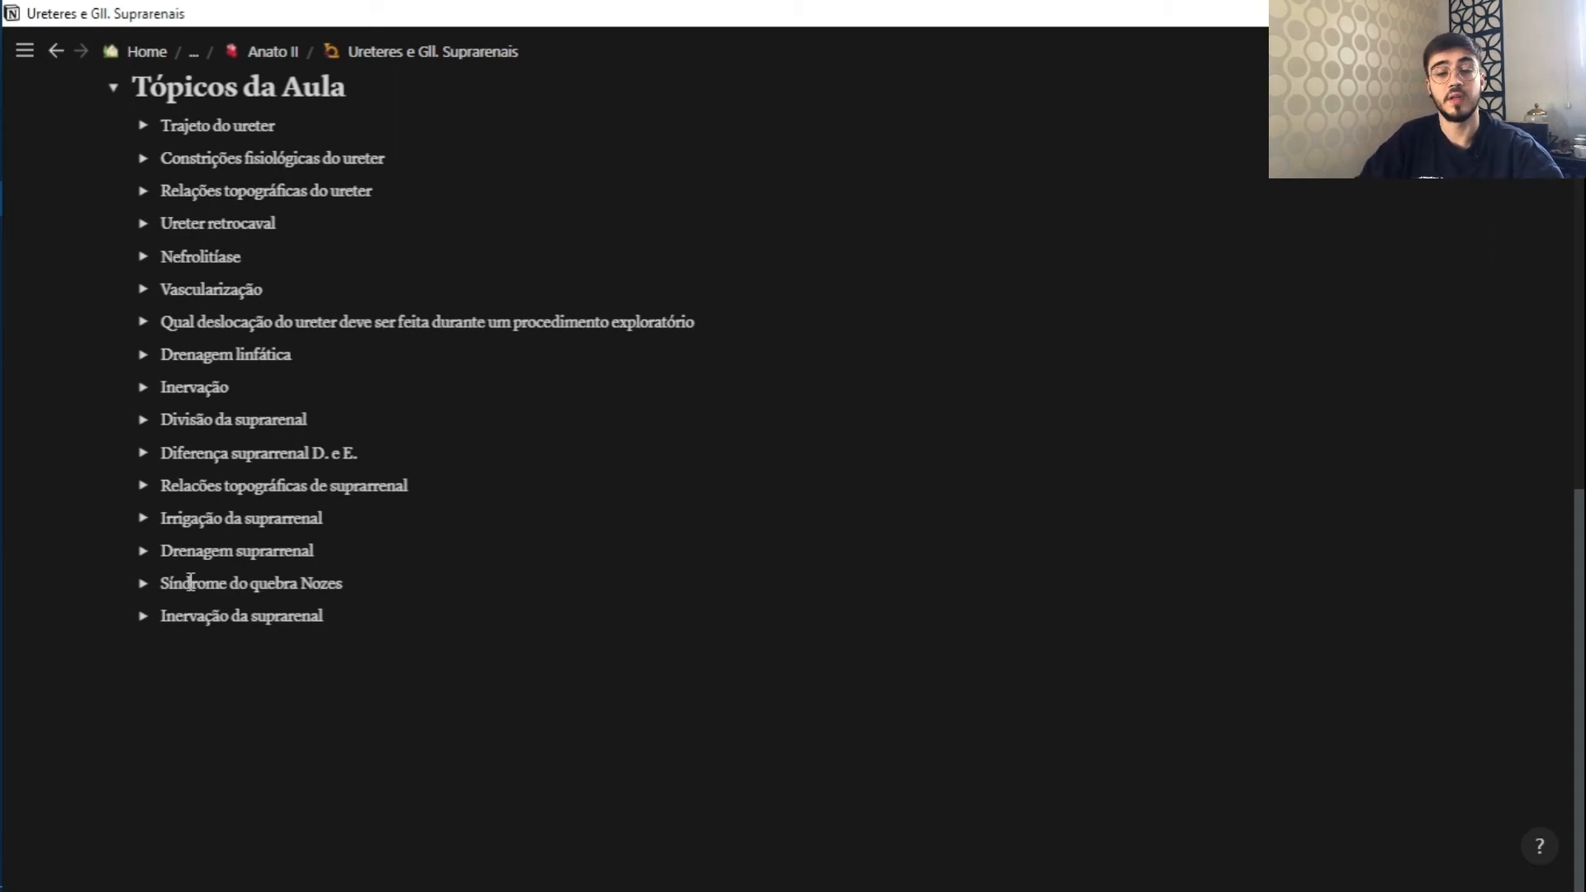
scroll(312, 368, "up", 5)
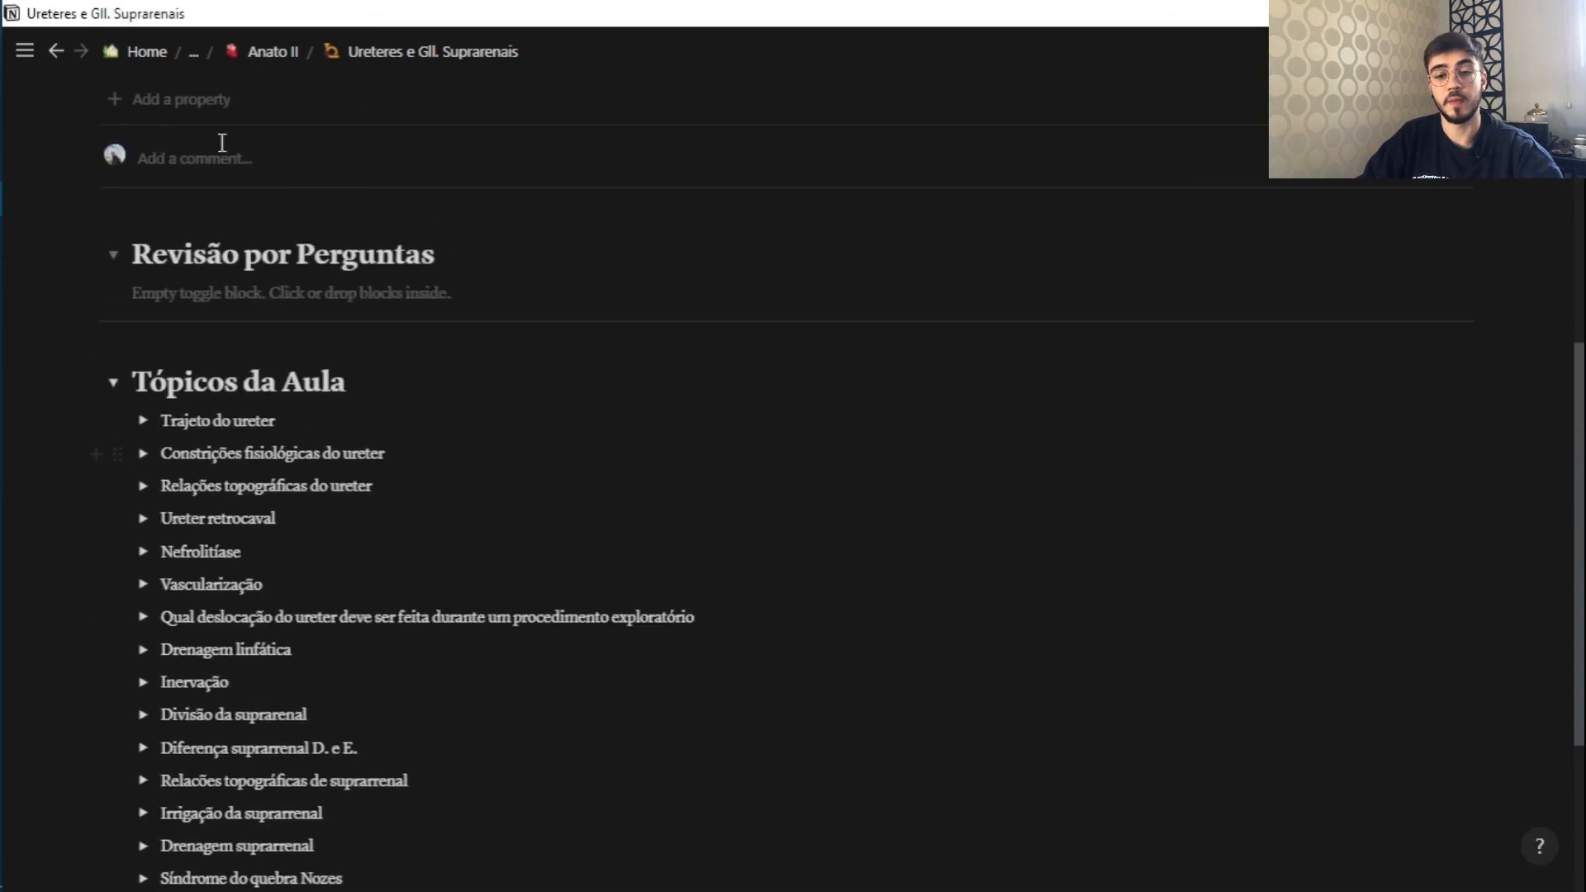
scroll(396, 517, "down", 5)
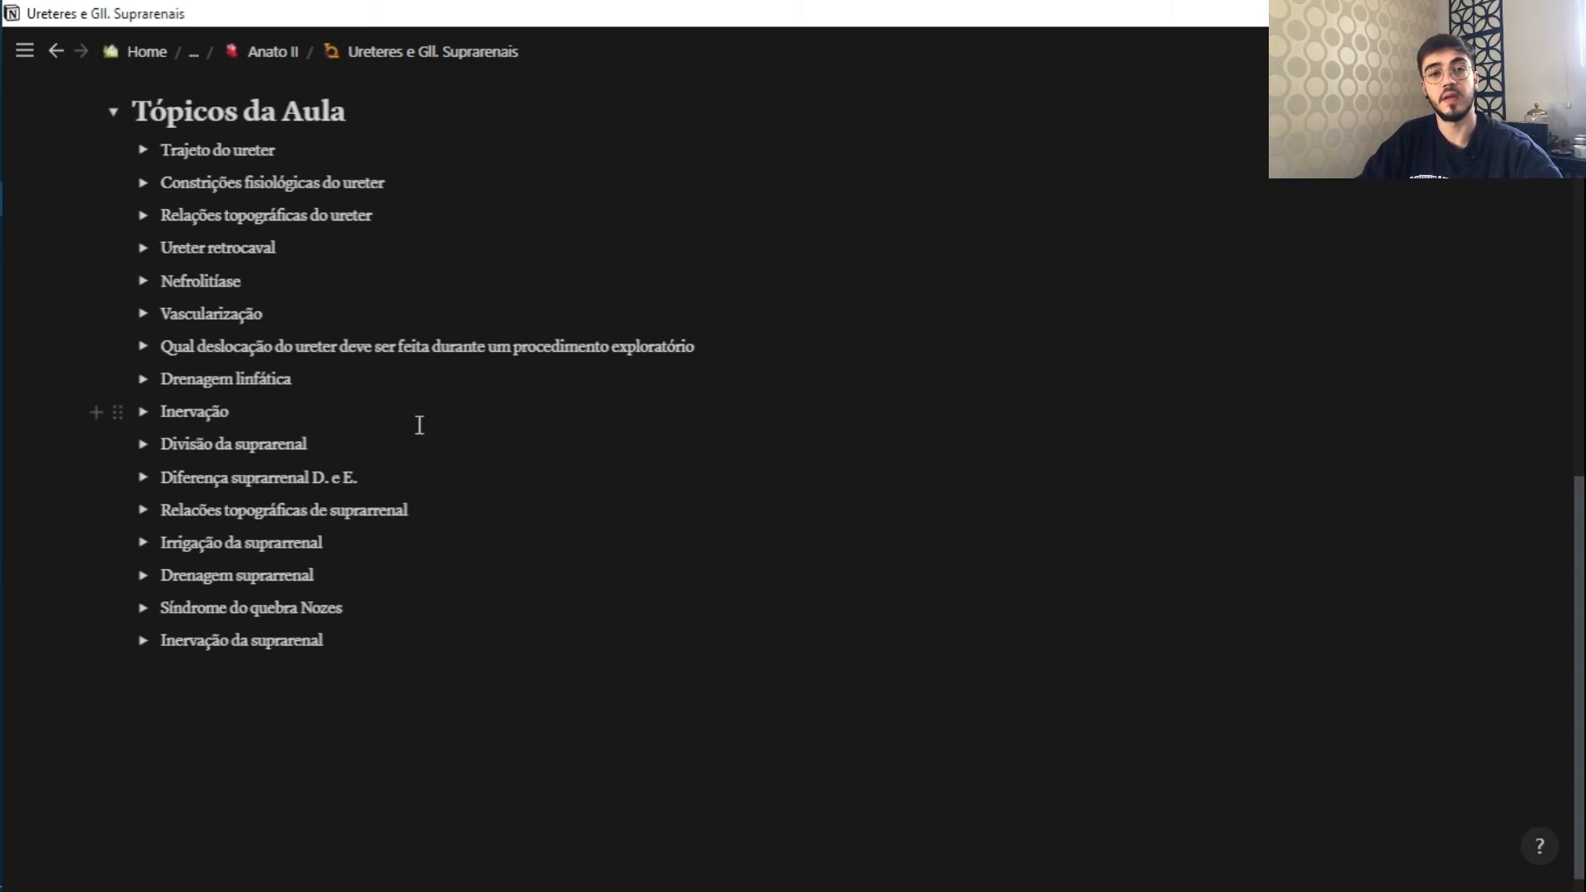
scroll(436, 521, "up", 2)
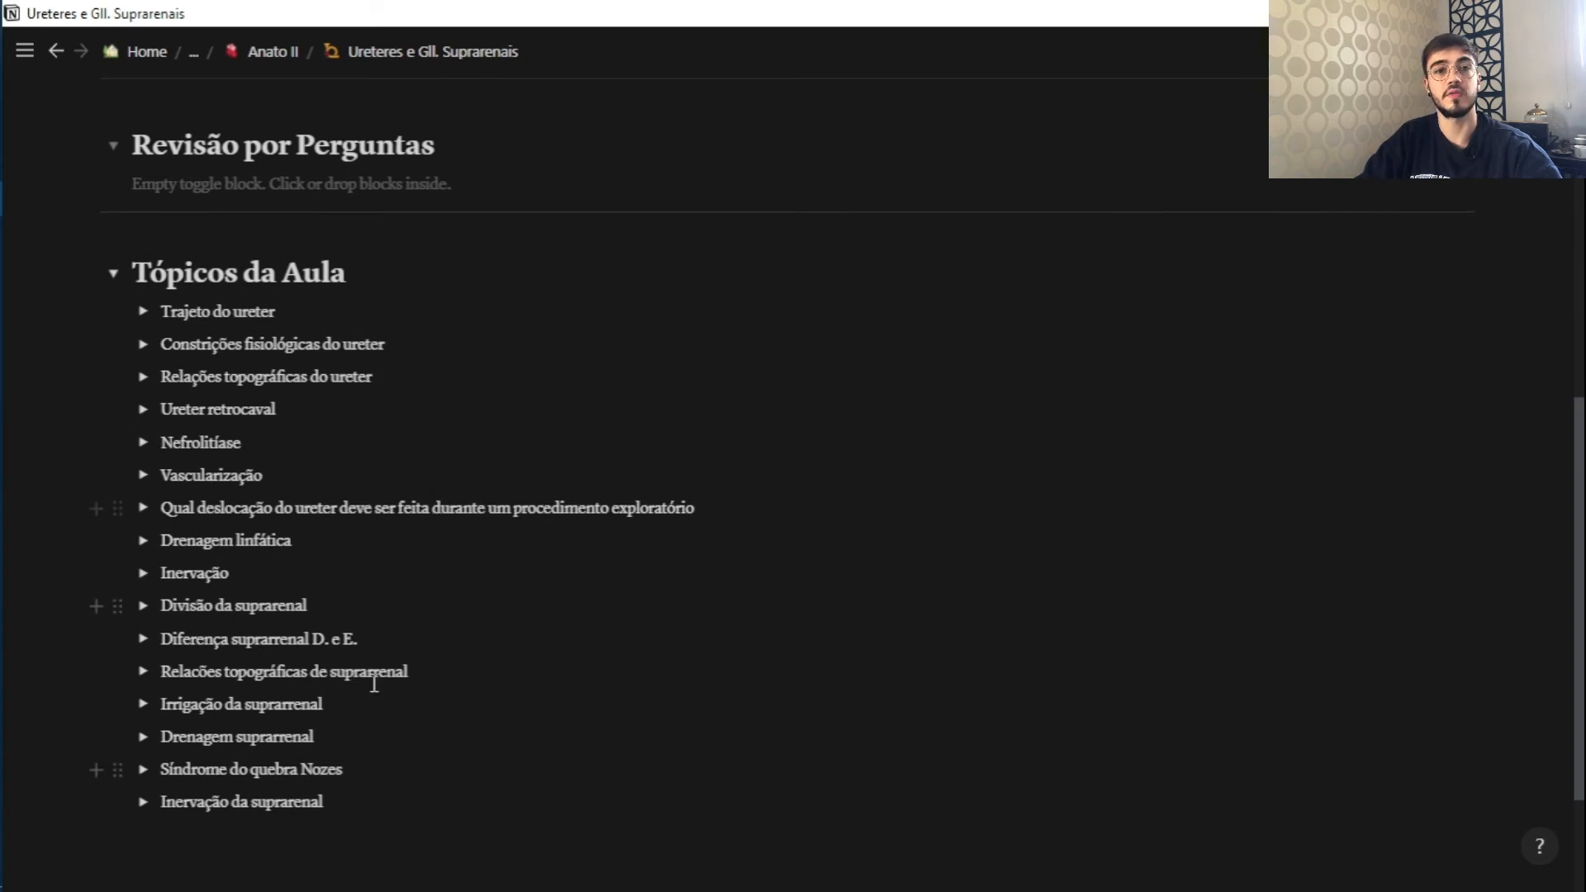
scroll(368, 670, "down", 1)
scroll(368, 670, "down", 2)
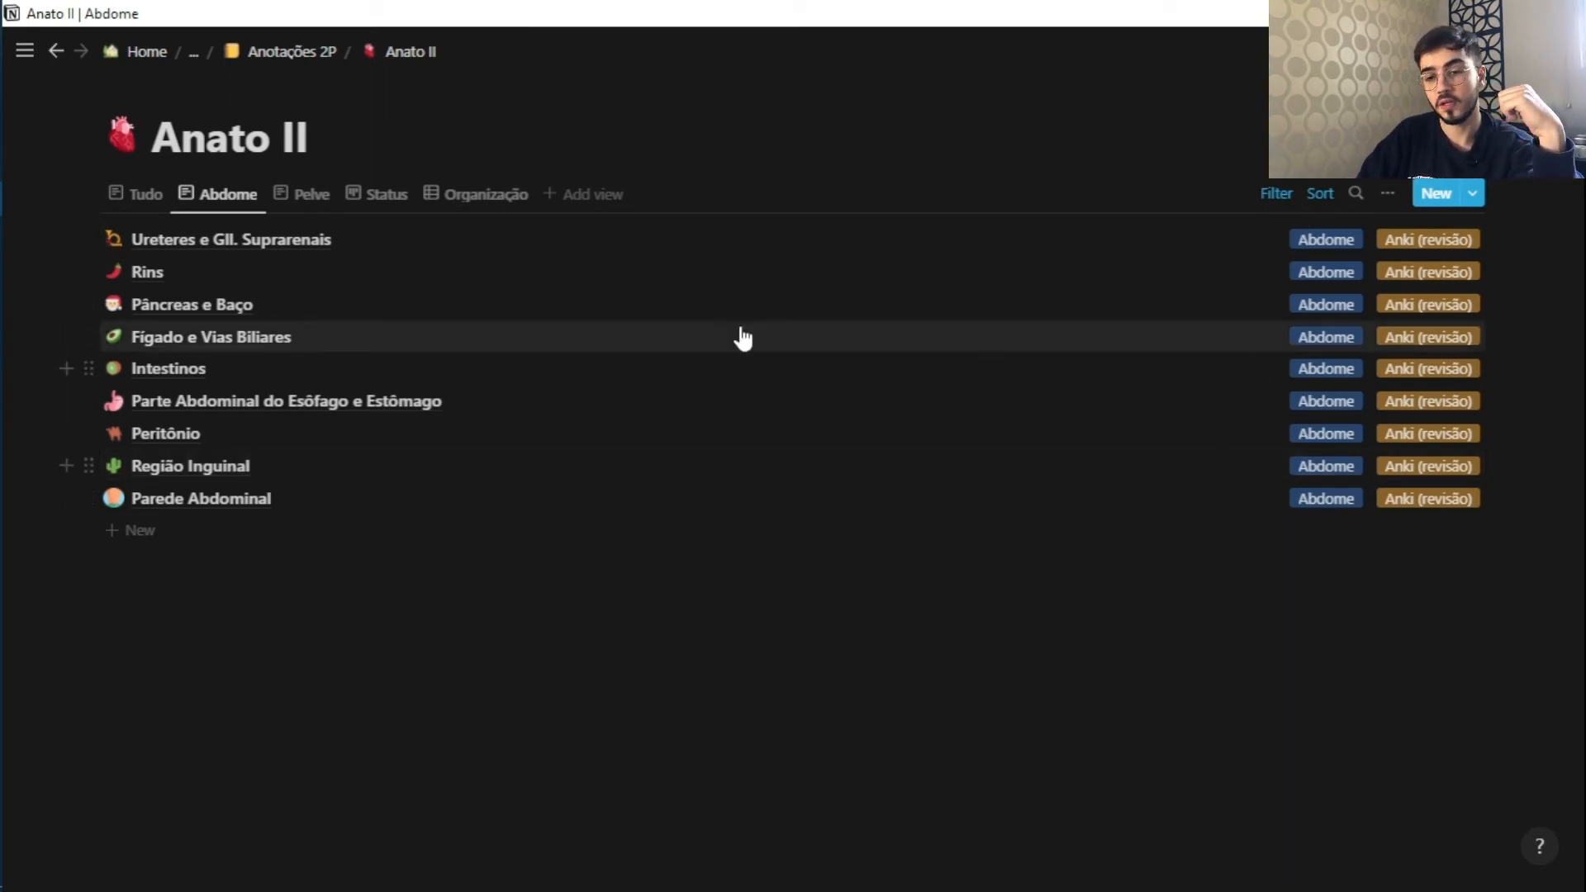
Step: Add a new table view to the Anato II notebook and compare the notes in its Abdome and Pelve views
left_click(551, 197)
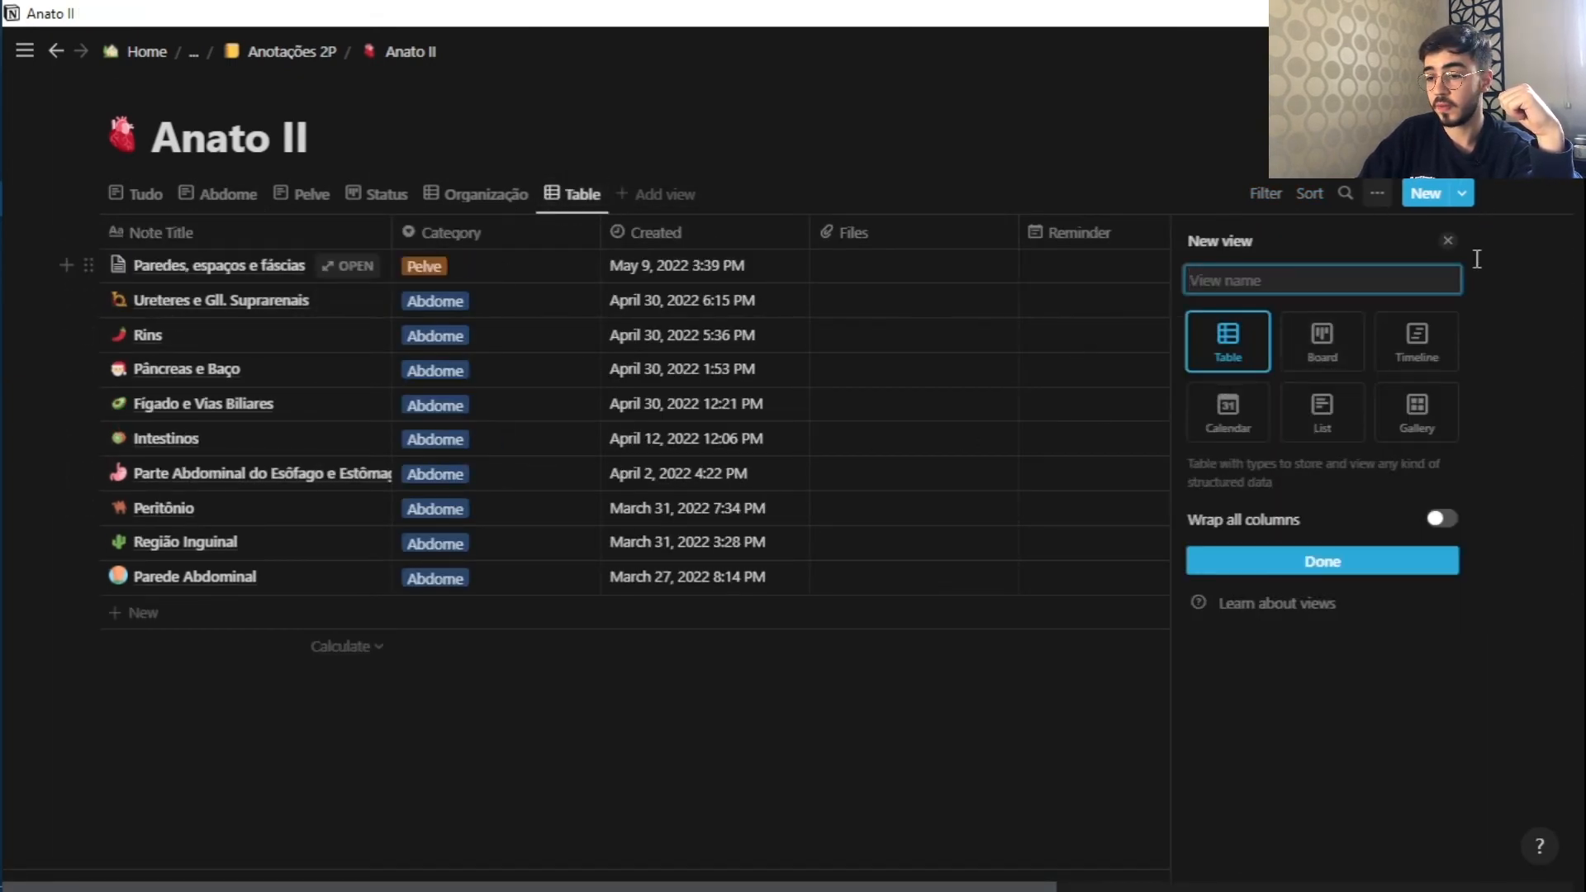
left_click(1448, 241)
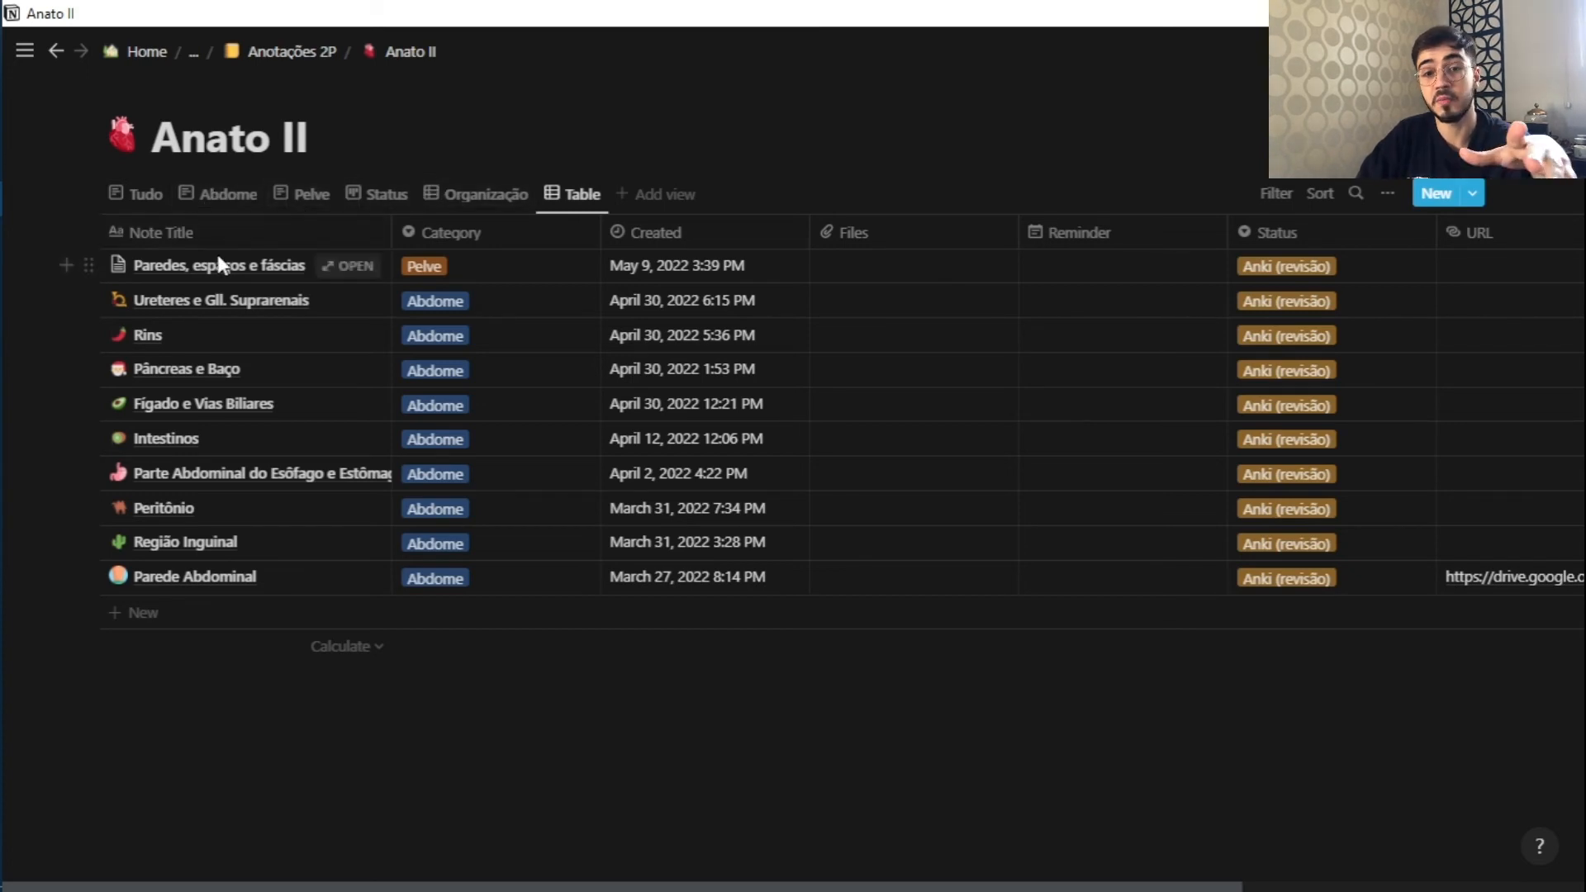
left_click(221, 196)
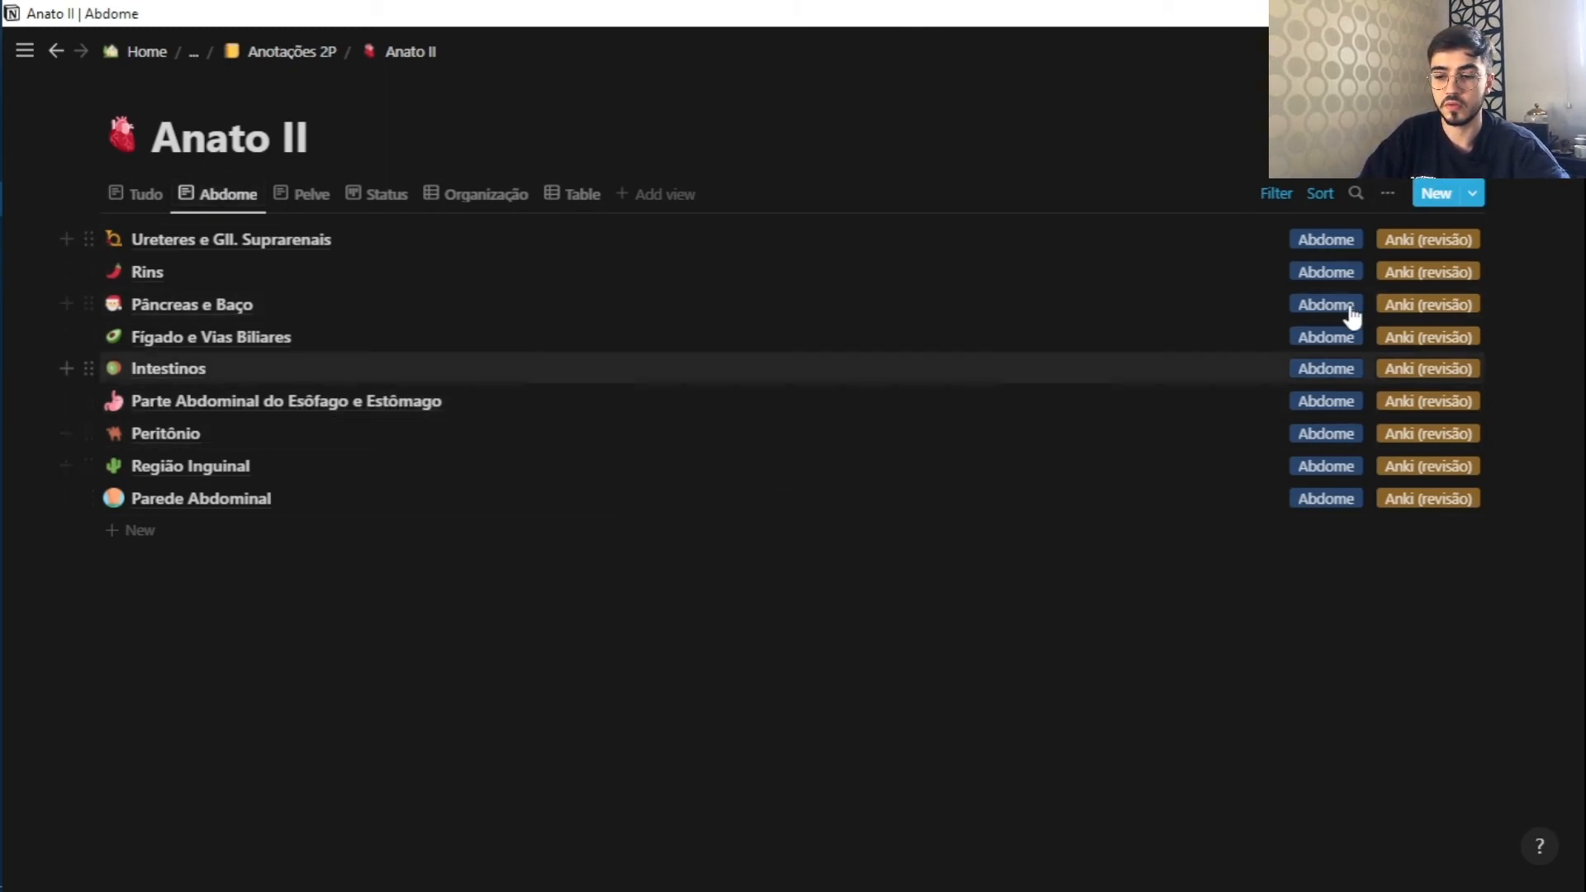
left_click(307, 195)
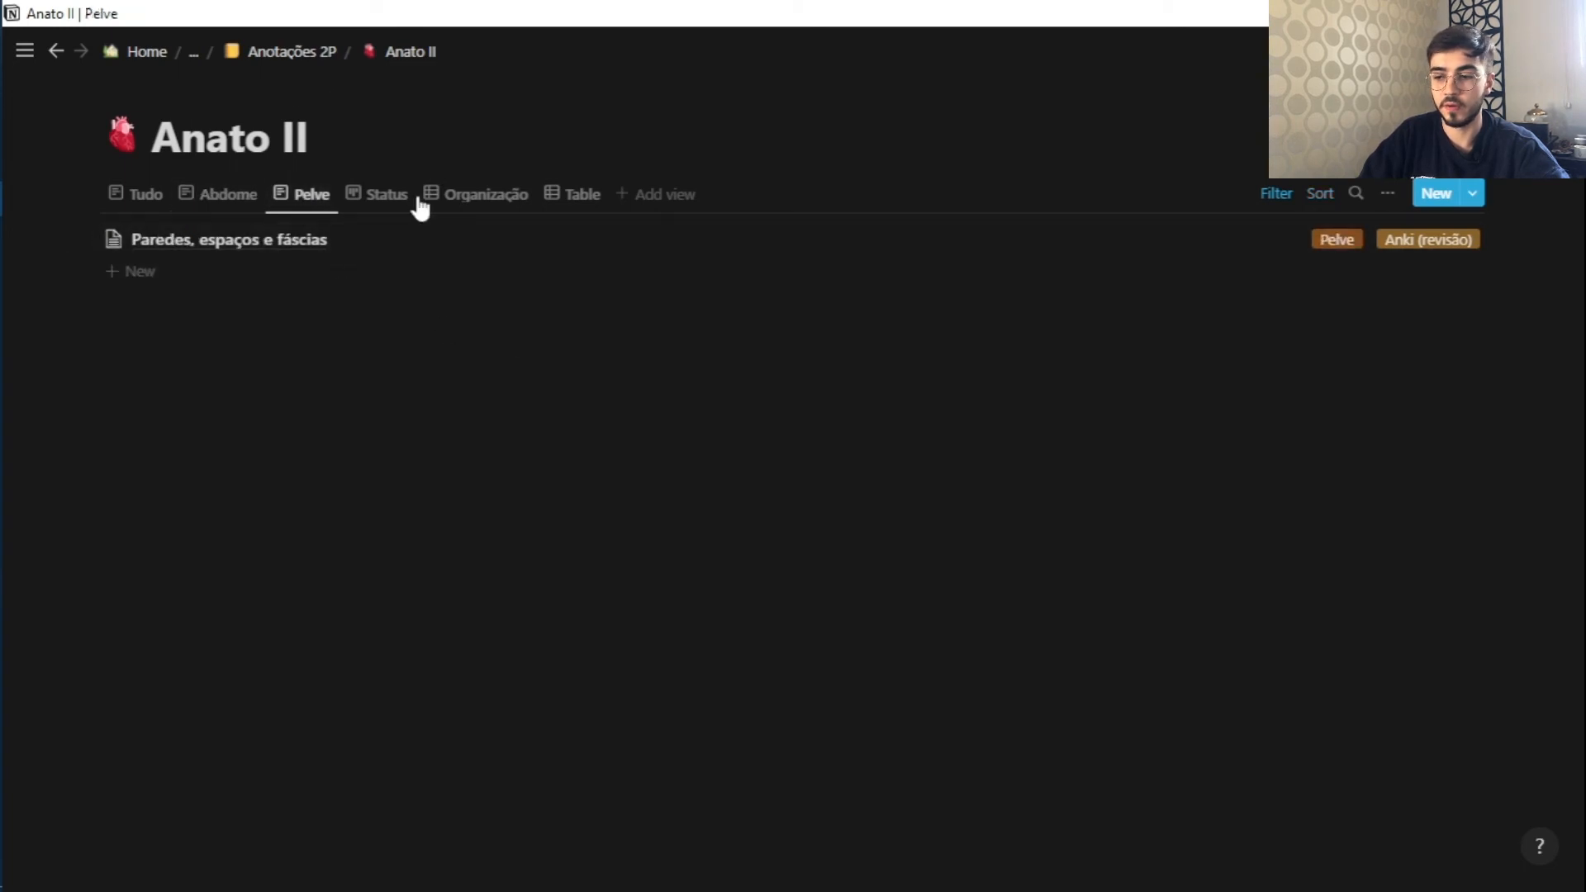
left_click(227, 198)
Step: Return to Anotações 2P and look at the Bioquímica notebook's list of notes
left_click(278, 56)
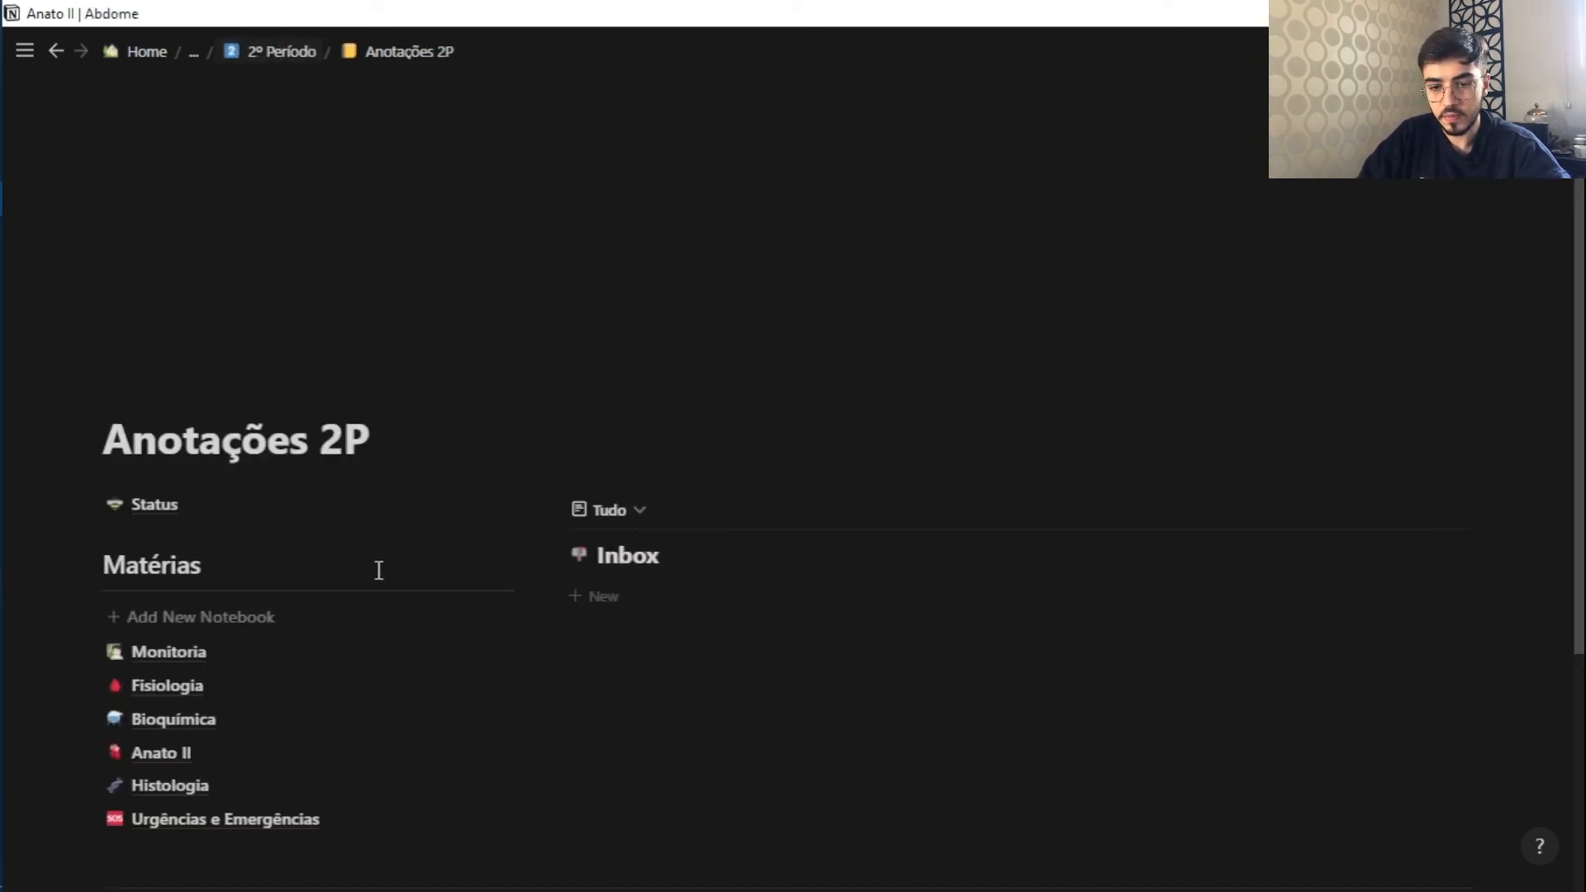
scroll(379, 578, "down", 3)
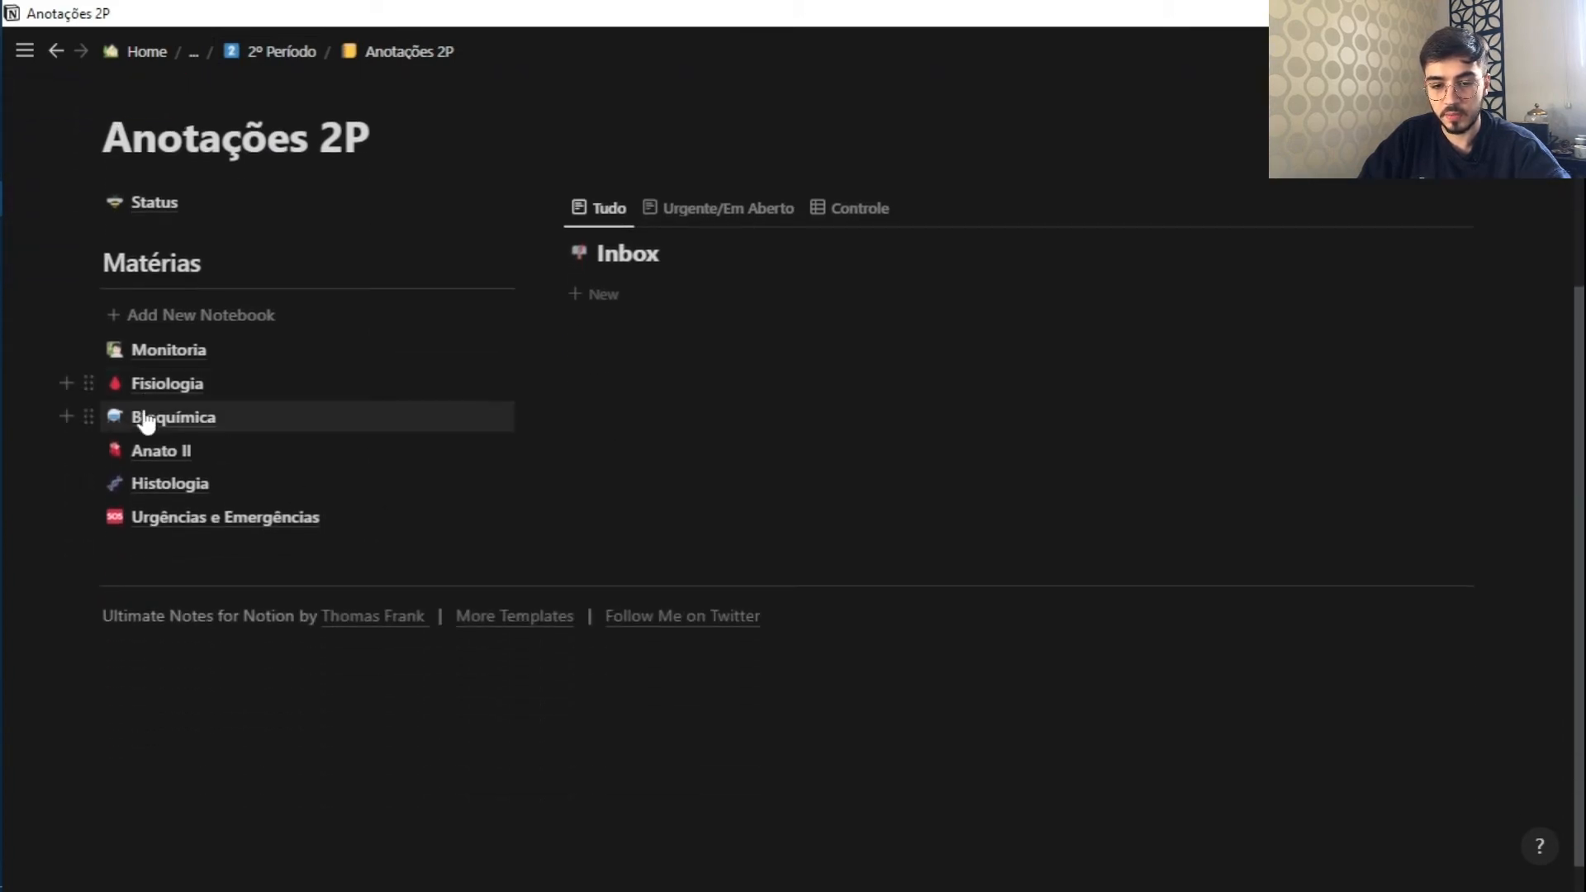
left_click(146, 419)
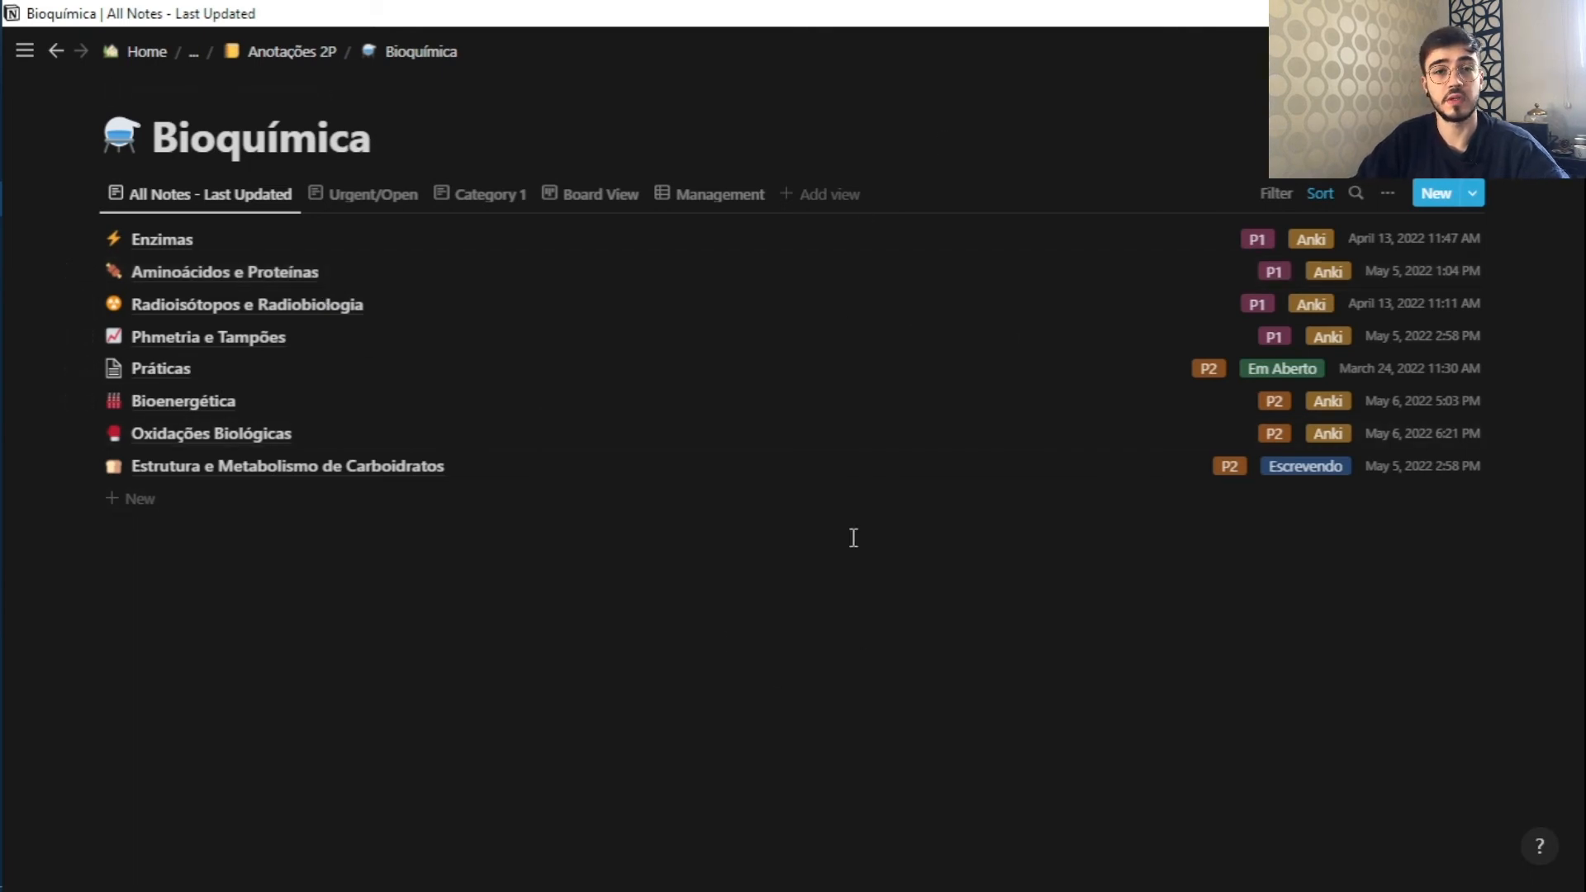
left_click(320, 54)
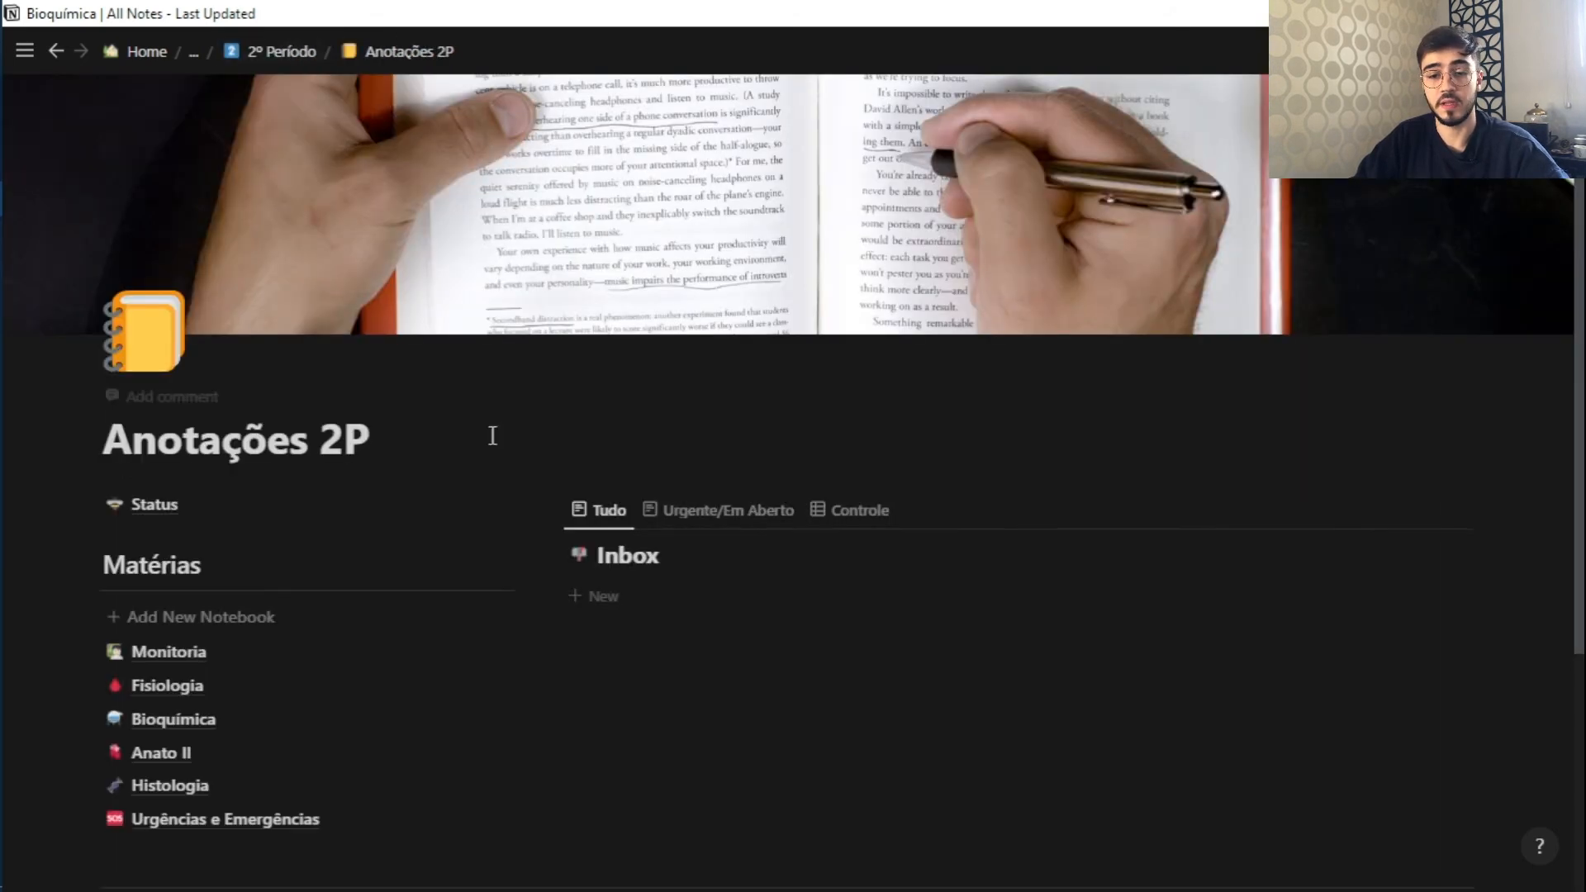
scroll(520, 475, "down", 3)
scroll(520, 476, "down", 1)
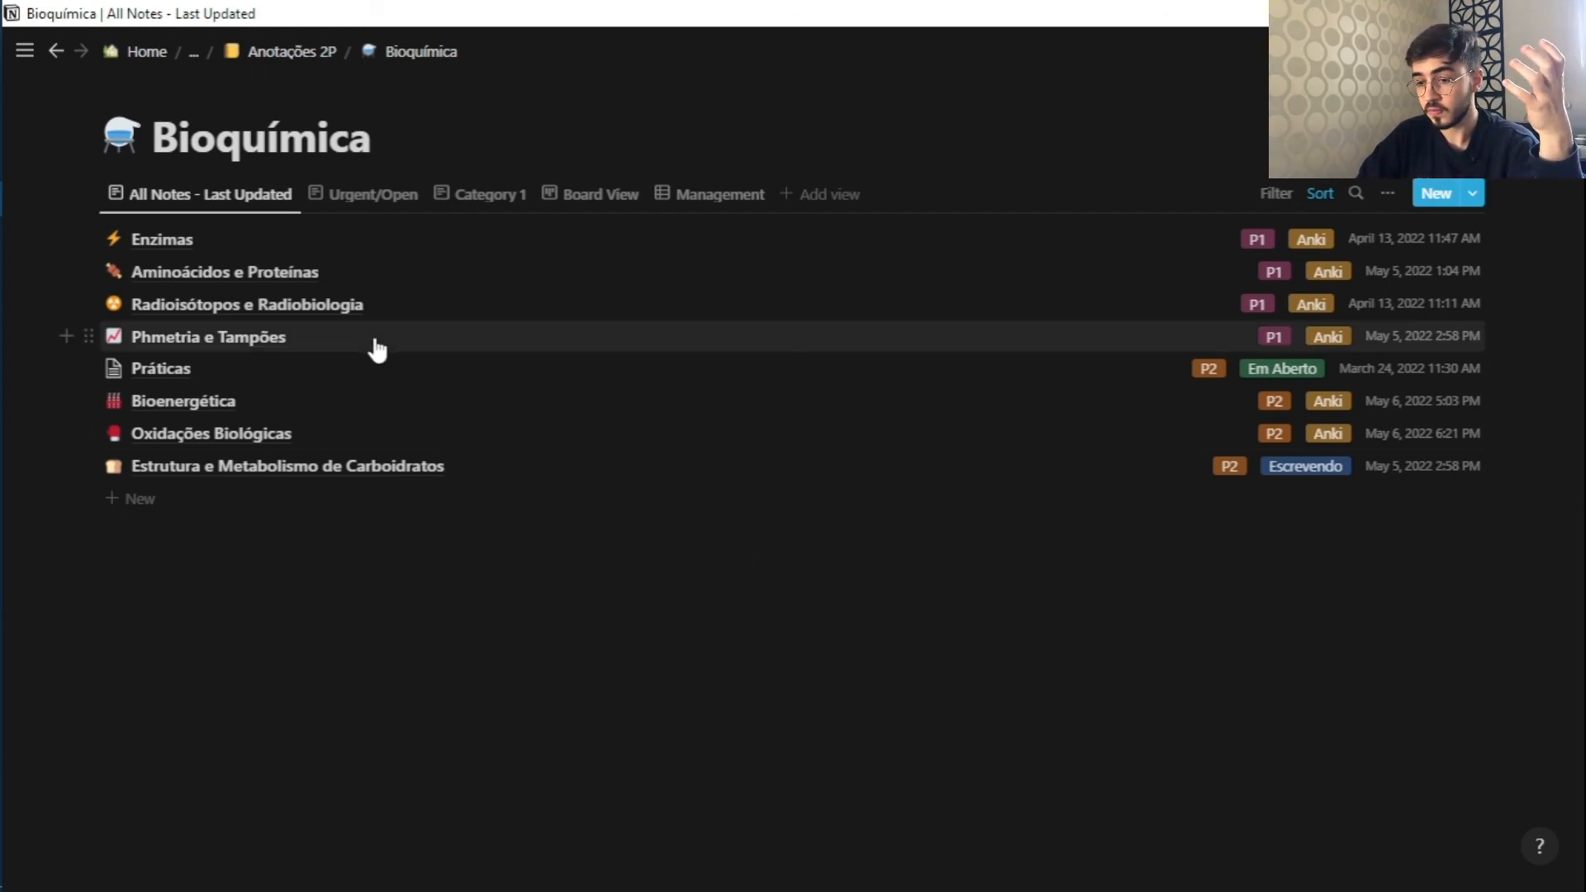
Step: Open the Enzimas note as a full page and read its Revisão por Perguntas questions down to the Lineweaver-Burk inhibition graphs
left_click(157, 235)
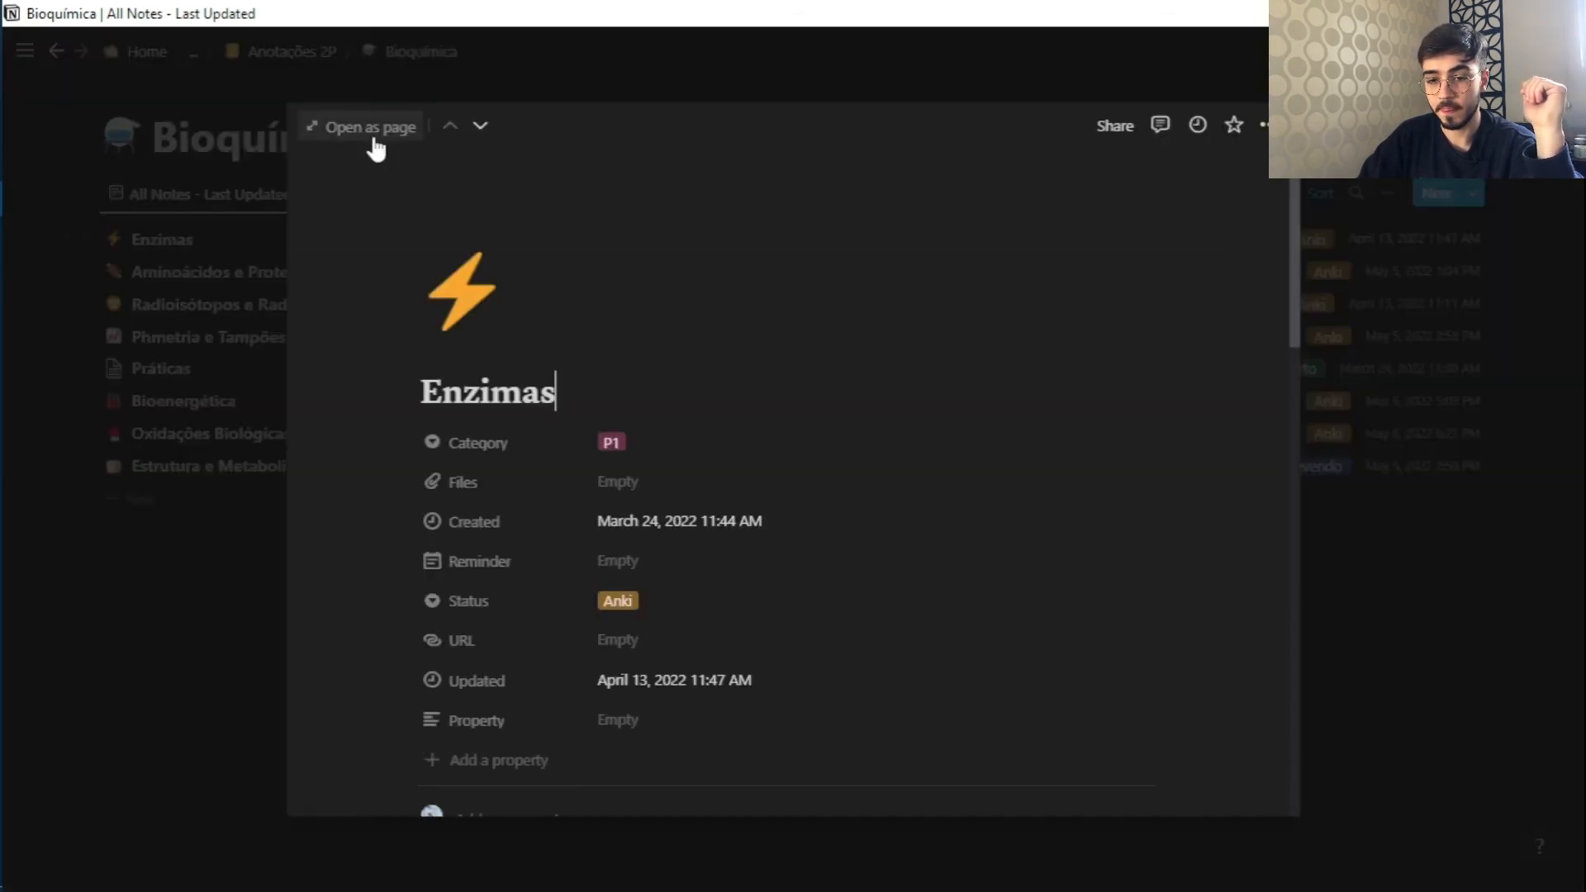
scroll(531, 503, "down", 5)
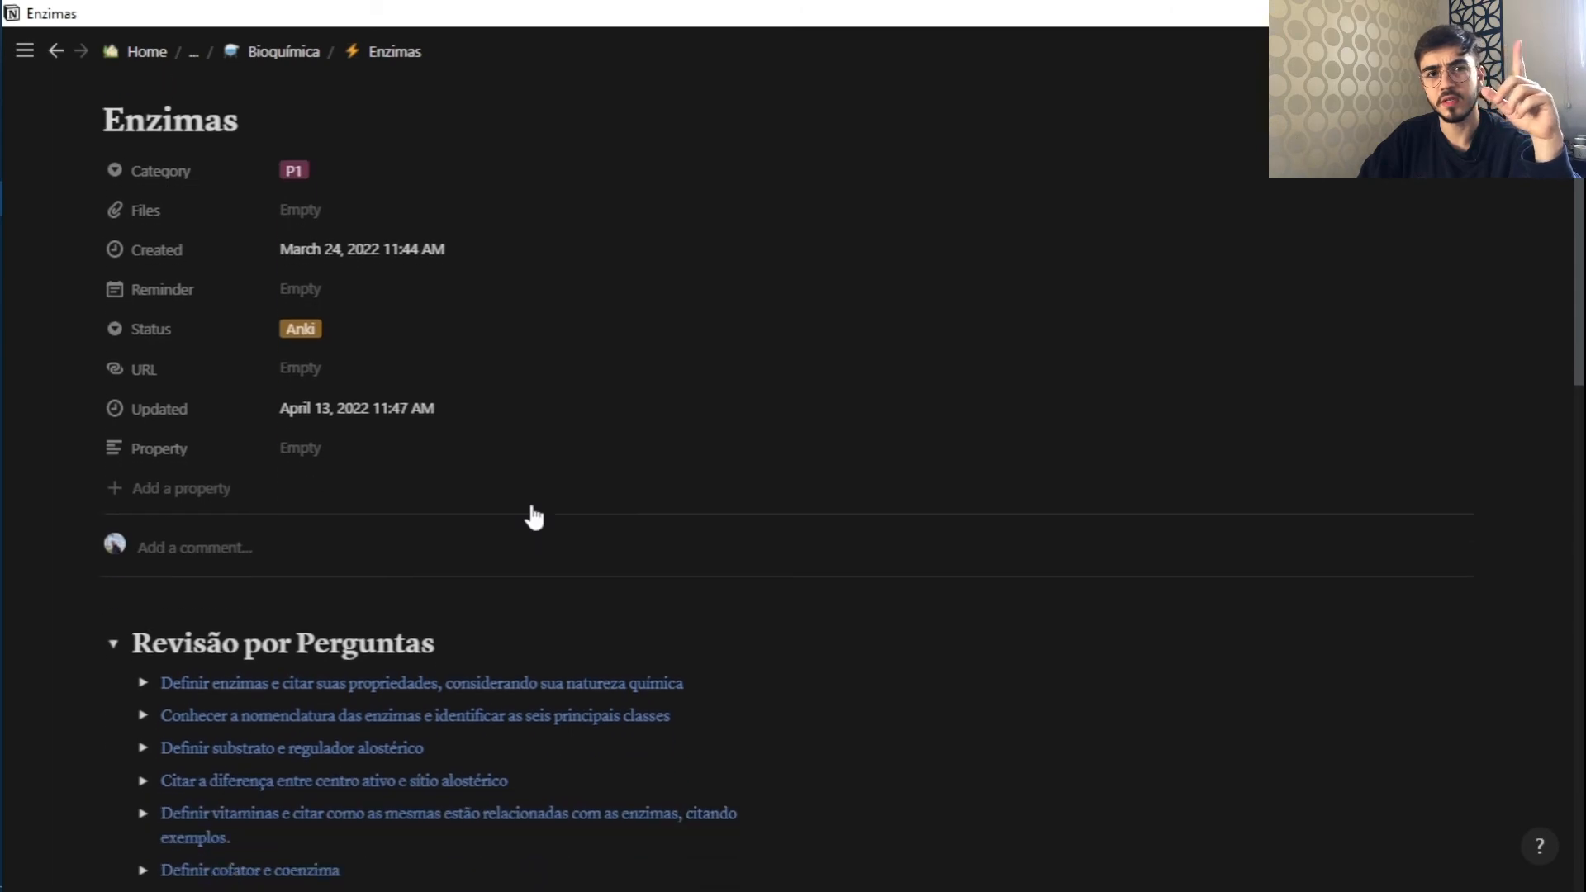
scroll(534, 518, "down", 3)
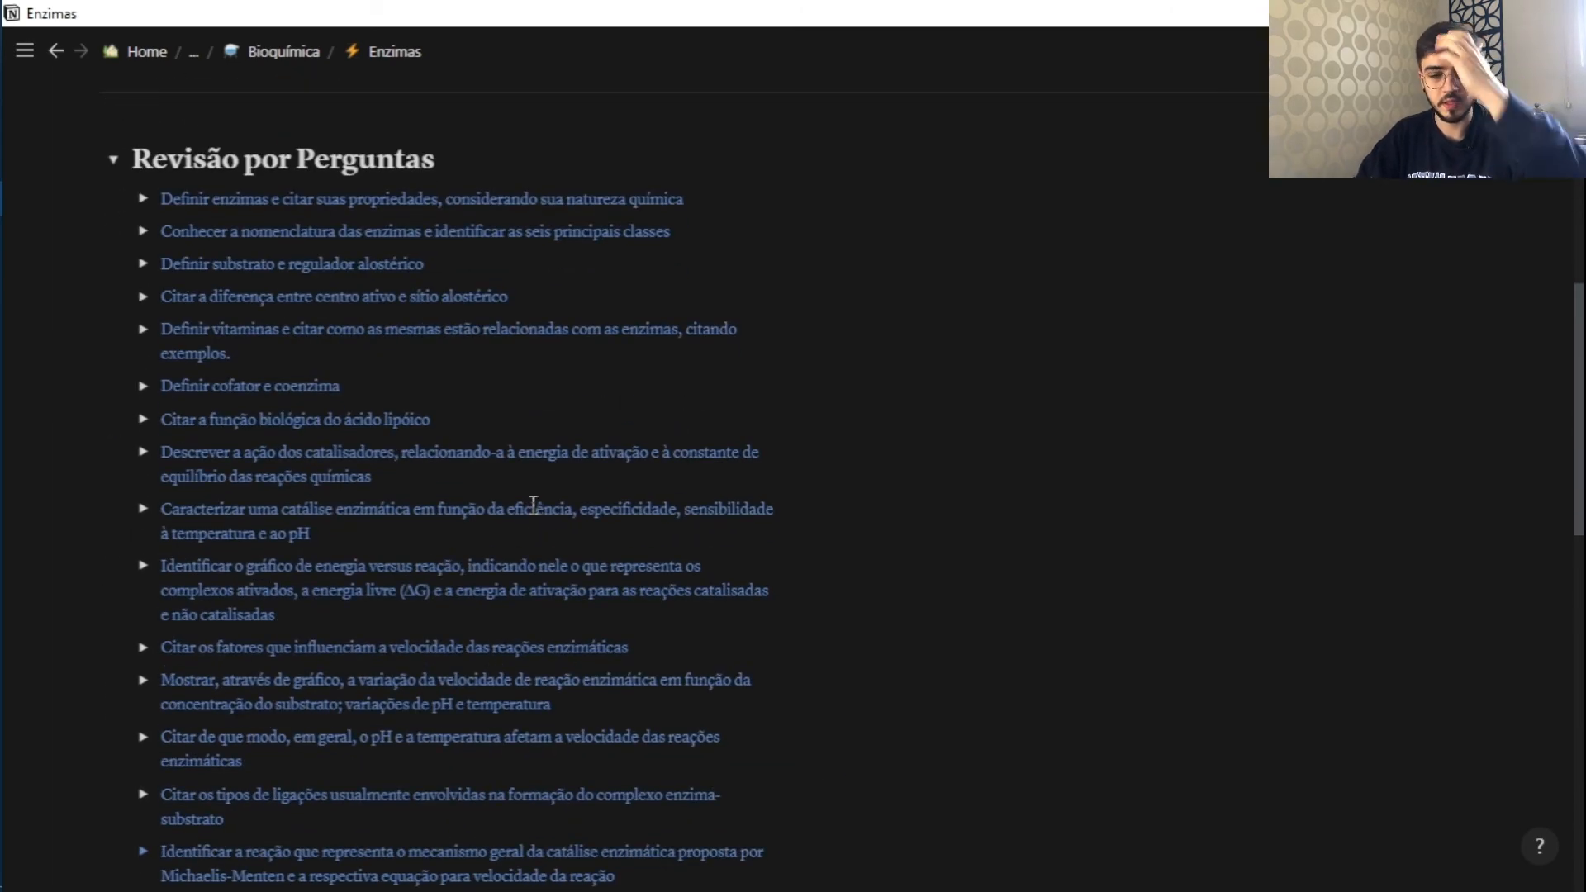
scroll(430, 734, "down", 3)
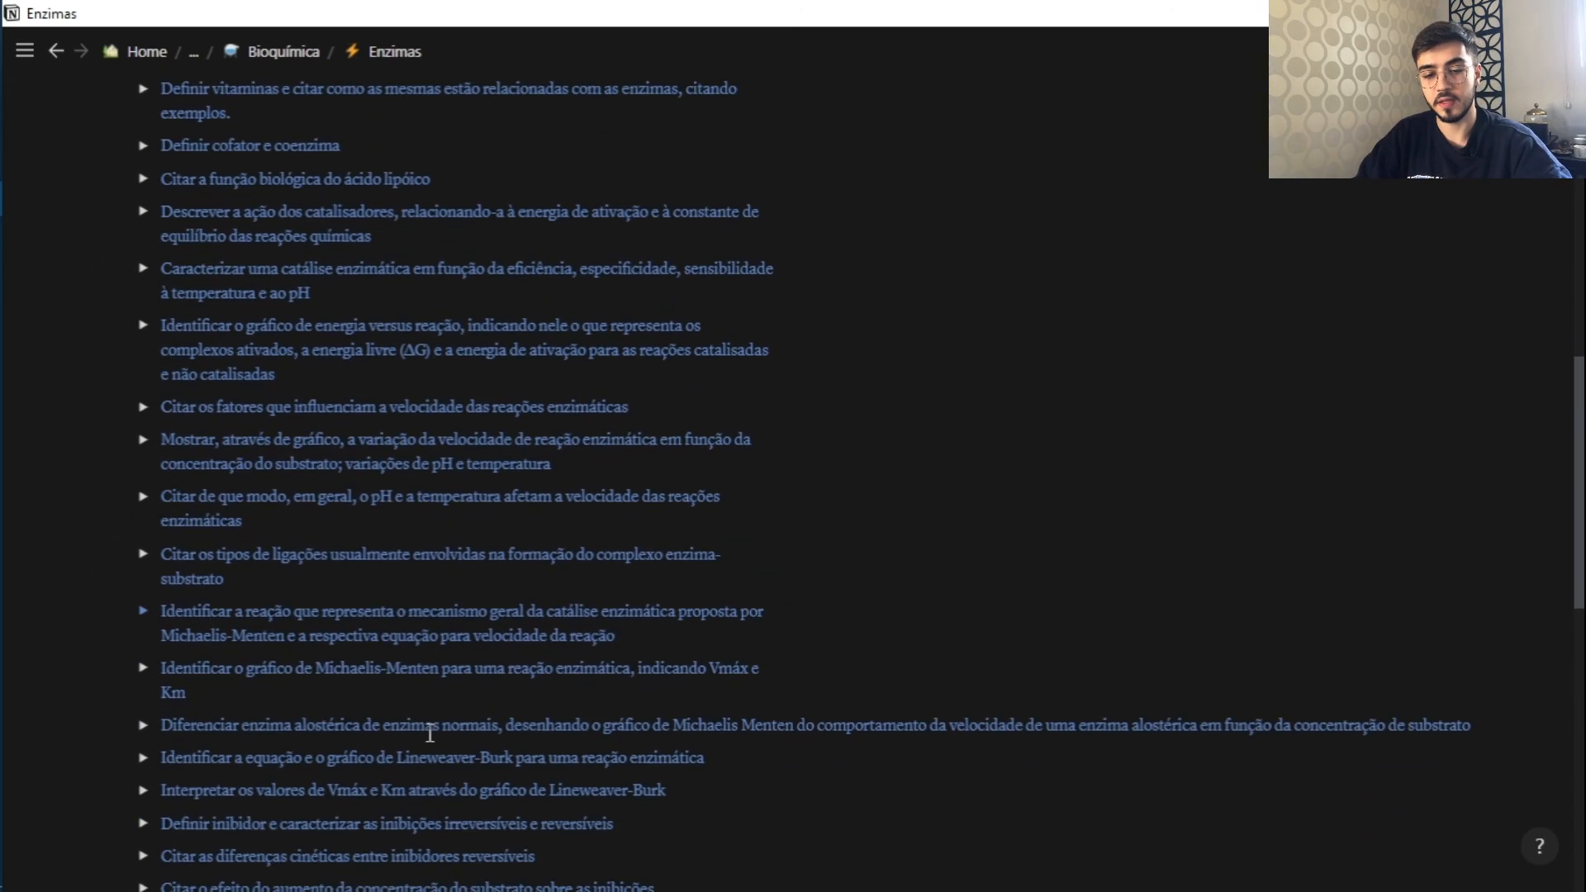
scroll(323, 692, "down", 10)
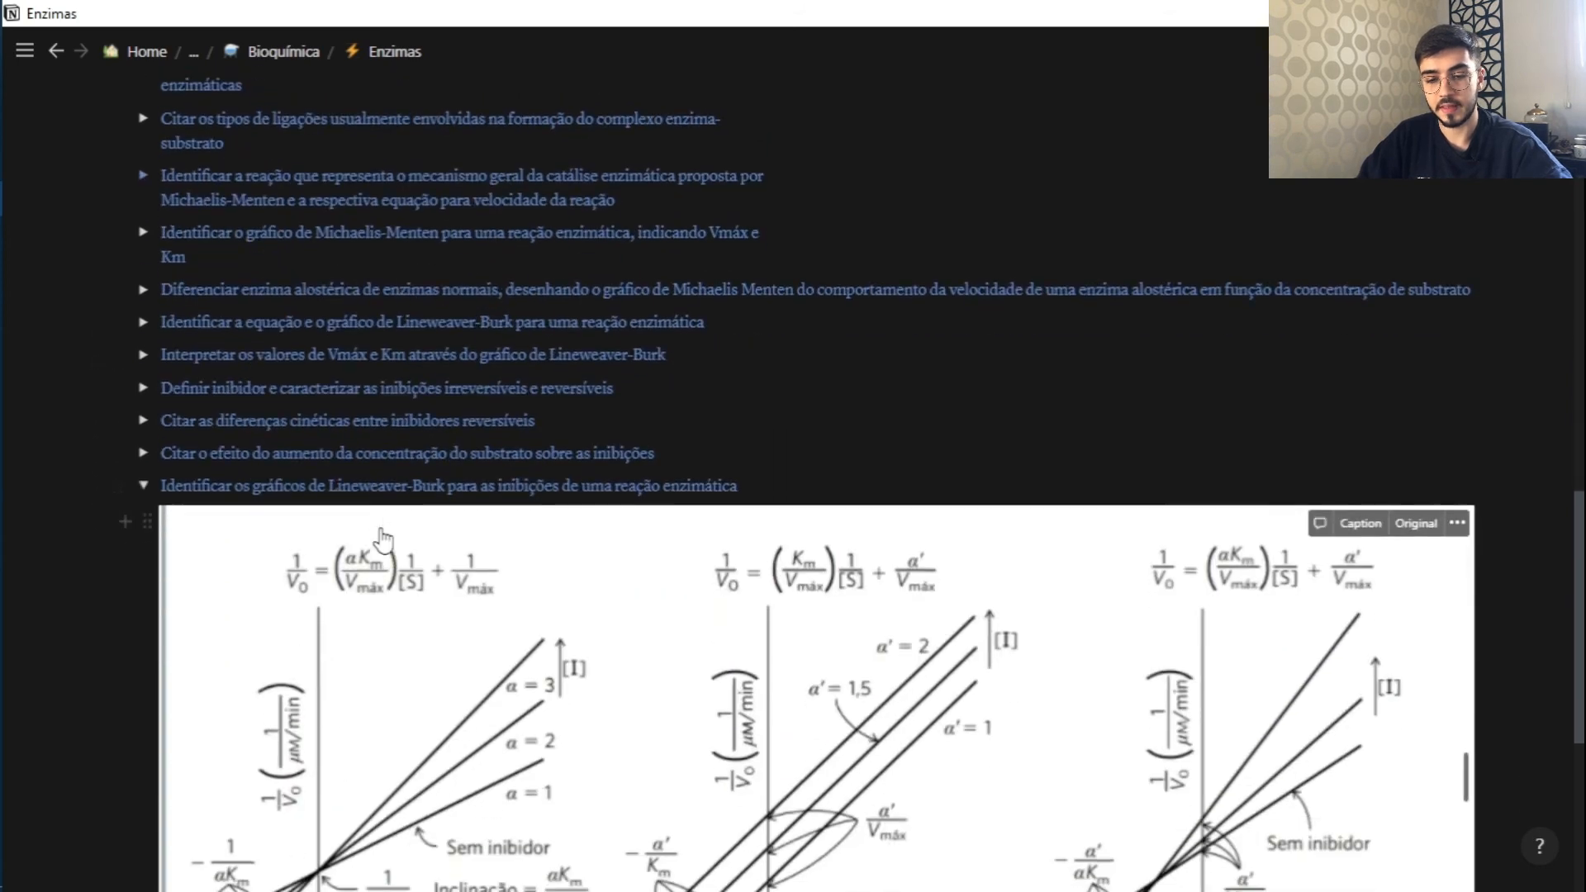
scroll(382, 541, "up", 3)
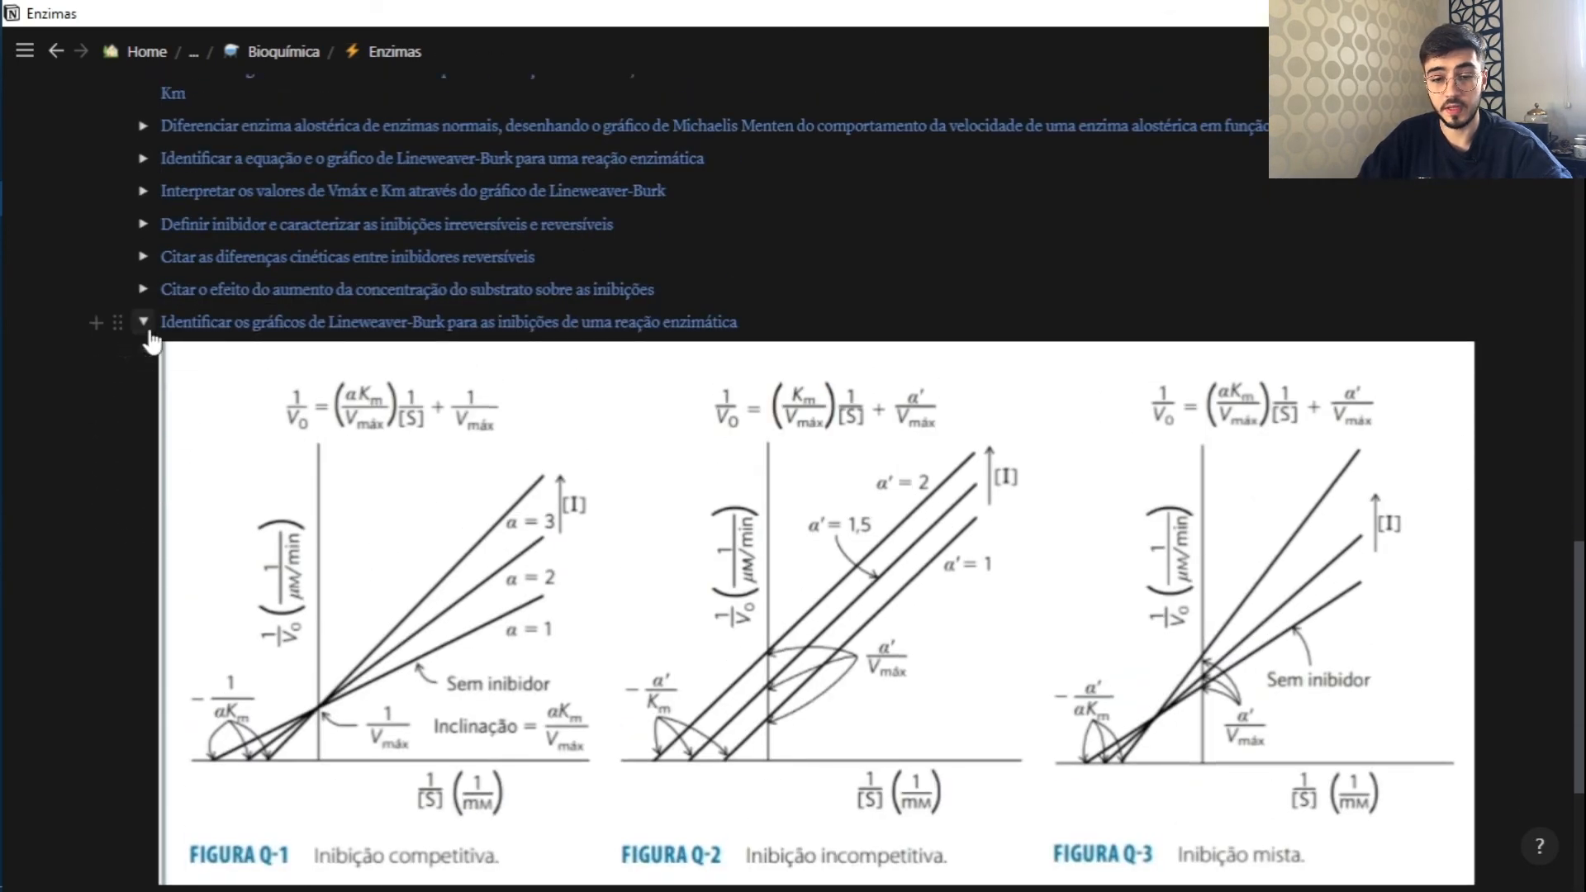
Step: Collapse the question on Lineweaver-Burk inhibition graphs and look back over the Revisão por Perguntas list
left_click(142, 322)
scroll(296, 275, "up", 4)
scroll(458, 467, "up", 4)
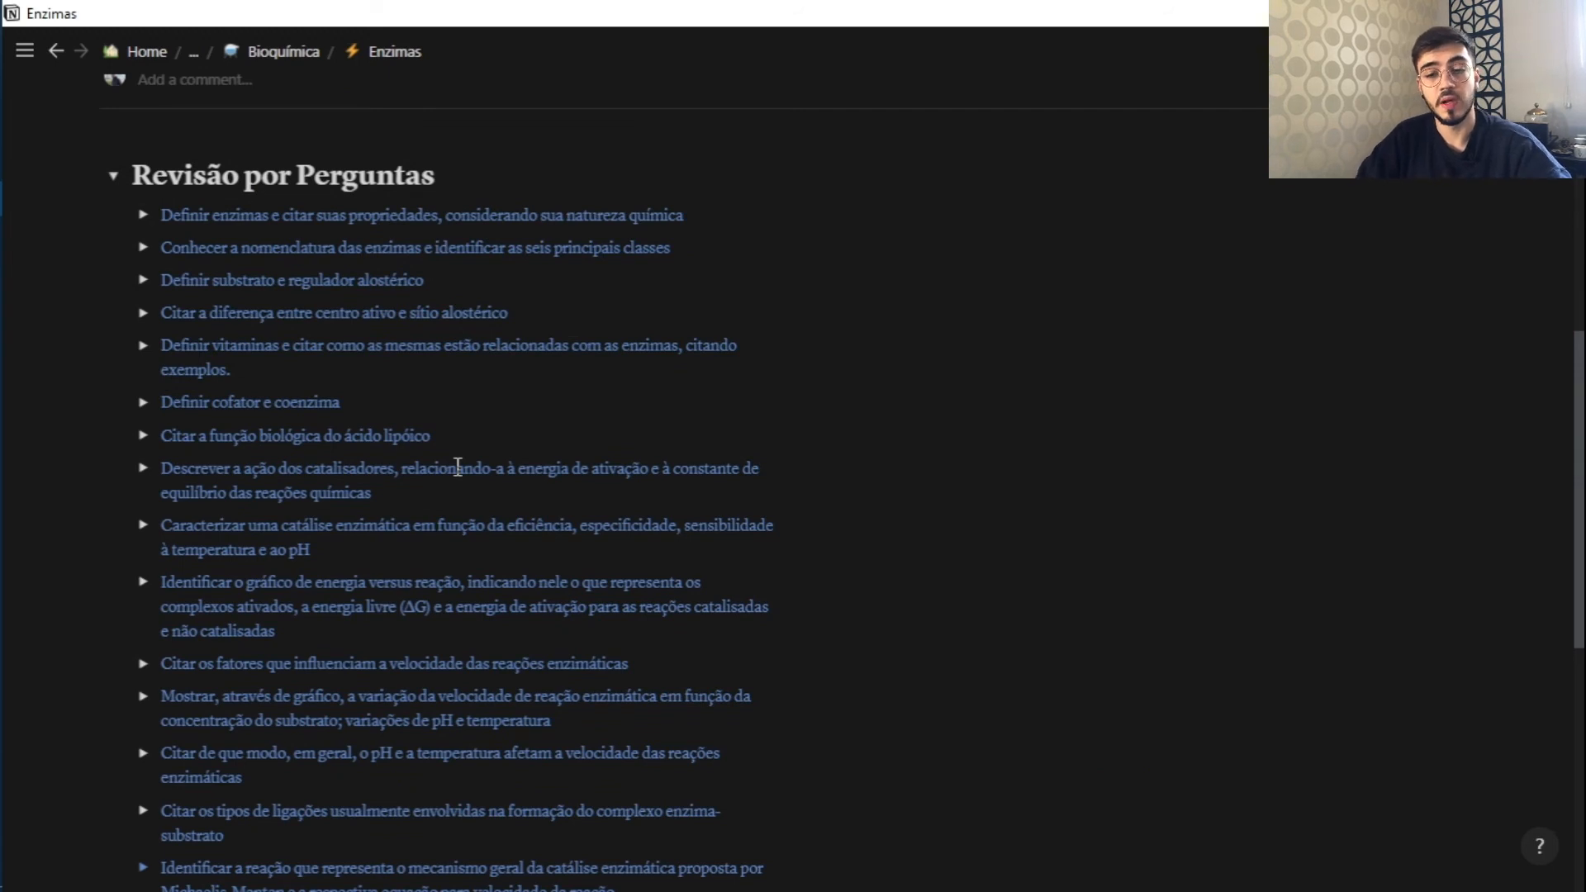
scroll(435, 354, "up", 3)
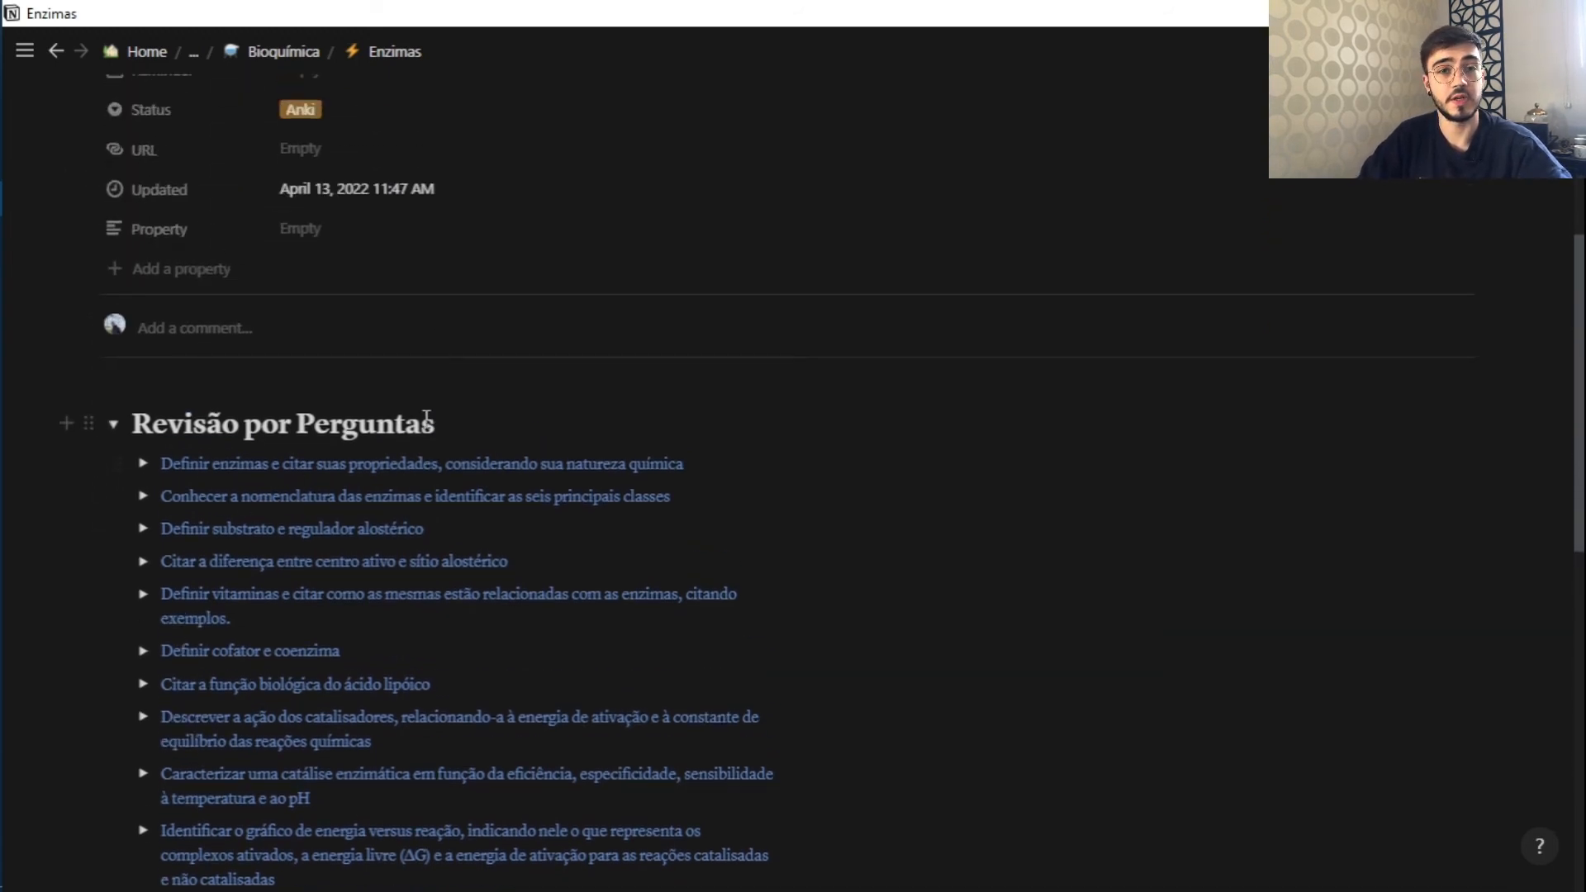
Step: Add the line "REvisar enzimas" below the last question of the Enzimas note
scroll(408, 722, "down", 10)
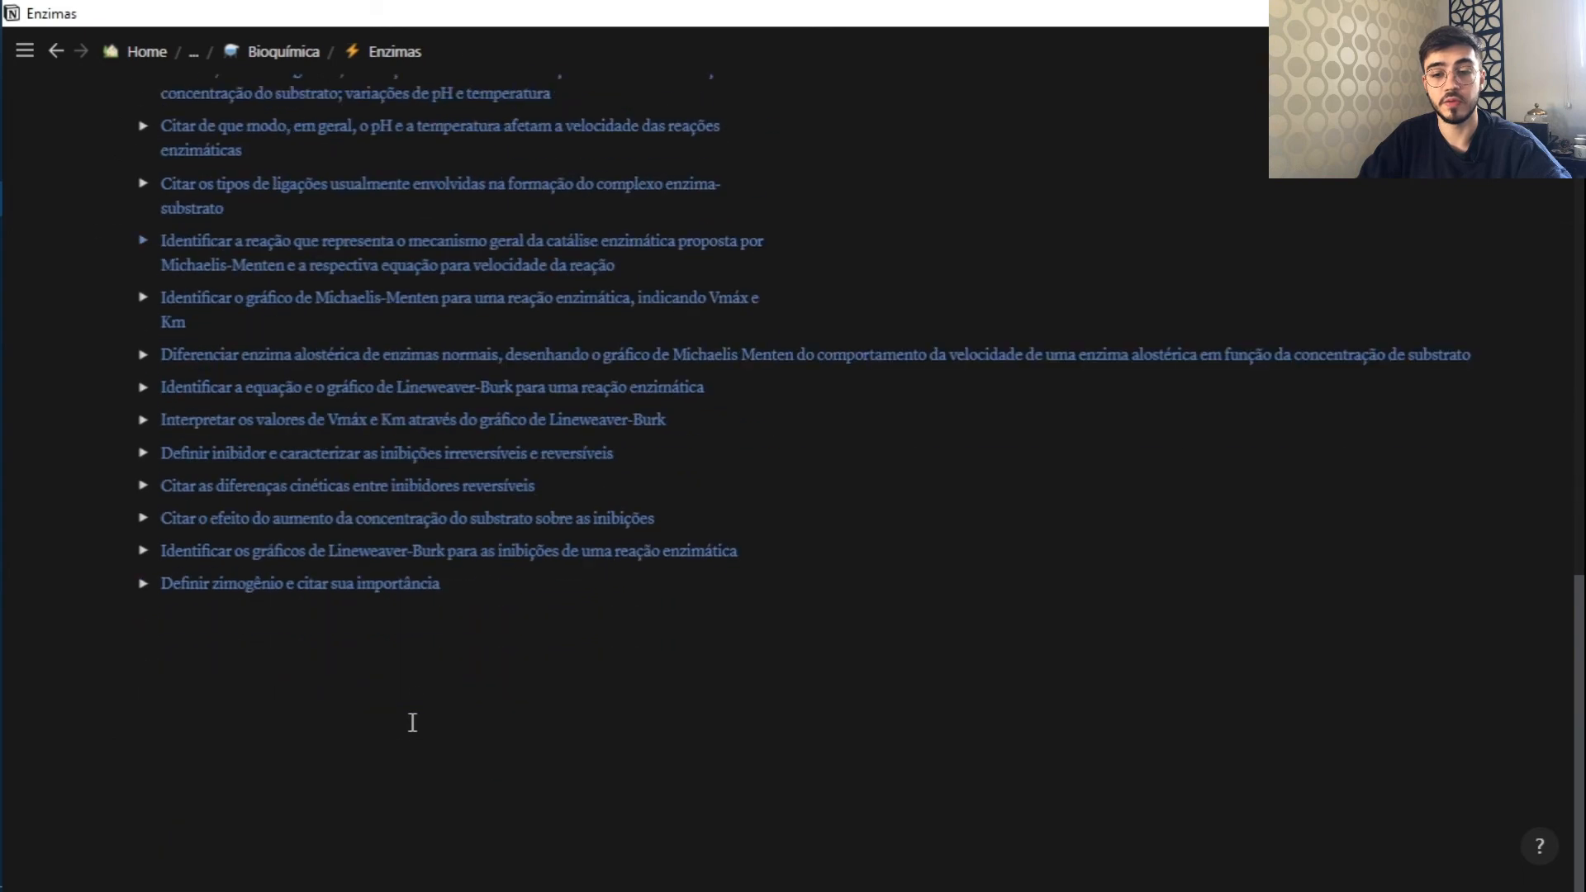
left_click(449, 612)
key("Return")
key("Return")
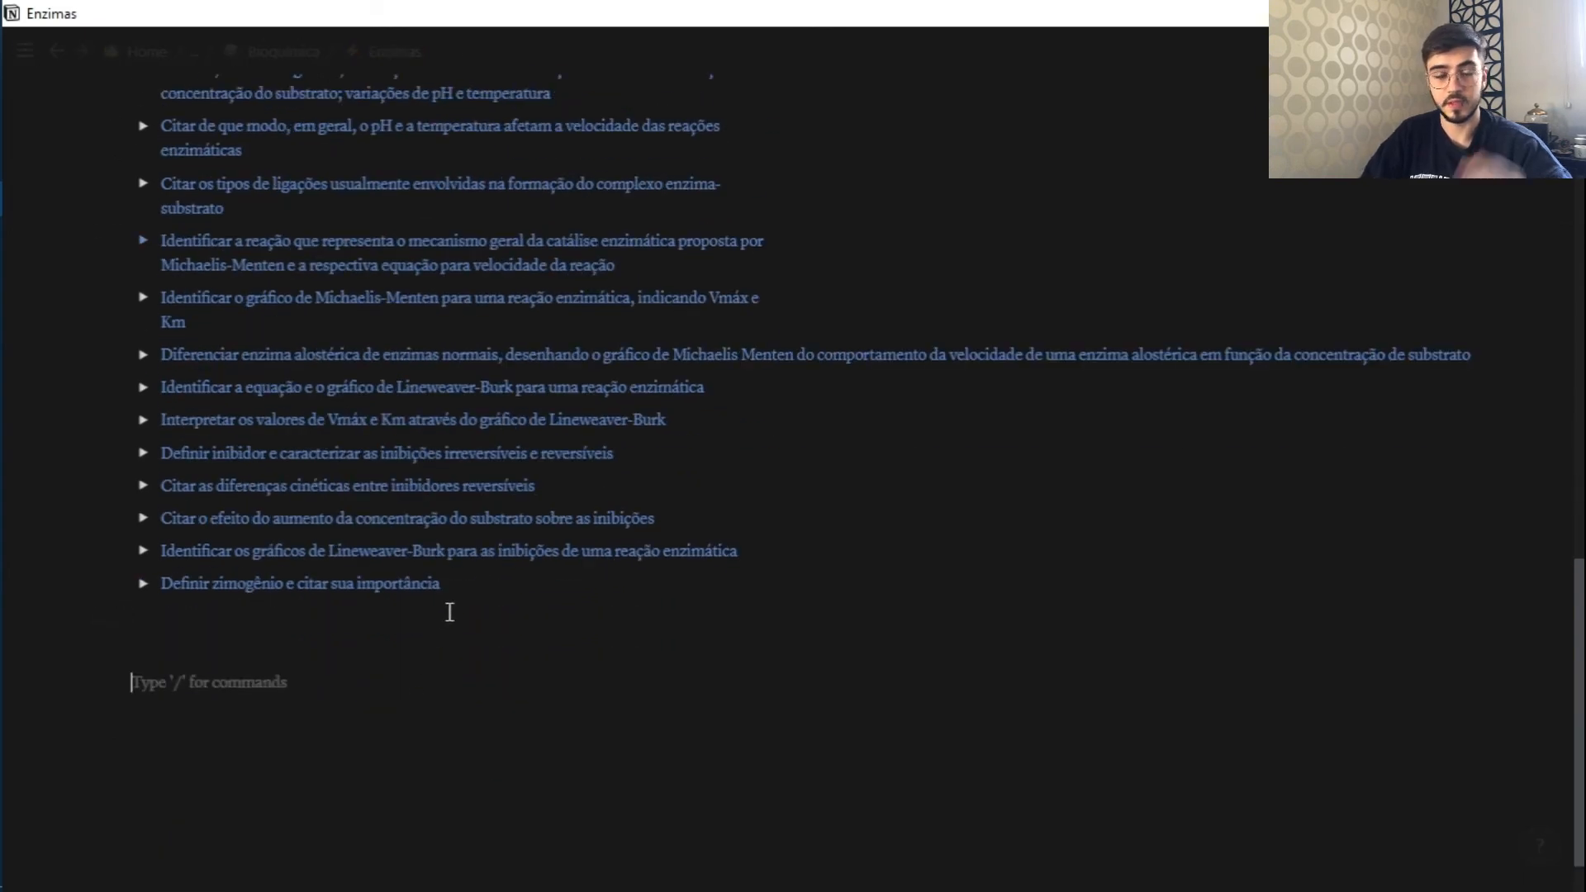
type("REvis")
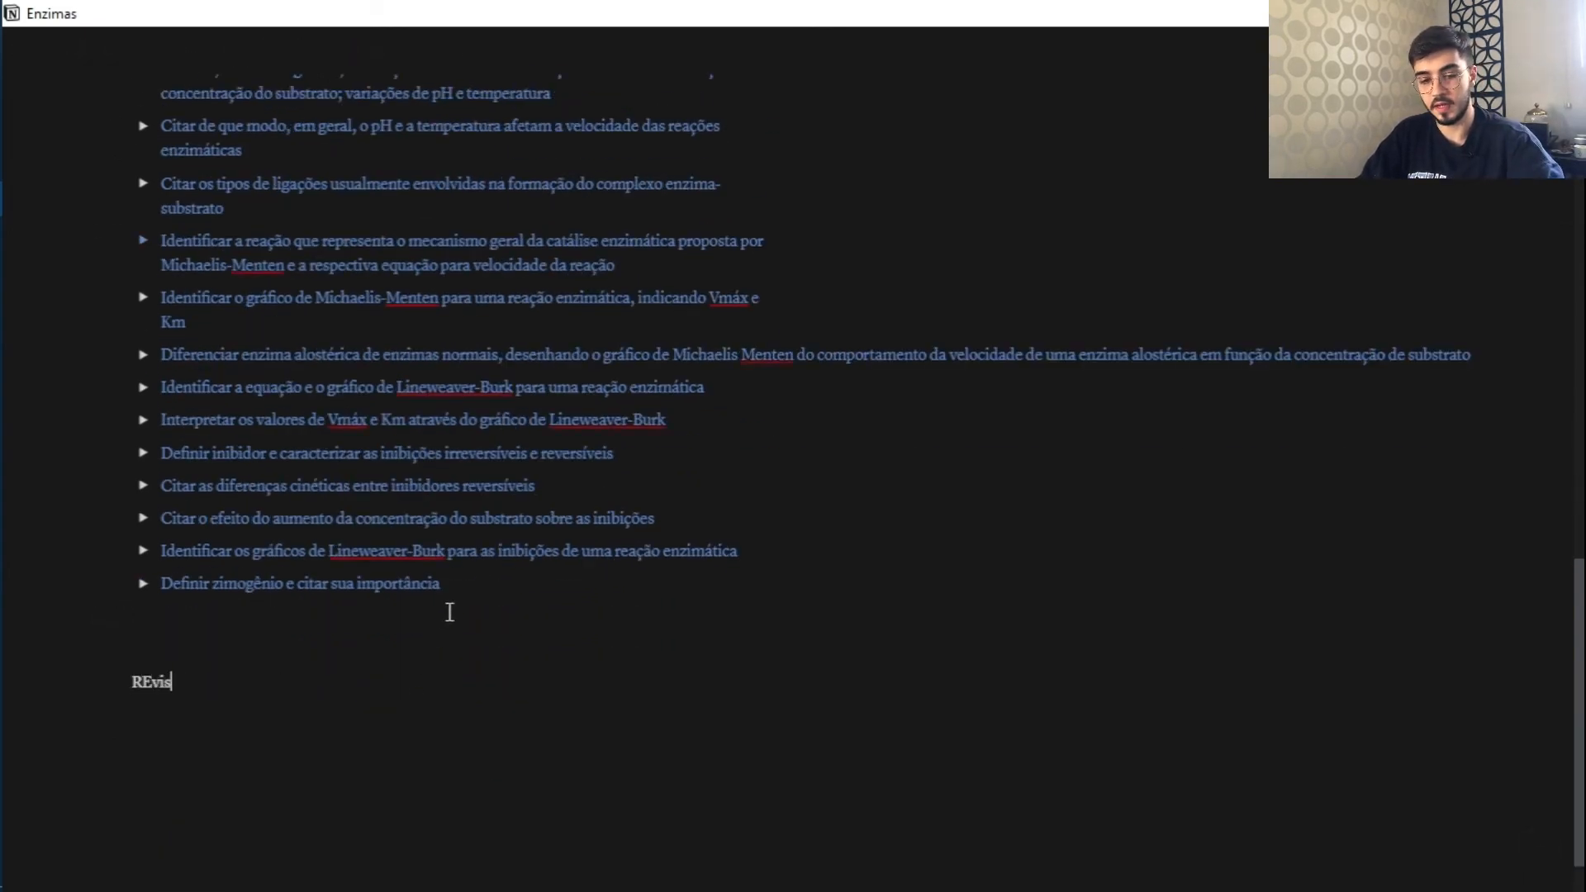
type("ar enzimas")
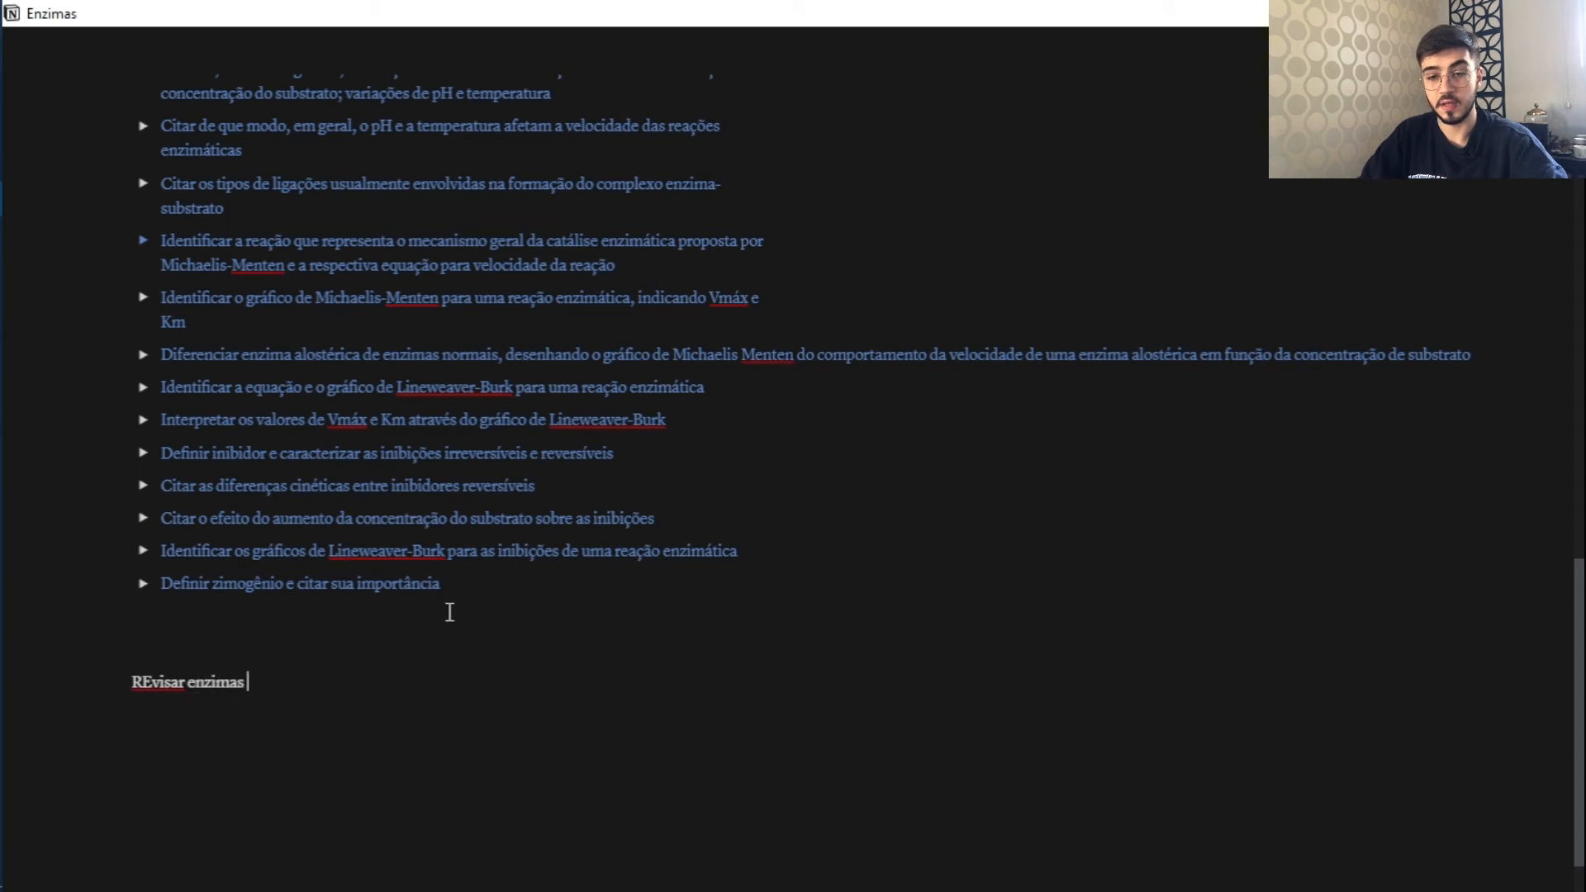
scroll(1129, 311, "up", 1)
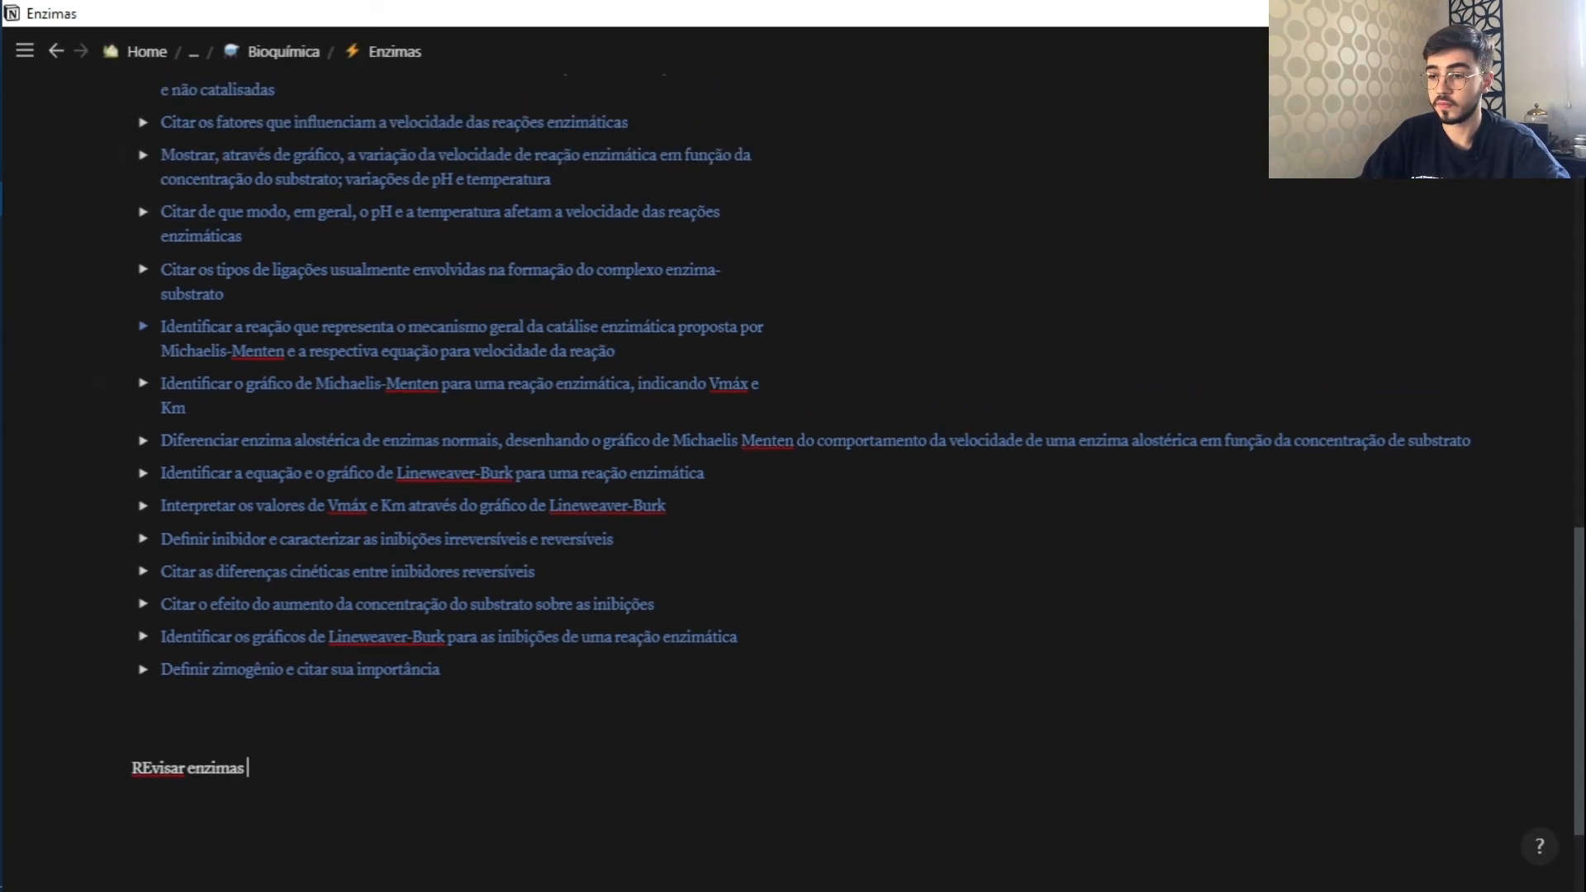
Step: Copy the Enzimas page's link, paste it after the "REvisar enzimas" text, and clear the whole line
left_click(1556, 51)
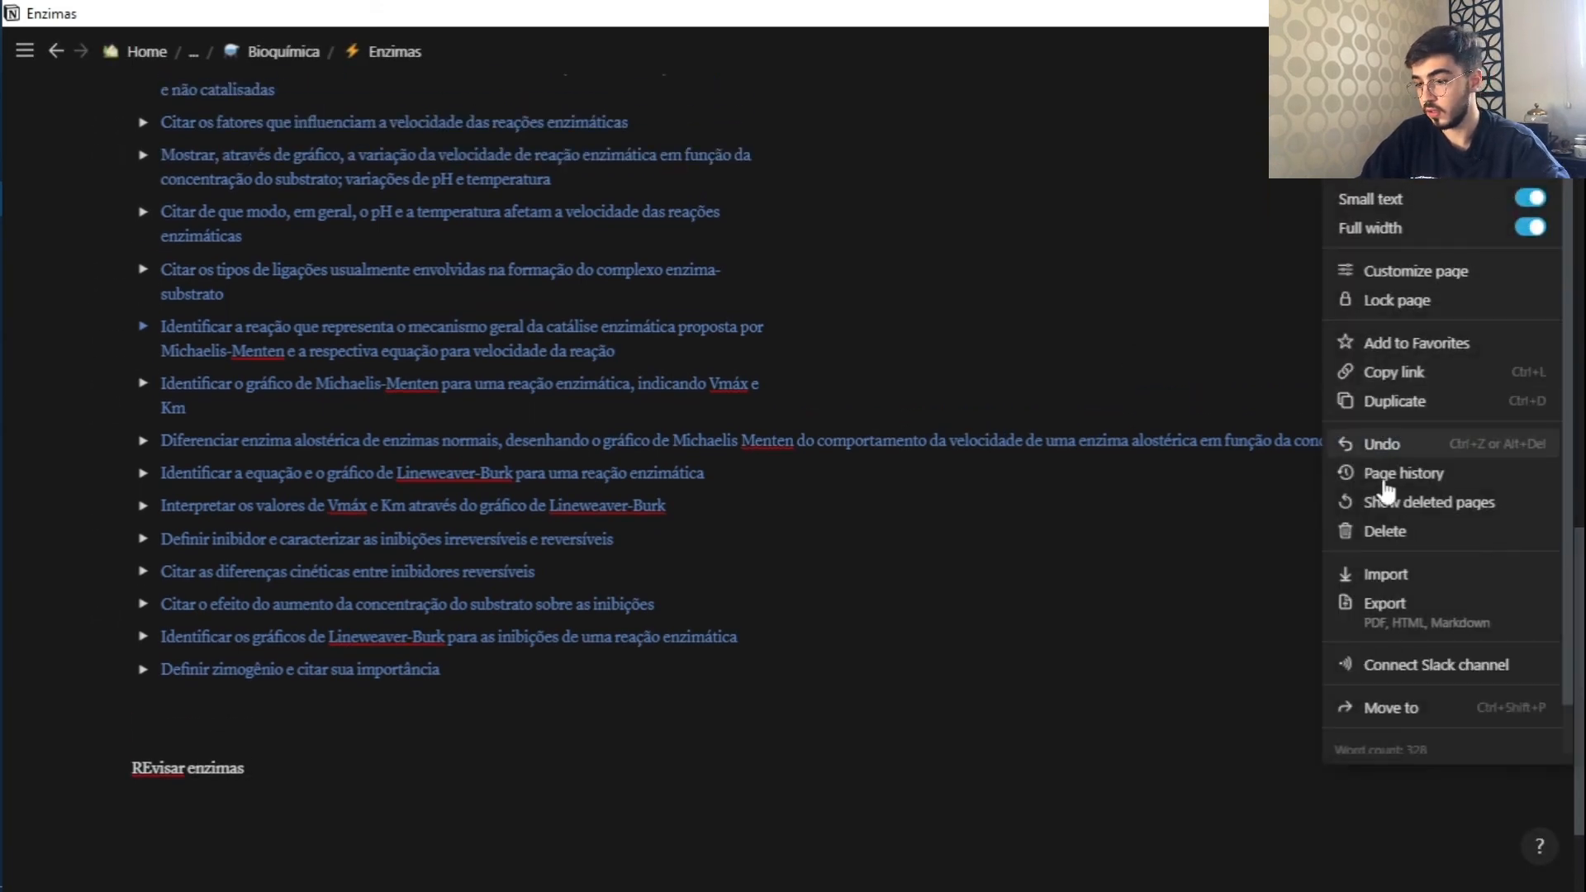
left_click(1393, 373)
left_click(364, 781)
key("ctrl+v")
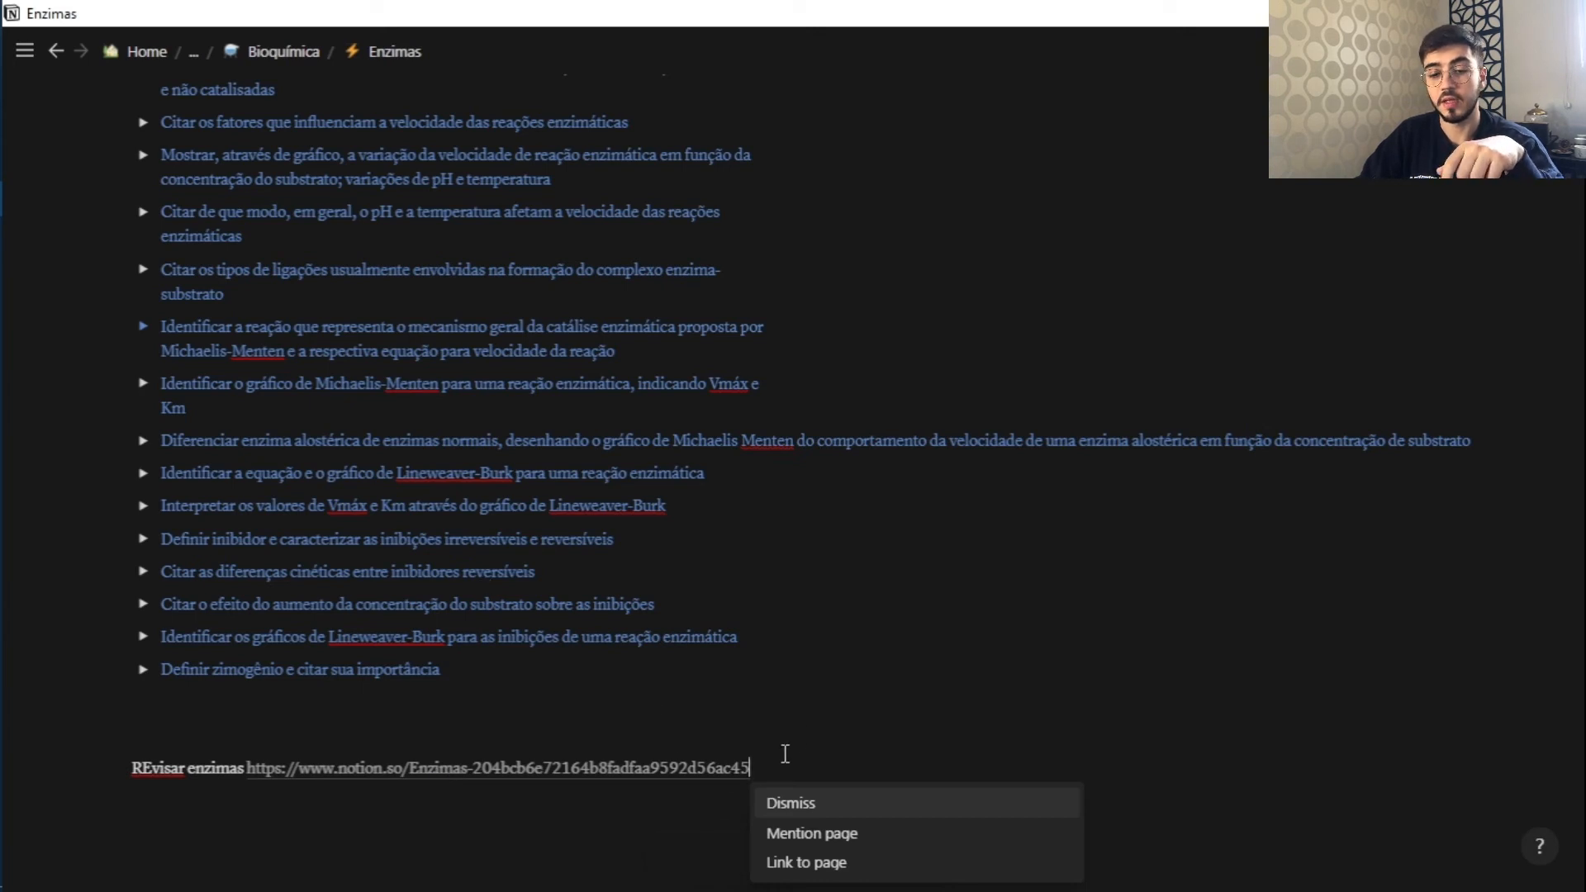
key("shift+Home")
key("BackSpace")
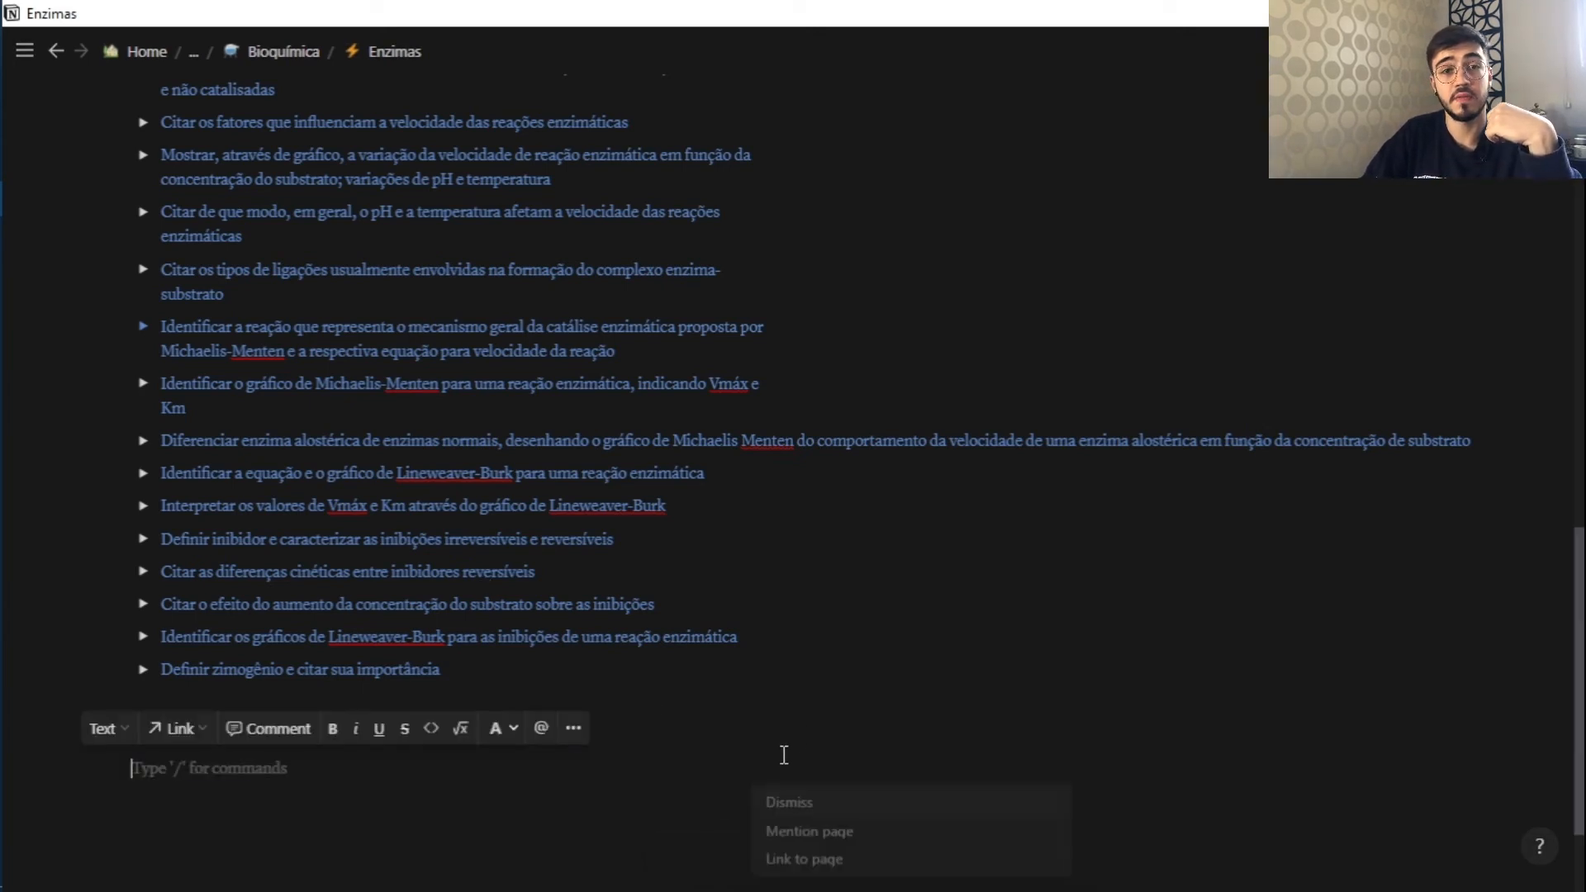
Step: Outdent the empty line below the questions so it sits outside the Revisão por Perguntas toggle
scroll(781, 609, "up", 10)
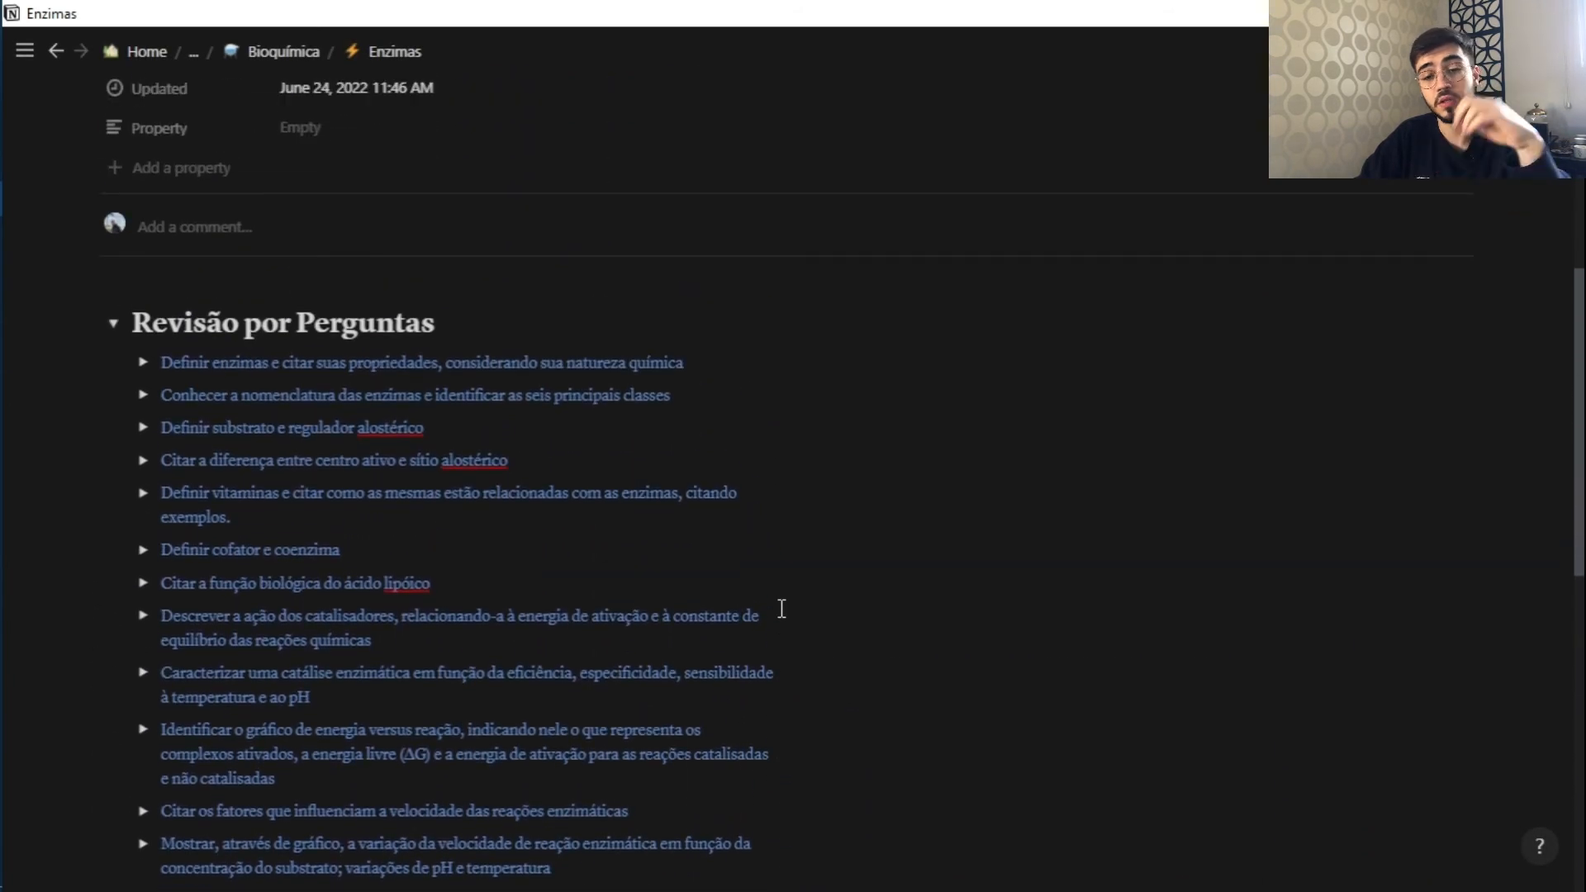
scroll(781, 609, "down", 7)
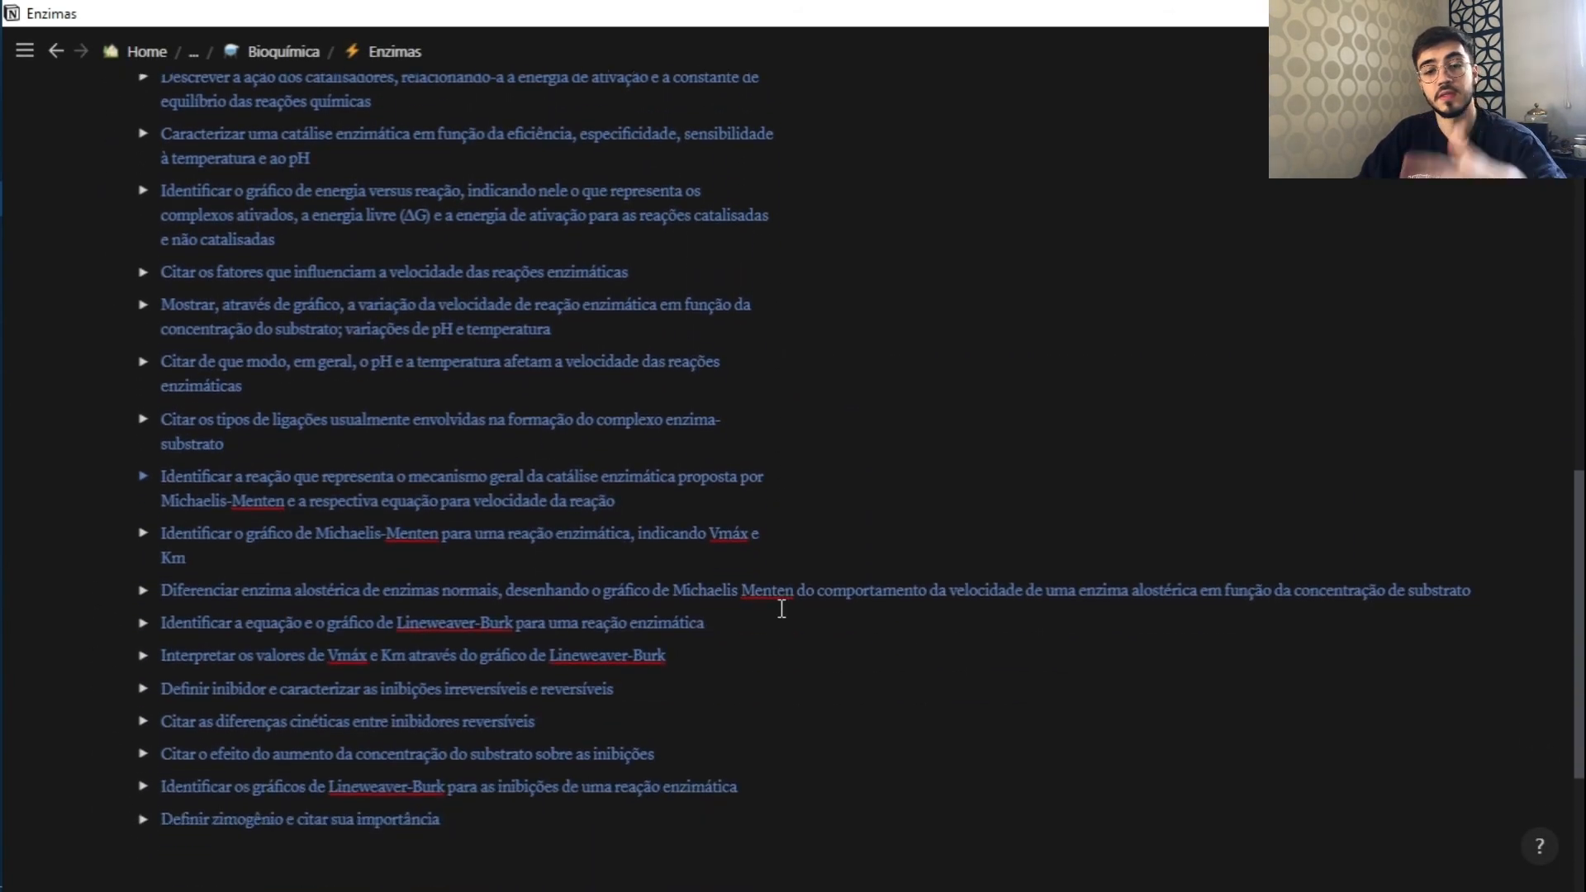
scroll(782, 609, "down", 3)
key("shift+Tab")
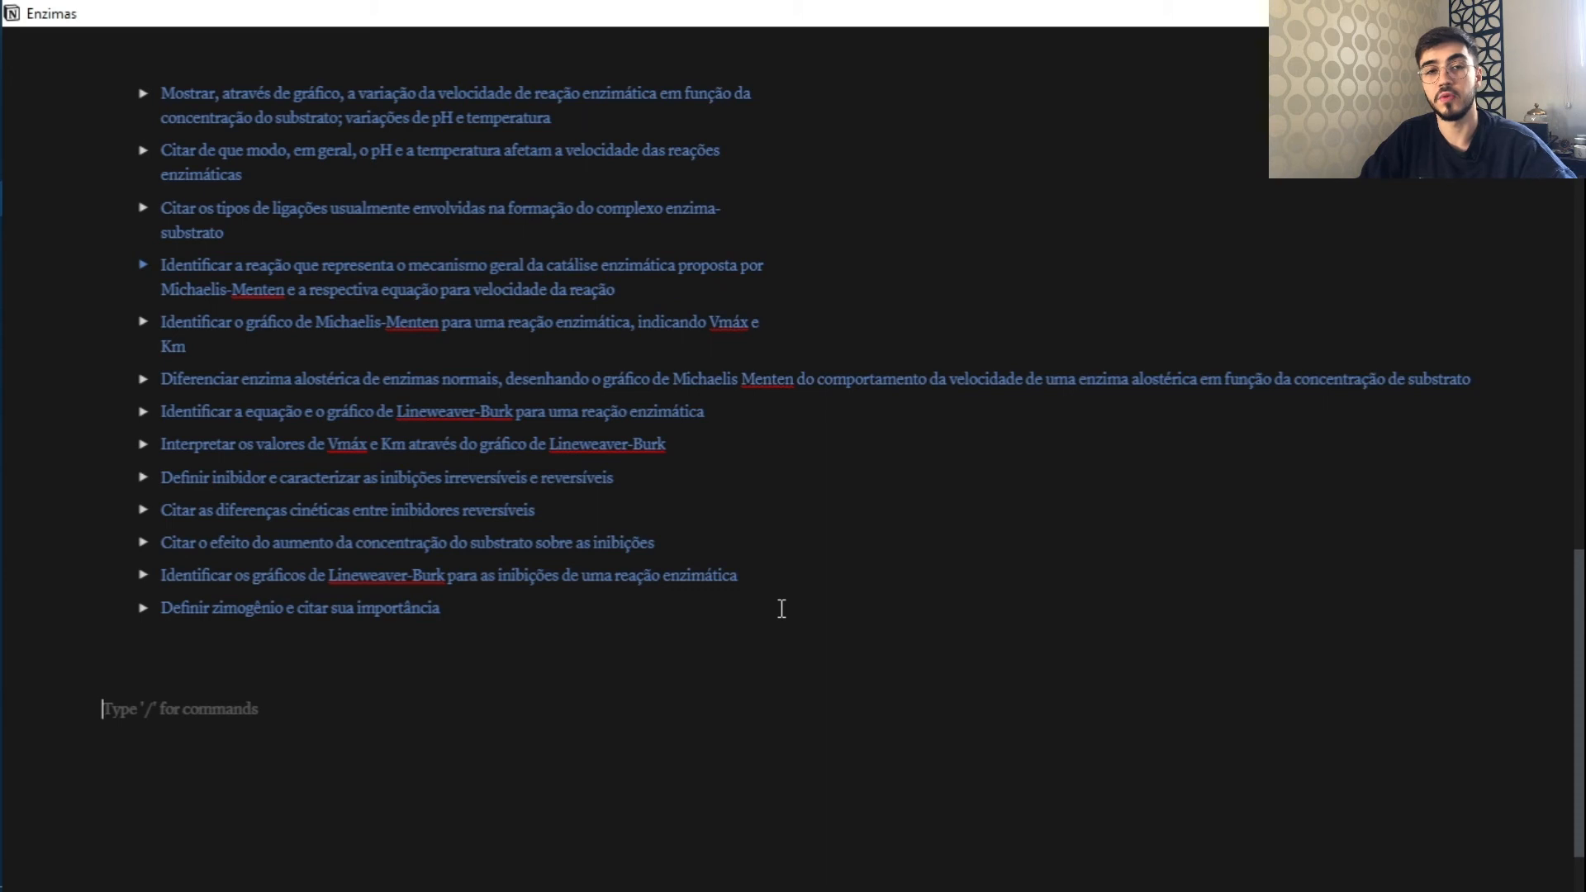
Step: Look over the Enzimas note's properties, such as Category, Created, Status and Updated
scroll(781, 609, "up", 5)
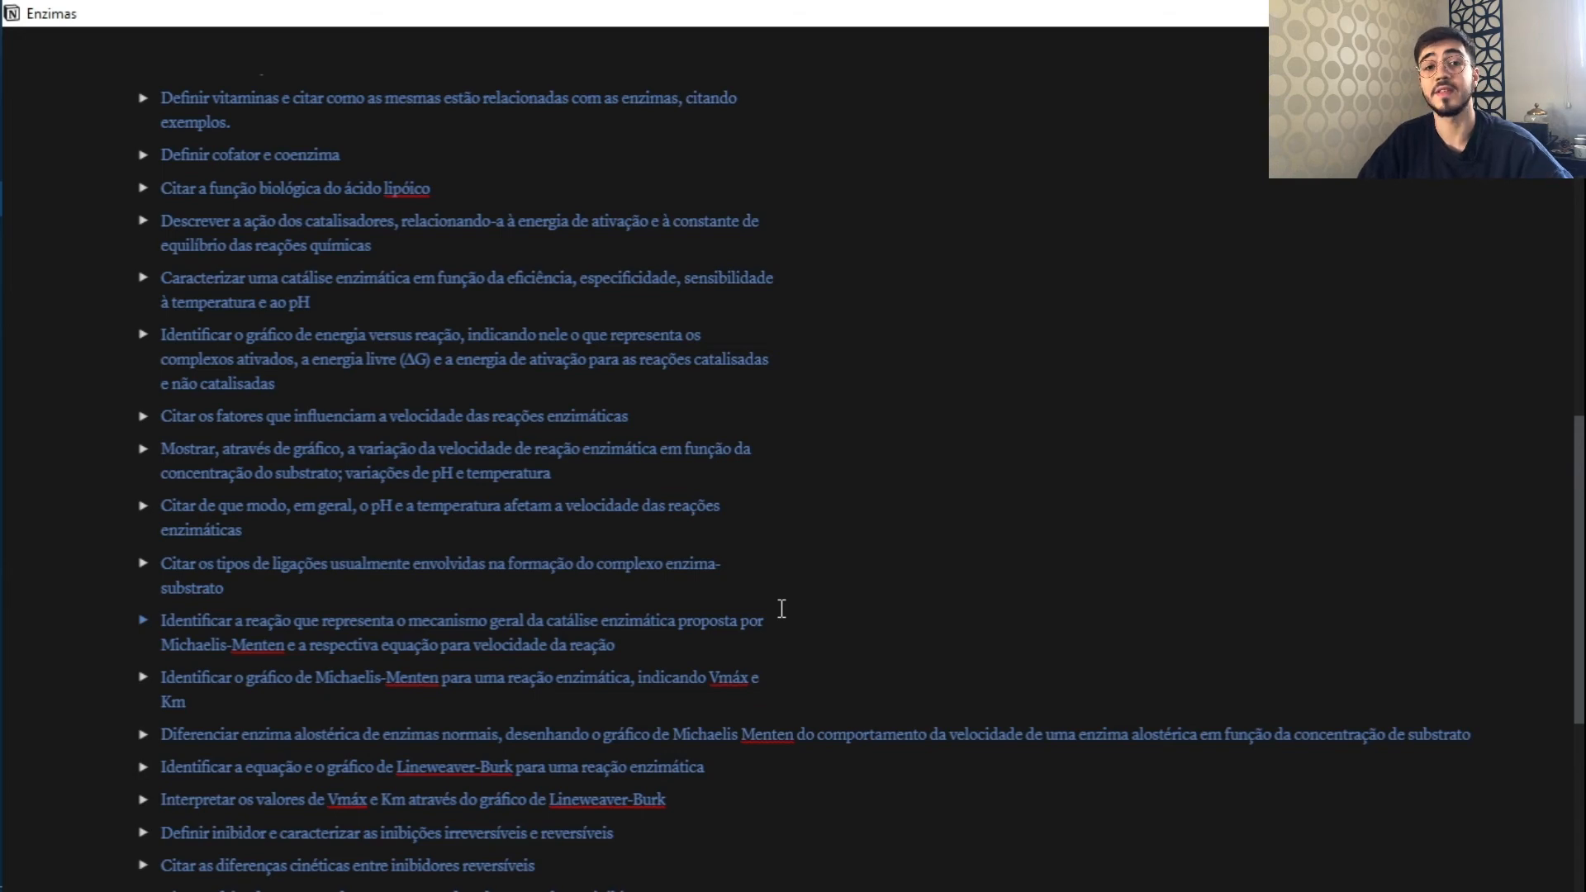
scroll(697, 463, "up", 5)
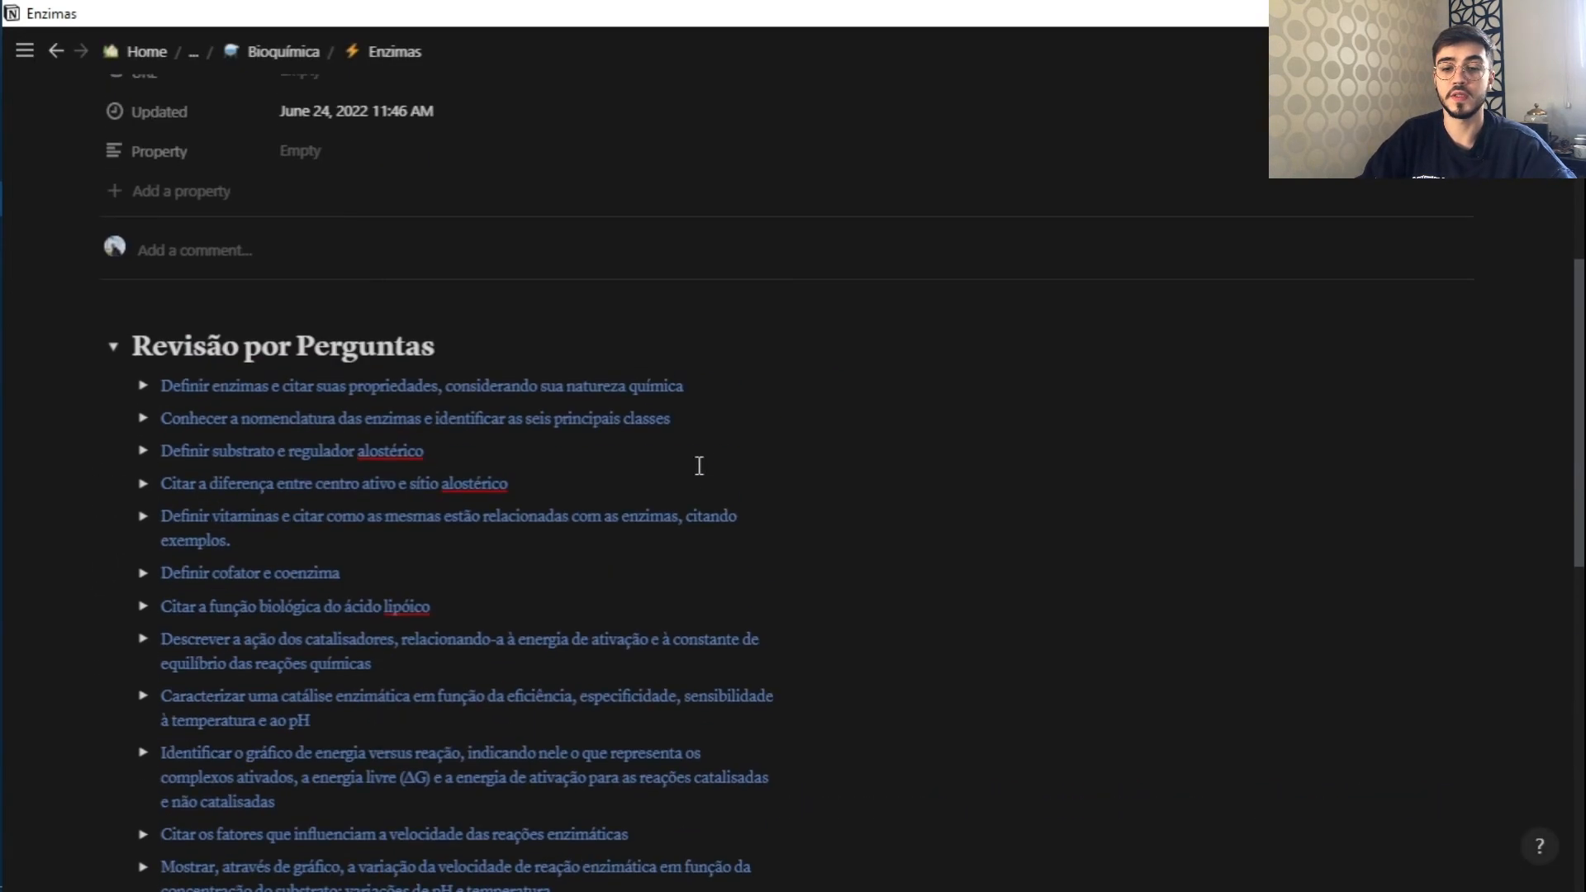
scroll(496, 637, "up", 3)
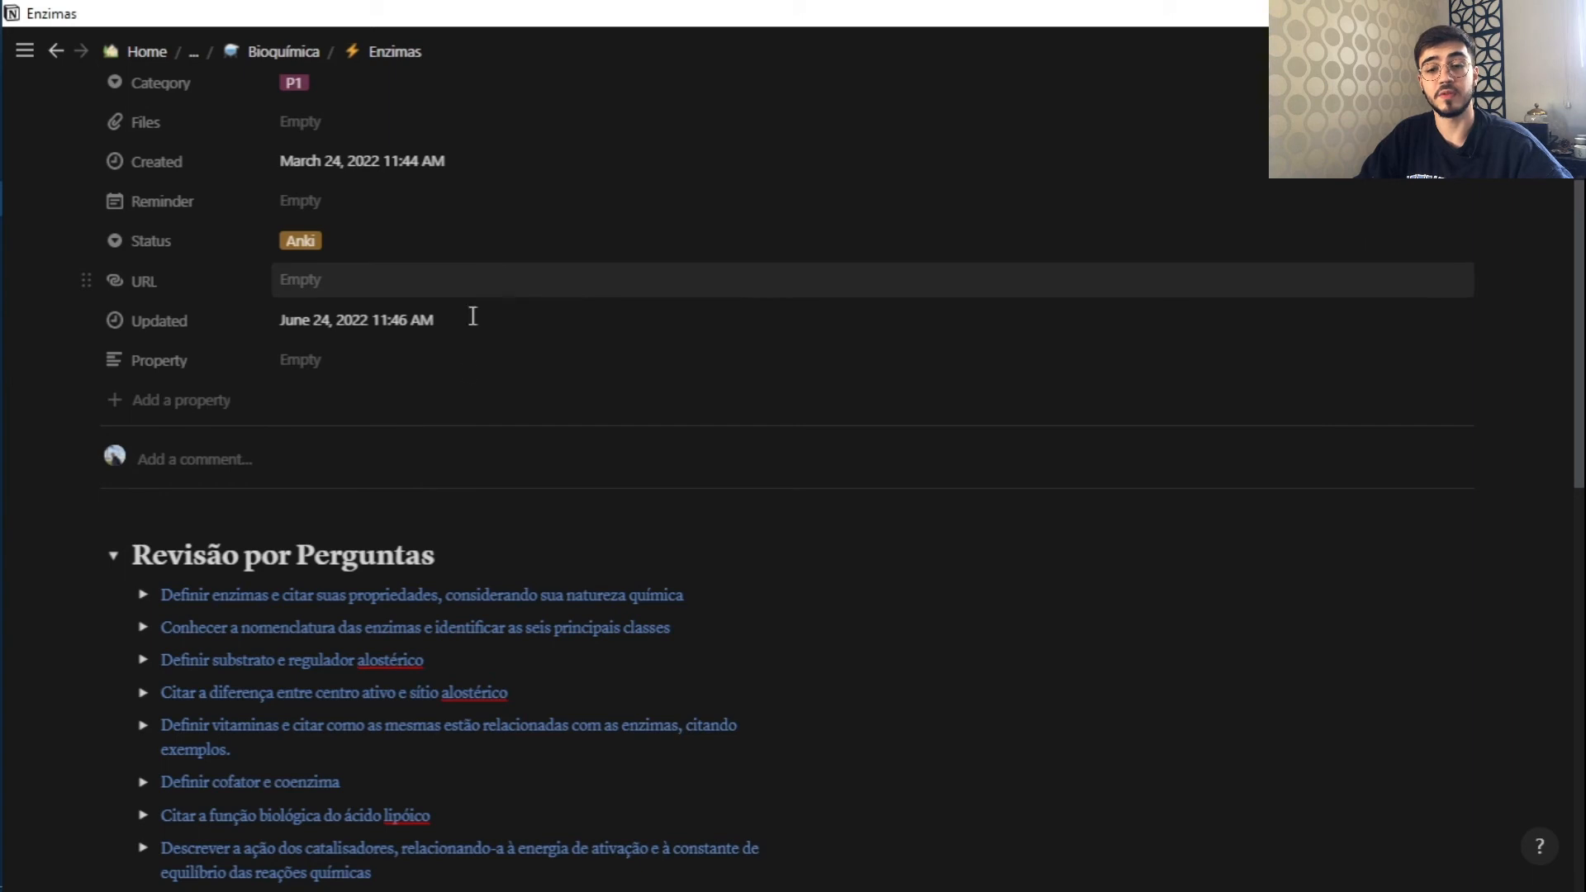
scroll(592, 556, "up", 1)
scroll(570, 496, "up", 2)
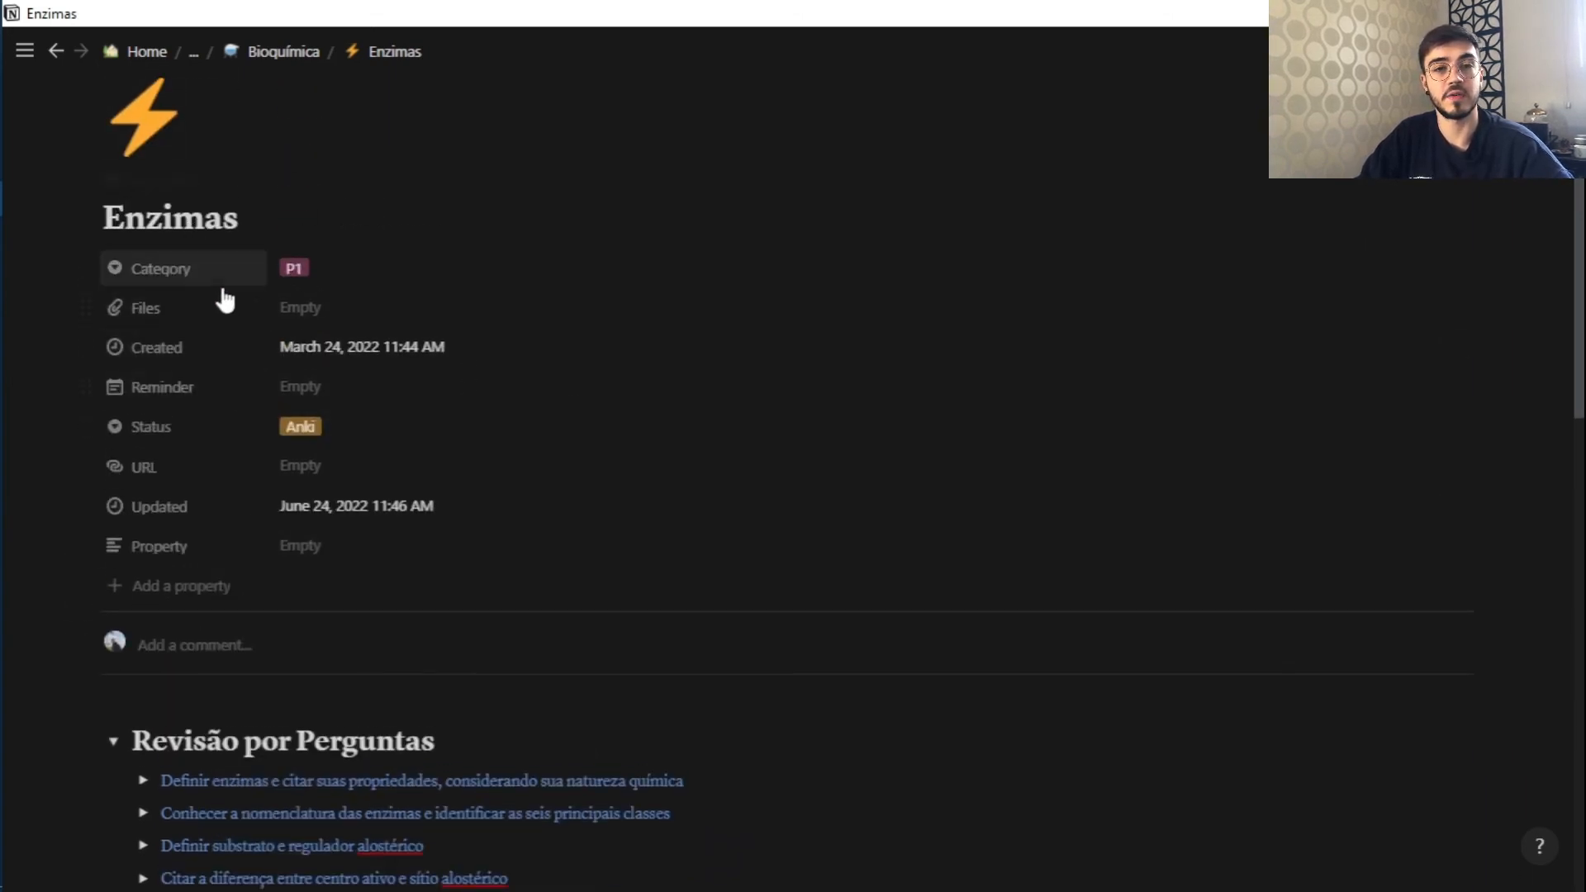
Step: Read through the collapsed Revisão por Perguntas questions from the heading down to the end of the Enzimas note
scroll(450, 628, "down", 2)
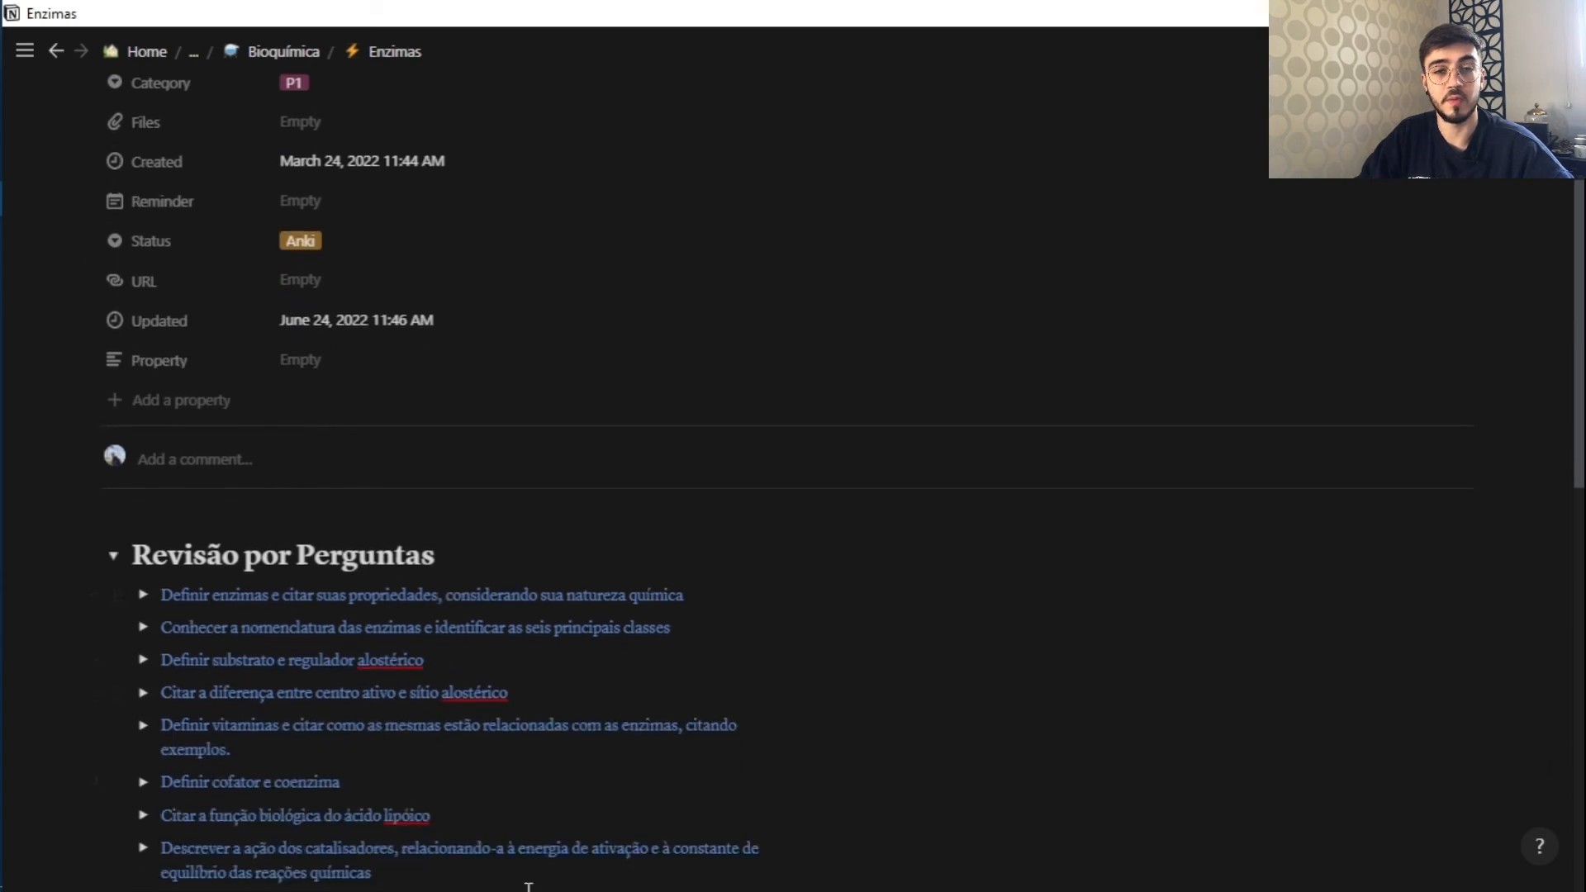
scroll(529, 887, "down", 7)
scroll(463, 886, "down", 5)
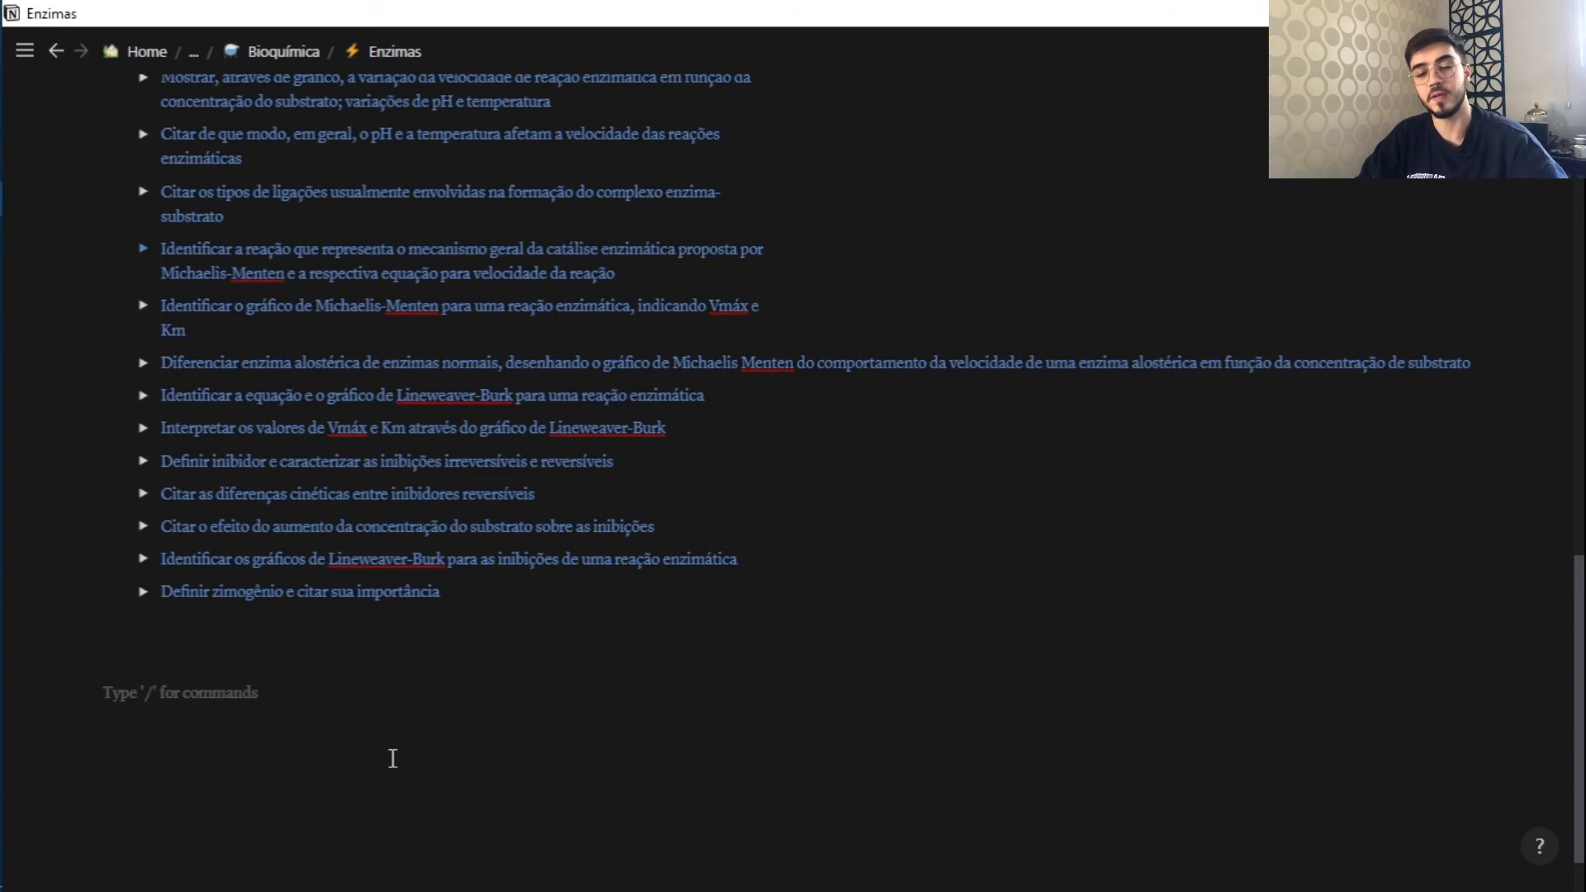
scroll(393, 758, "up", 12)
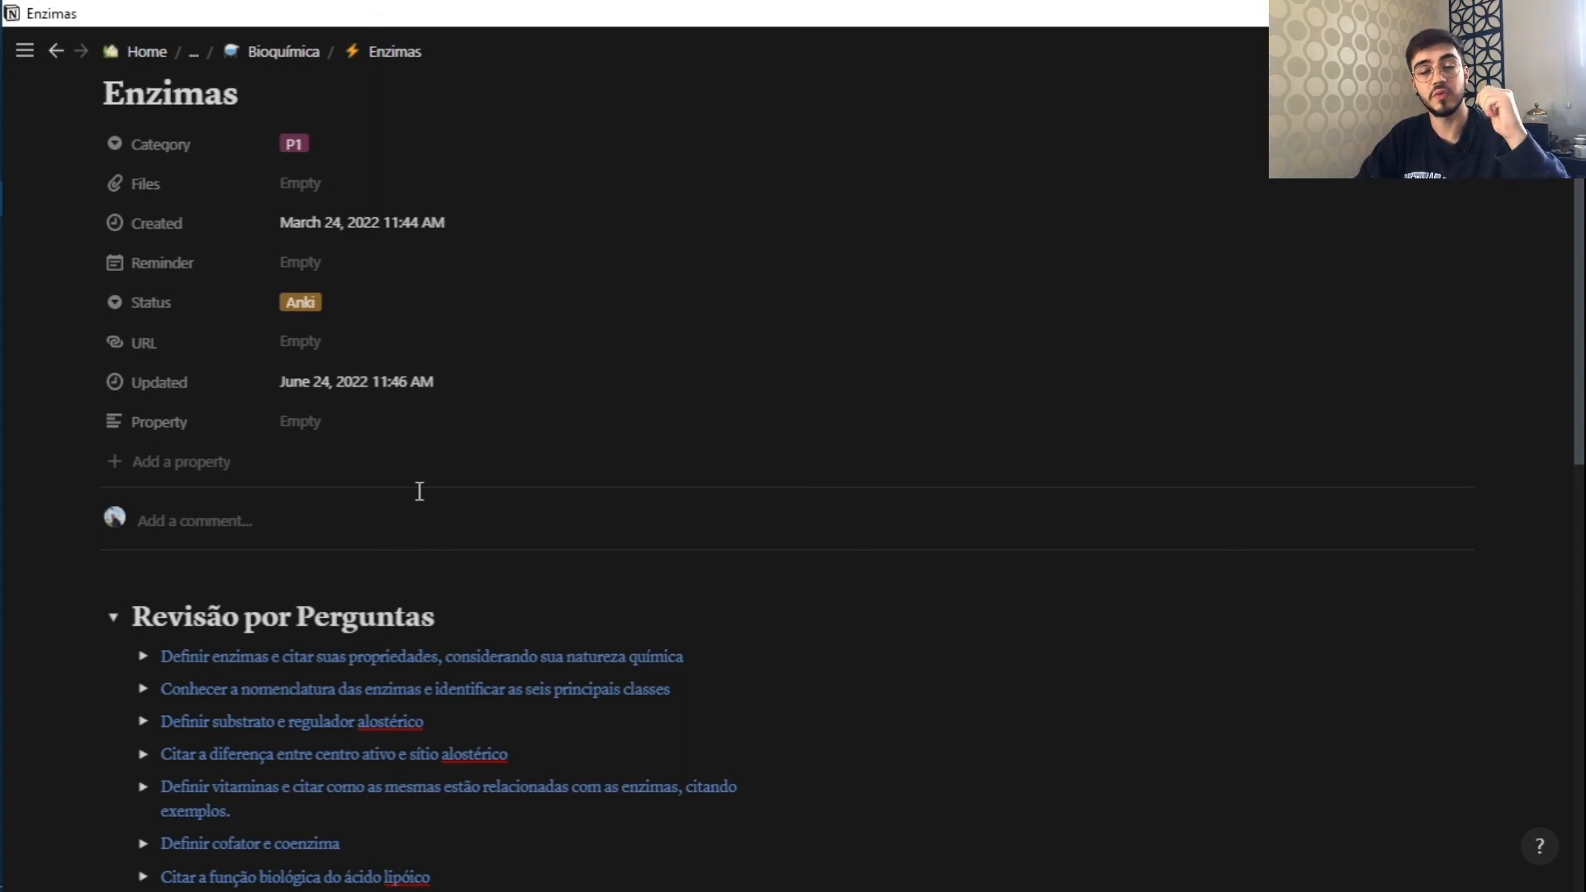
scroll(419, 492, "down", 3)
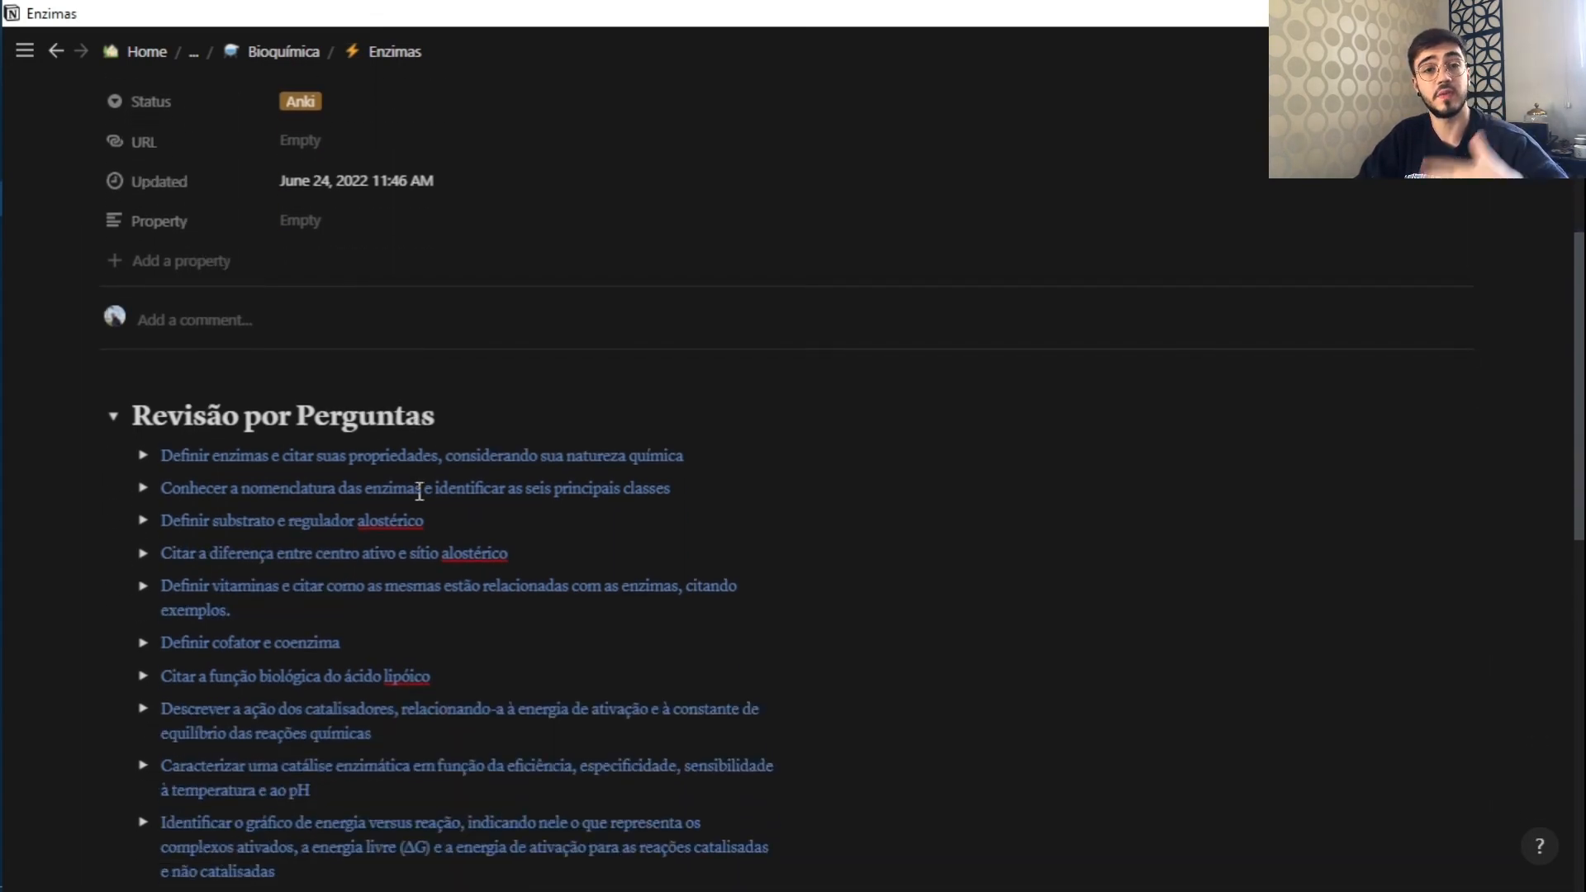
scroll(420, 491, "down", 2)
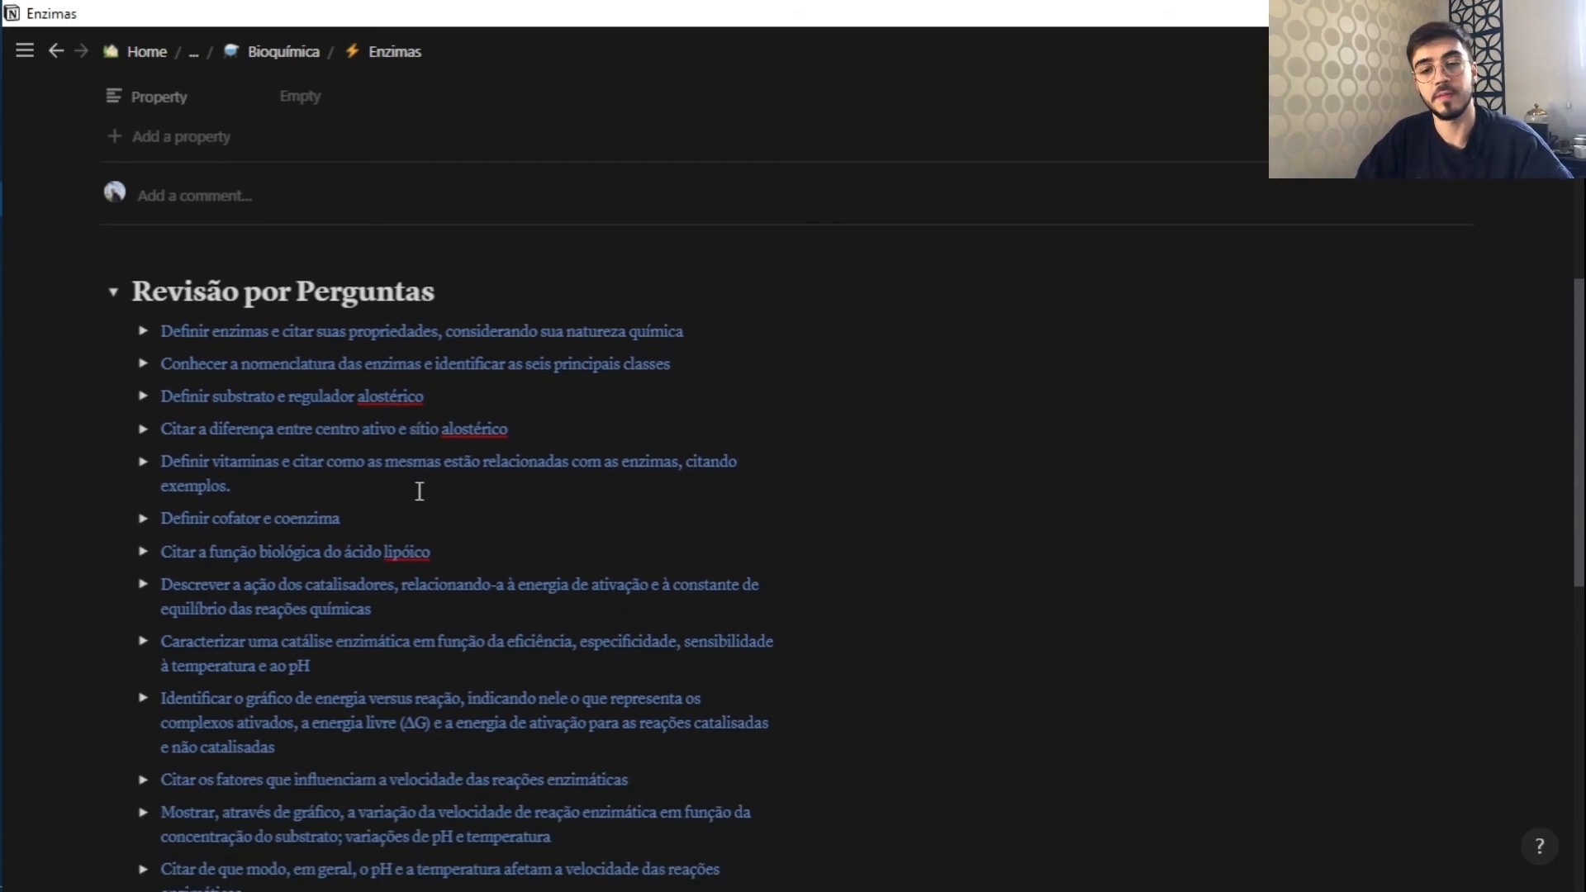
scroll(376, 535, "down", 6)
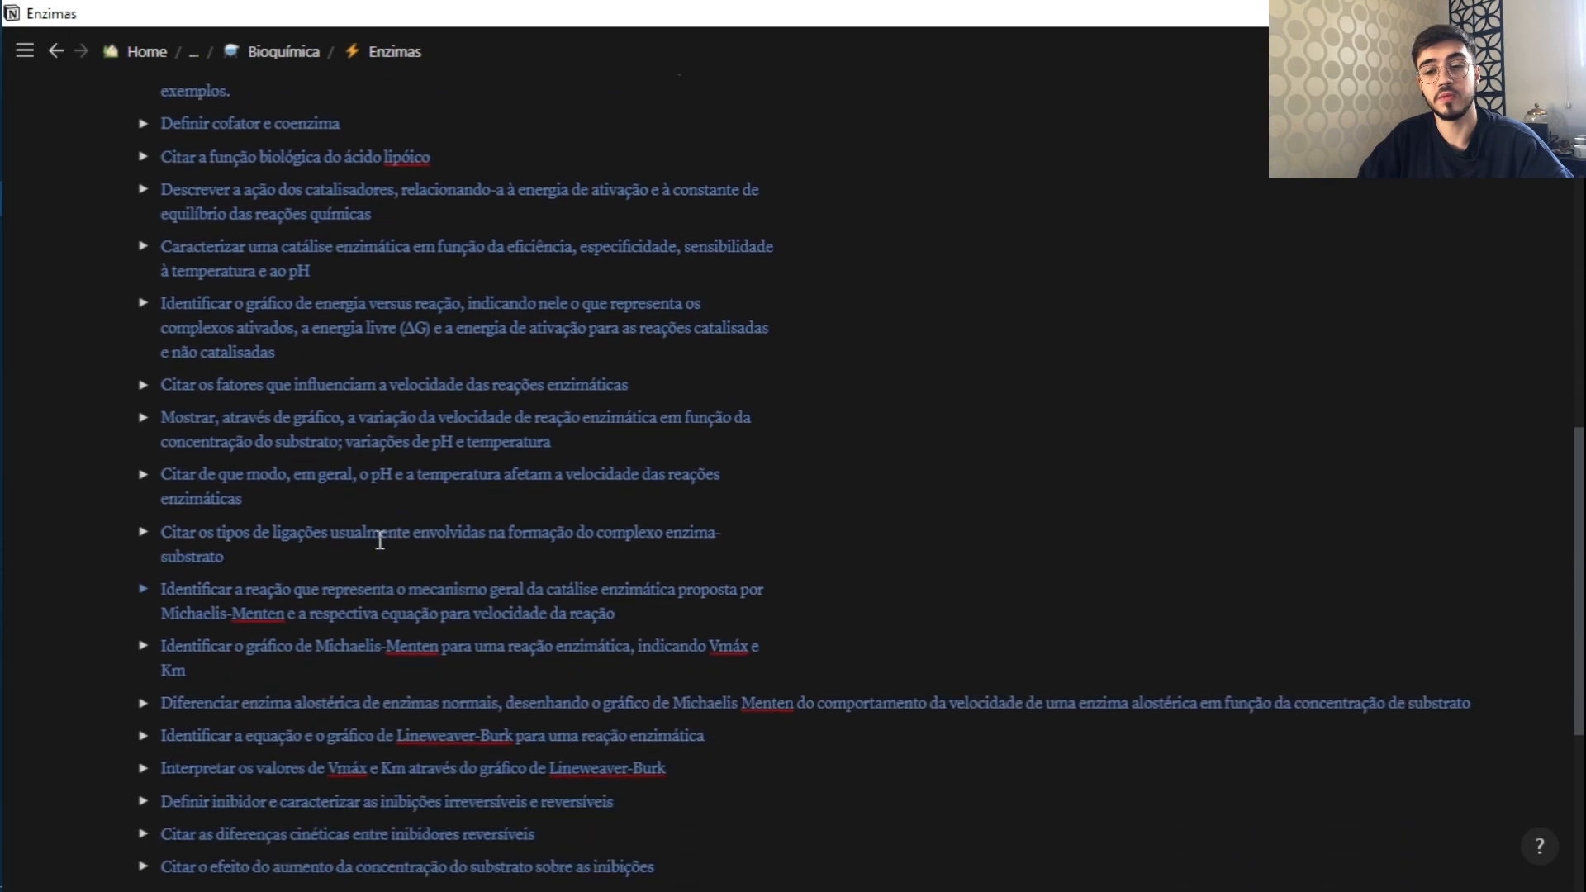
scroll(380, 540, "down", 3)
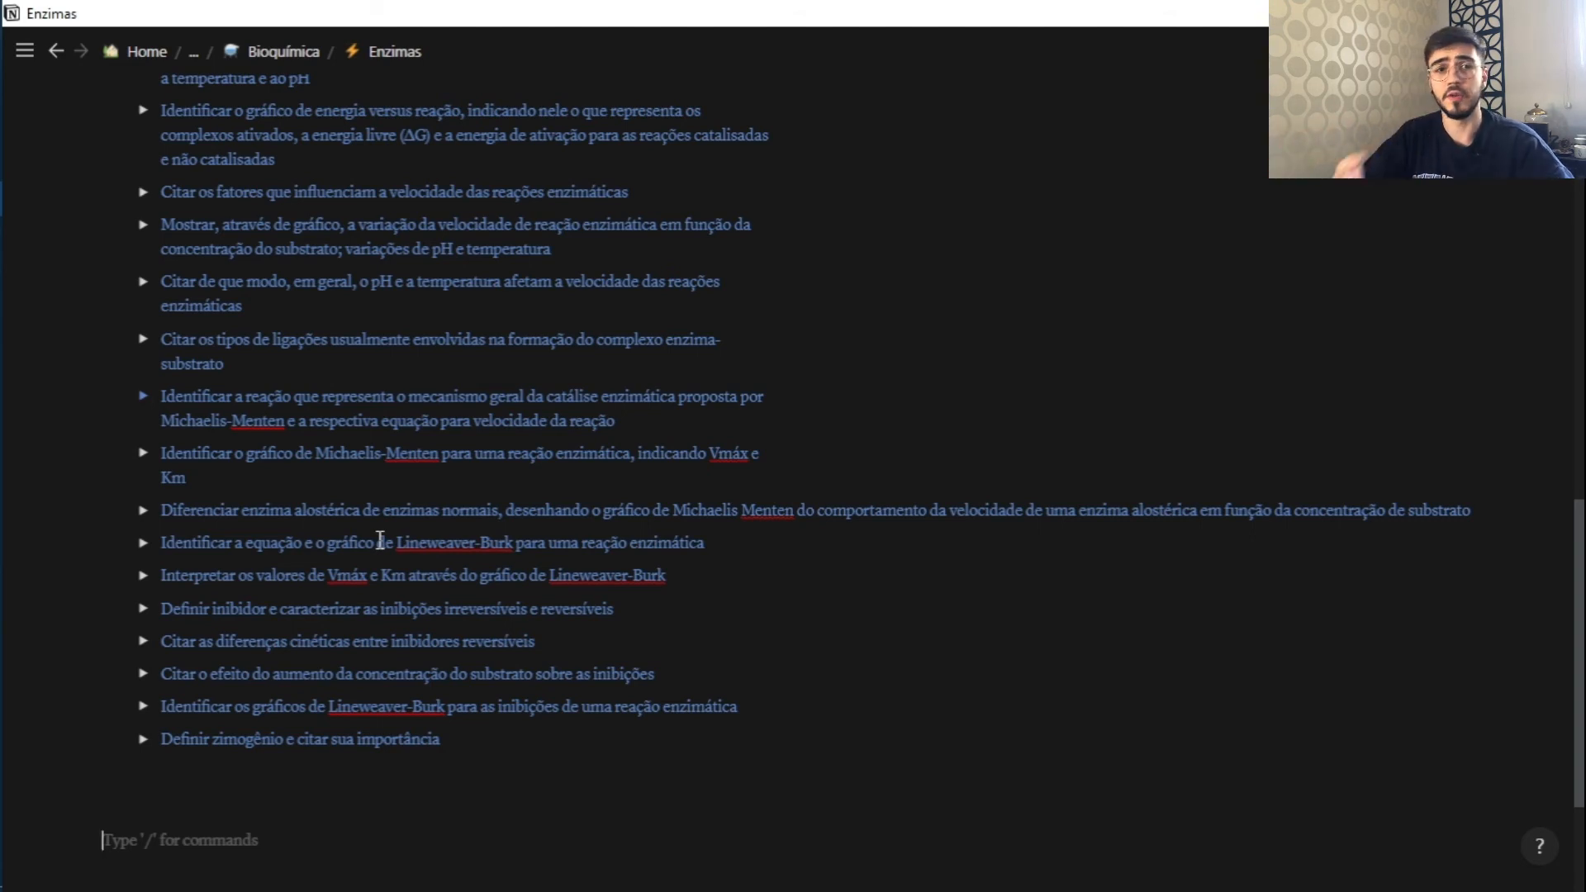
scroll(380, 541, "up", 10)
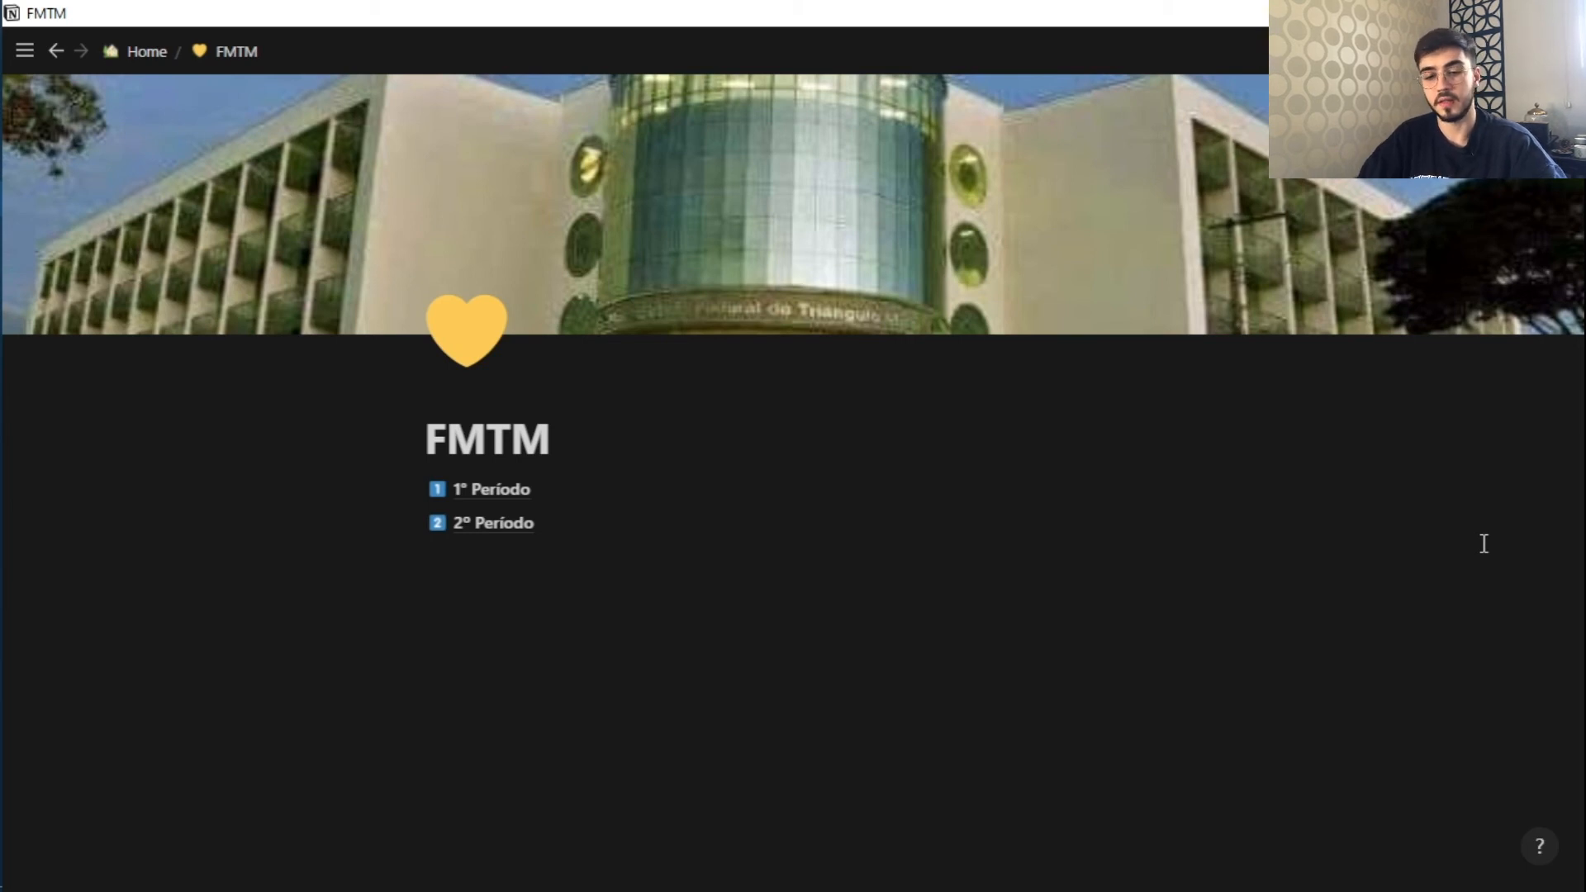
Step: Open the 1° Período page, look over its class links, Bookmarks, Disciplinas and full calendar, and return to FMTM
left_click(479, 507)
scroll(896, 528, "down", 3)
scroll(432, 772, "down", 4)
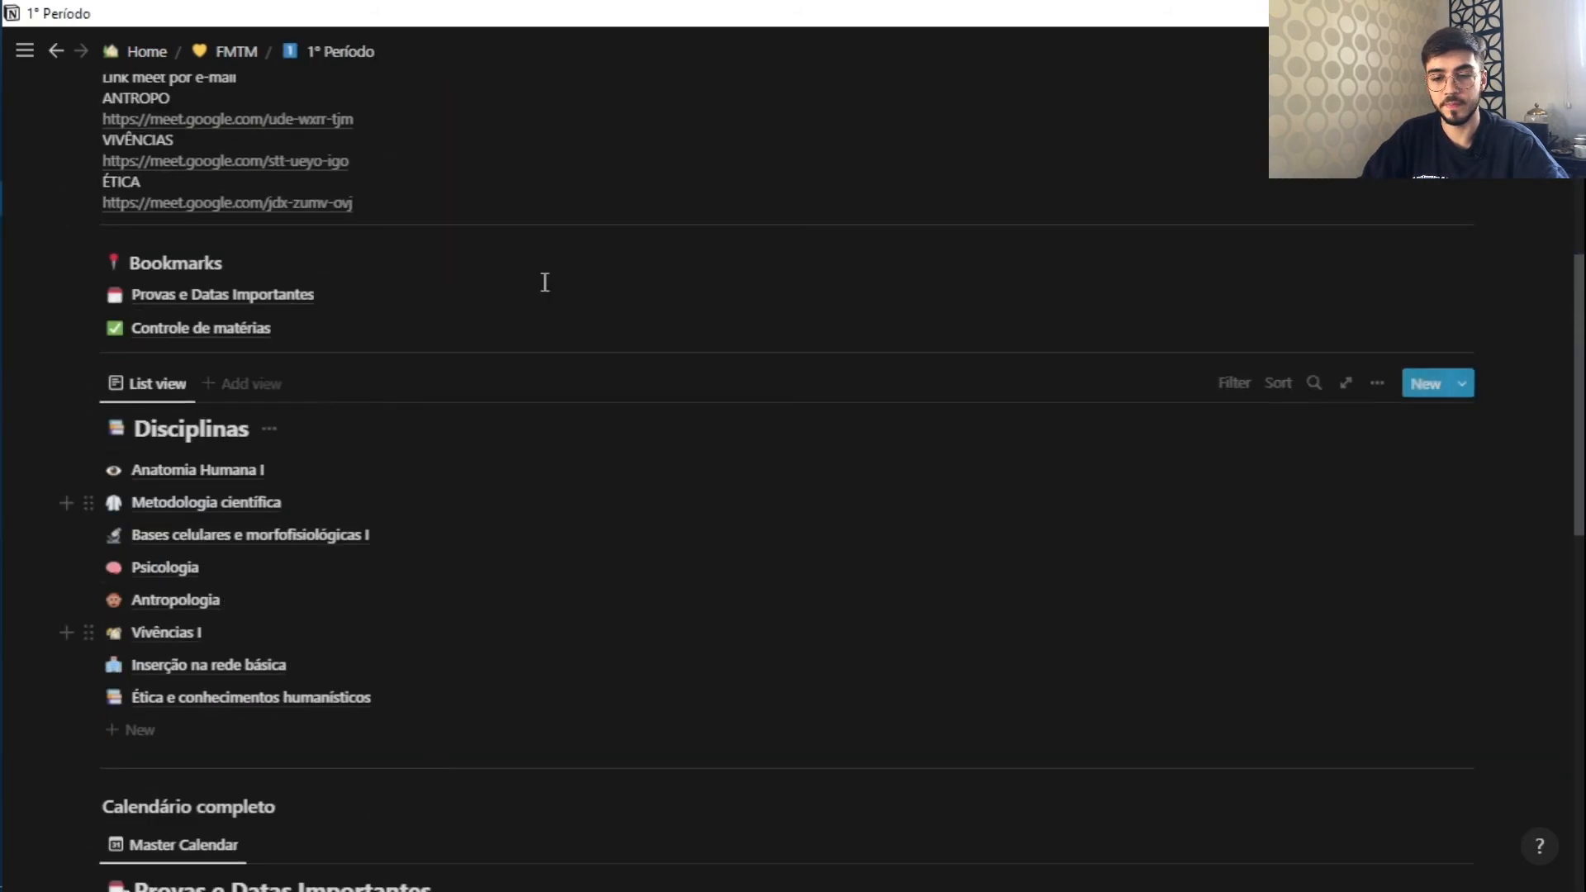
scroll(835, 343, "down", 5)
scroll(596, 555, "down", 8)
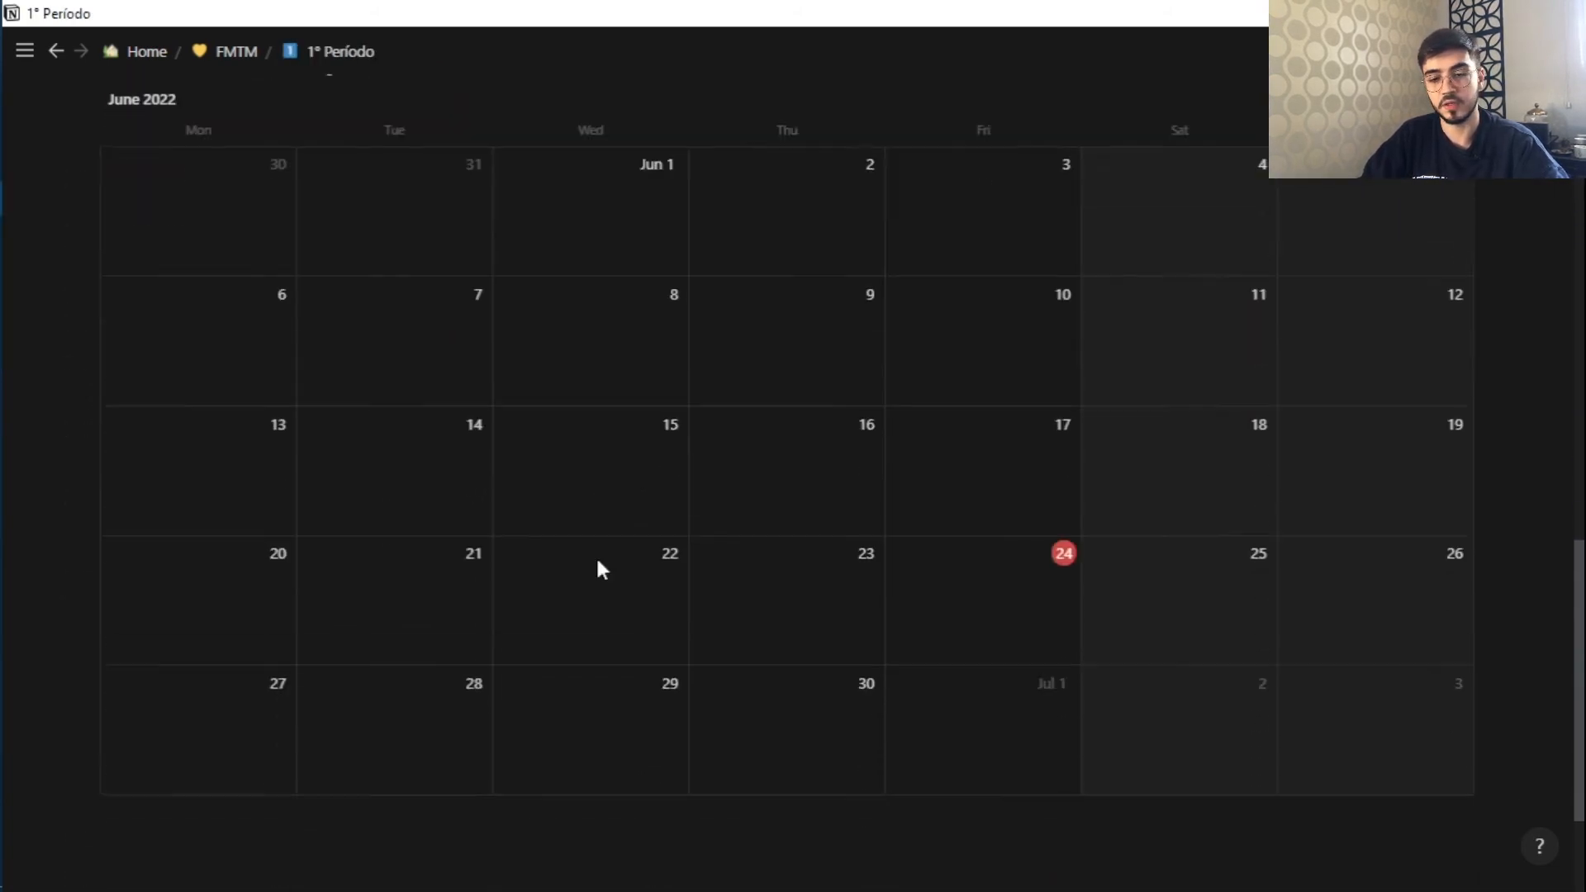
scroll(587, 595, "up", 8)
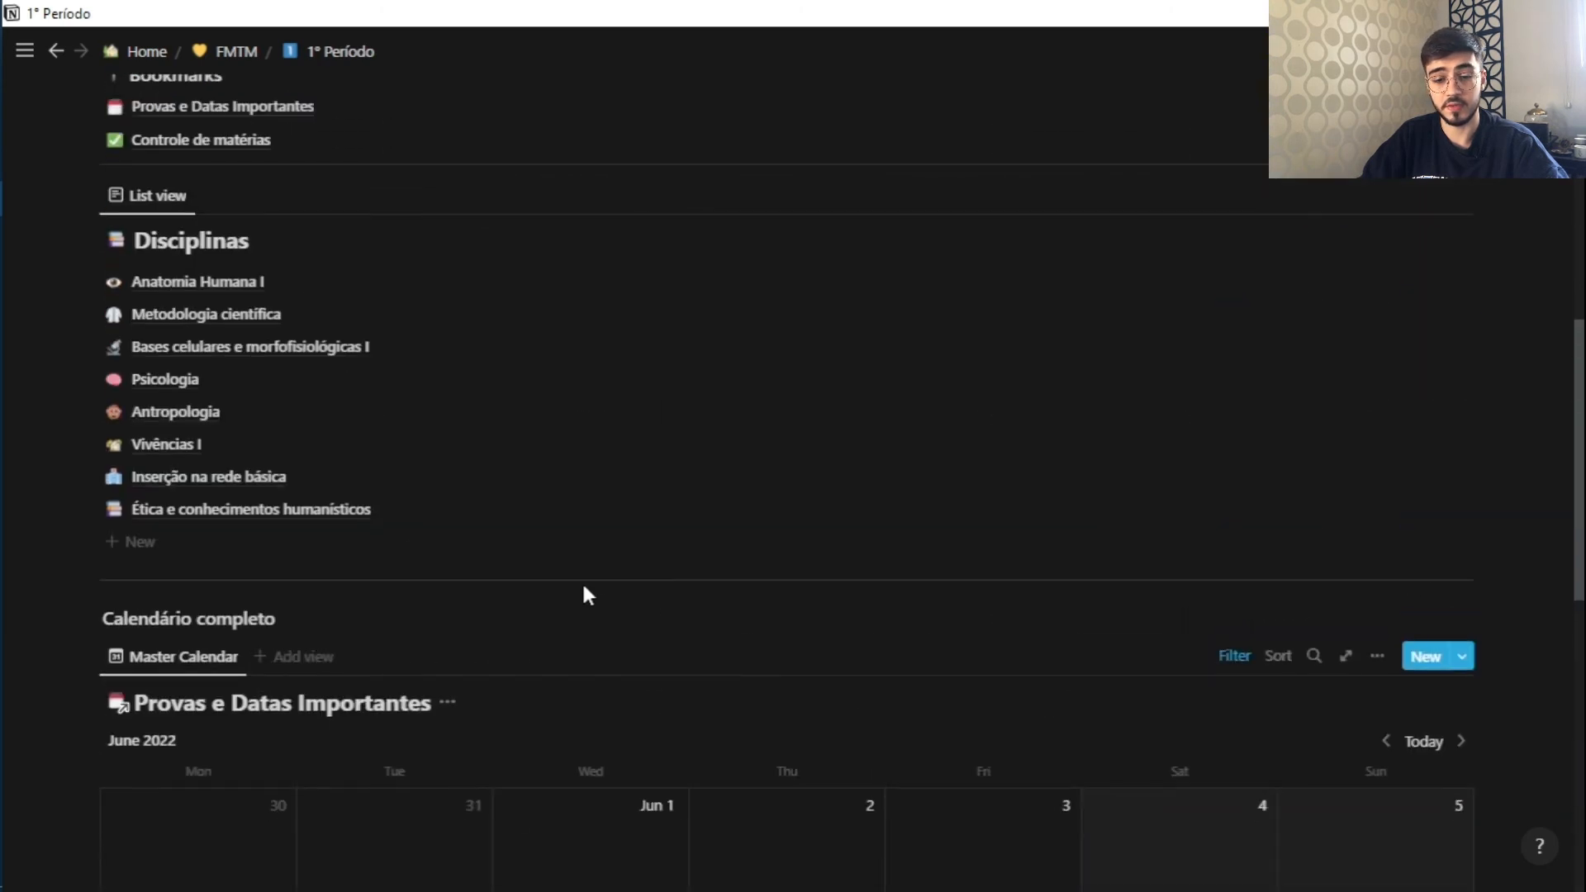
scroll(587, 595, "up", 5)
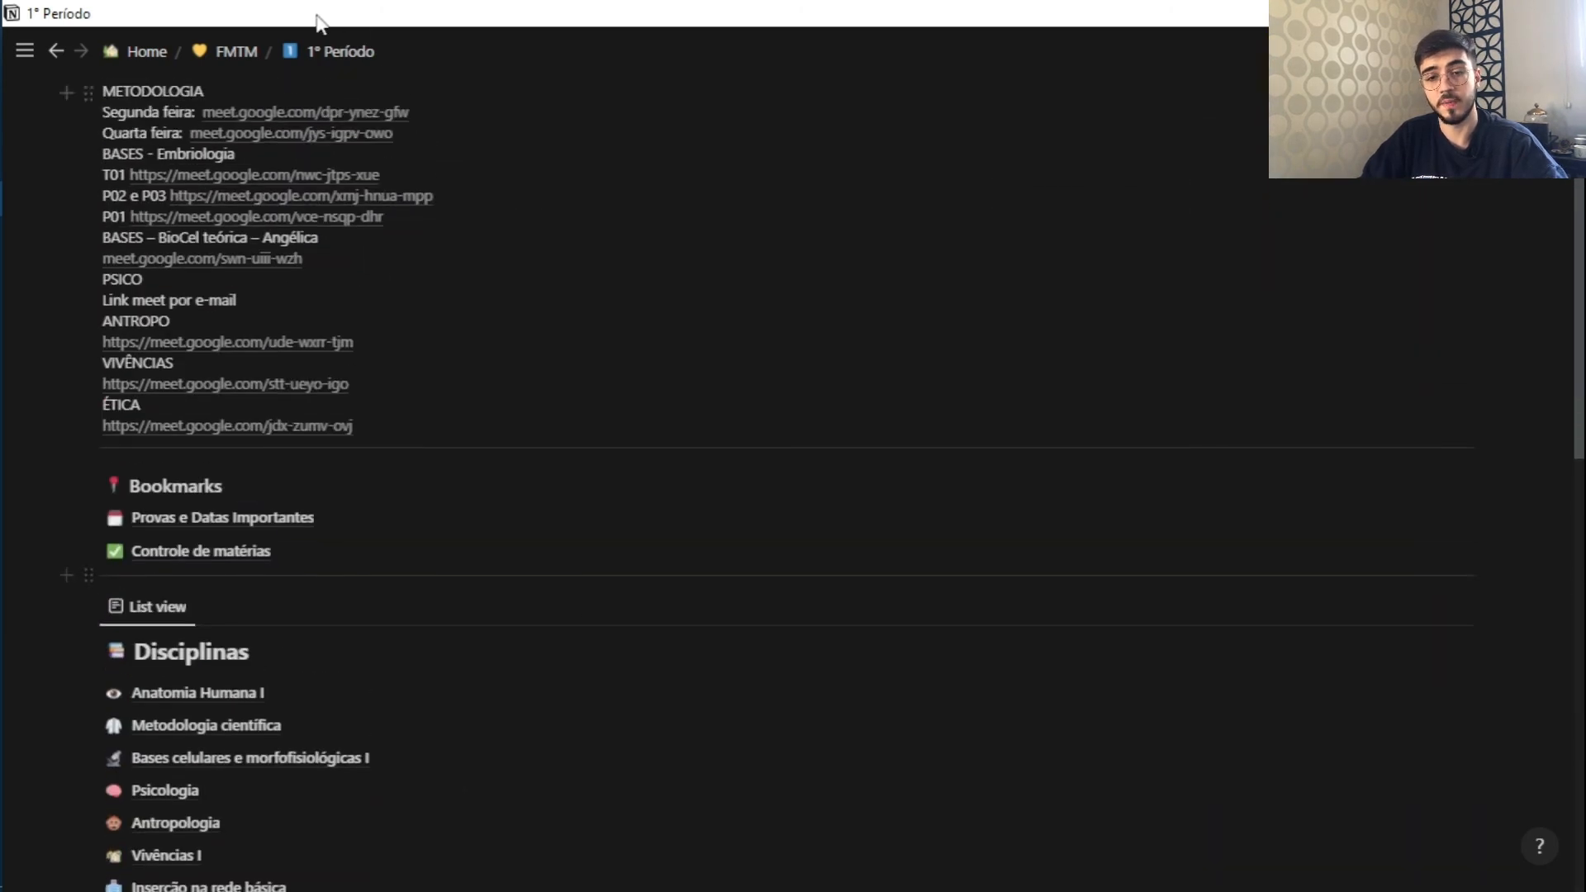
left_click(235, 51)
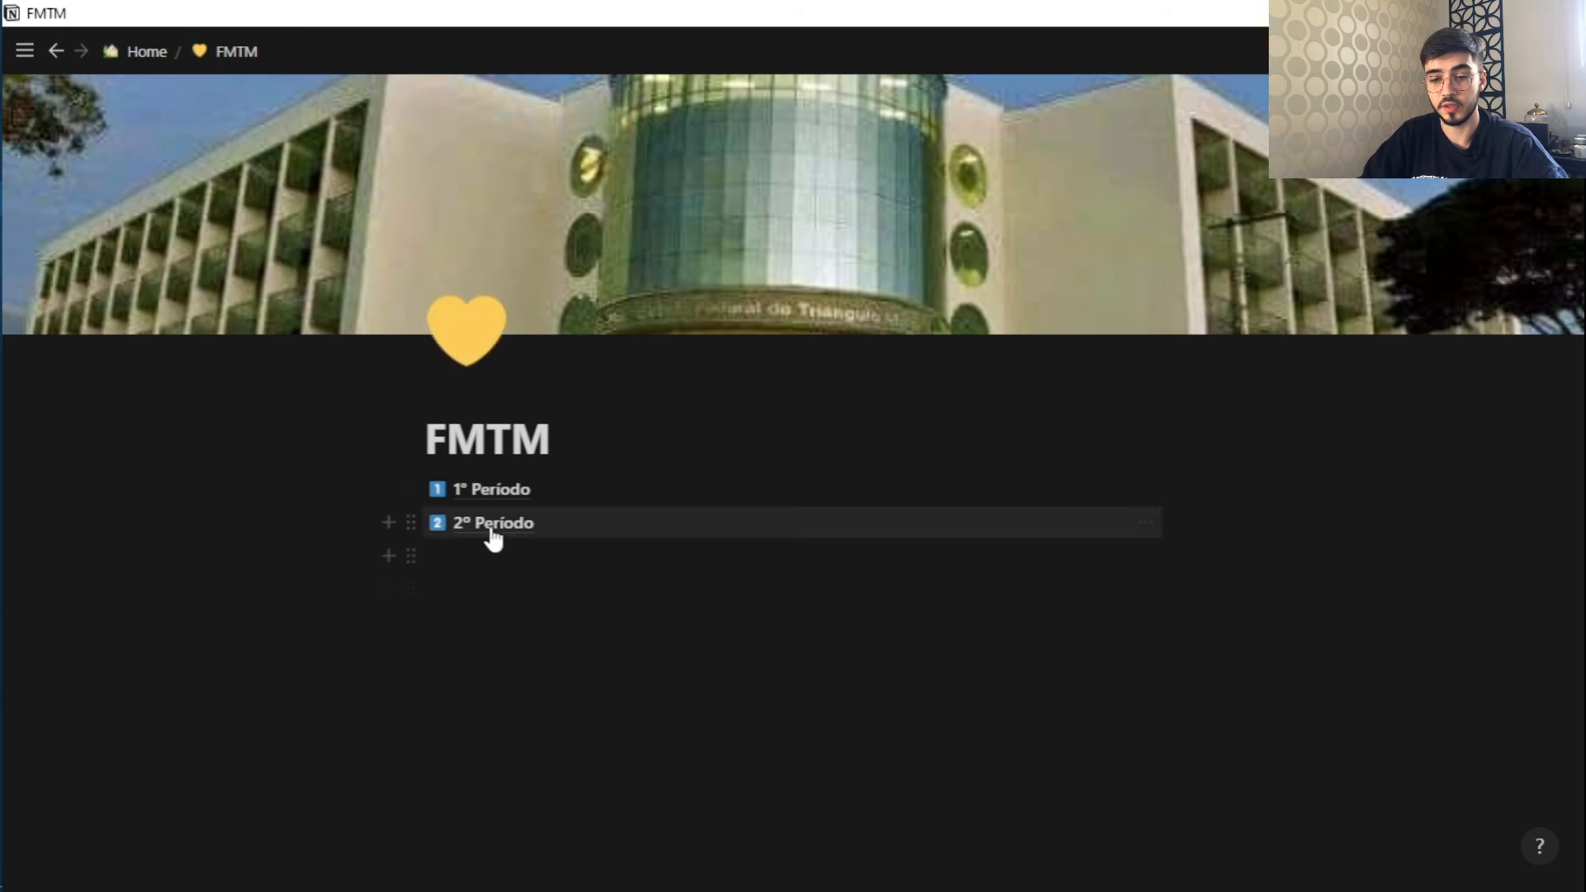
Step: Open the 2º Período page and its Anotações 2P page to compare their layout, and return to FMTM
left_click(490, 523)
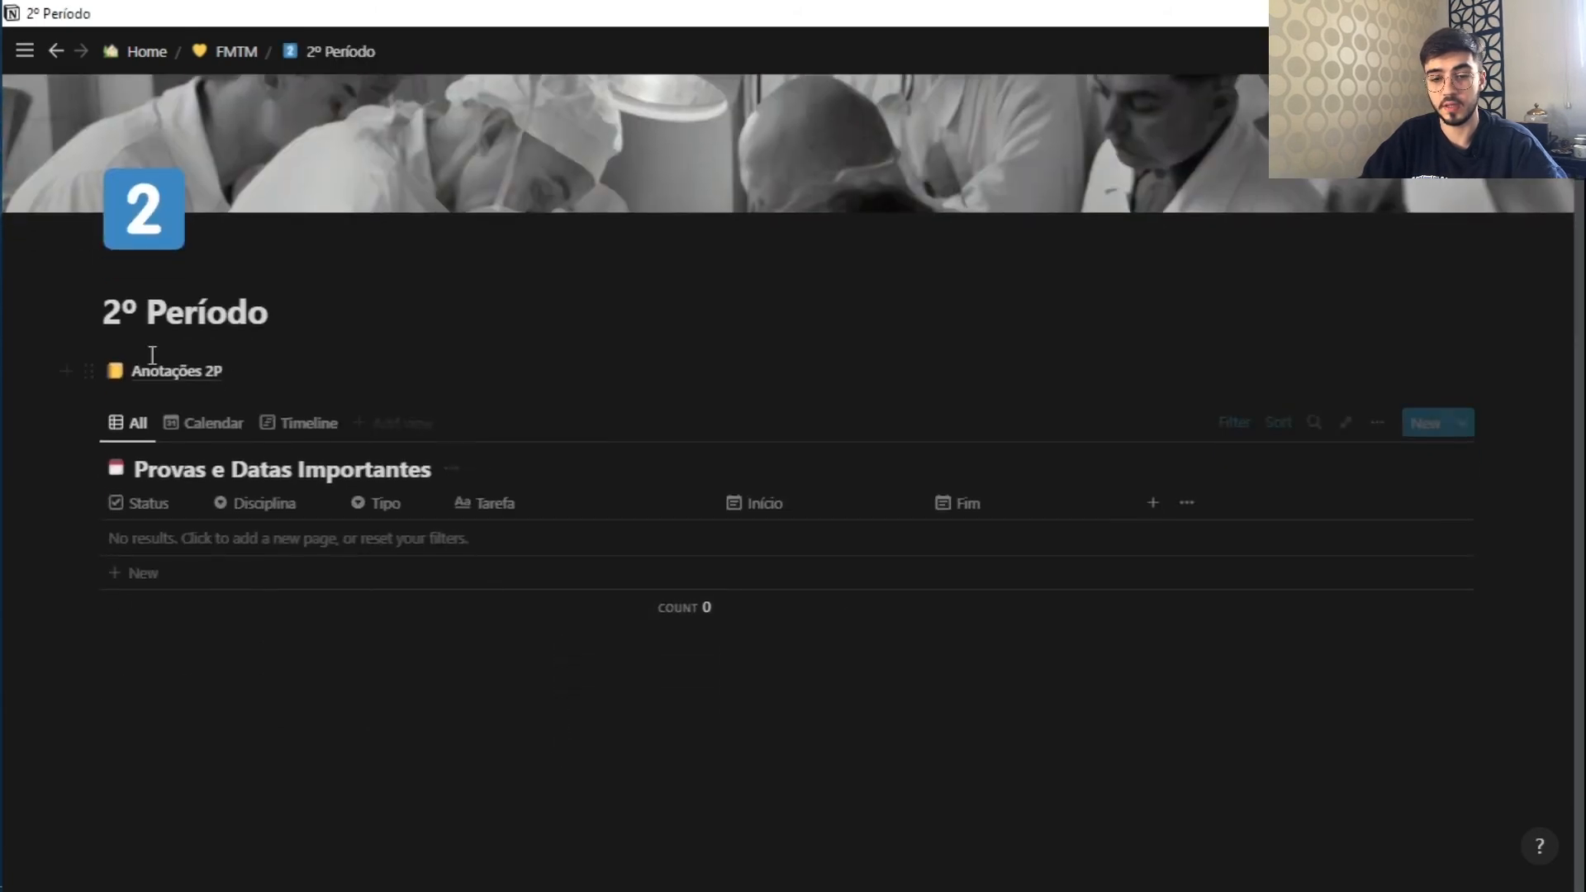
left_click(162, 367)
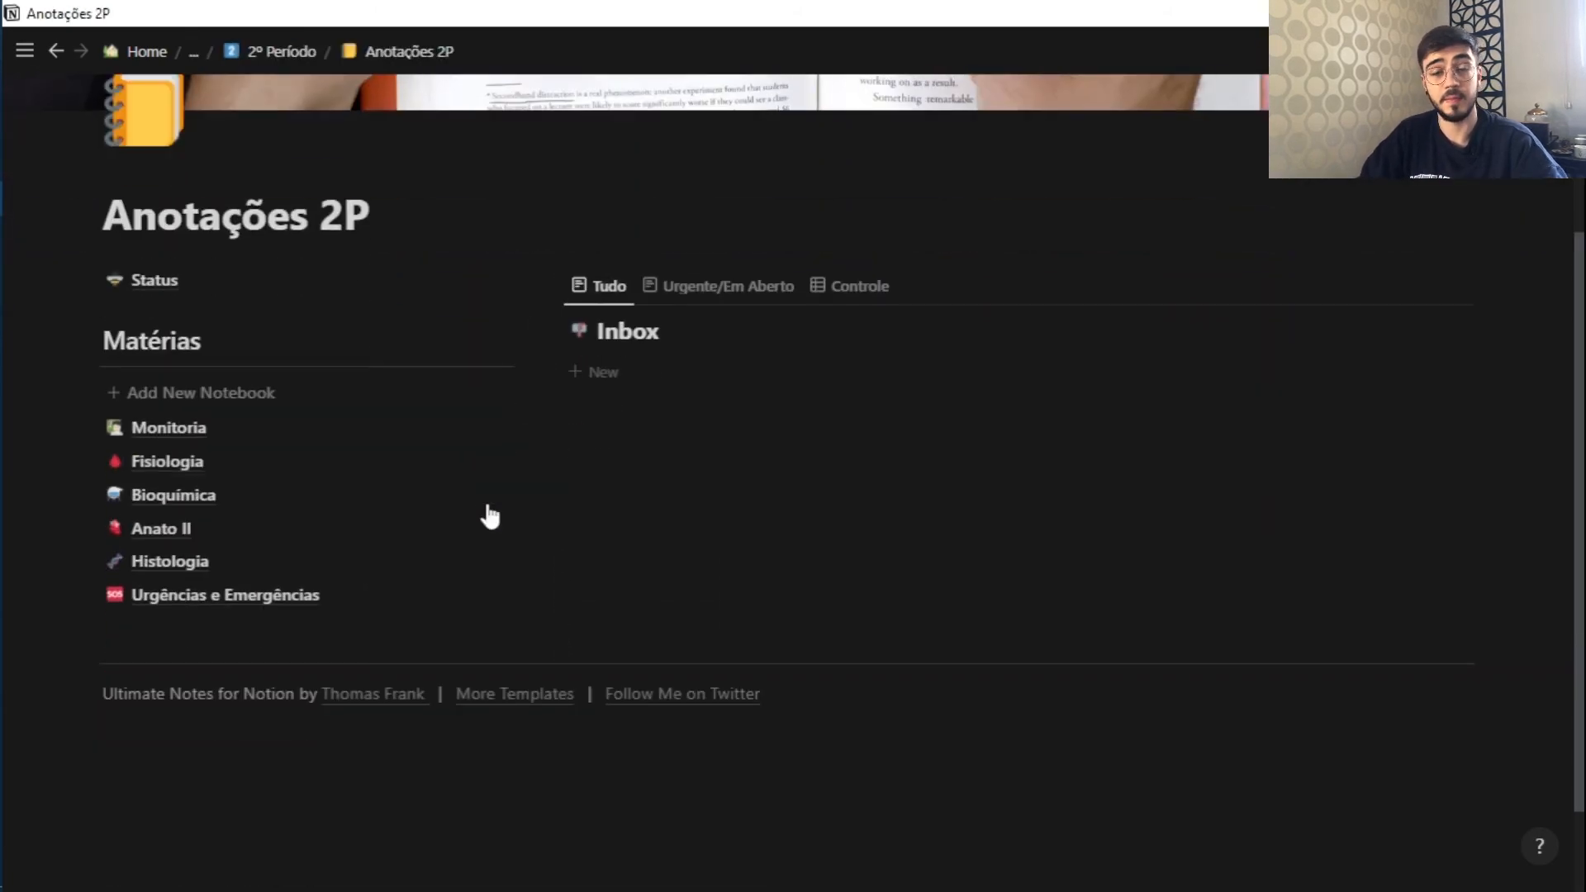
scroll(490, 516, "up", 2)
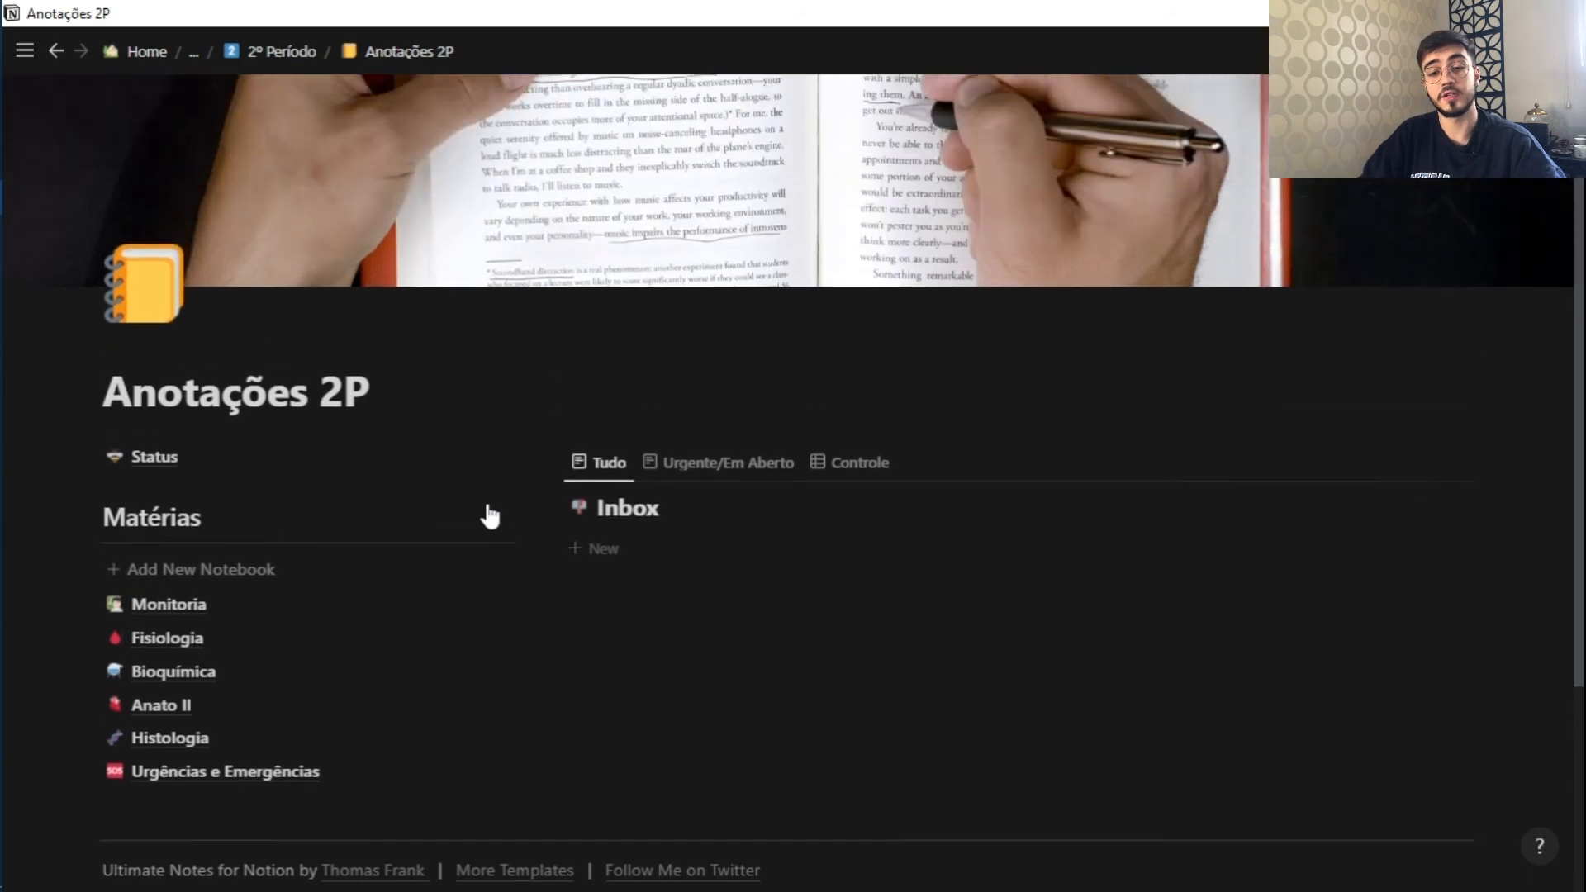
left_click(268, 50)
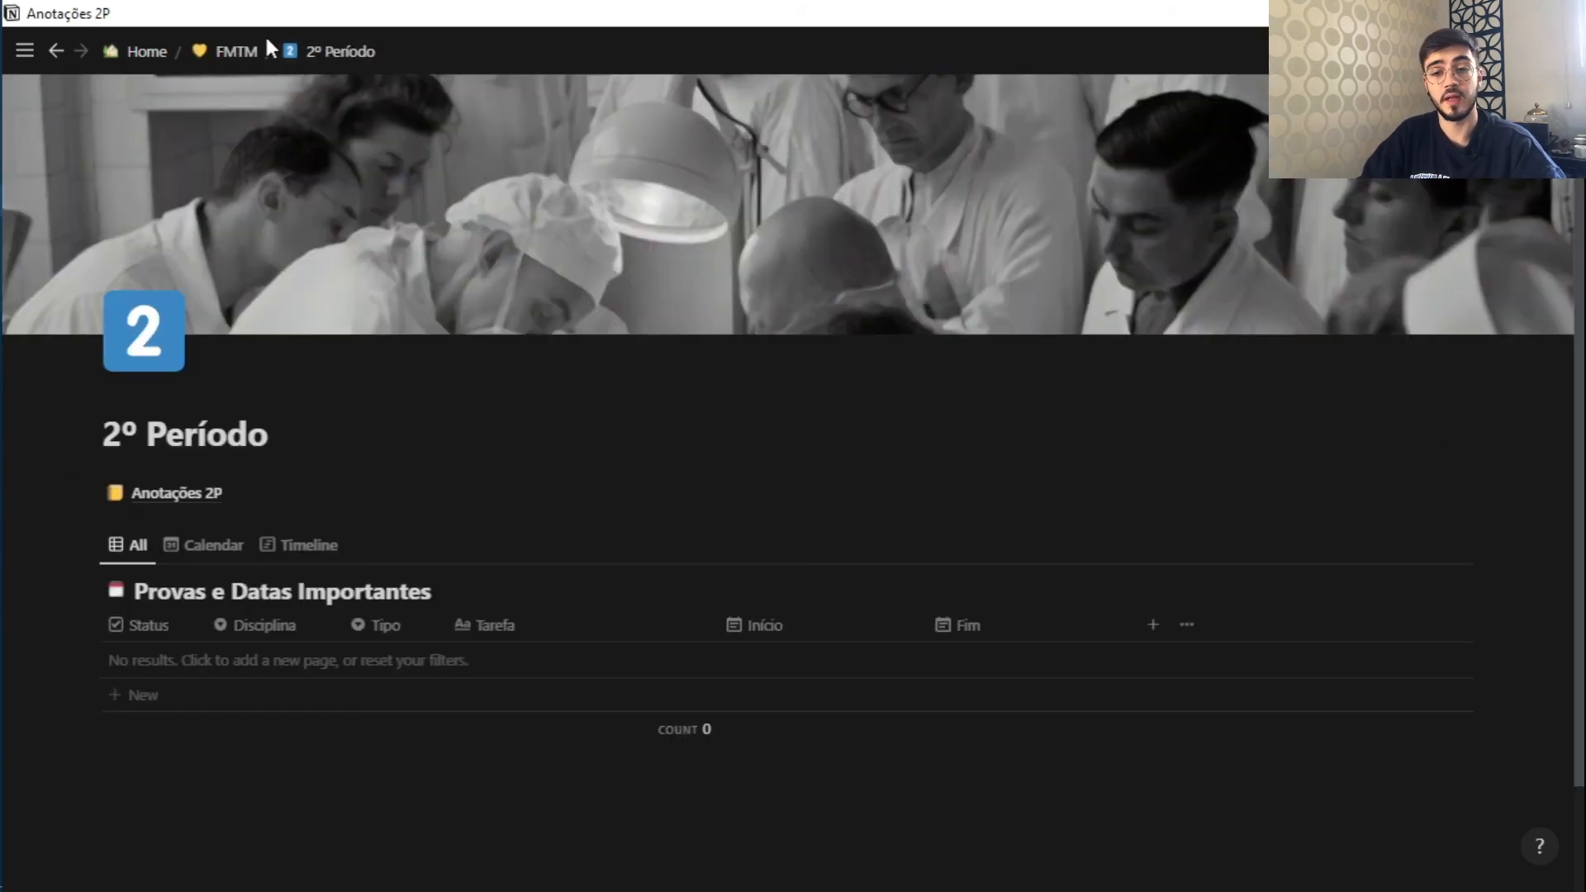
left_click(248, 52)
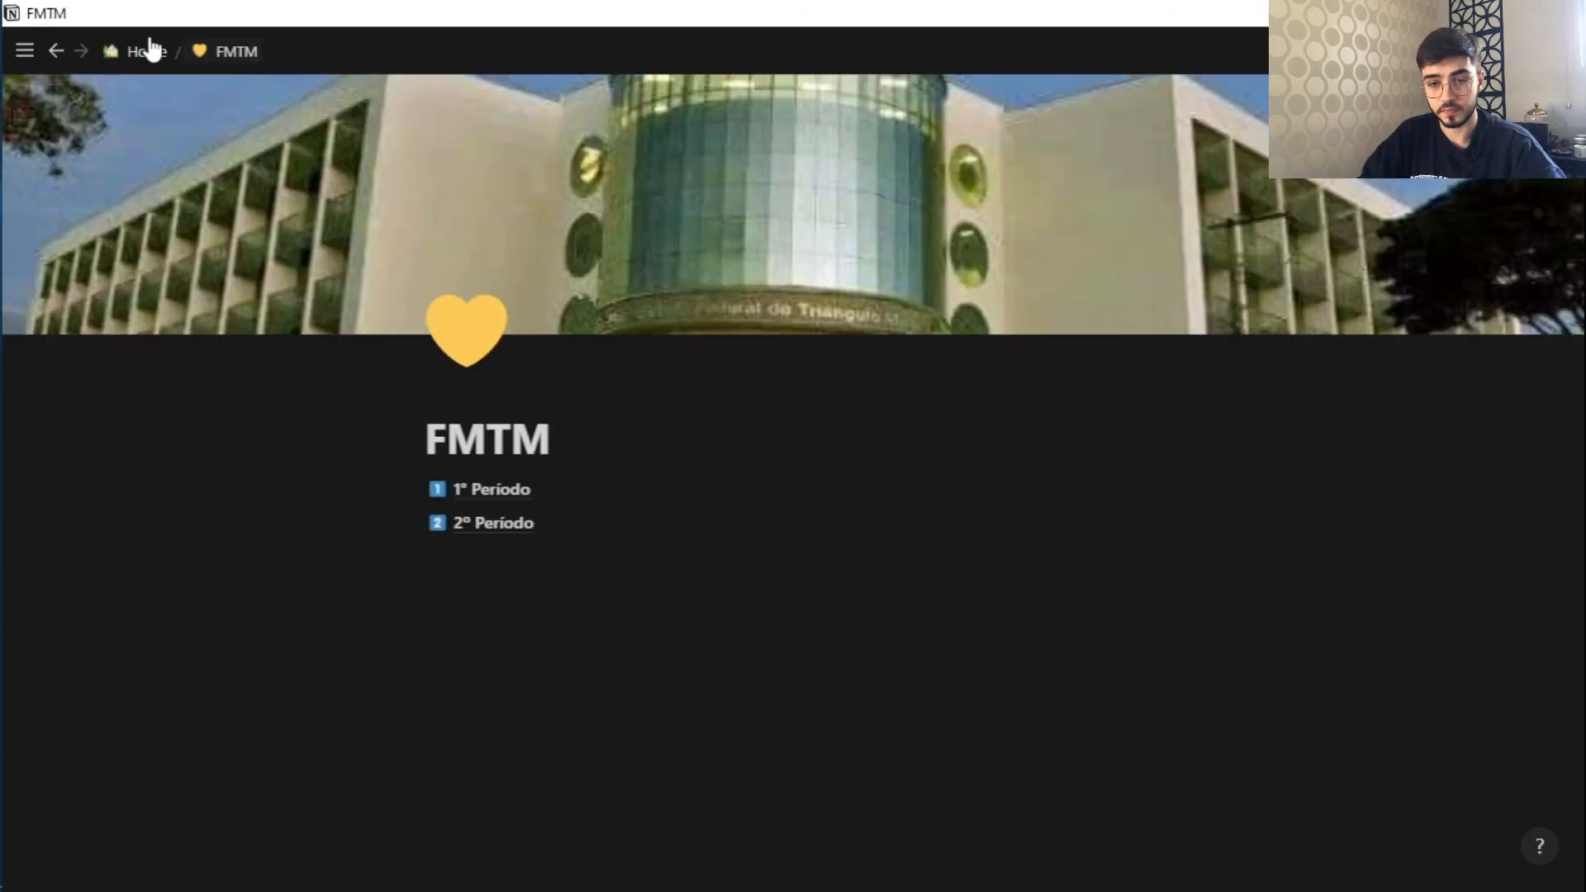
Step: Open the Youtube page in Biblioteca Pessoal from Home and look through the Video Project Tracker board's No Status to Review columns
left_click(139, 51)
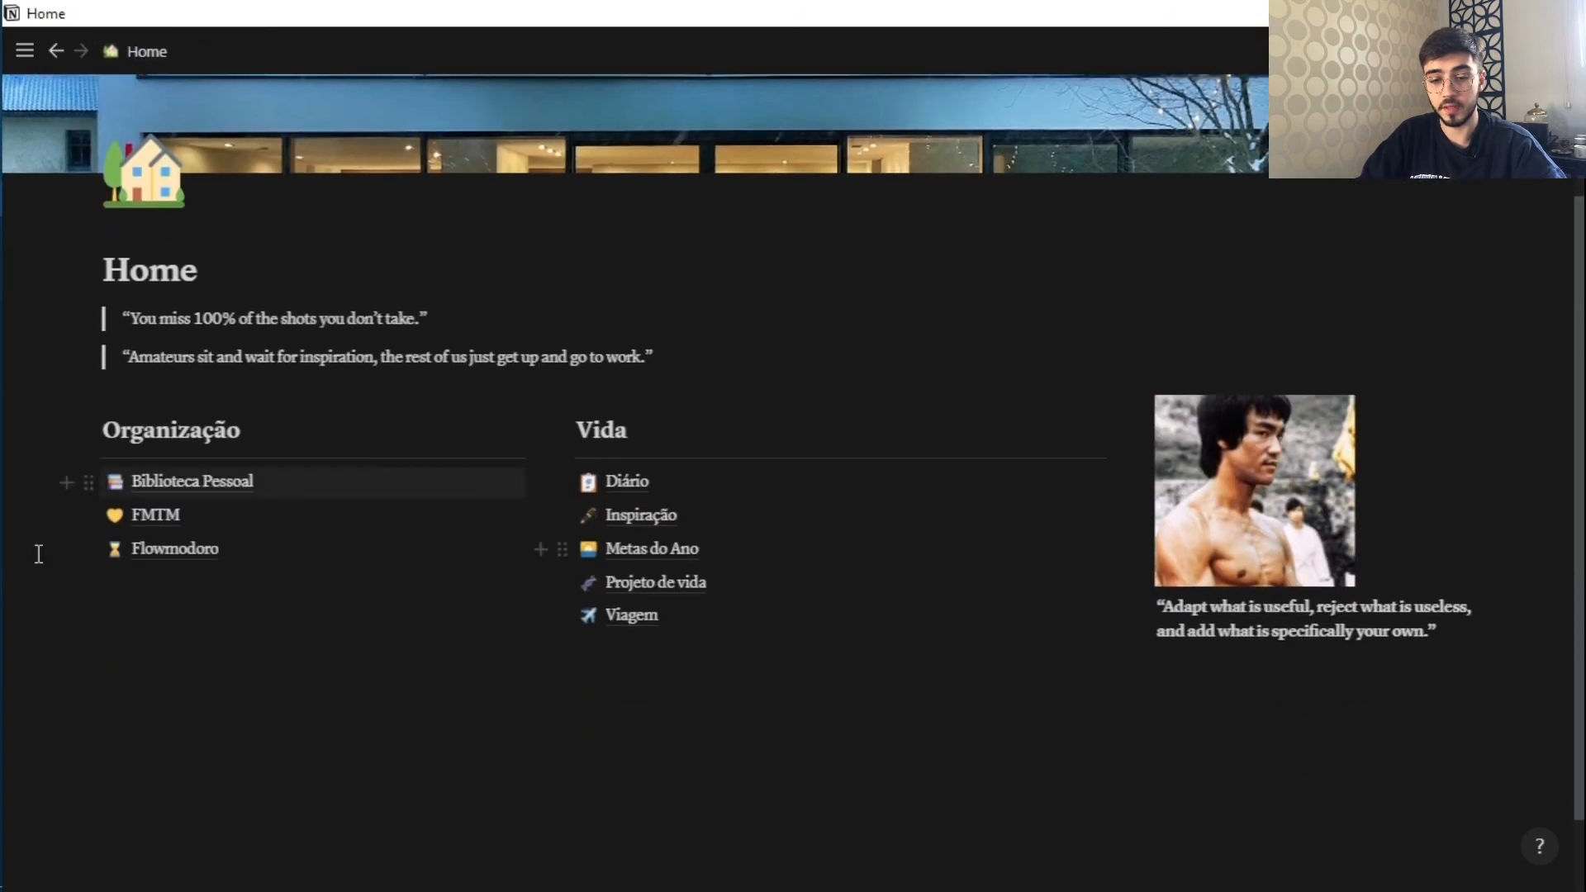
left_click(248, 485)
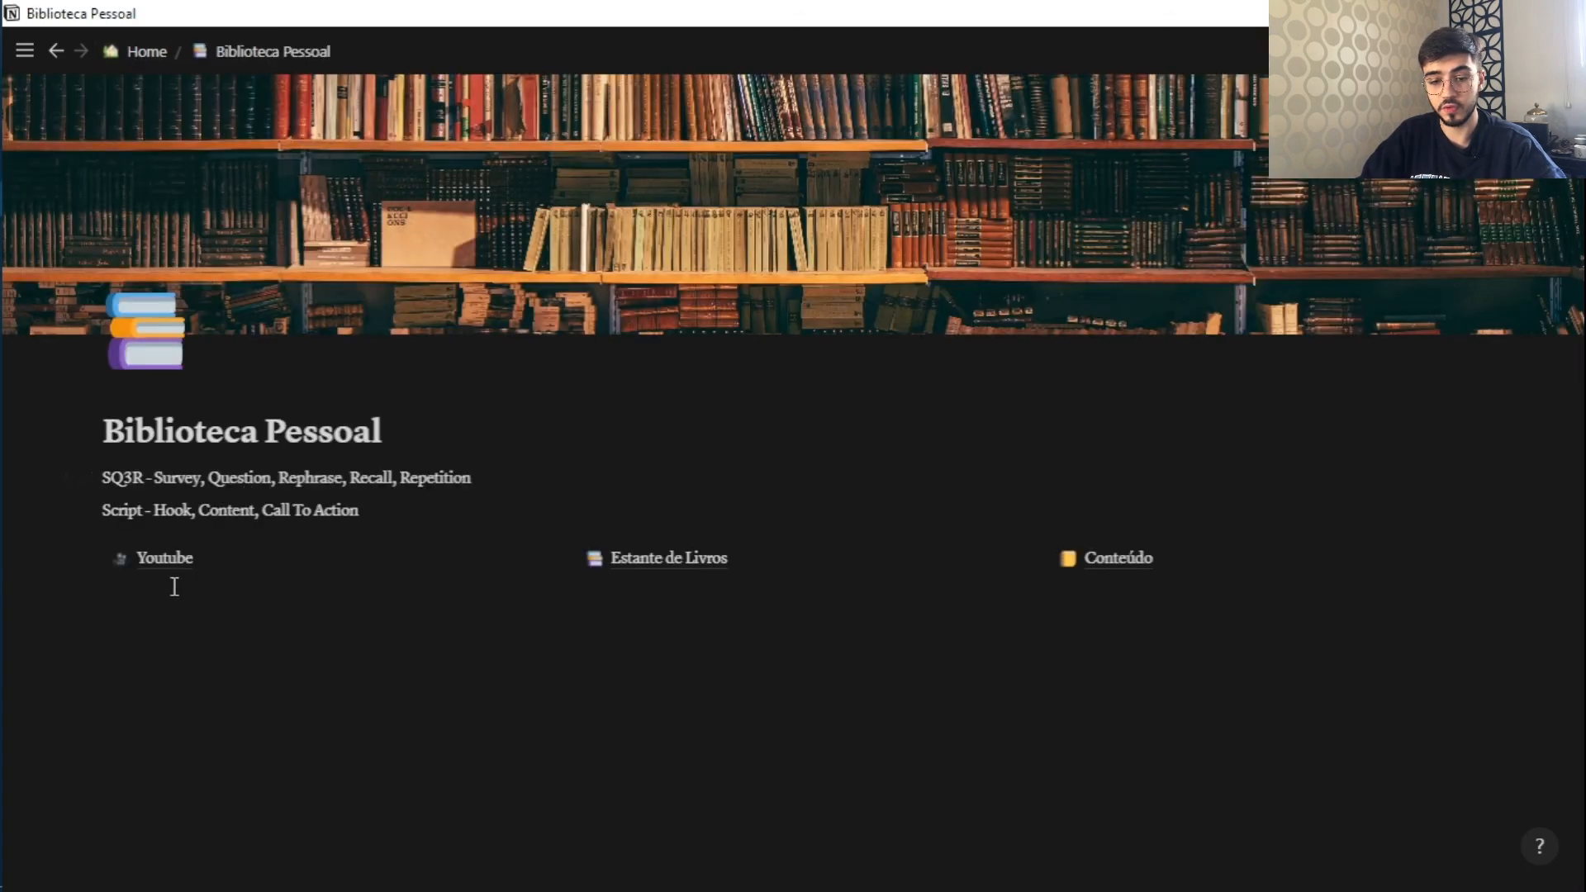
left_click(166, 562)
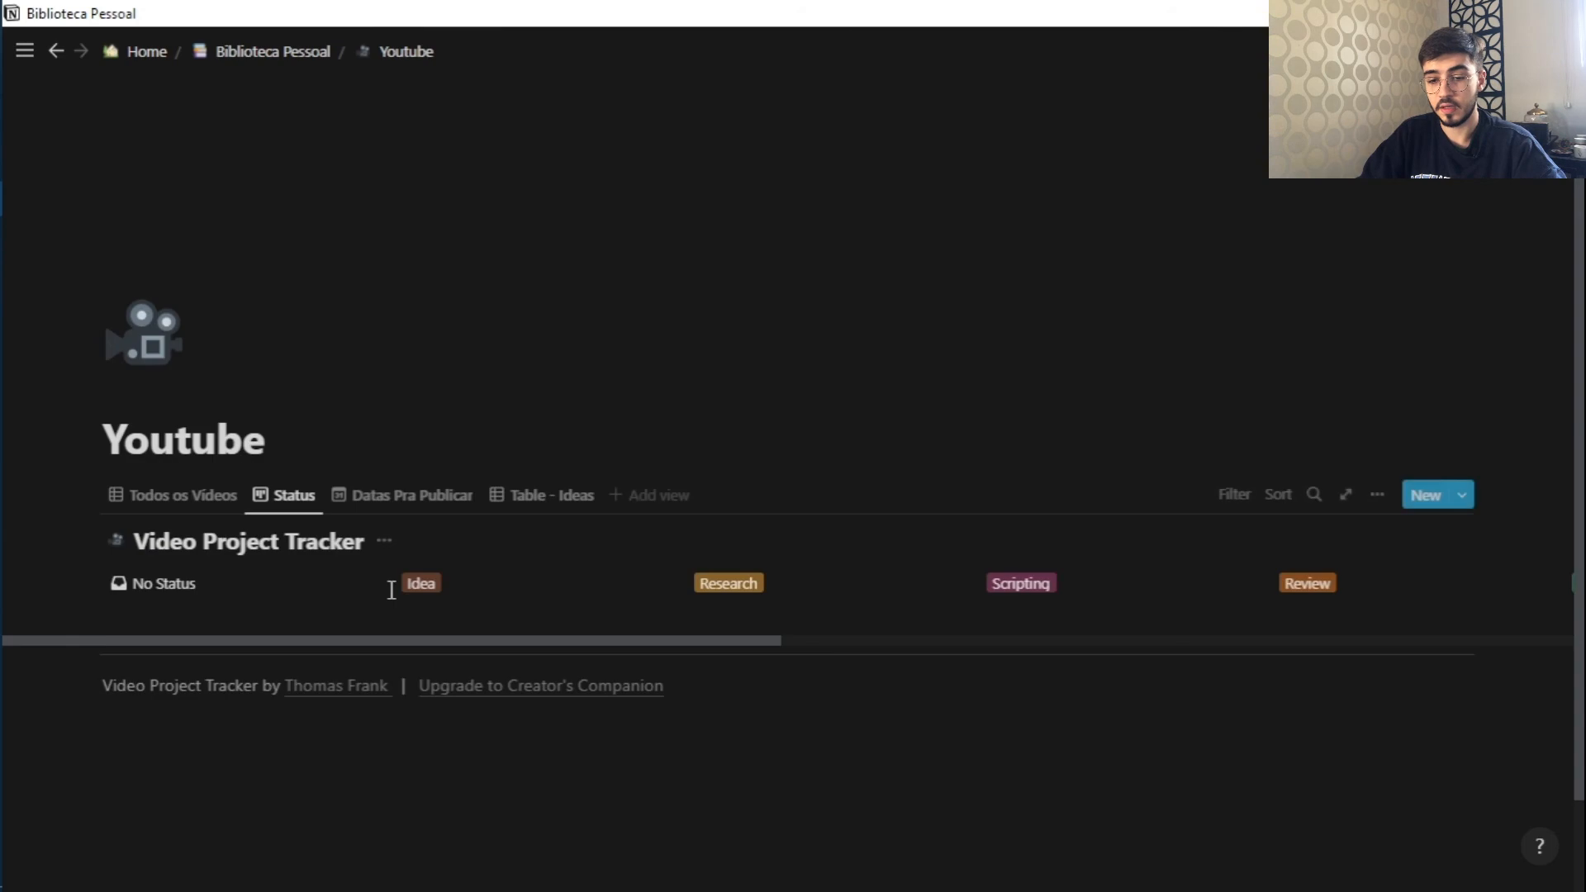
scroll(529, 579, "down", 2)
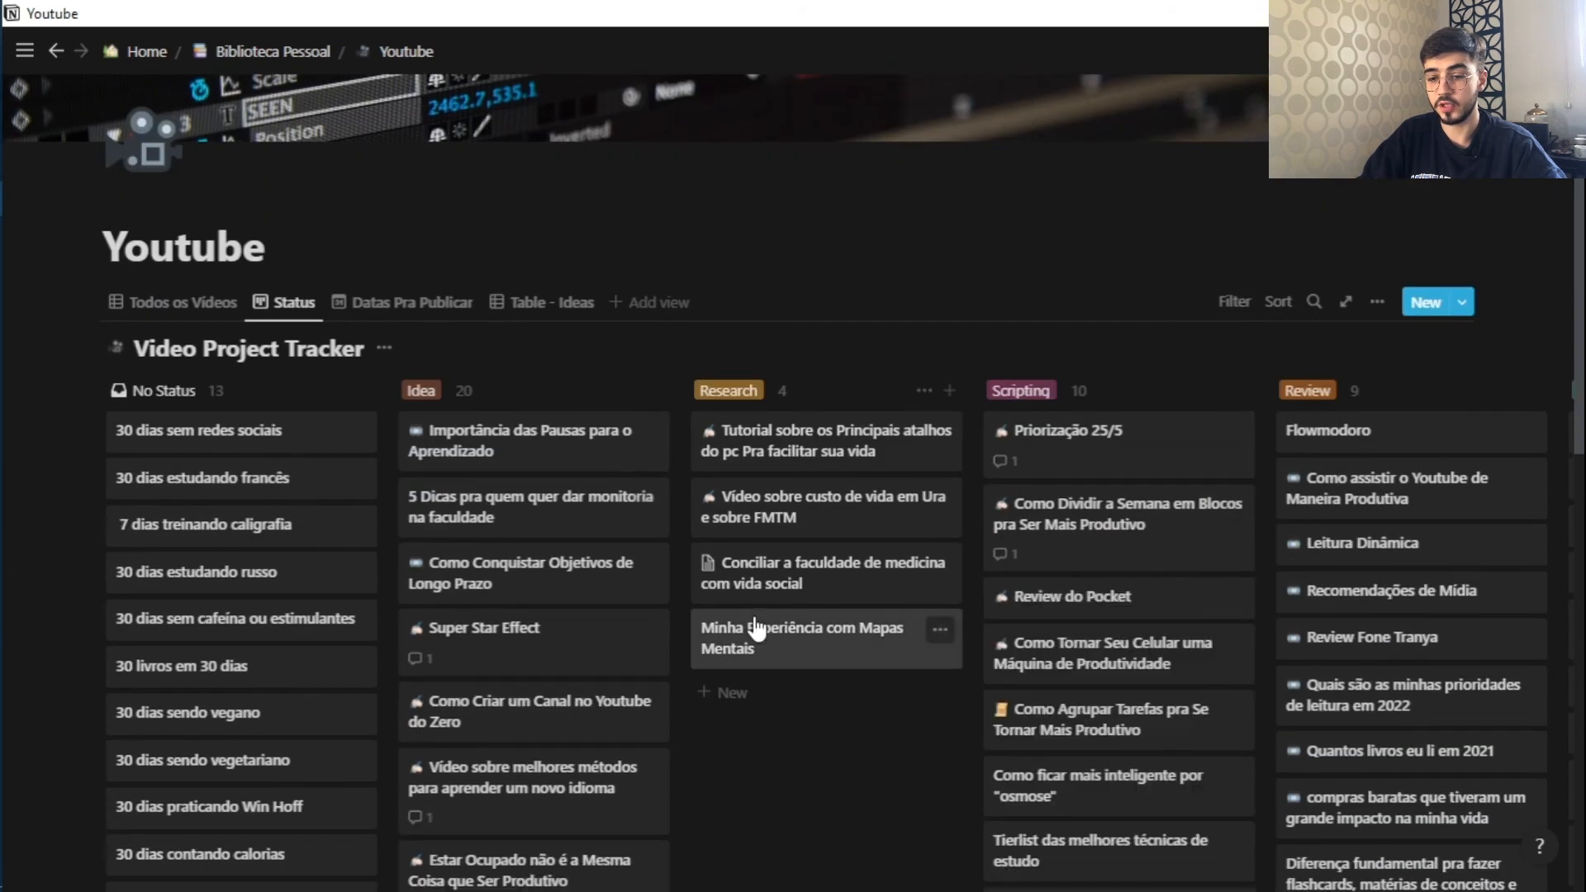
scroll(758, 632, "up", 2)
scroll(1402, 596, "down", 2)
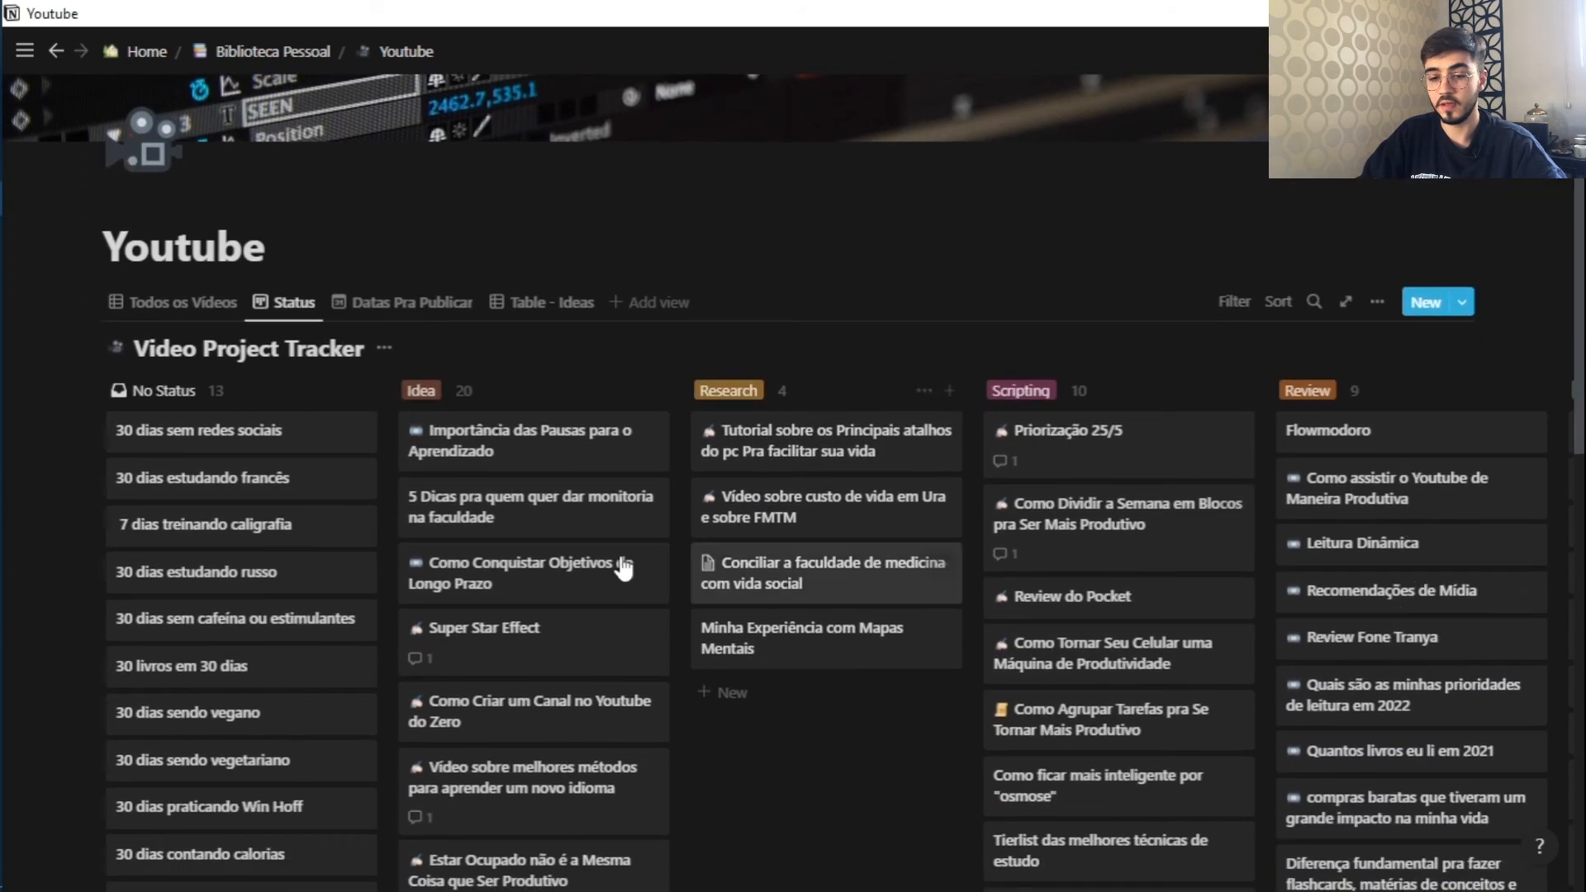
scroll(1261, 284, "down", 2)
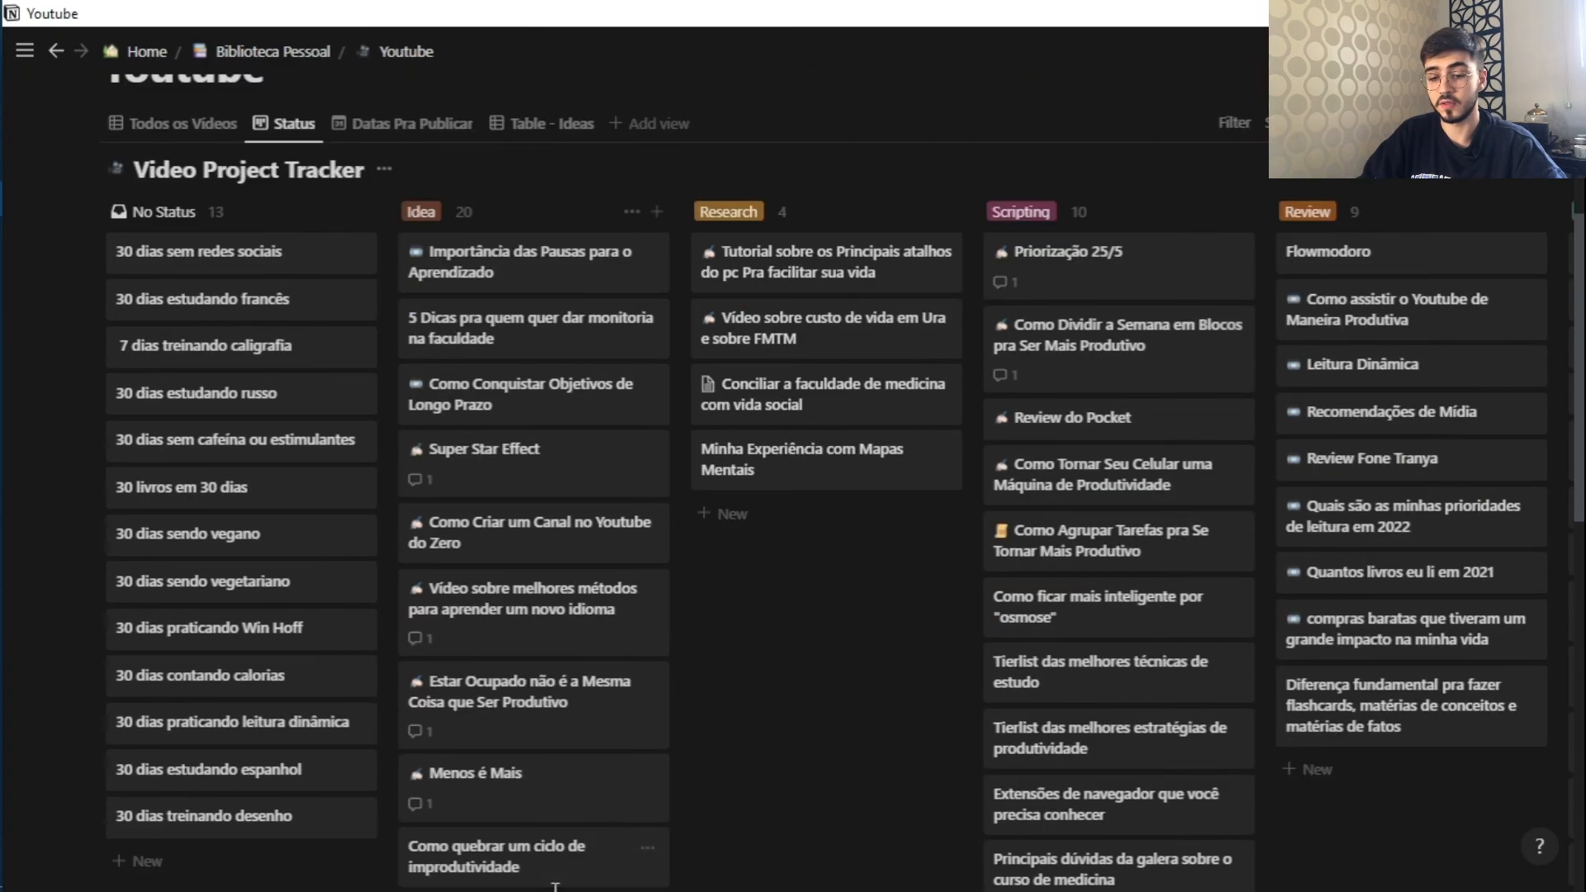
scroll(743, 710, "down", 2)
scroll(780, 652, "down", 10)
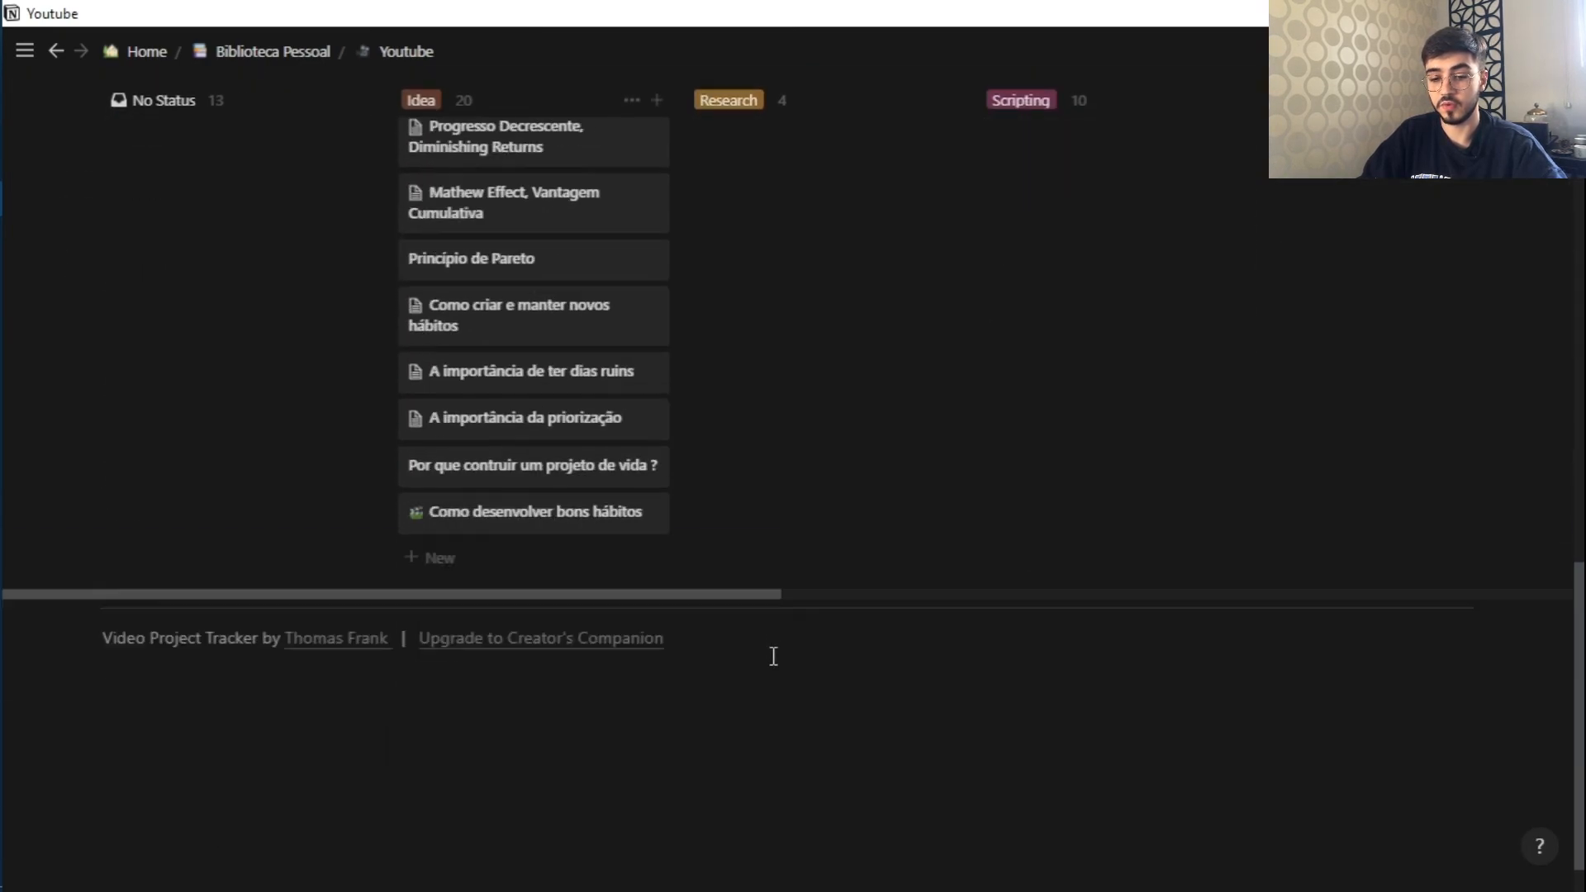
Step: Examine the Video Project Tracker's further columns, including Filming, A-Roll and B-Roll, down to the end of the board
left_click_drag(640, 537, 1155, 583)
scroll(1129, 398, "up", 12)
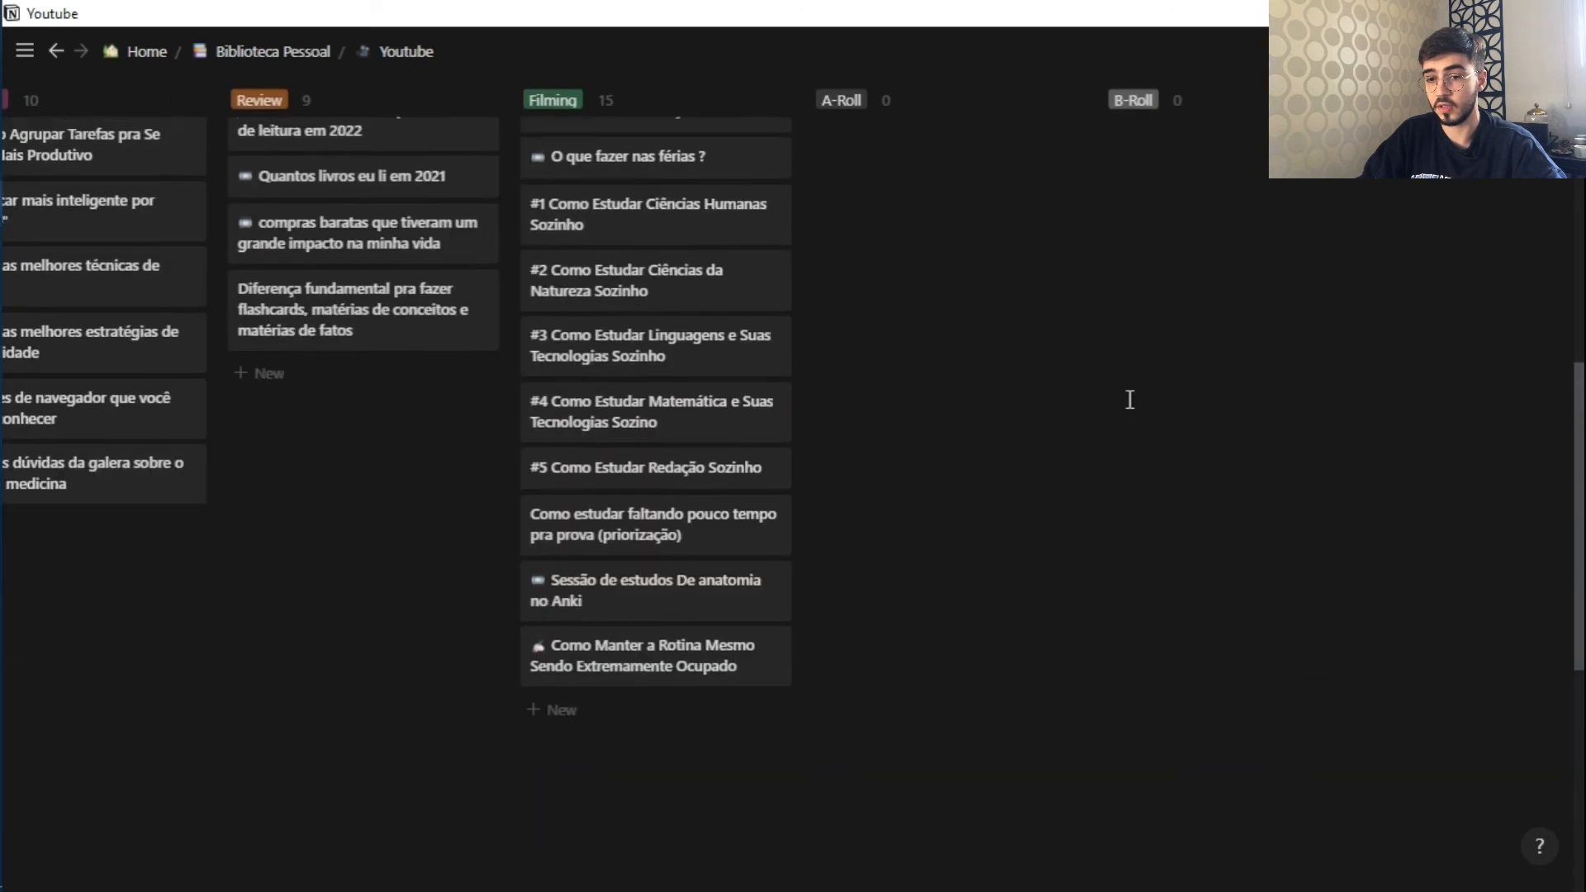
scroll(1036, 488, "down", 10)
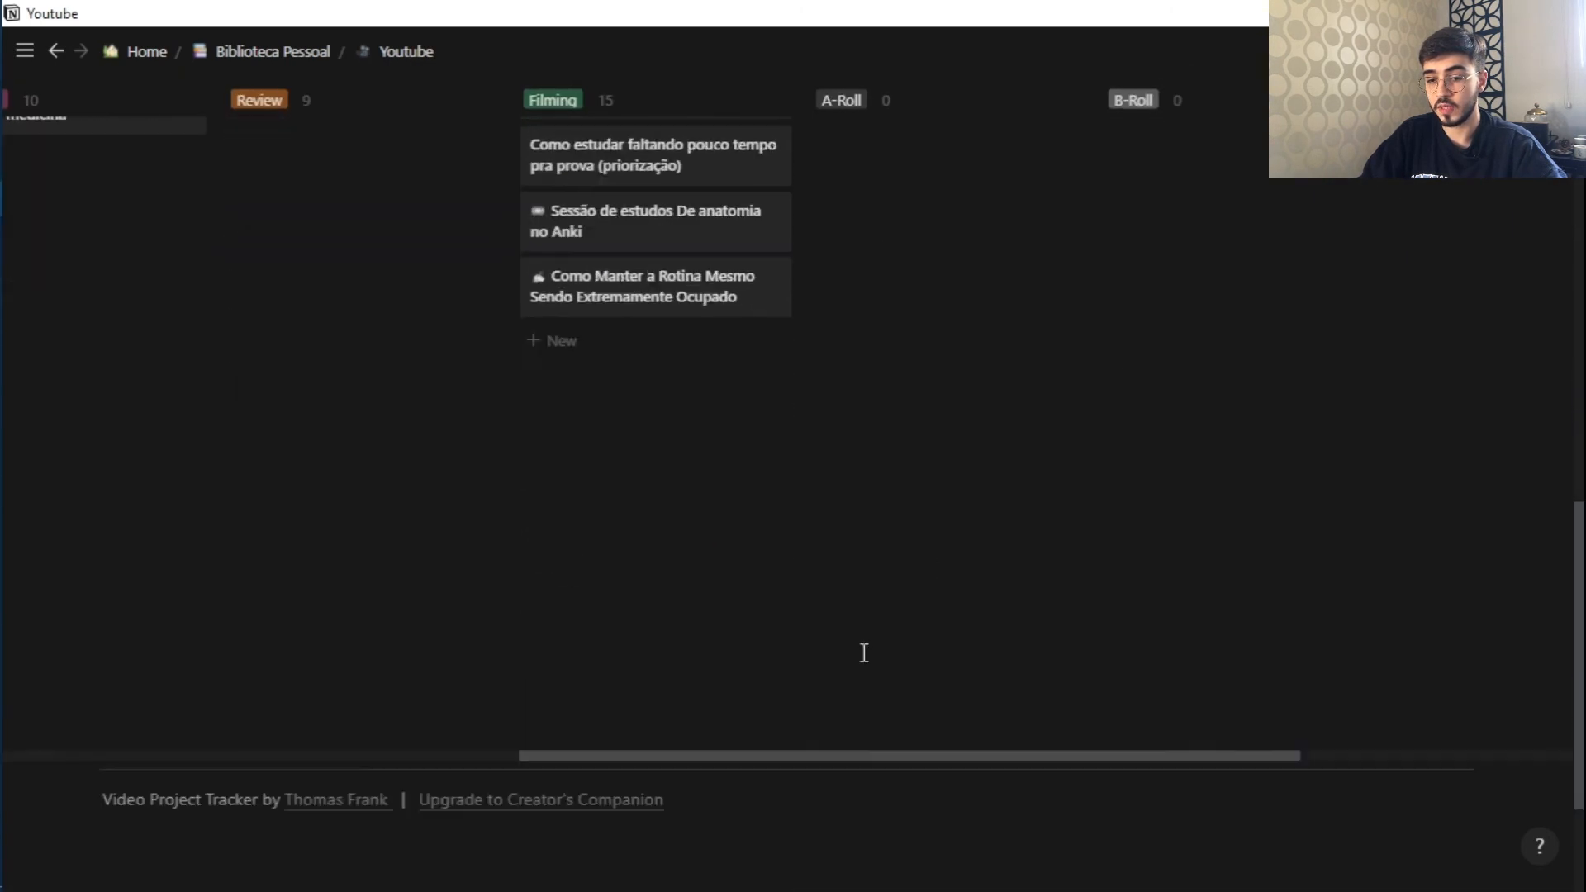
scroll(859, 651, "up", 8)
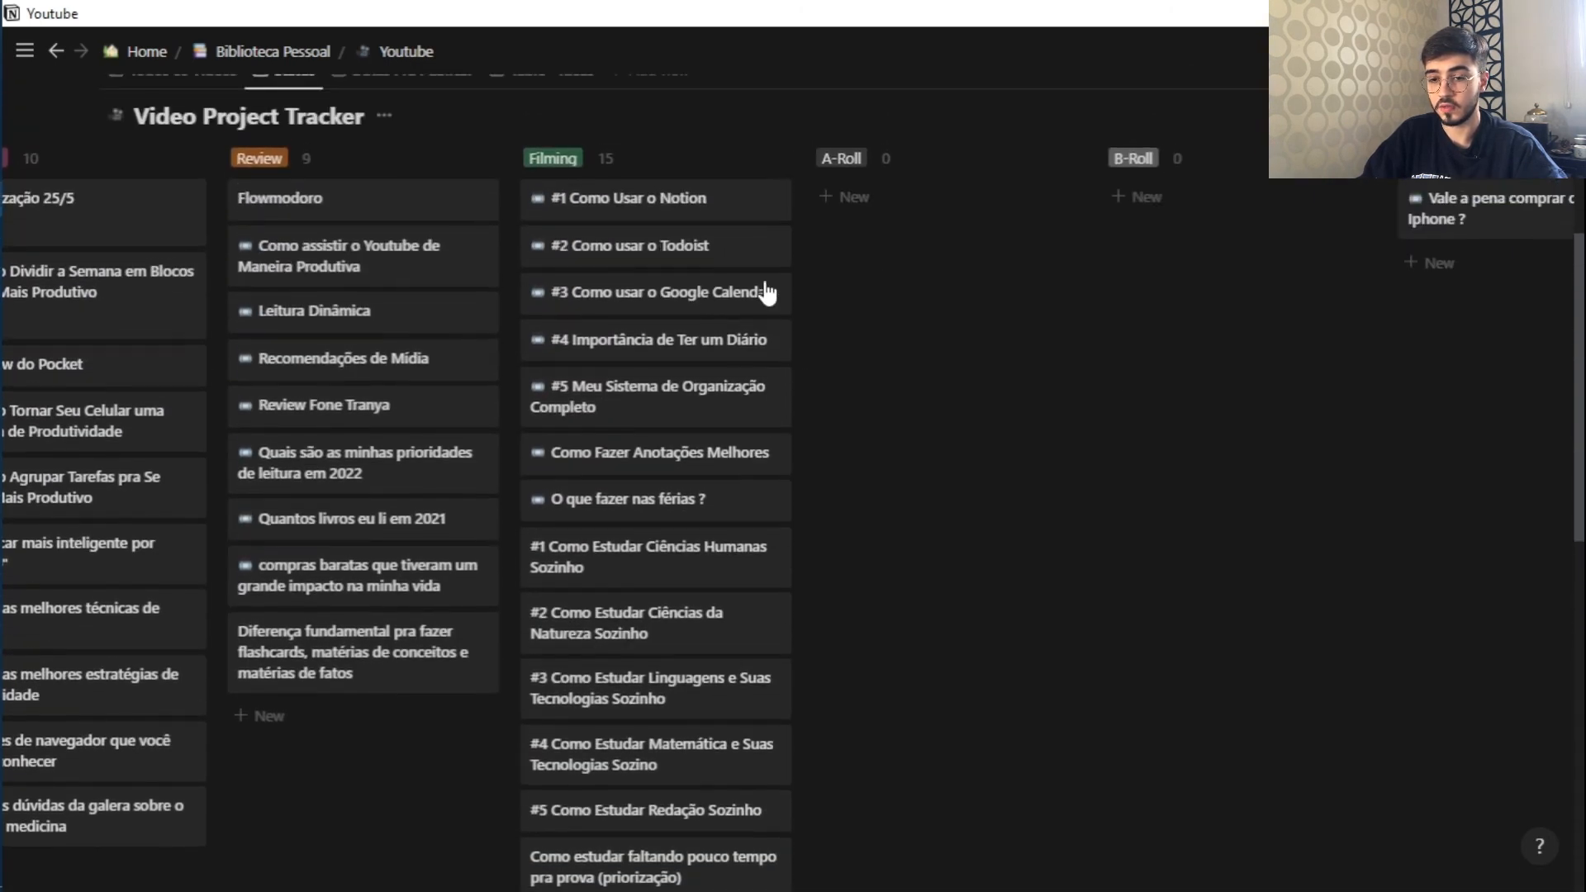
Step: Open the #1 Como Usar o Notion card as a full page and look over its Video Meta, Content, Resources and B-Roll sections
left_click(716, 208)
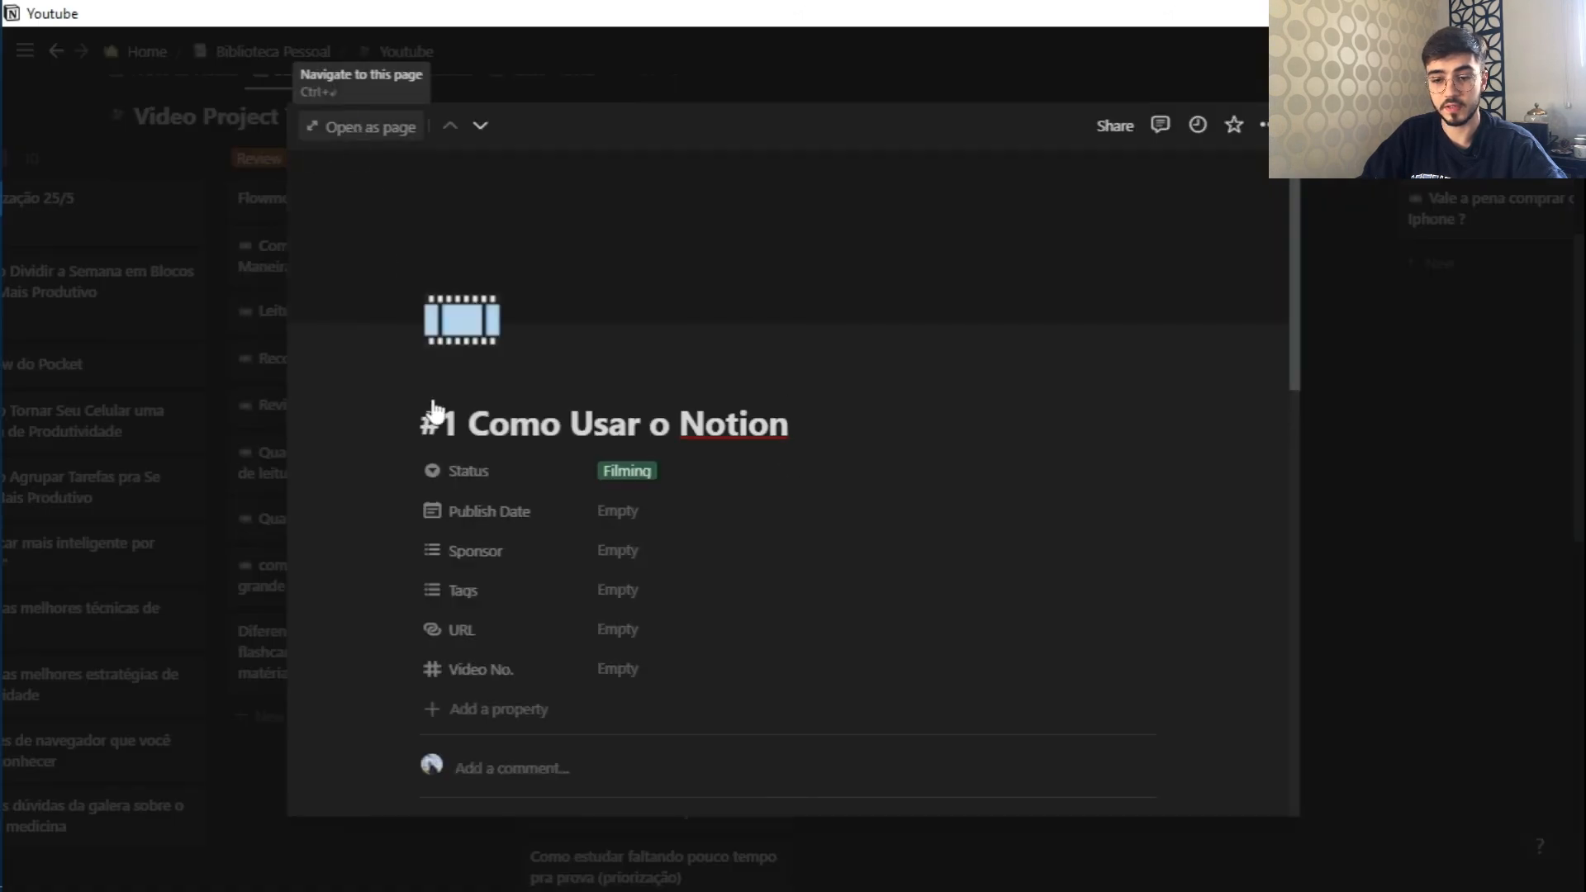
left_click(355, 126)
scroll(537, 396, "down", 3)
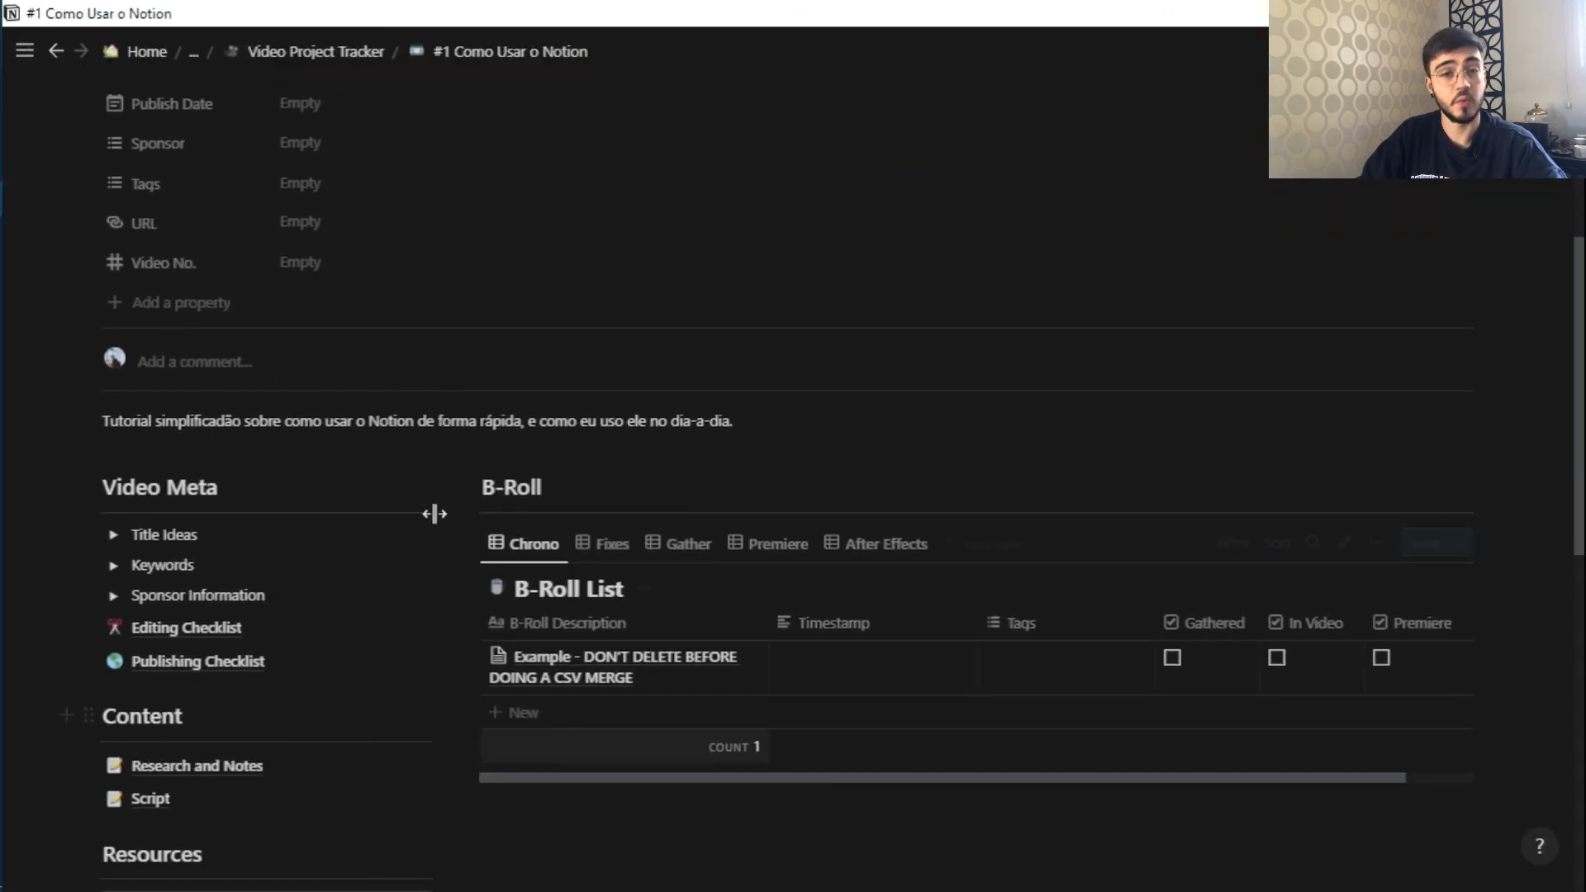
scroll(401, 517, "down", 3)
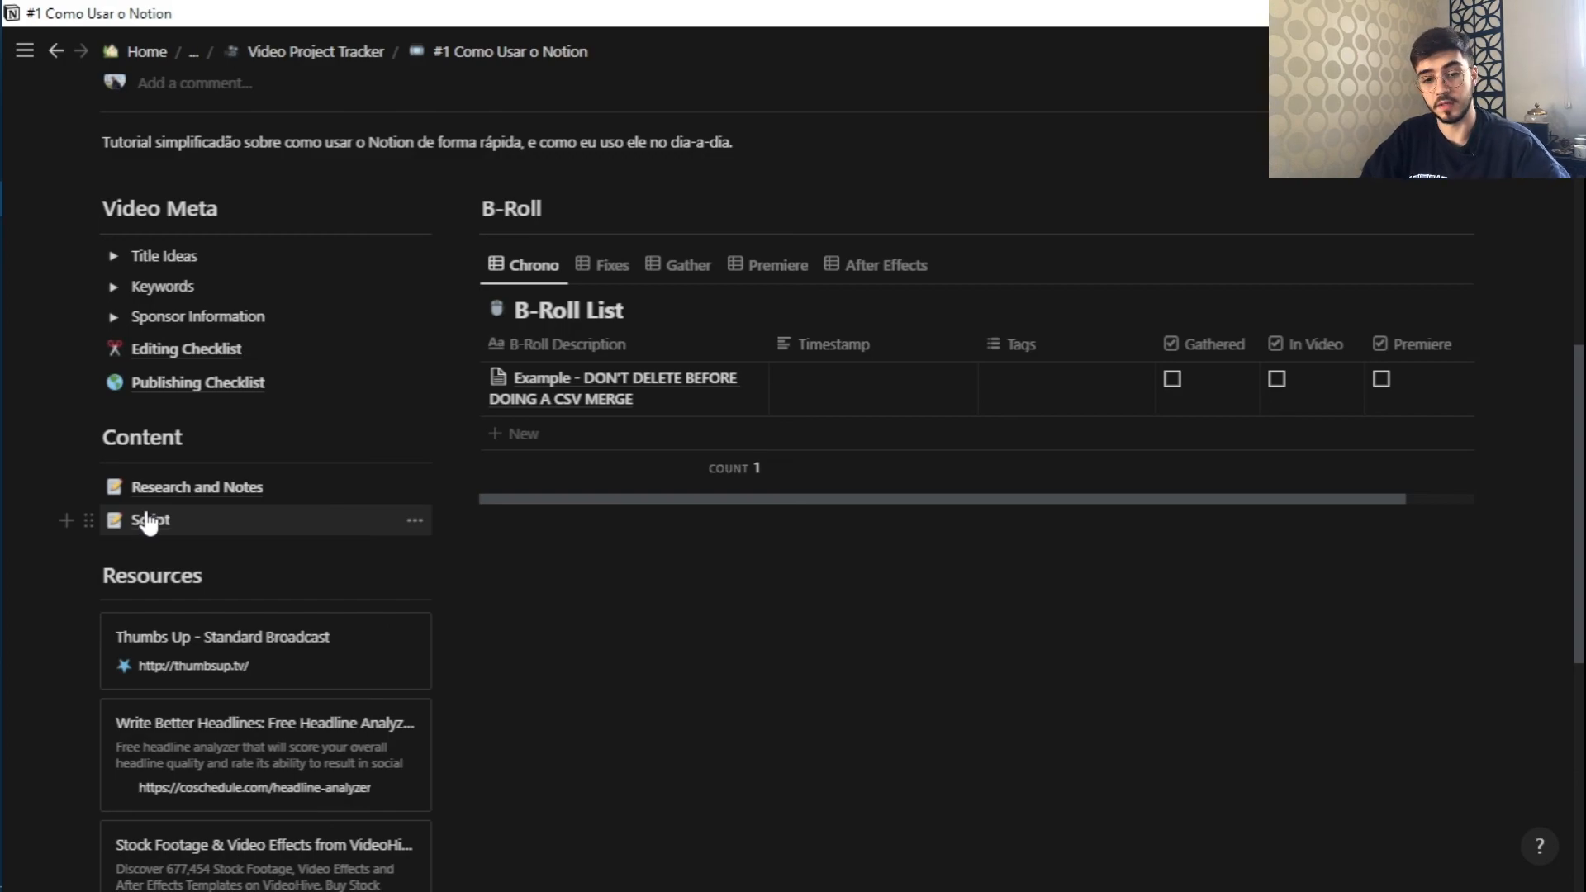
Step: Open the video's Script page, read through it from Hook to Sinker, and return to Home
left_click(149, 522)
scroll(581, 710, "down", 2)
scroll(581, 711, "down", 15)
scroll(670, 538, "down", 8)
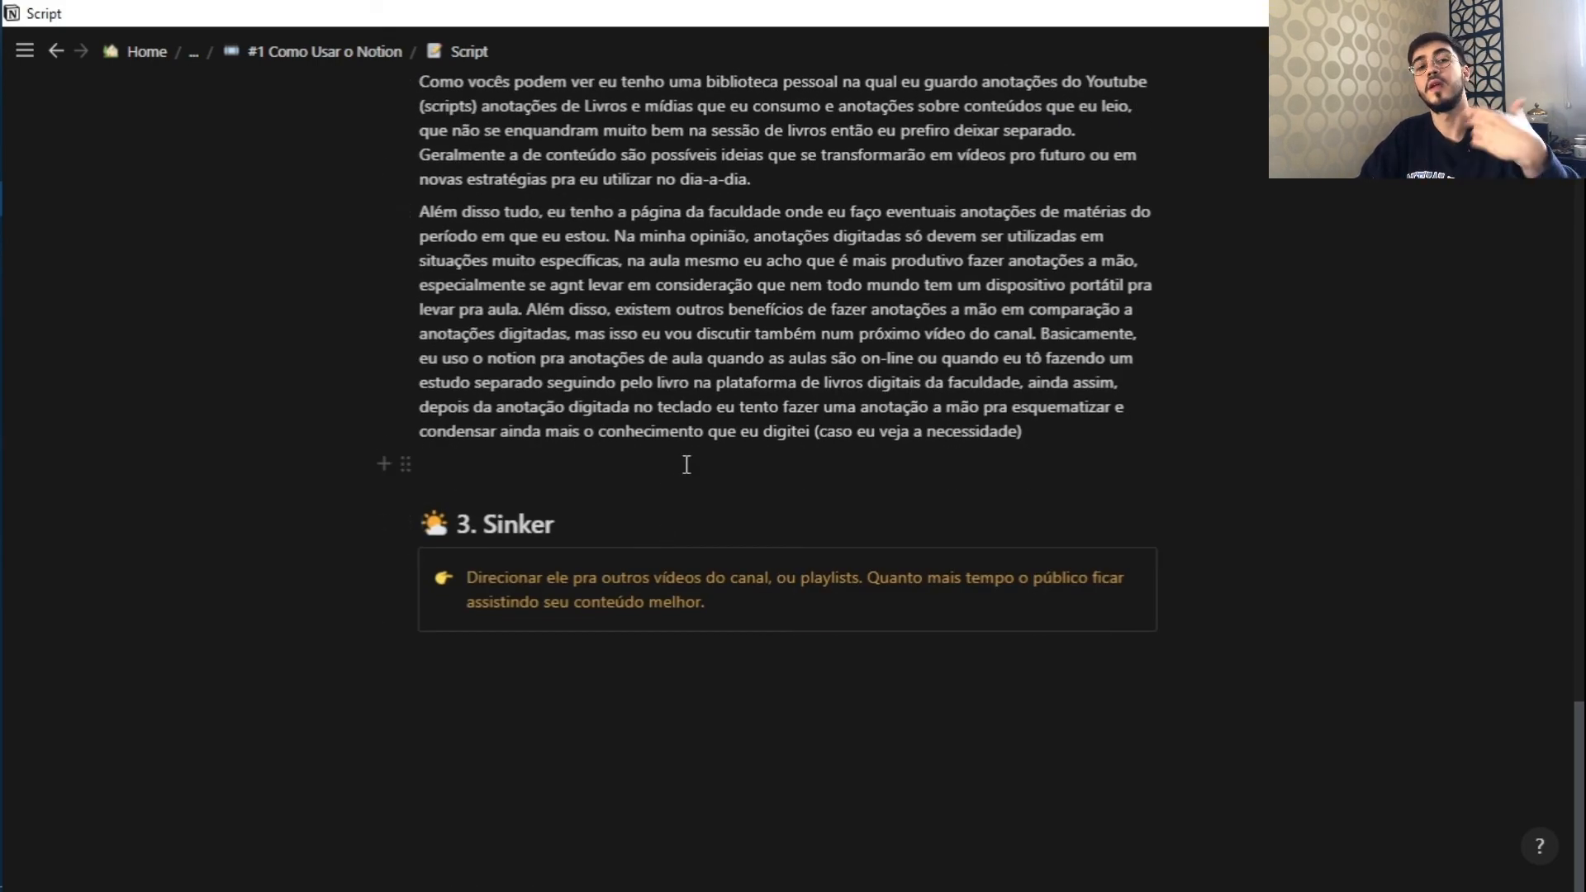
scroll(686, 464, "up", 20)
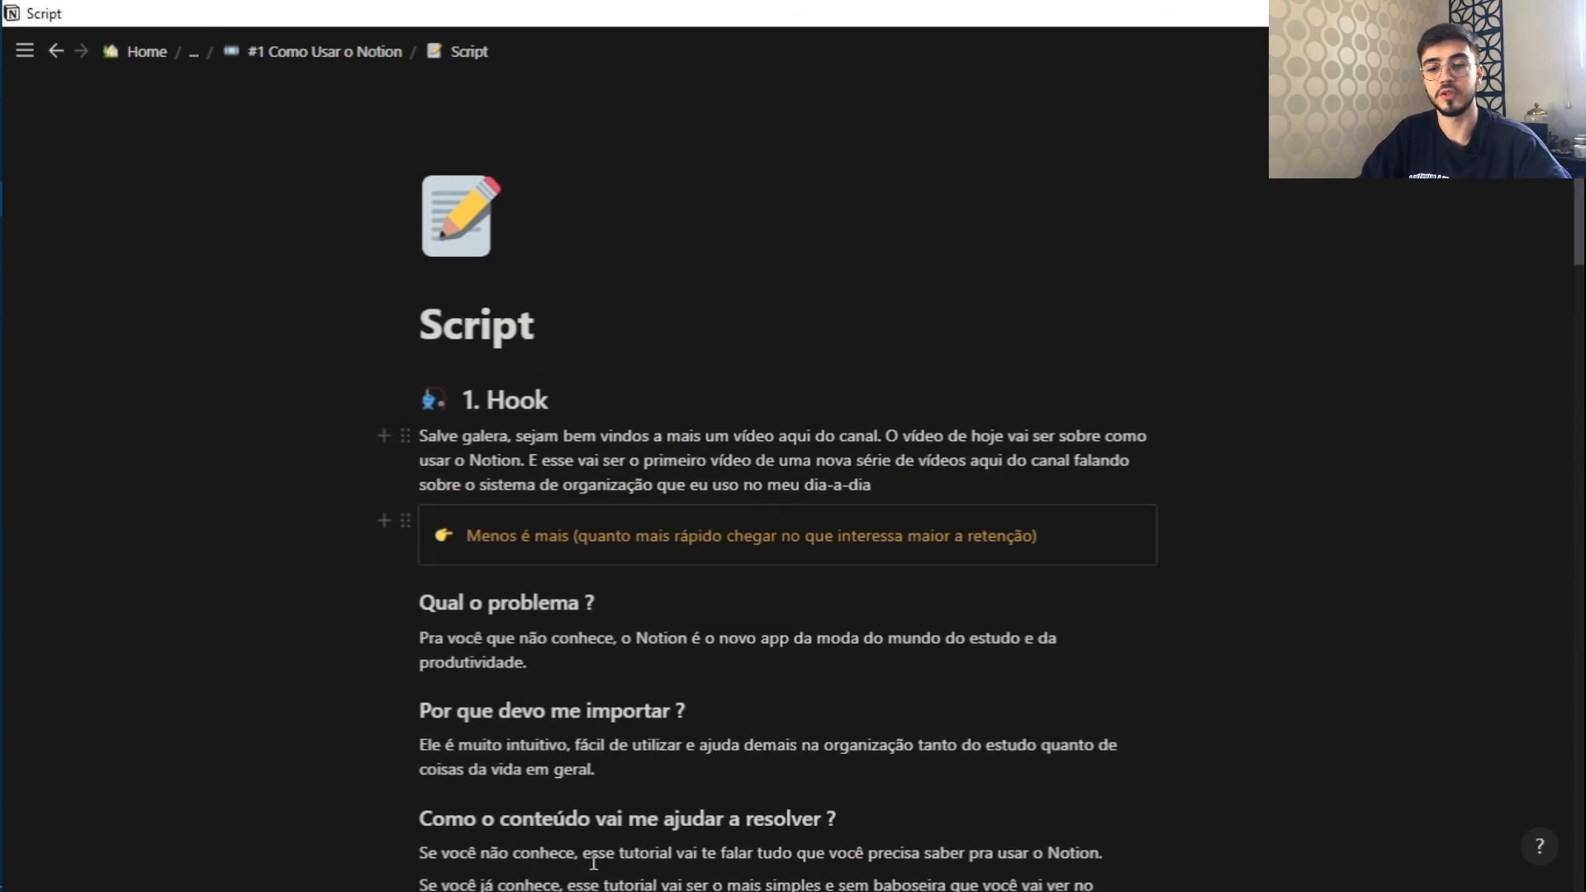
left_click(302, 54)
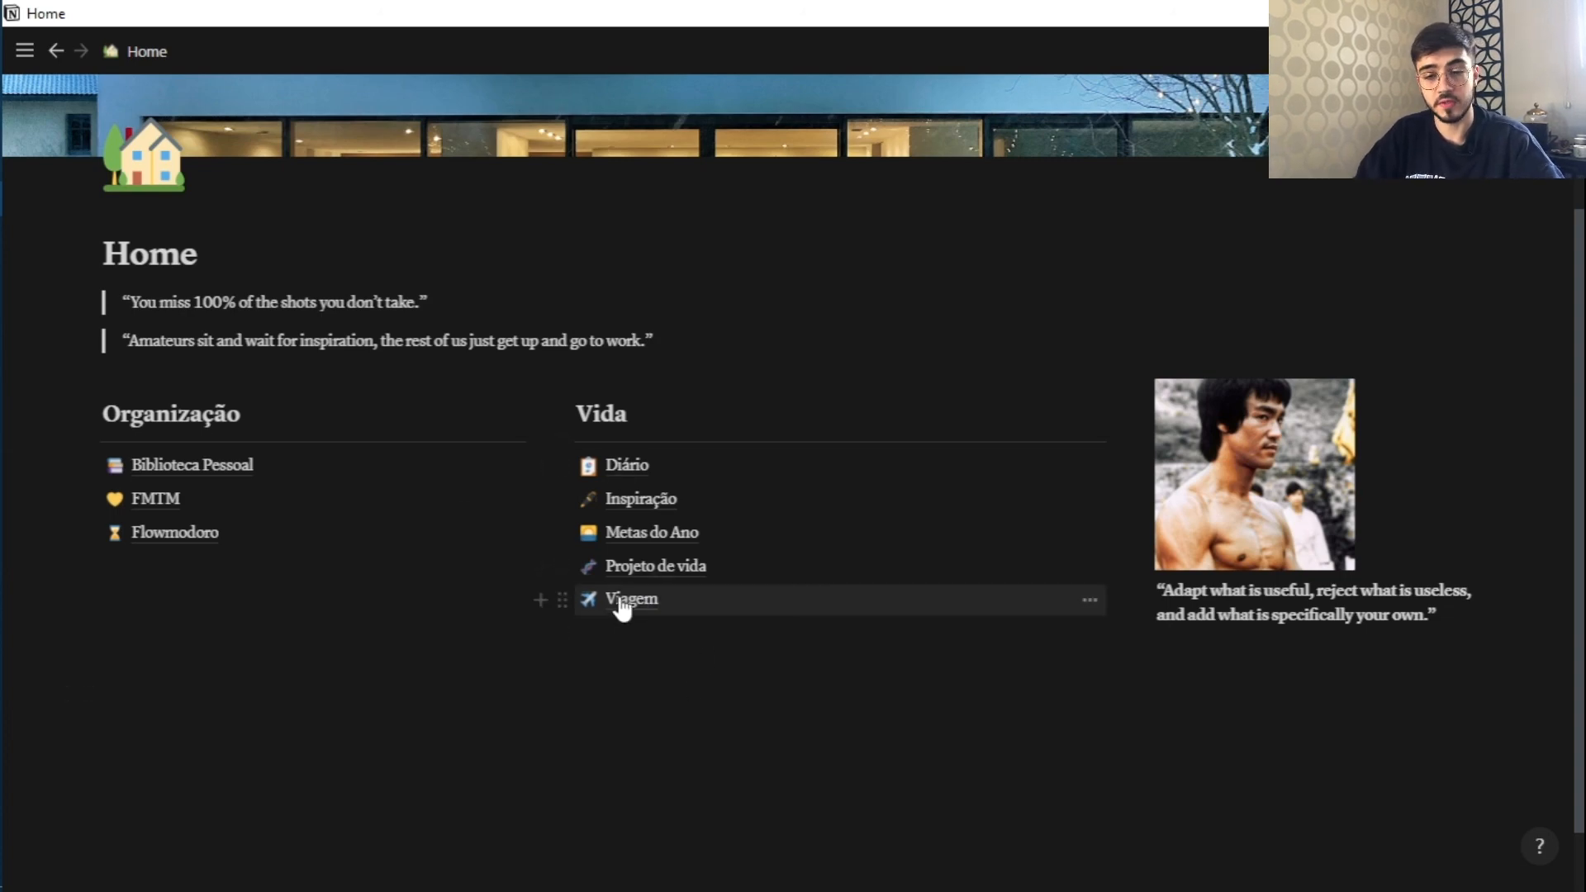
Step: Open the Estante de Livros database in Biblioteca Pessoal and look through the book list down to its end
scroll(621, 608, "up", 2)
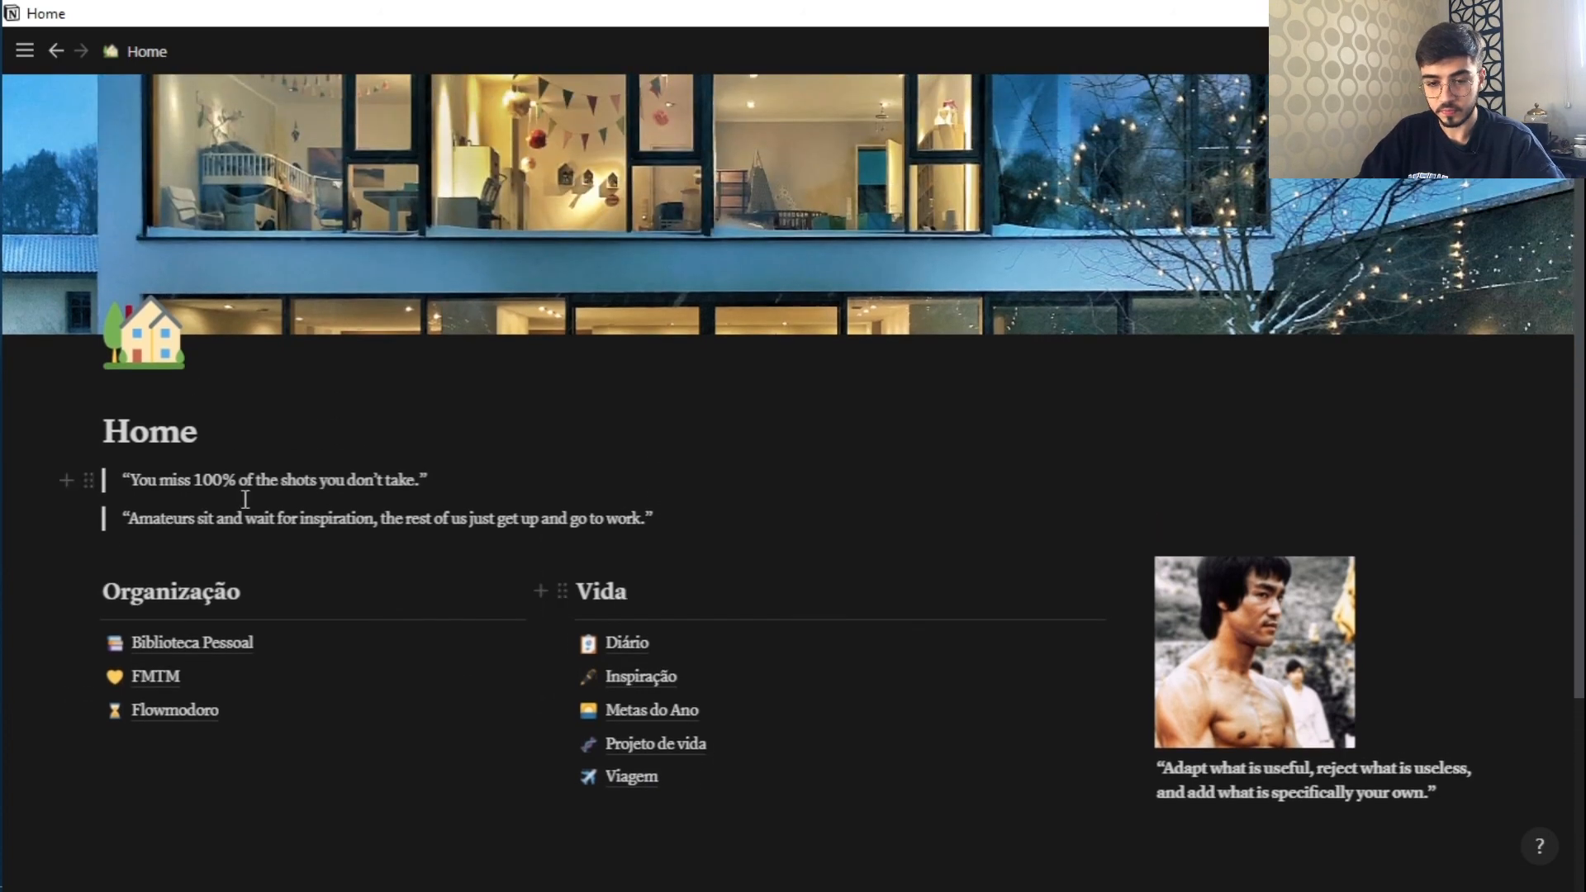
scroll(362, 496, "down", 2)
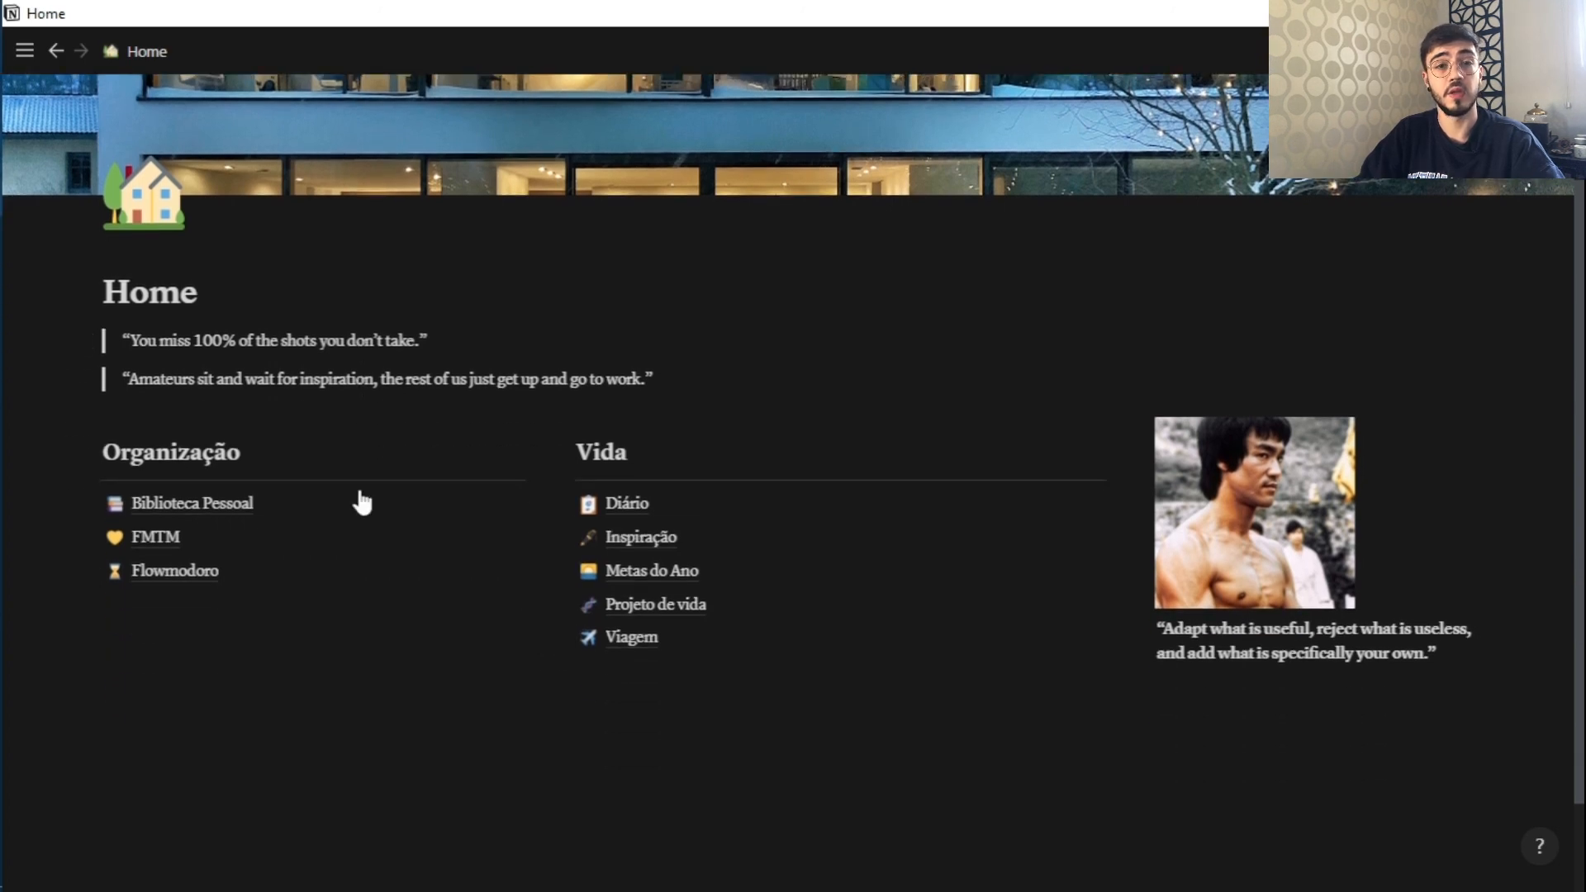
left_click(209, 508)
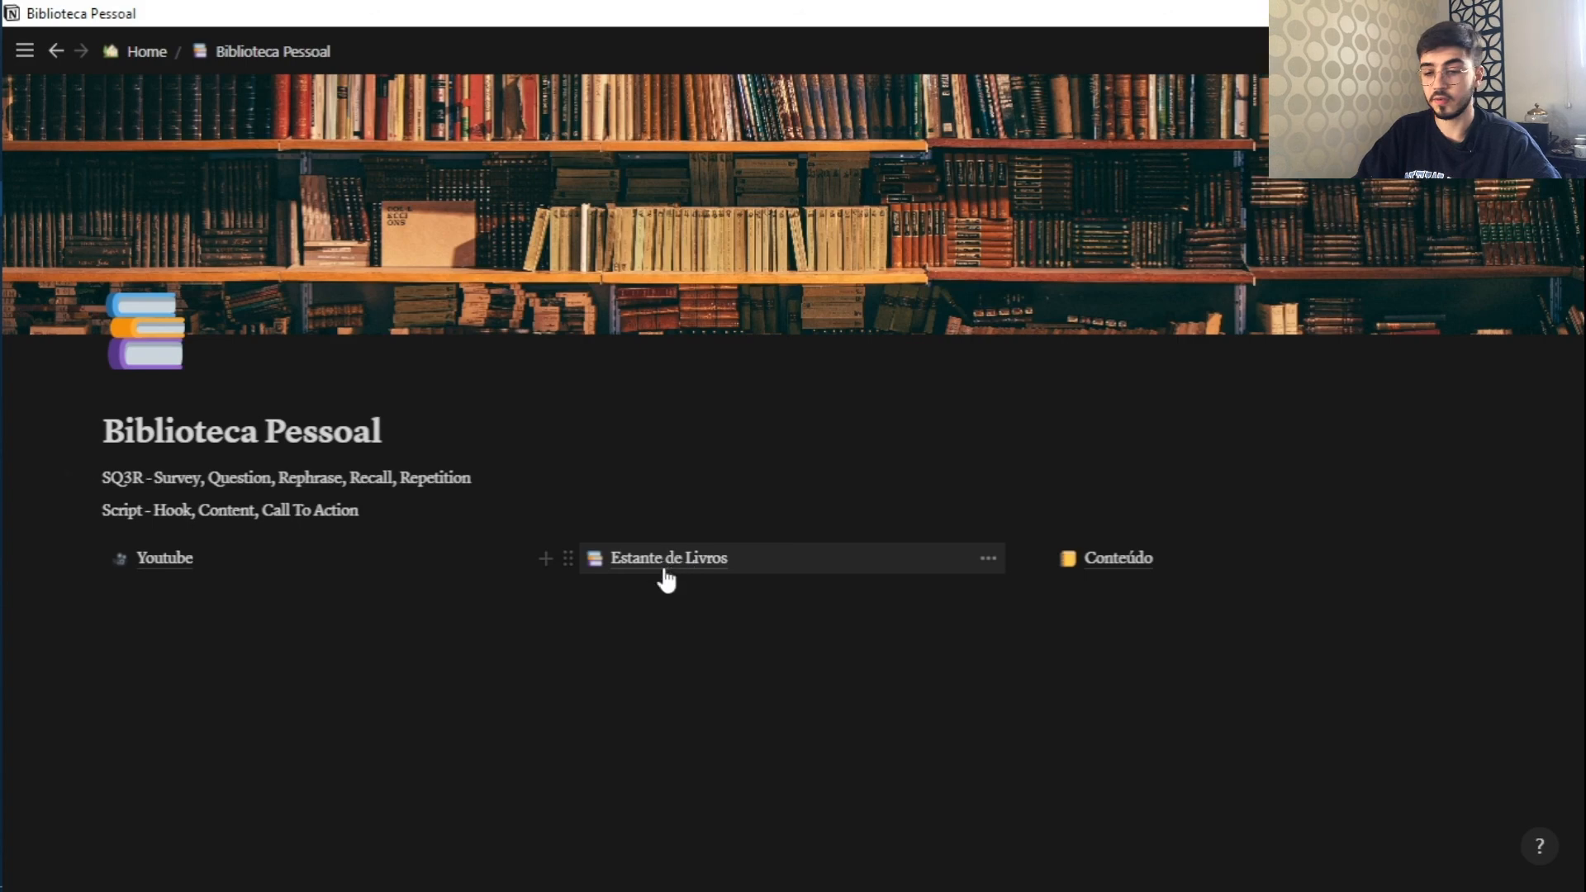
left_click(728, 559)
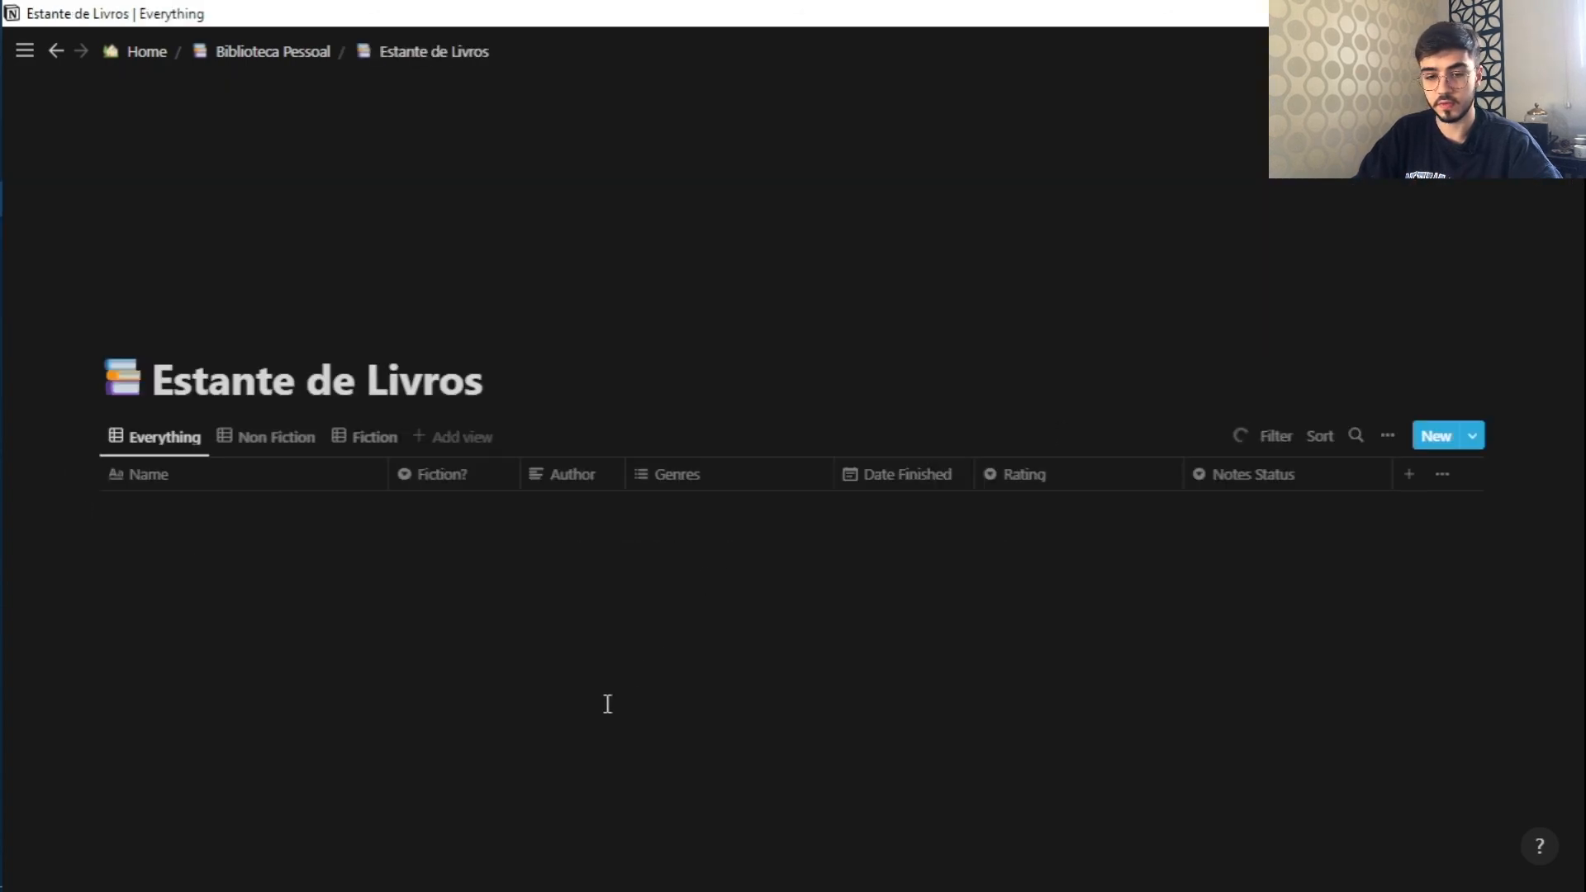
scroll(607, 706, "down", 15)
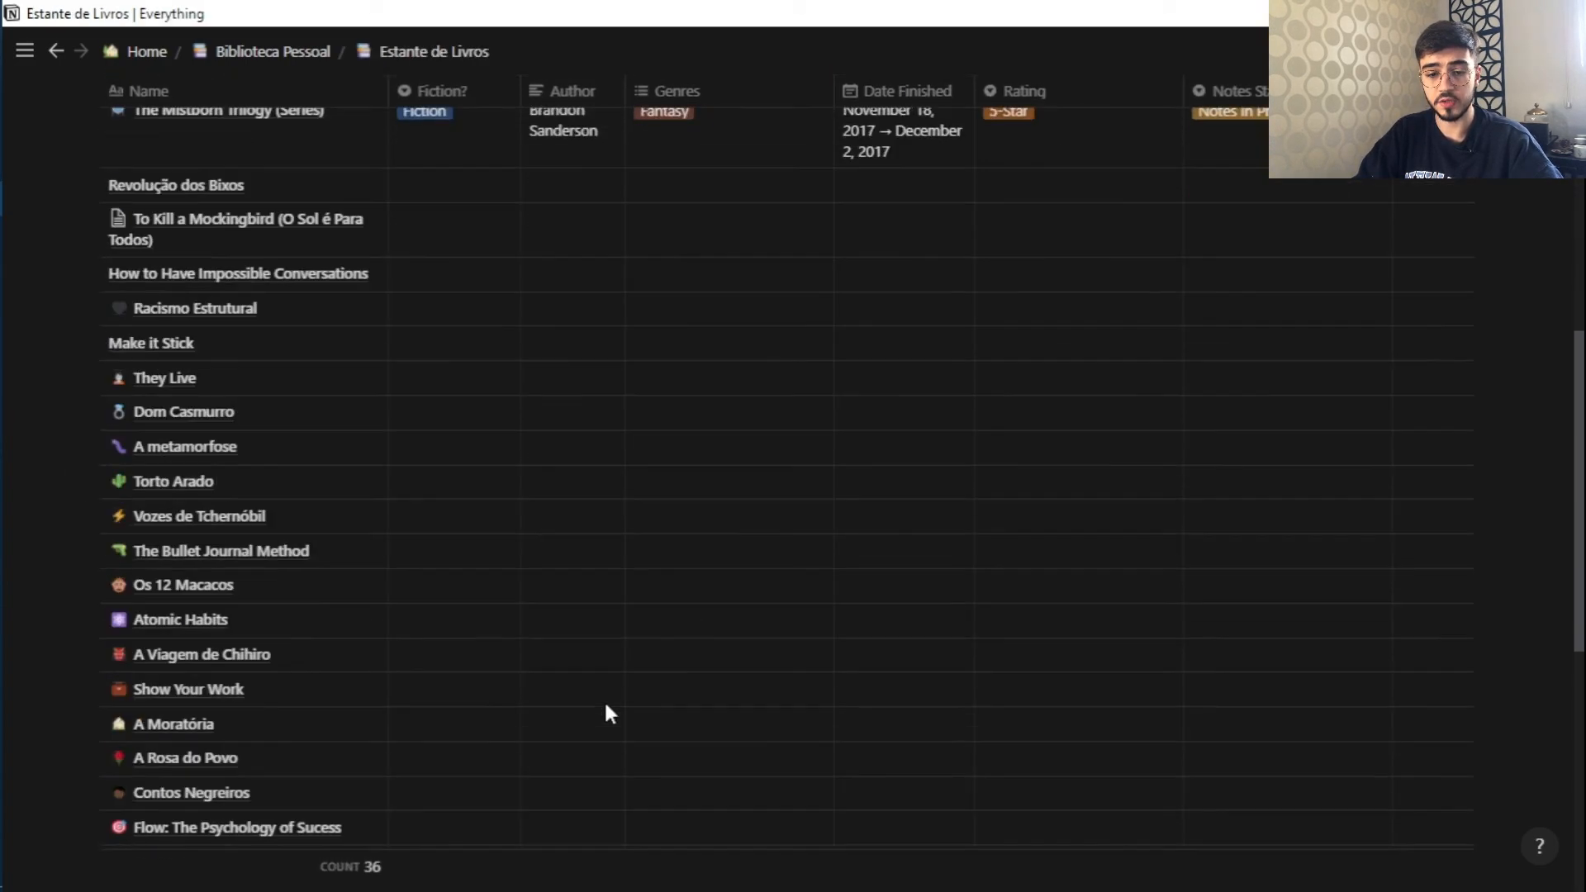
scroll(607, 712, "down", 2)
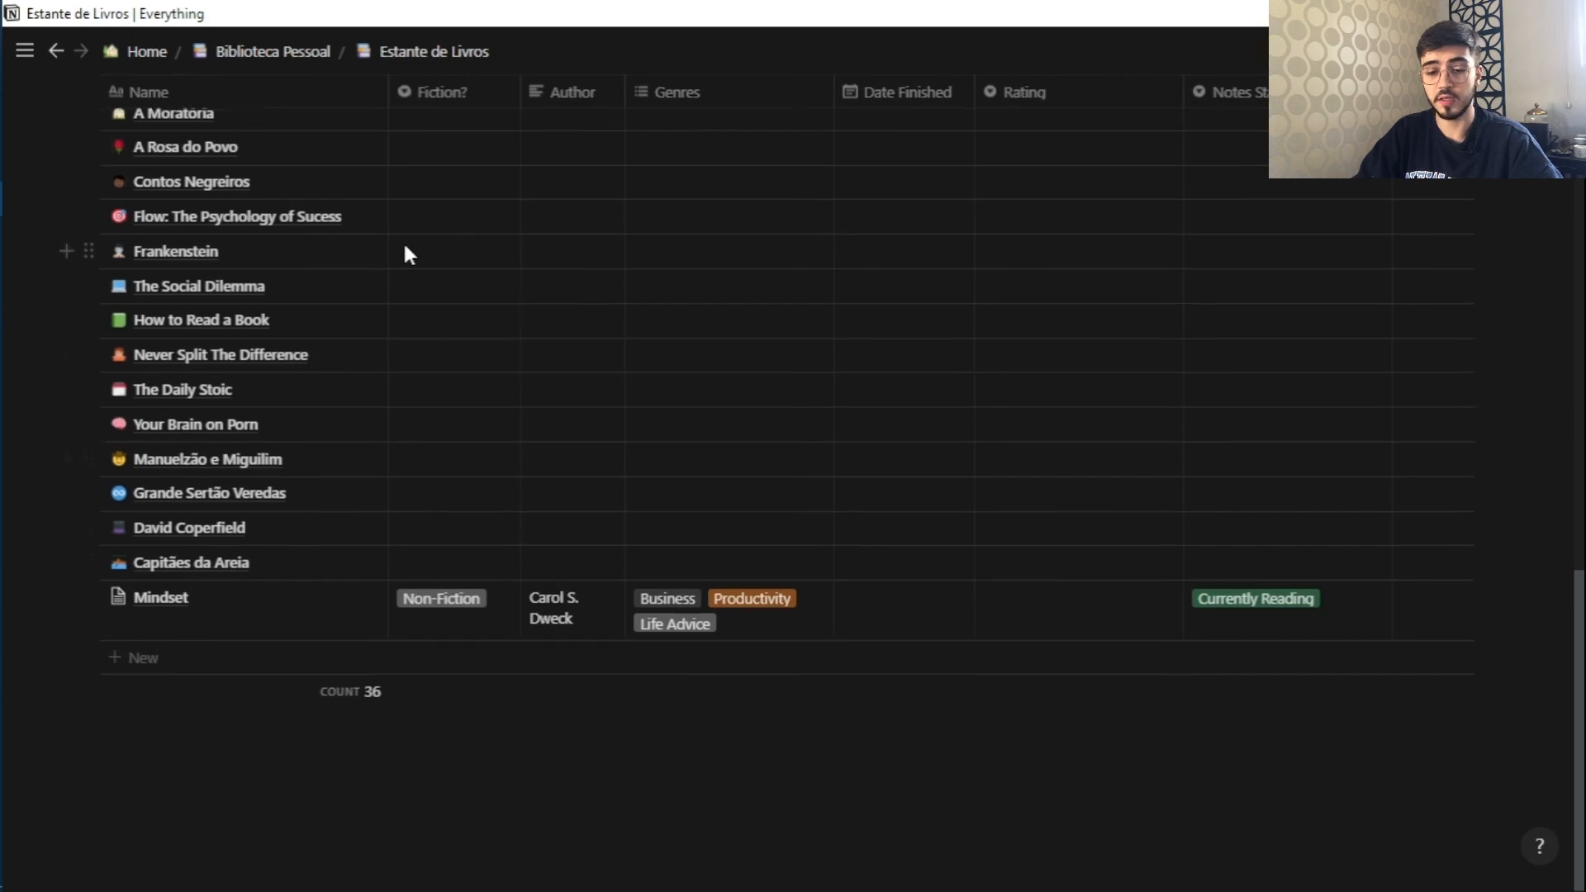
Step: Review the book table's columns, such as Genres, Date Finished, Rating and Notes Status, and return to Biblioteca Pessoal
scroll(405, 252, "up", 5)
scroll(407, 253, "up", 10)
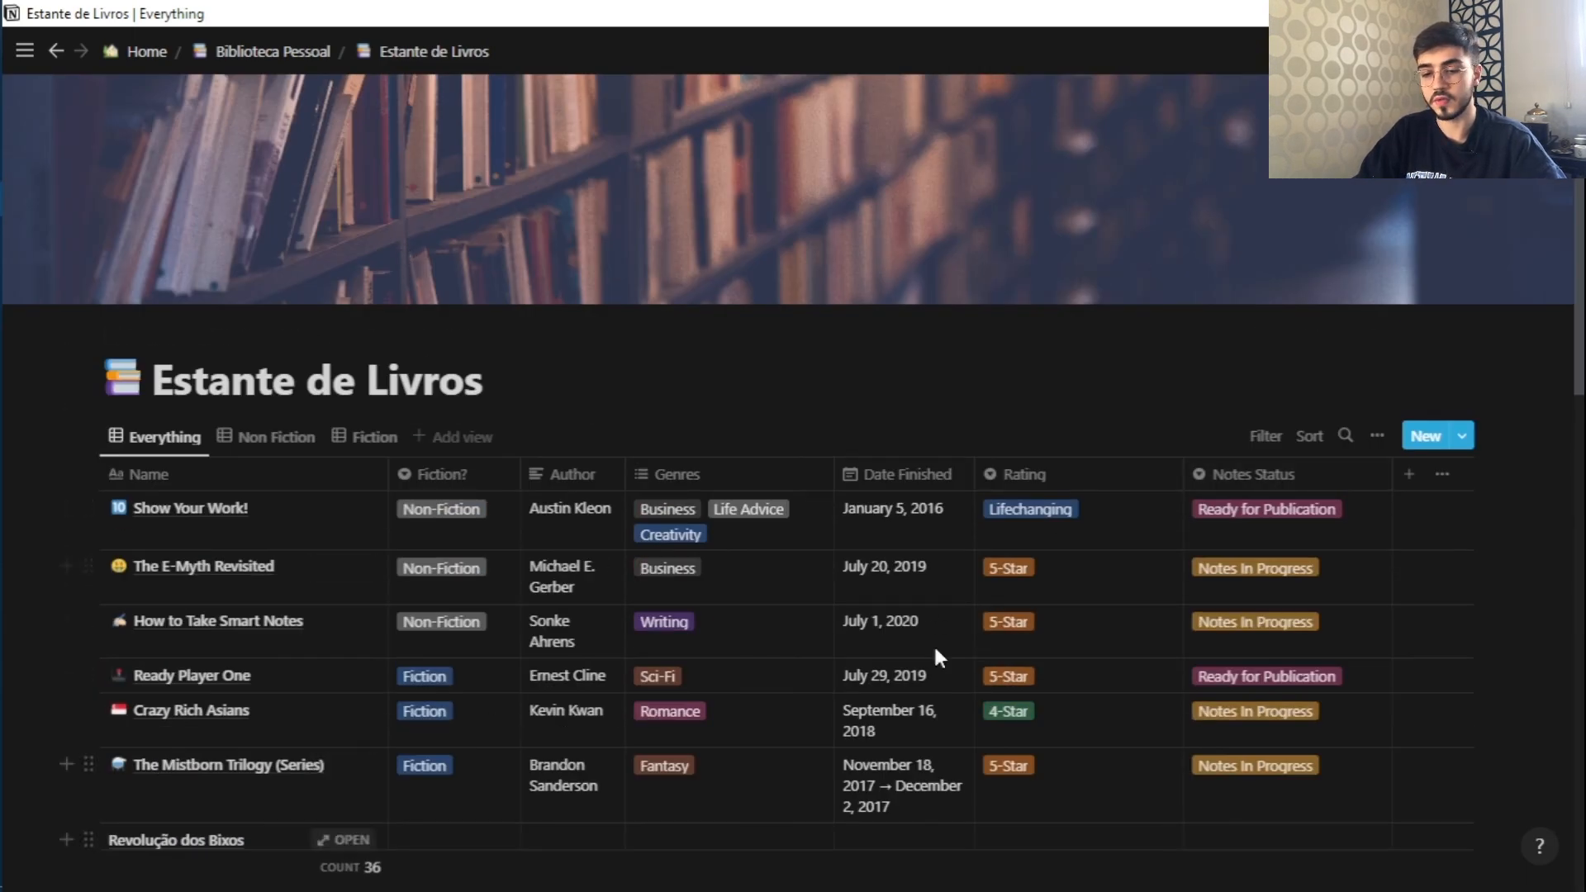
scroll(801, 503, "down", 15)
scroll(929, 460, "up", 15)
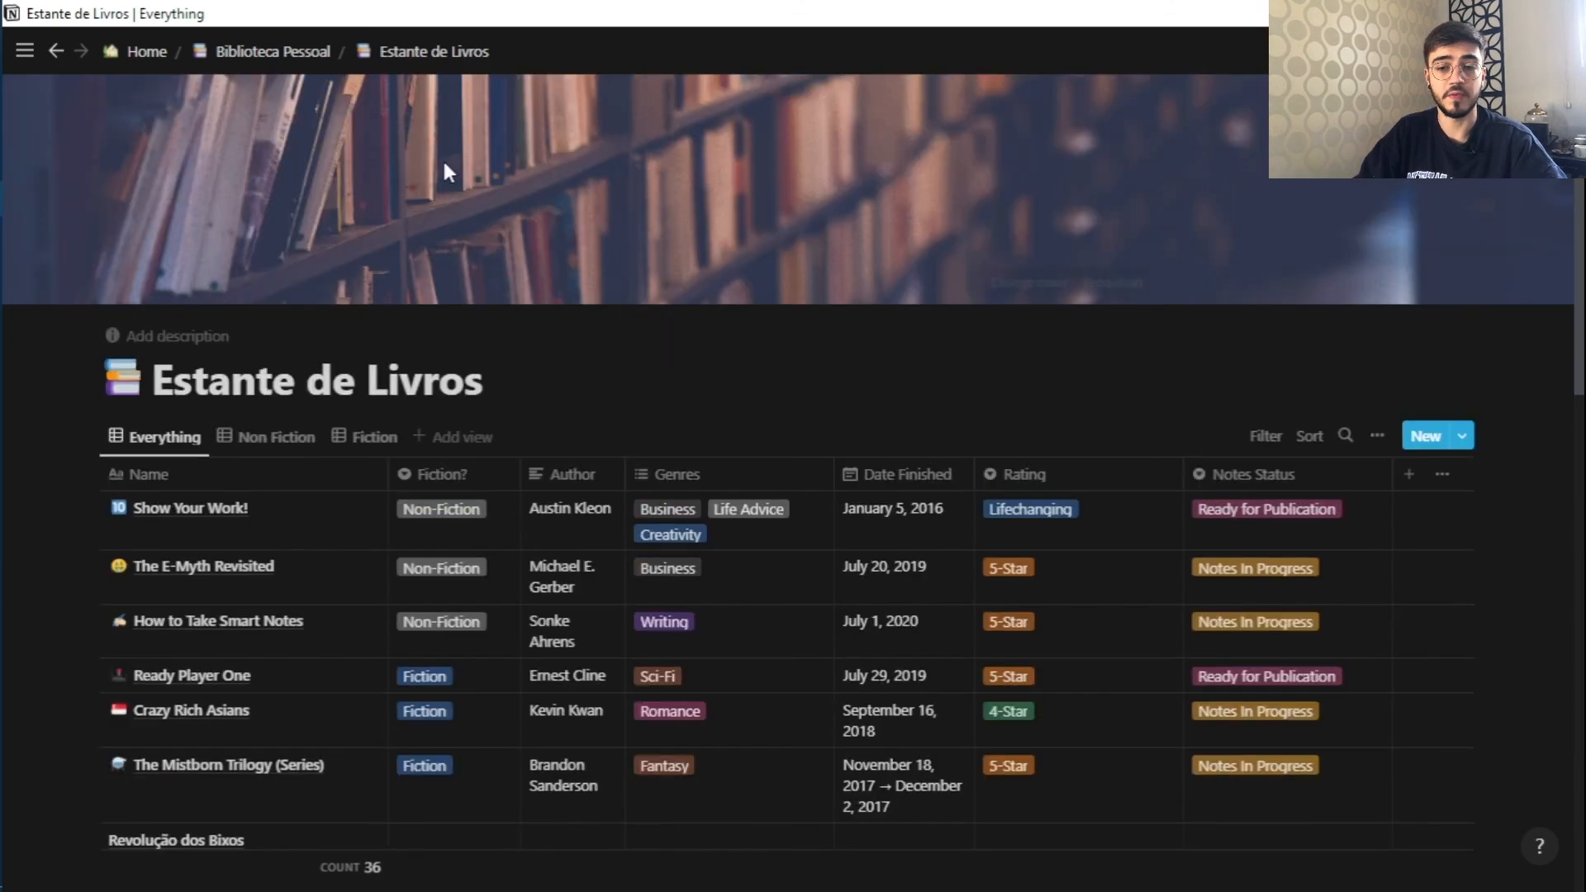
left_click(248, 55)
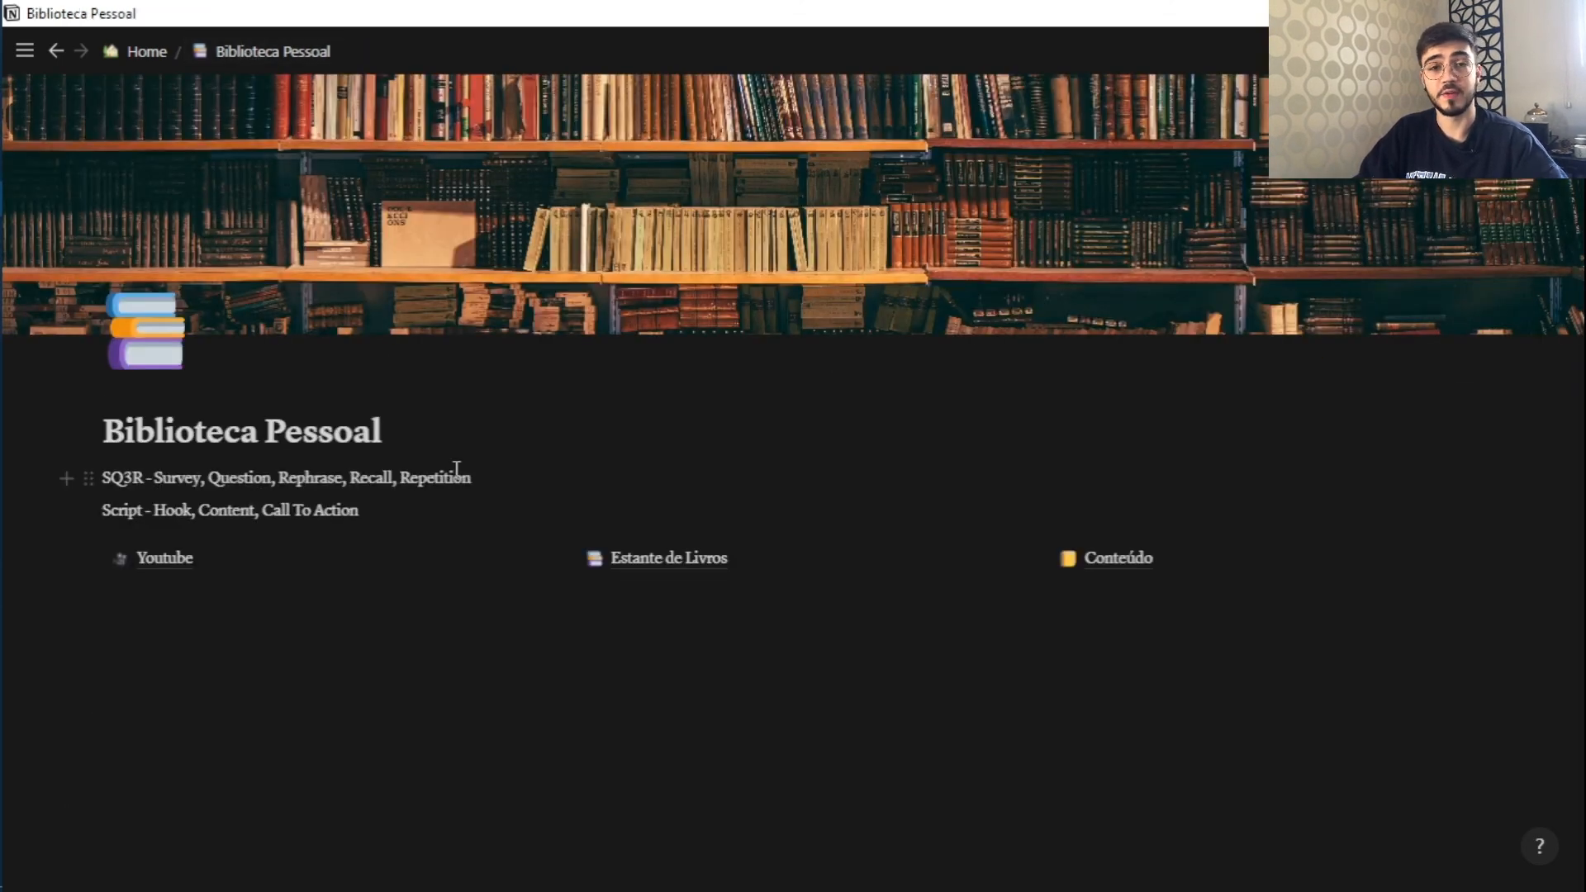